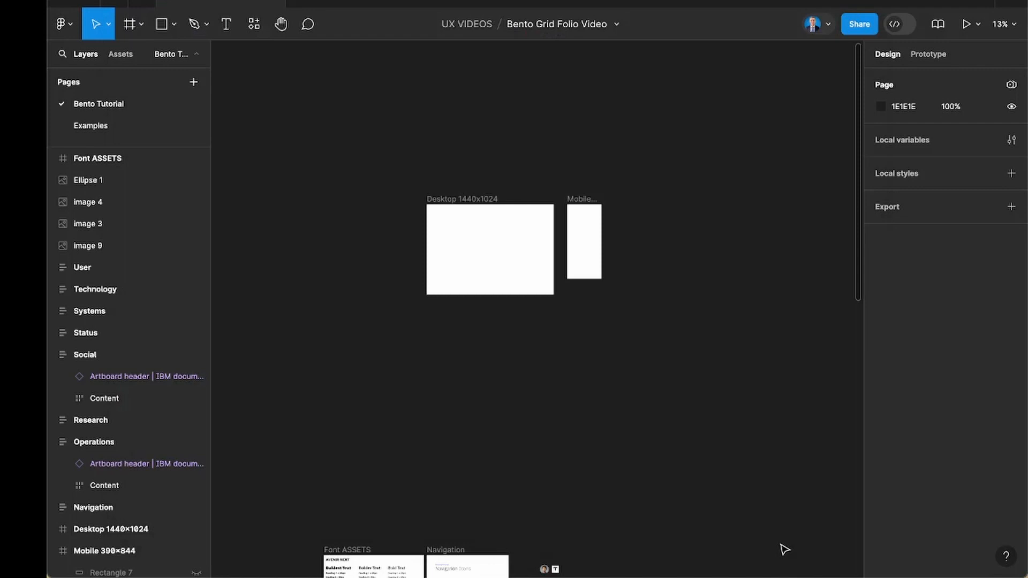
# Examine the font assets, icon sets and Tesla images prepared on the Bento Tutorial page.
pyautogui.scroll(-7, 785, 550)
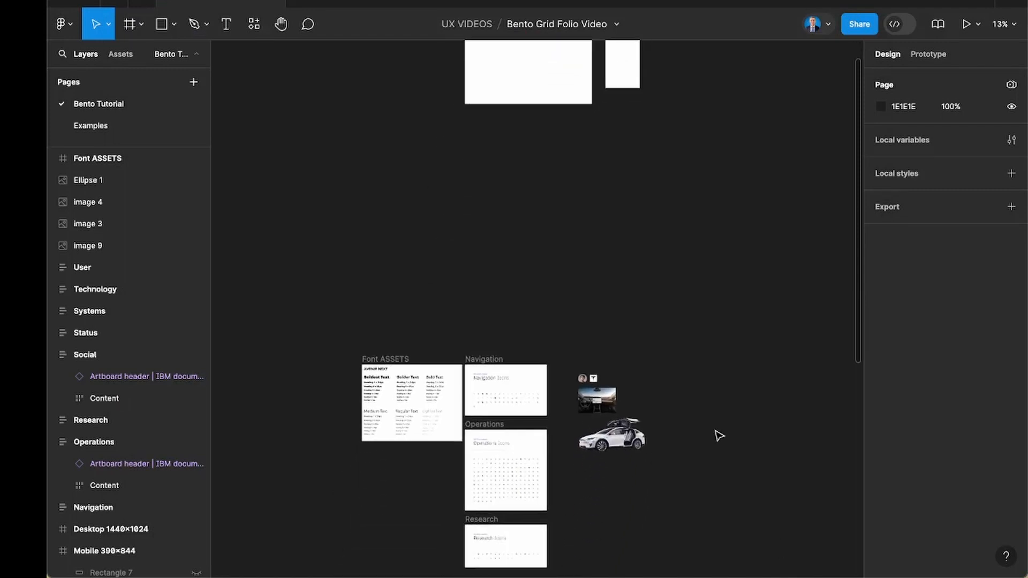
pyautogui.scroll(-3, 719, 436)
pyautogui.scroll(3, 719, 436)
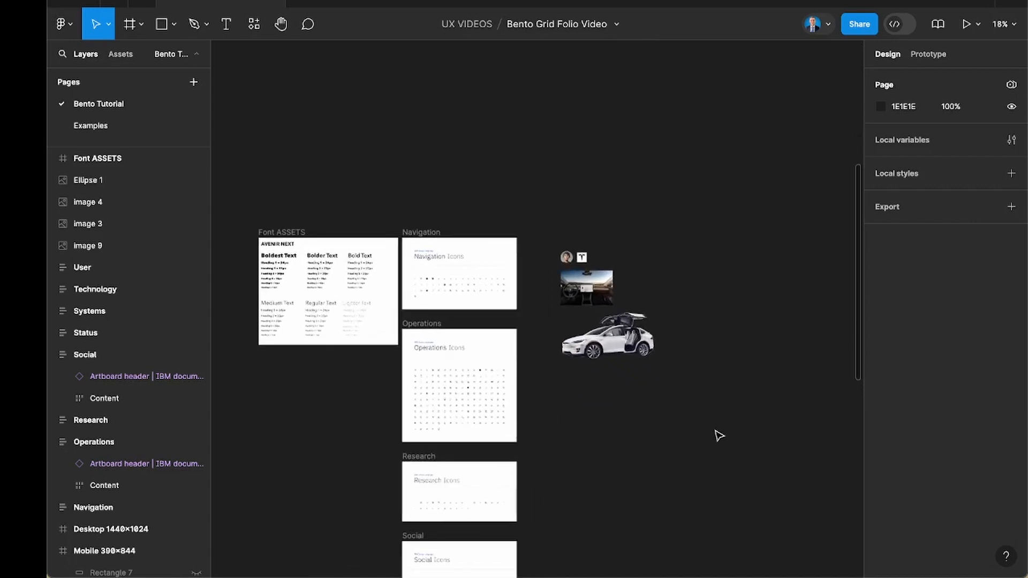
pyautogui.scroll(5, 410, 275)
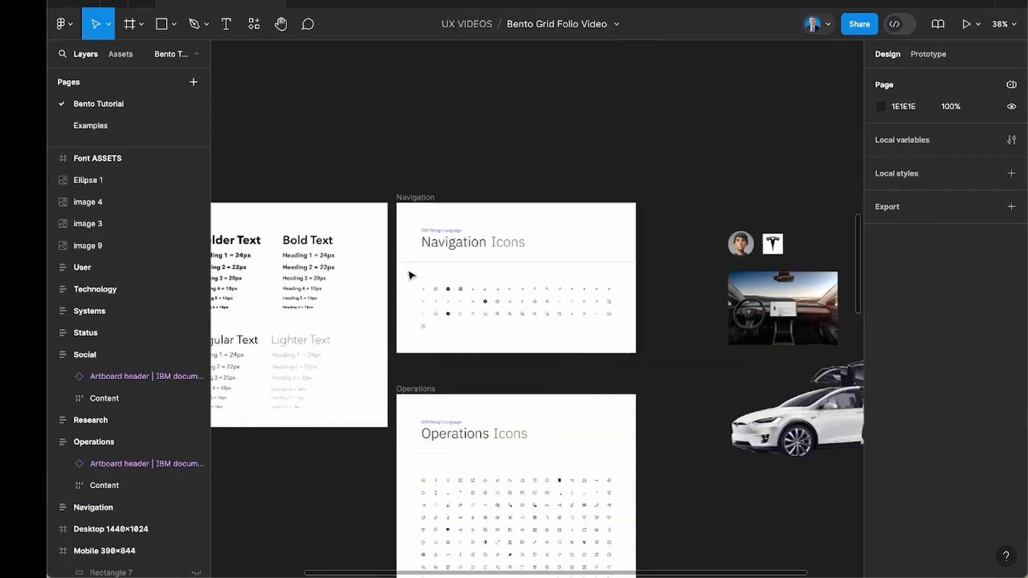
pyautogui.hscroll(5, 485, 301)
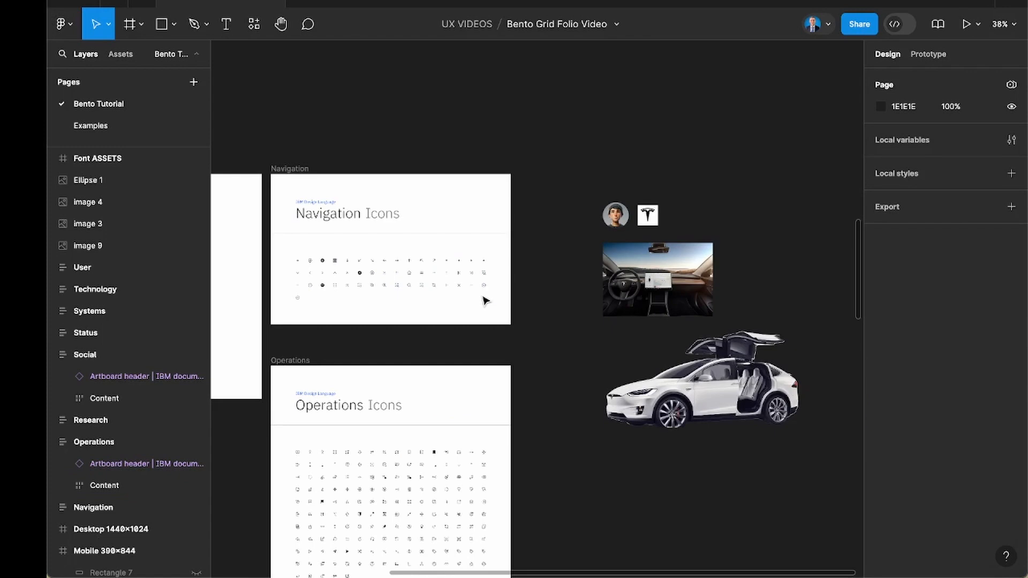
pyautogui.hscroll(4, 486, 301)
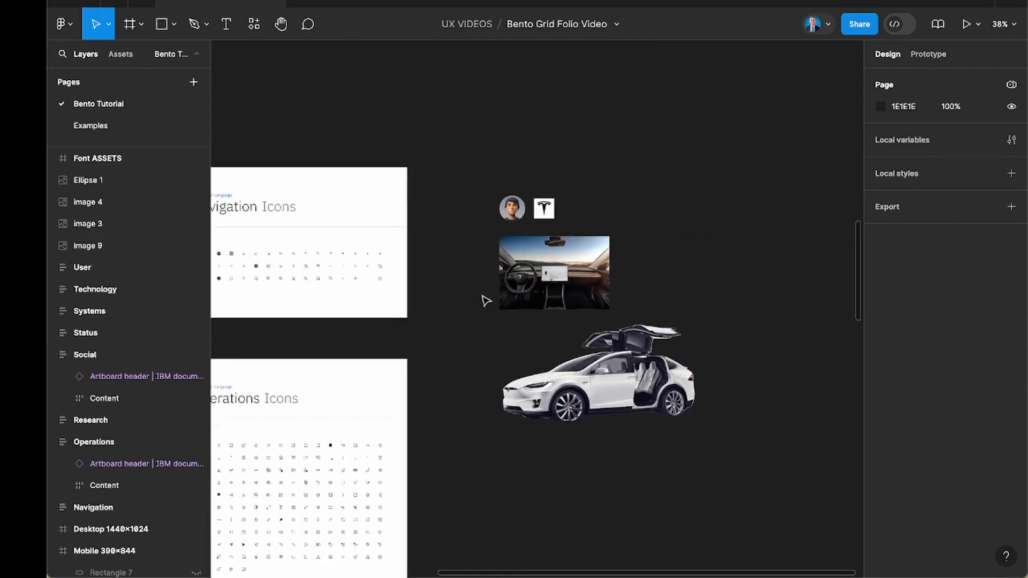
pyautogui.moveTo(568, 290); pyautogui.dragTo(691, 413)
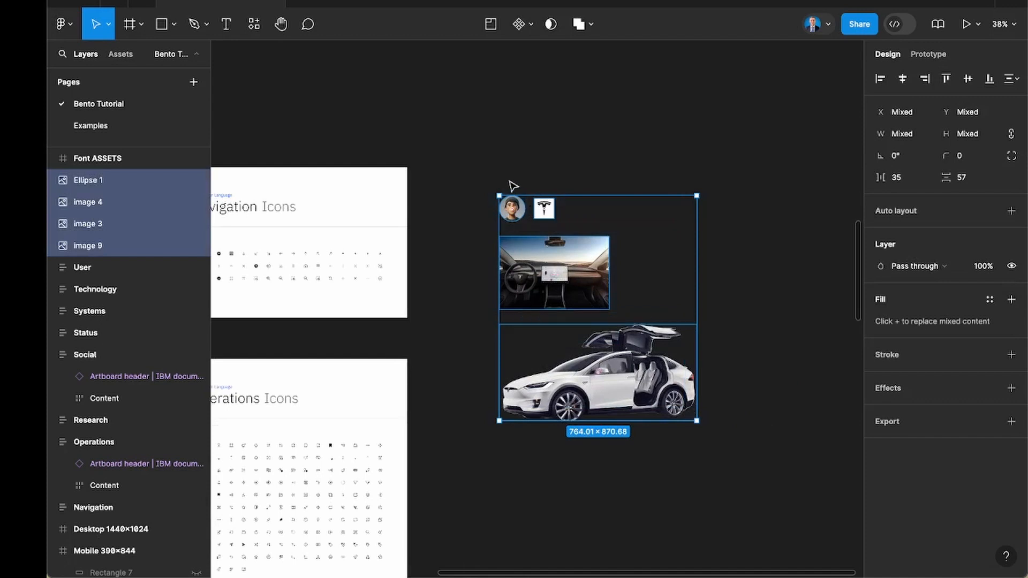
pyautogui.click(513, 186)
pyautogui.scroll(-2, 513, 186)
pyautogui.scroll(-1, 513, 186)
# Open the Examples page and examine the My Folio layout and the three Bento maker community grids.
pyautogui.click(117, 125)
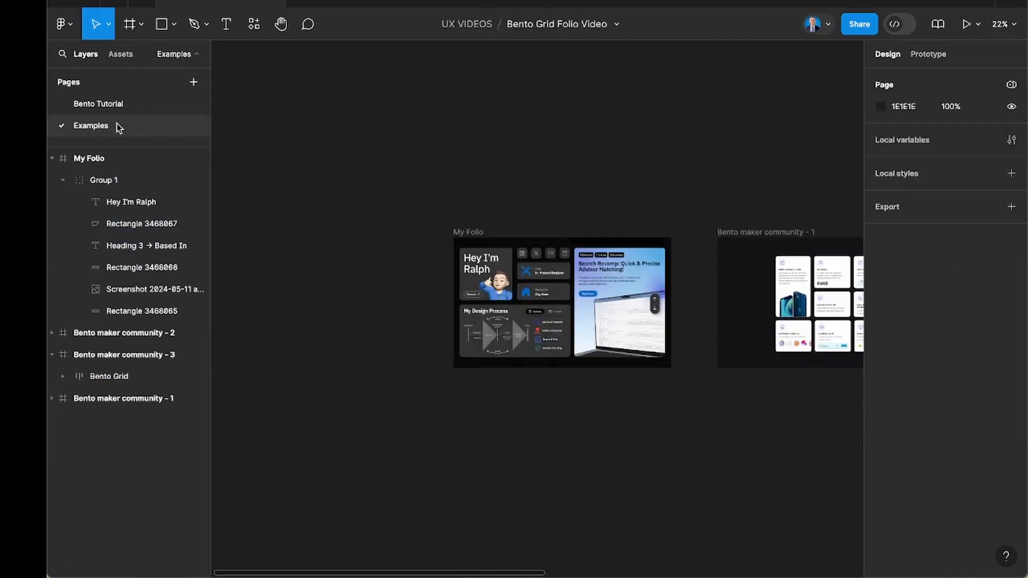
pyautogui.hscroll(2, 373, 238)
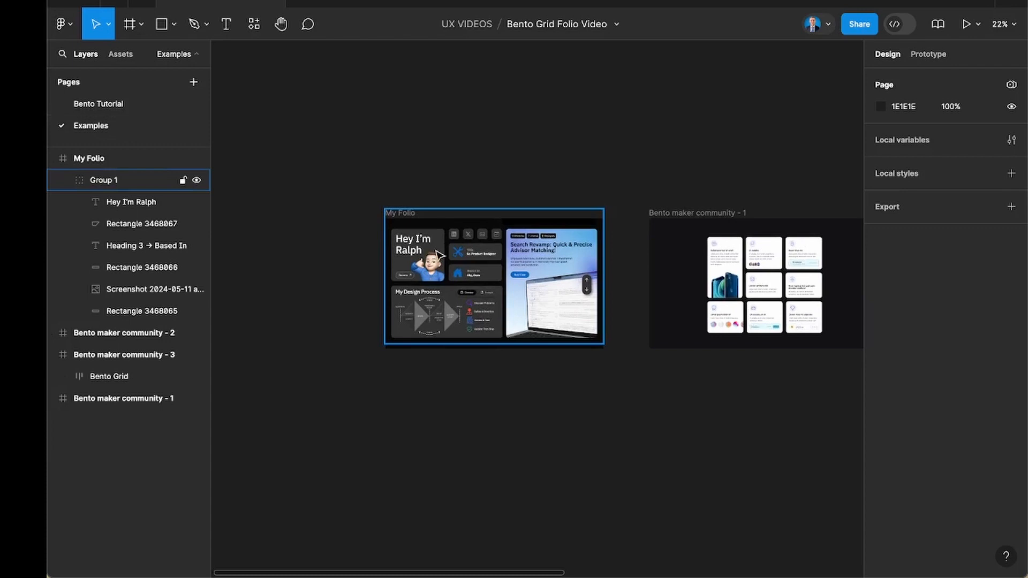
pyautogui.scroll(5, 482, 279)
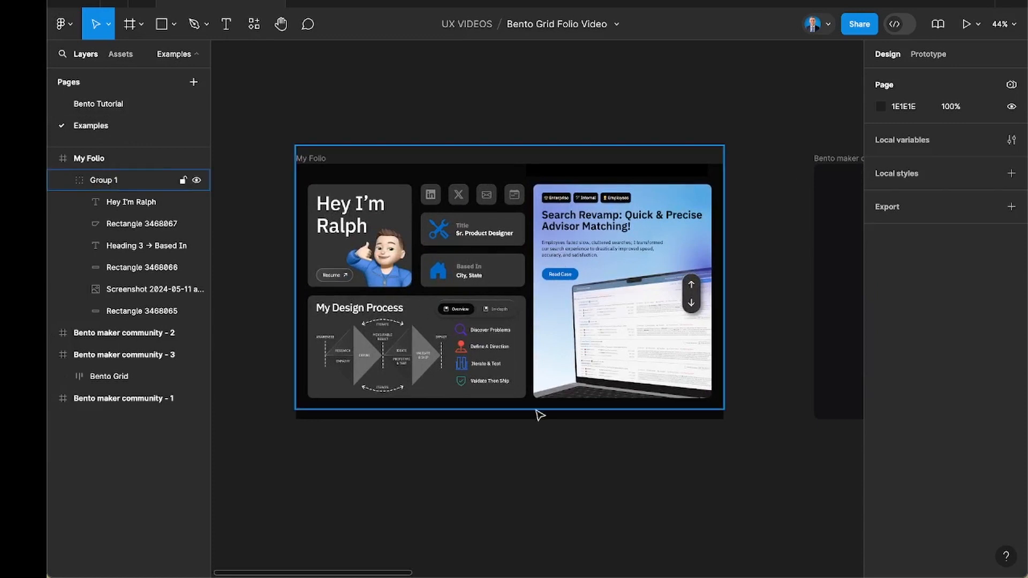
pyautogui.hscroll(2, 561, 443)
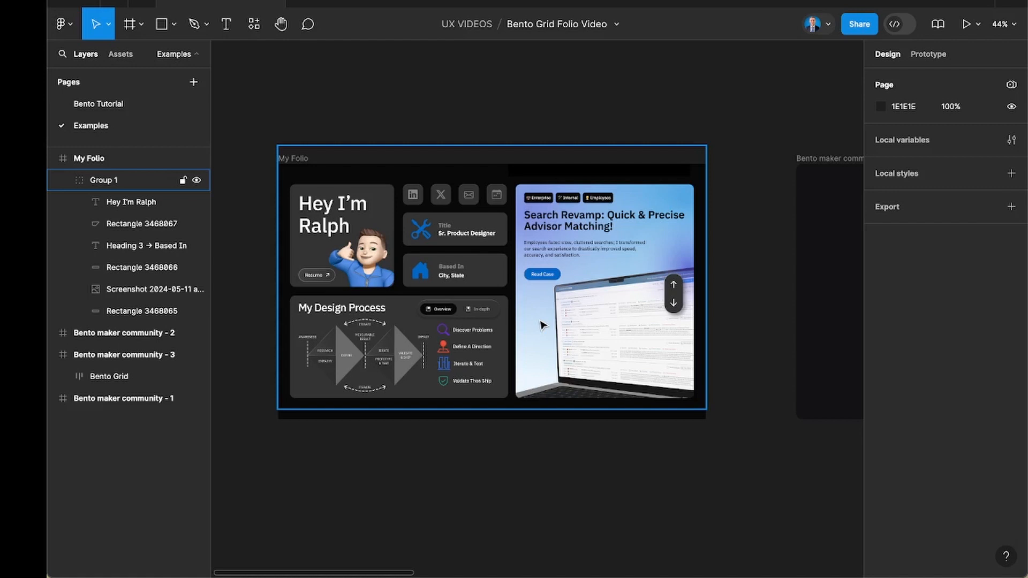
pyautogui.hscroll(1, 542, 325)
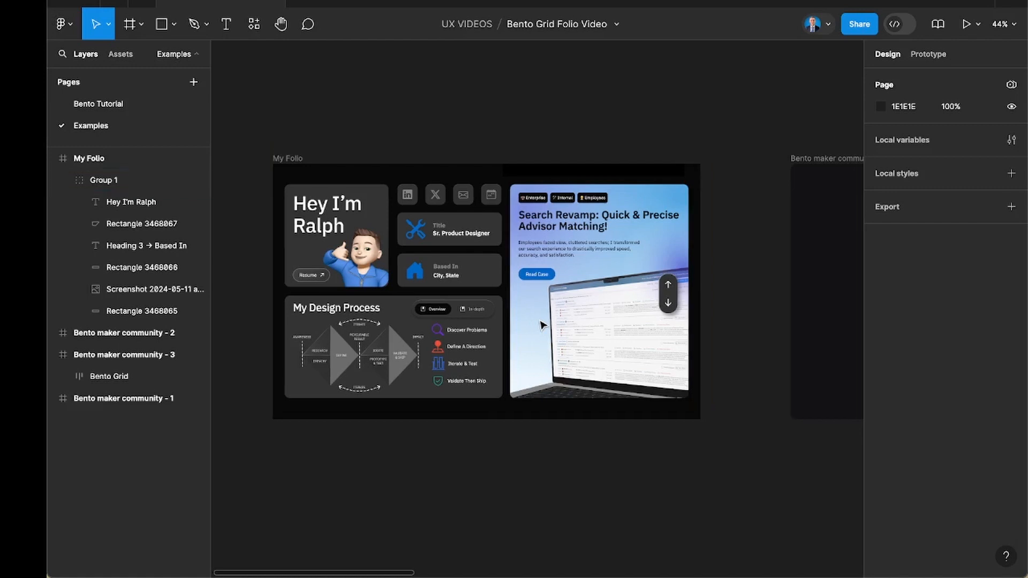
pyautogui.hscroll(15, 542, 325)
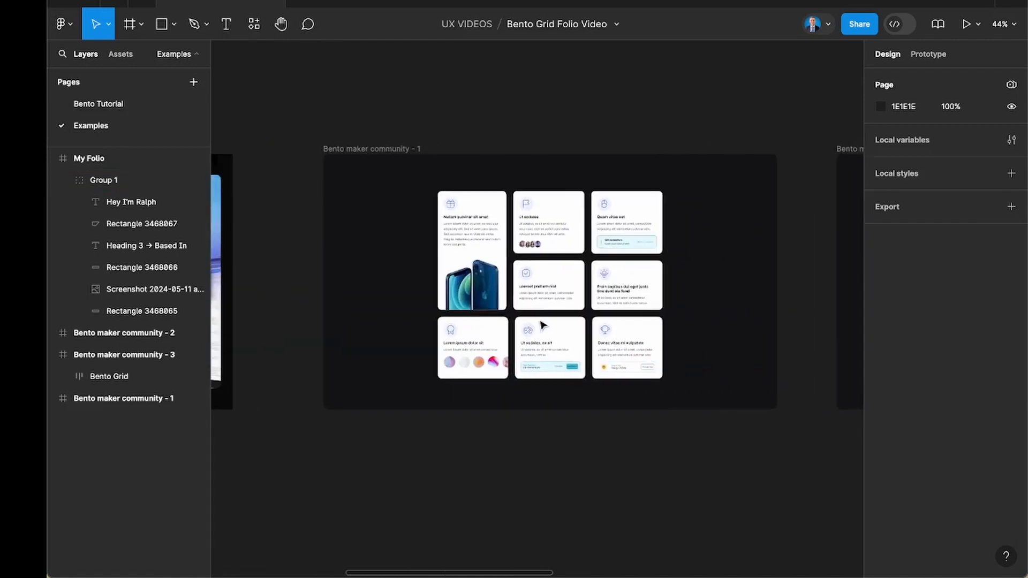
pyautogui.scroll(5, 543, 325)
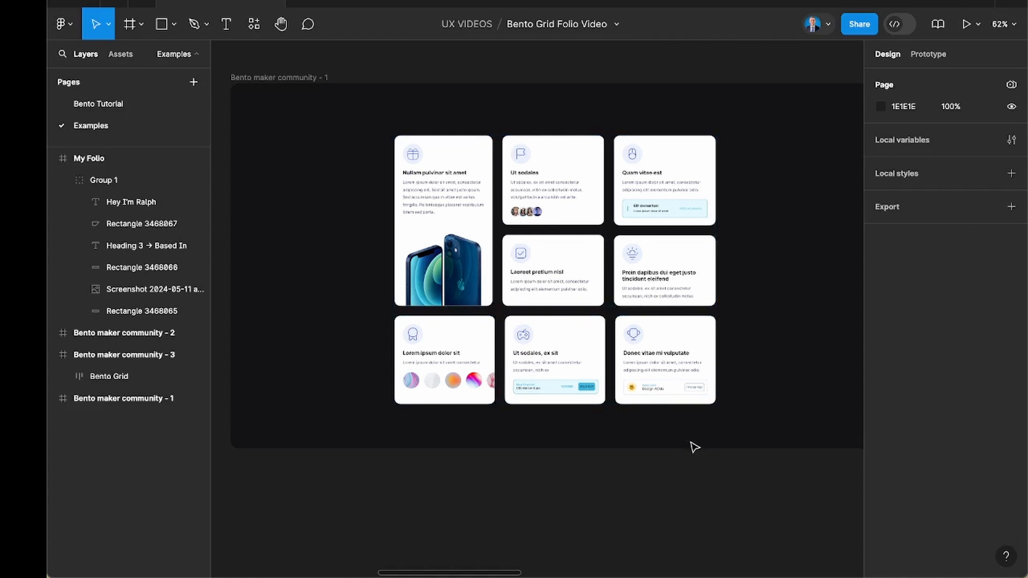
pyautogui.hscroll(15, 695, 447)
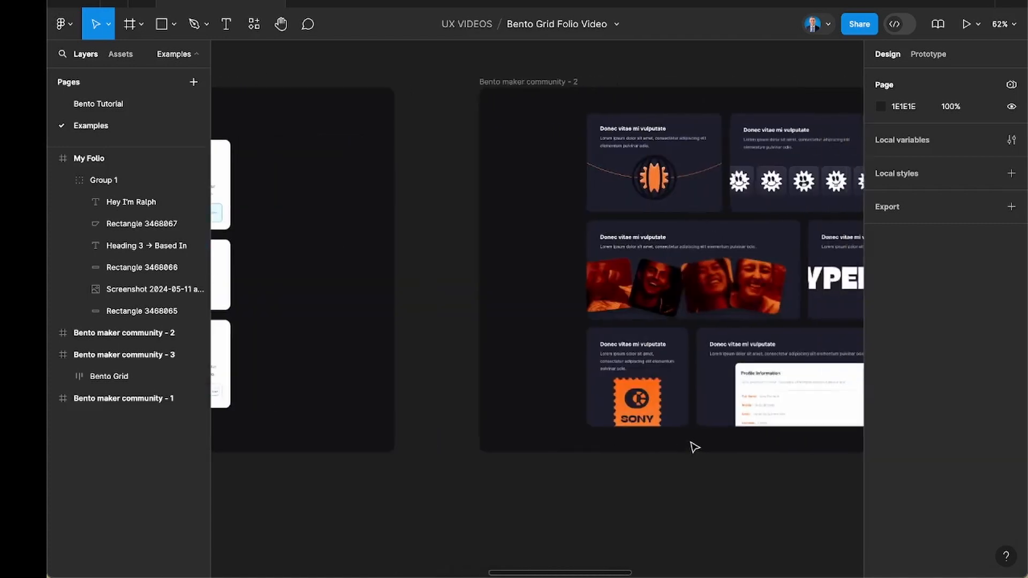
pyautogui.hscroll(-3, 694, 447)
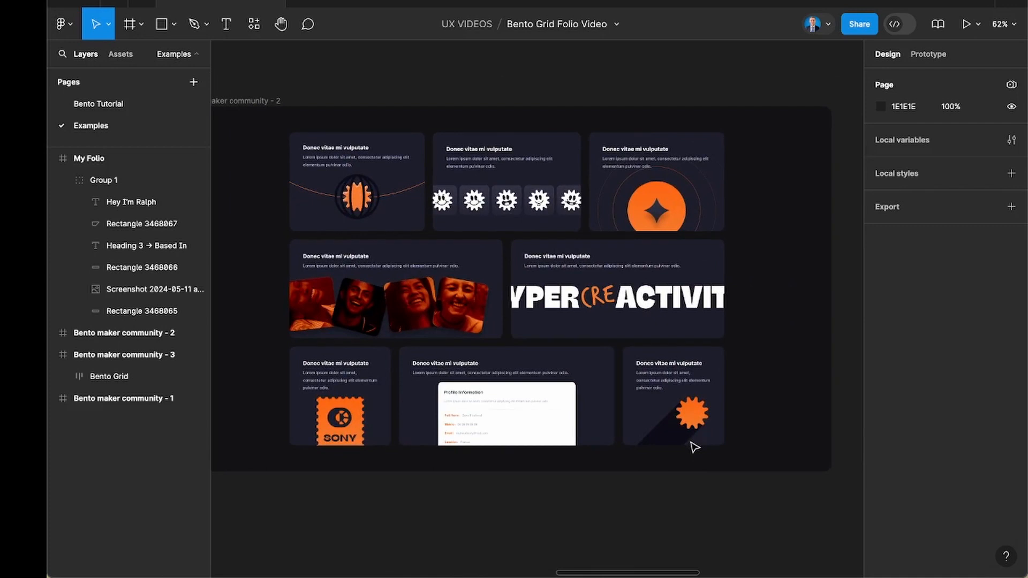
pyautogui.hscroll(10, 695, 447)
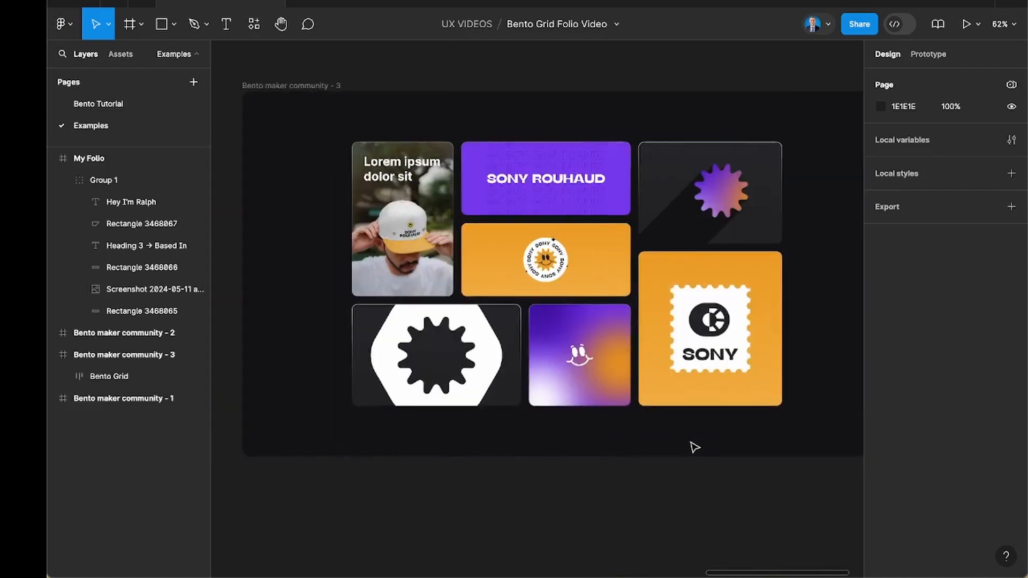
pyautogui.scroll(-10, 695, 447)
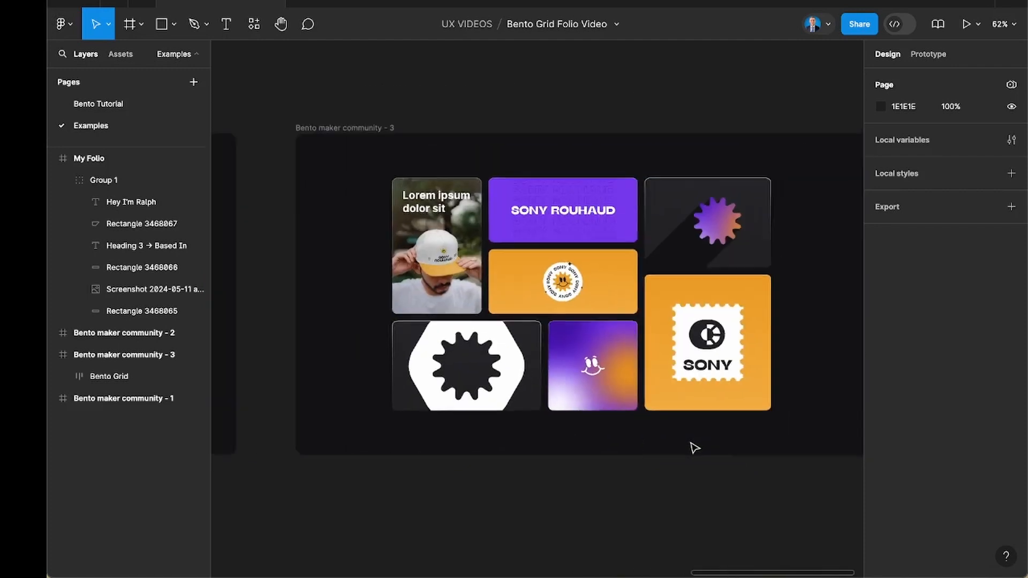
pyautogui.hscroll(-5, 693, 447)
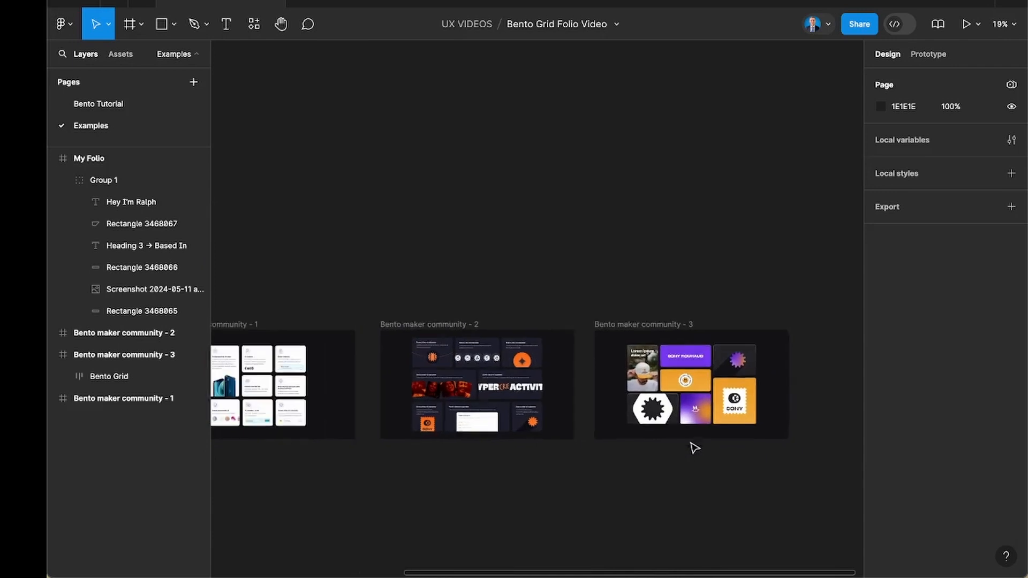
# Return to the Bento Tutorial page and inspect the Desktop 1440x1024 and Mobile 390x844 frames.
pyautogui.click(151, 104)
pyautogui.scroll(5, 369, 213)
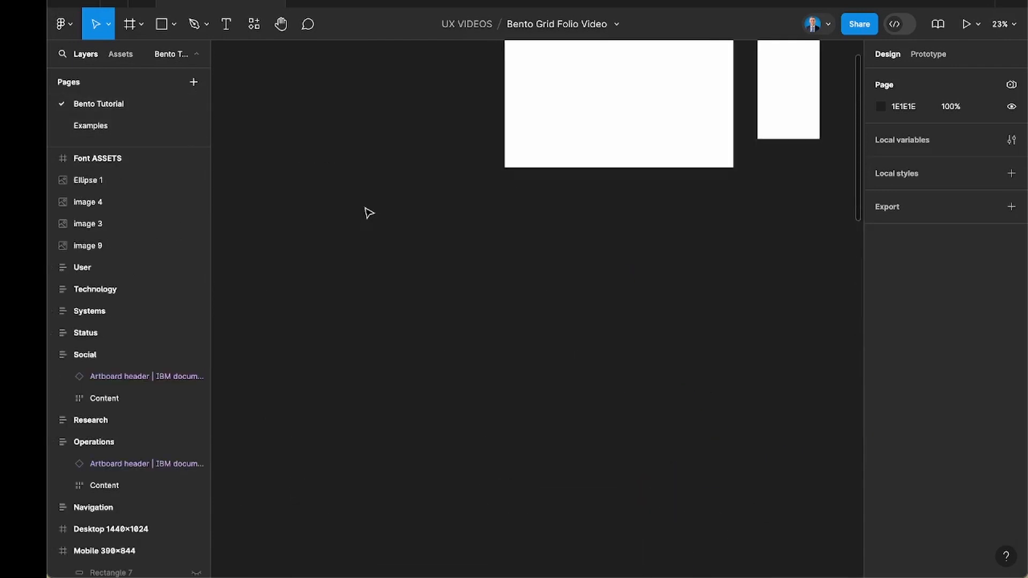
pyautogui.scroll(5, 369, 213)
pyautogui.hscroll(2, 368, 212)
pyautogui.click(477, 192)
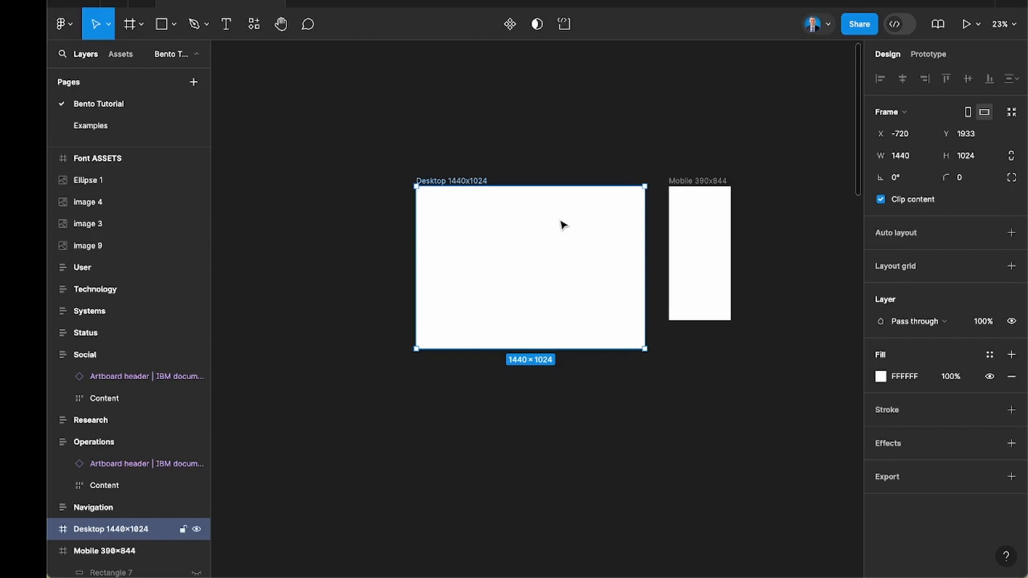
pyautogui.click(701, 189)
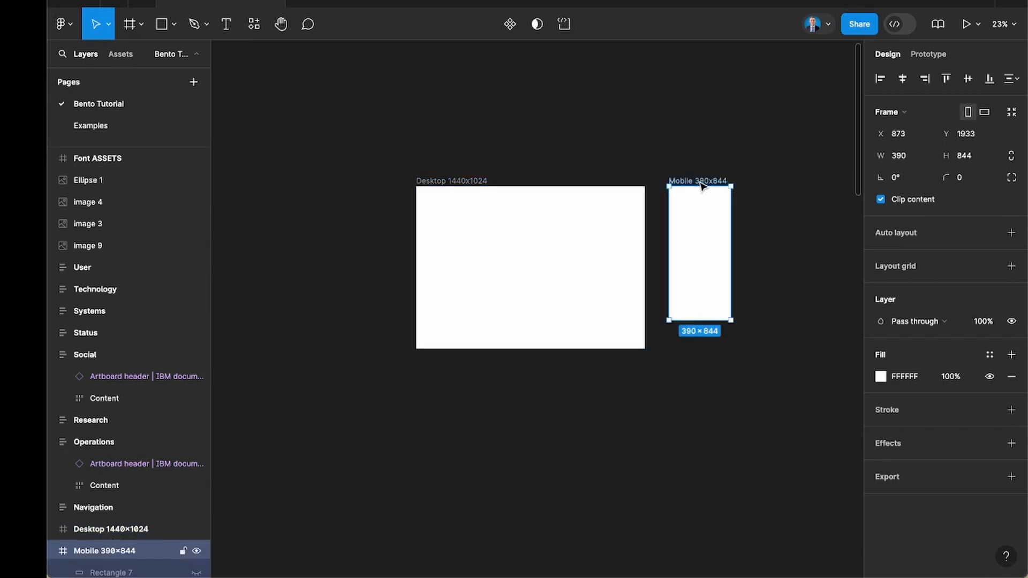
# Add a layout grid to the Desktop 1440x1024 frame and set its size to 48 px.
pyautogui.click(483, 182)
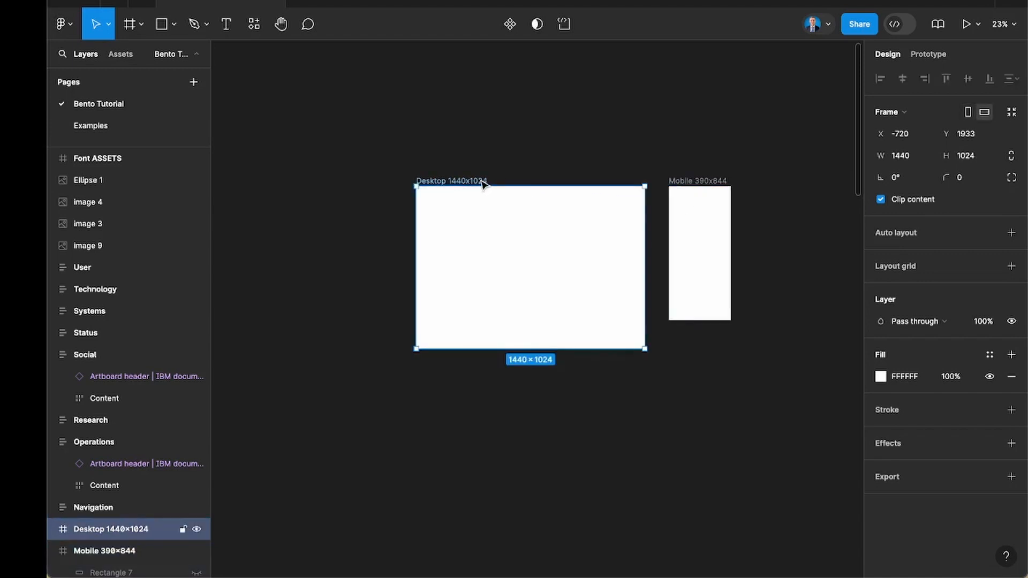
pyautogui.scroll(3, 595, 222)
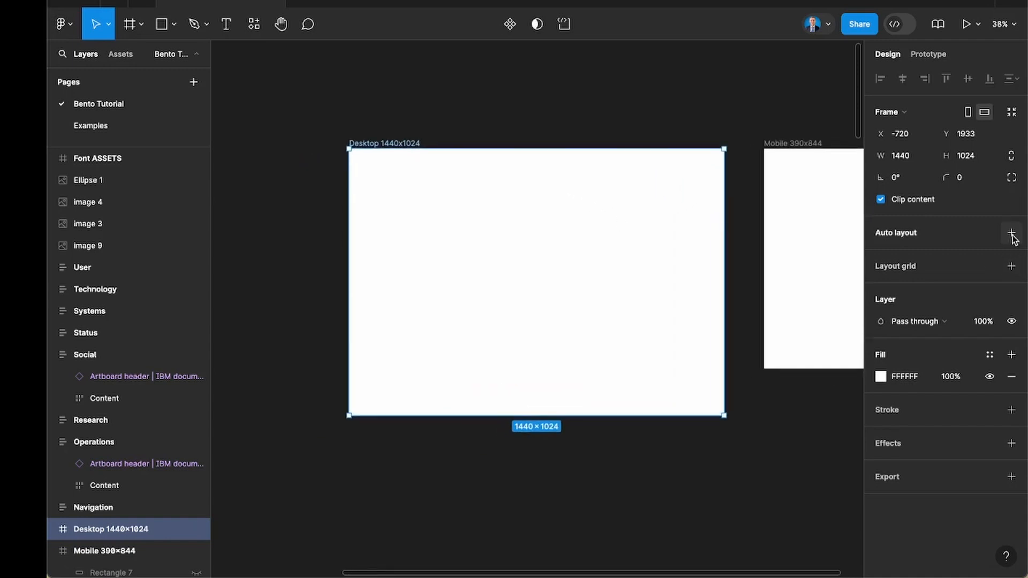
pyautogui.click(1012, 266)
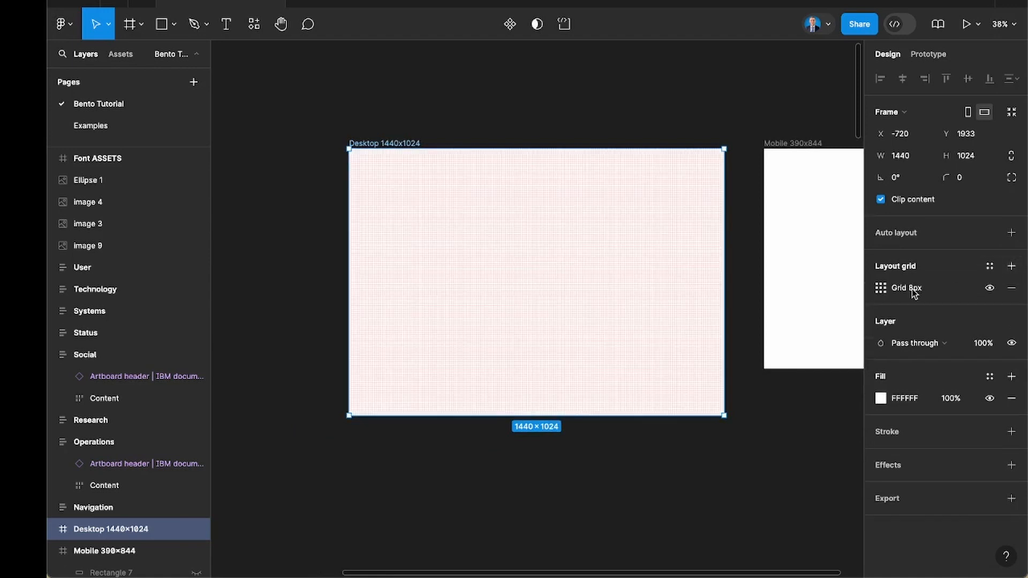
pyautogui.click(881, 289)
pyautogui.write('48')
pyautogui.press('Return')
pyautogui.click(571, 493)
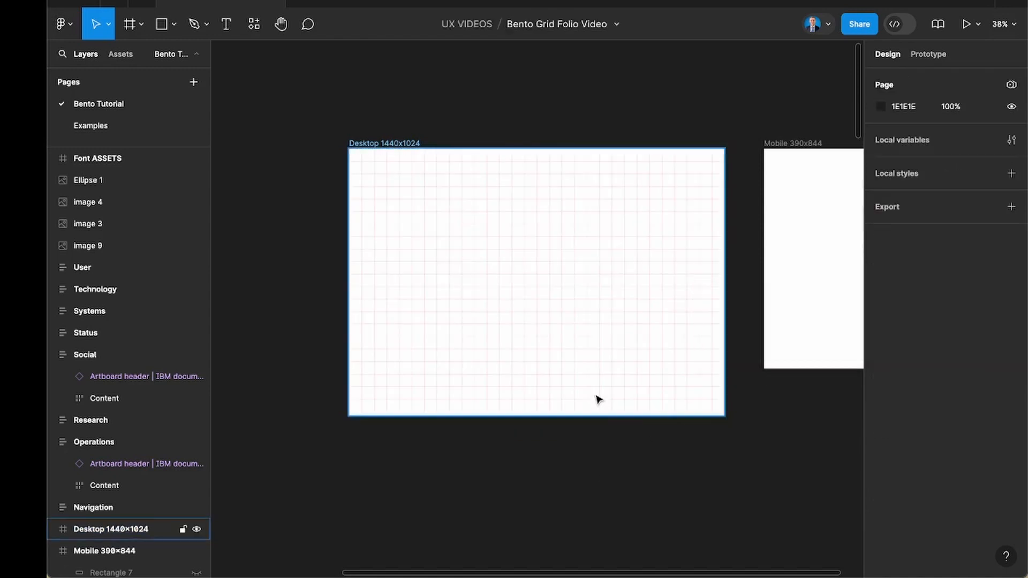
pyautogui.scroll(5, 599, 401)
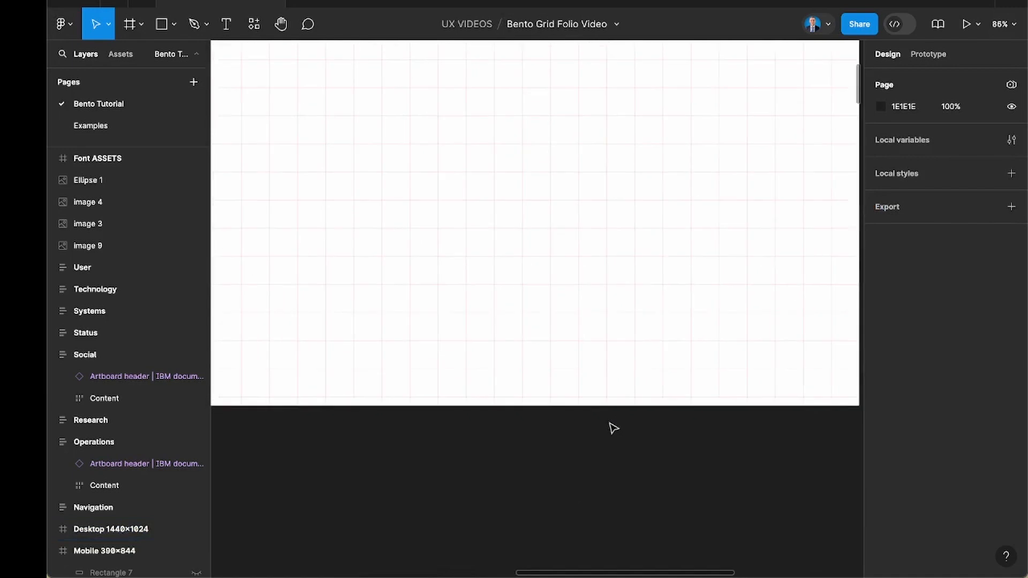
pyautogui.scroll(-5, 574, 407)
pyautogui.scroll(2, 574, 407)
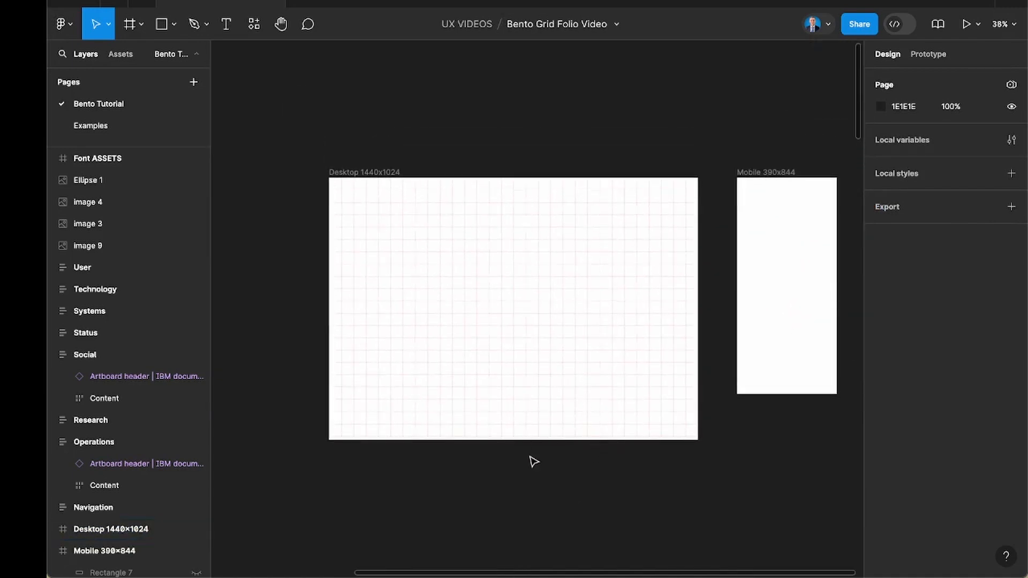
# Add a layout grid with a size of 48 px to the Mobile 390x844 frame.
pyautogui.hscroll(1, 628, 290)
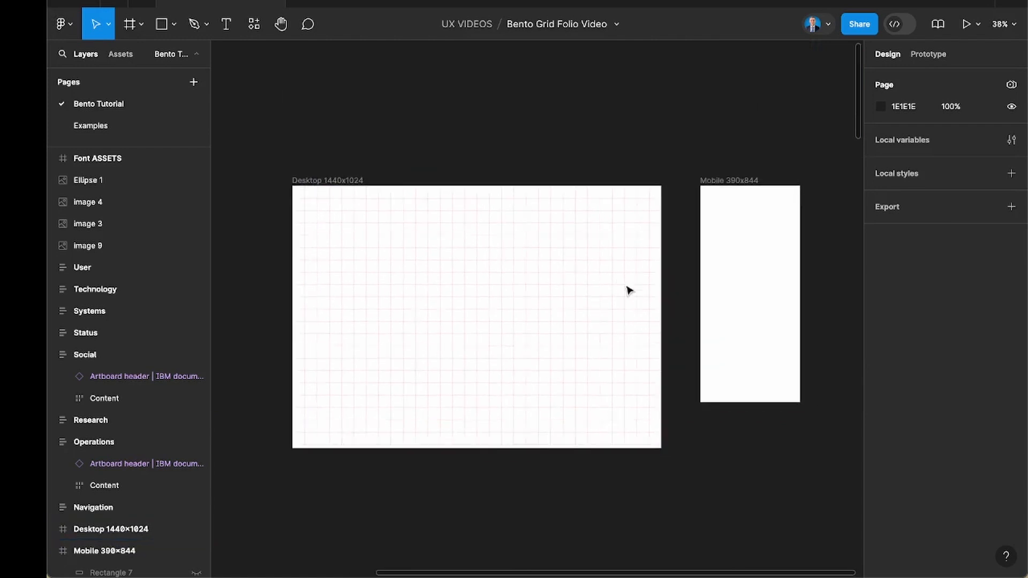
pyautogui.hscroll(3, 610, 257)
pyautogui.click(601, 202)
pyautogui.scroll(3, 721, 269)
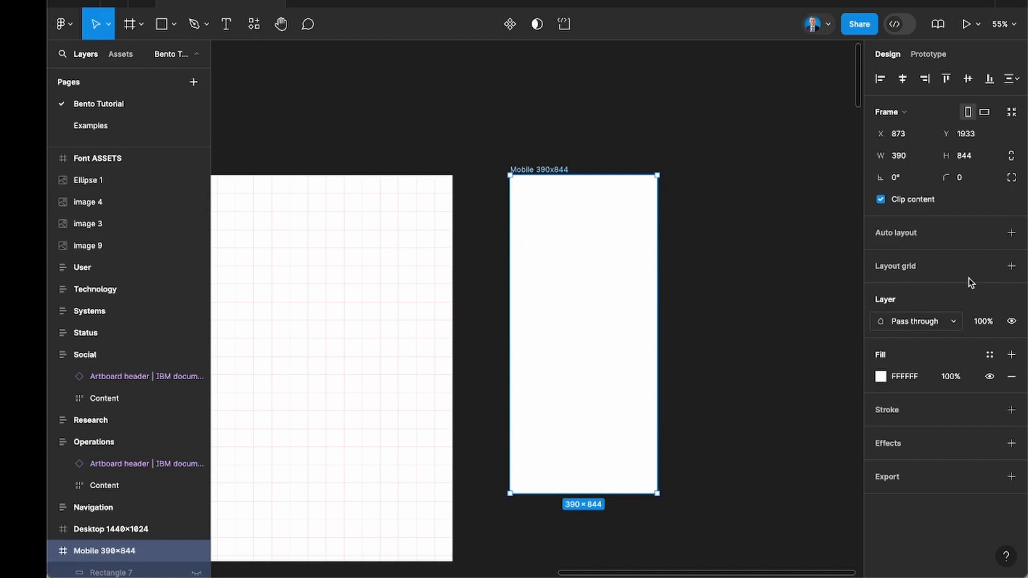
pyautogui.click(1010, 267)
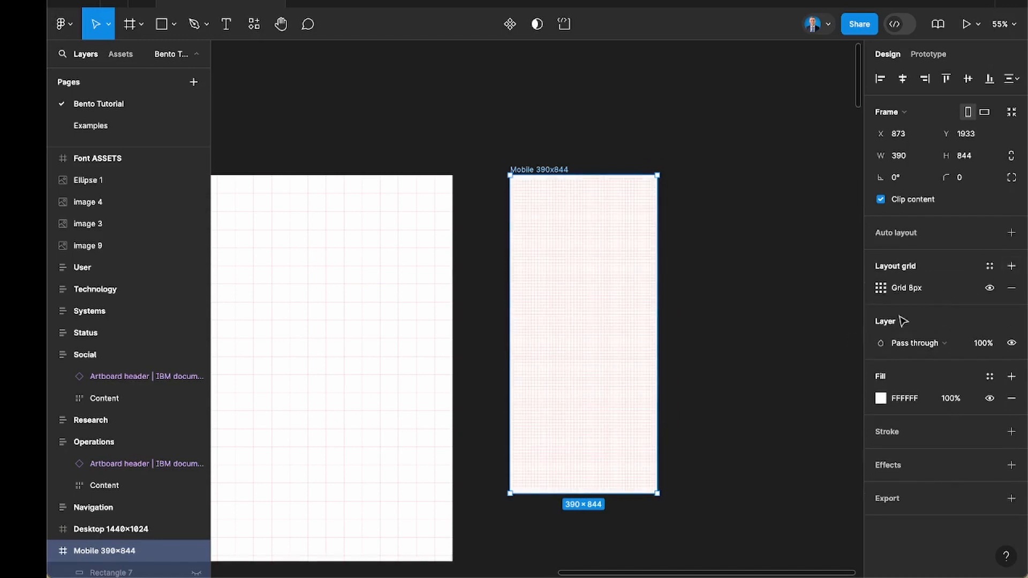
pyautogui.click(880, 288)
pyautogui.write('48')
pyautogui.press('Return')
pyautogui.click(690, 427)
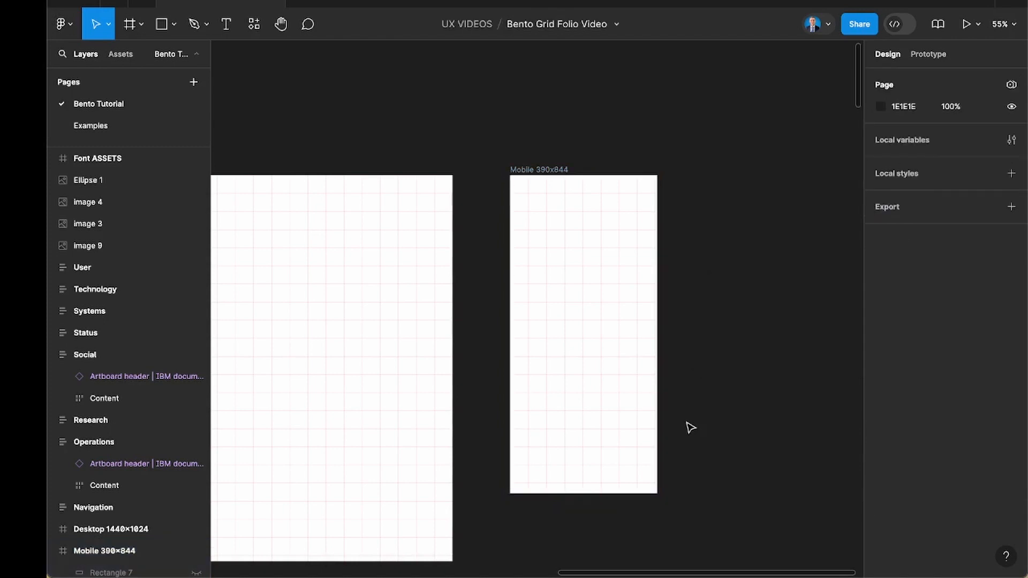
# Draw a 192 × 192 px rectangle in the Desktop 1440x1024 frame, one grid cell in from its corner at X 48, Y 48.
pyautogui.scroll(-3, 689, 426)
pyautogui.hscroll(-5, 690, 426)
pyautogui.hscroll(2, 690, 426)
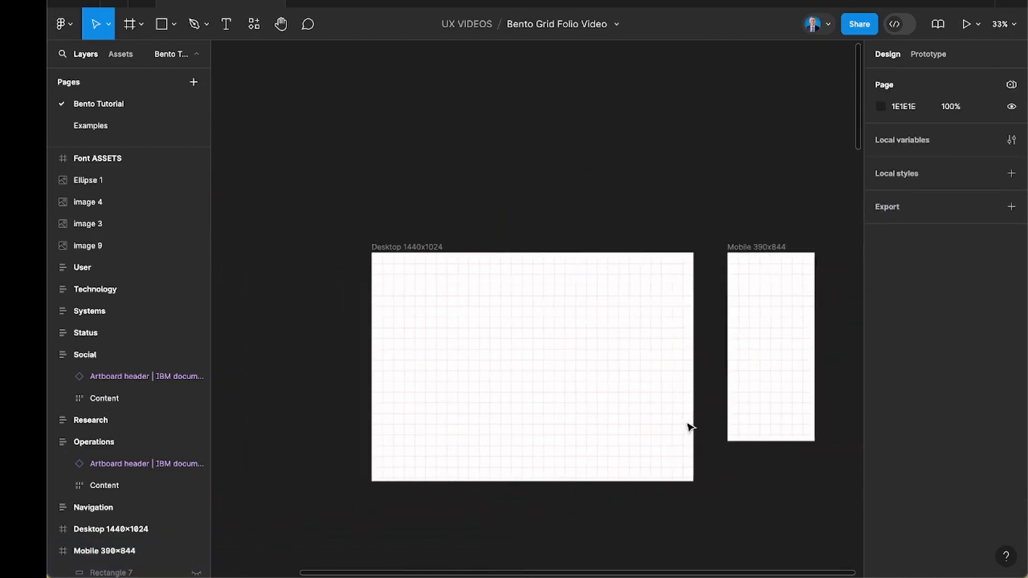
pyautogui.press('r')
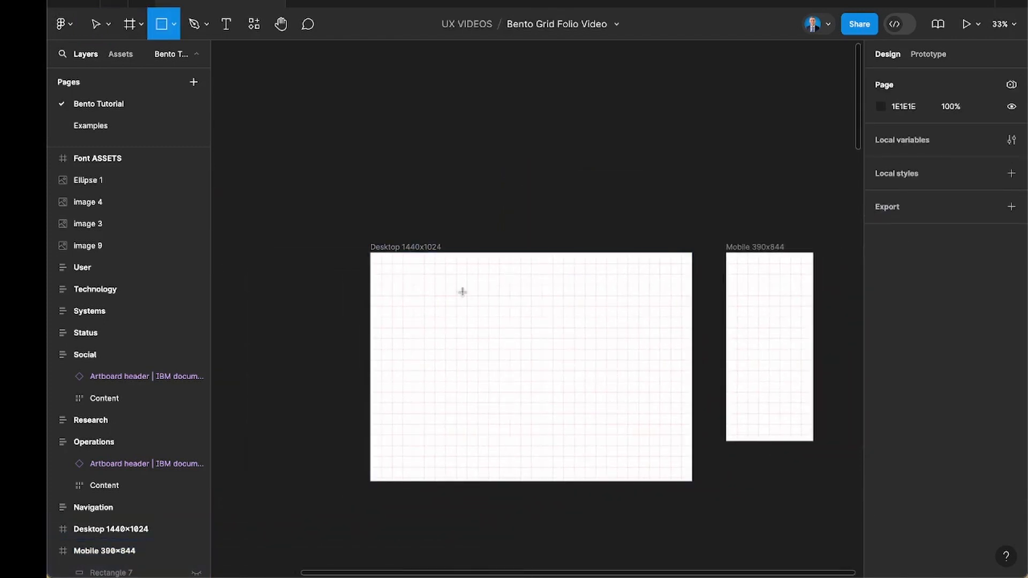
pyautogui.scroll(-2, 462, 292)
pyautogui.hscroll(2, 462, 292)
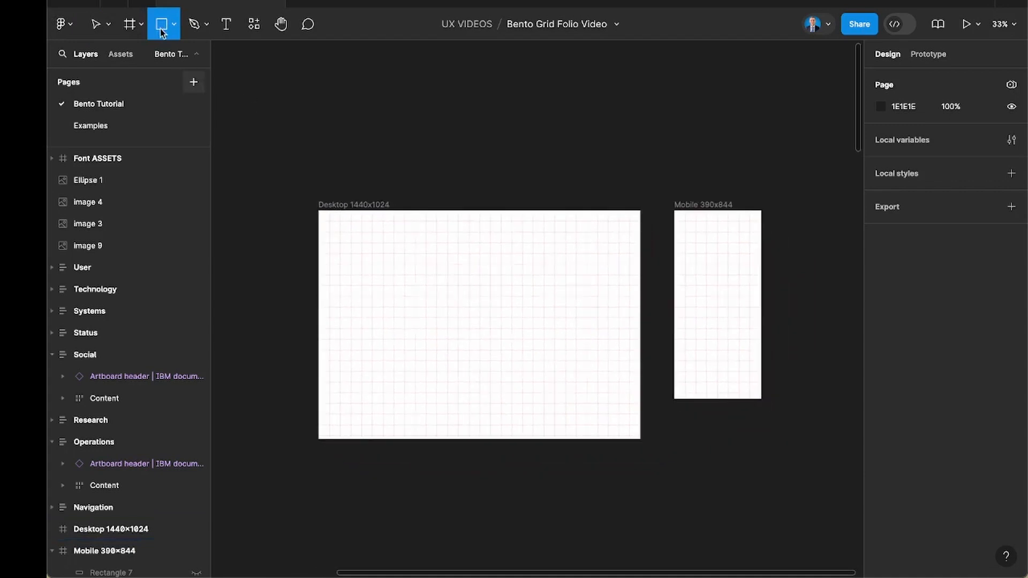
pyautogui.scroll(3, 346, 225)
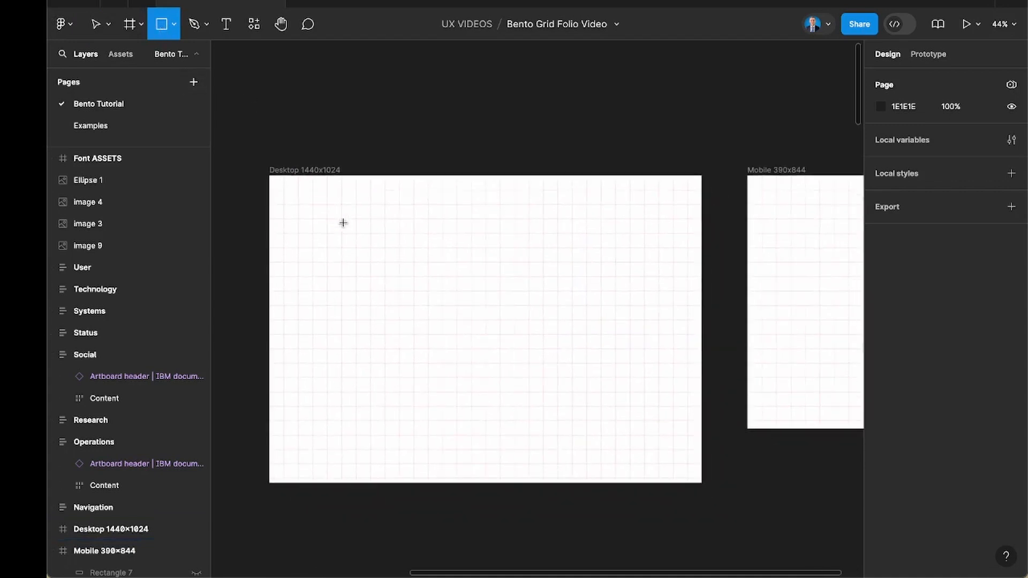
pyautogui.scroll(2, 343, 222)
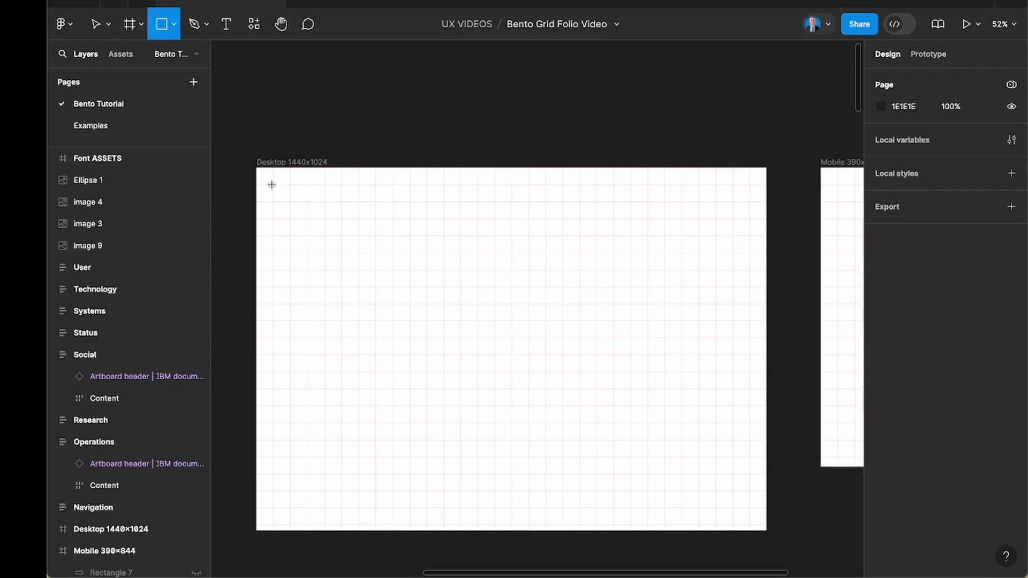
pyautogui.scroll(6, 273, 188)
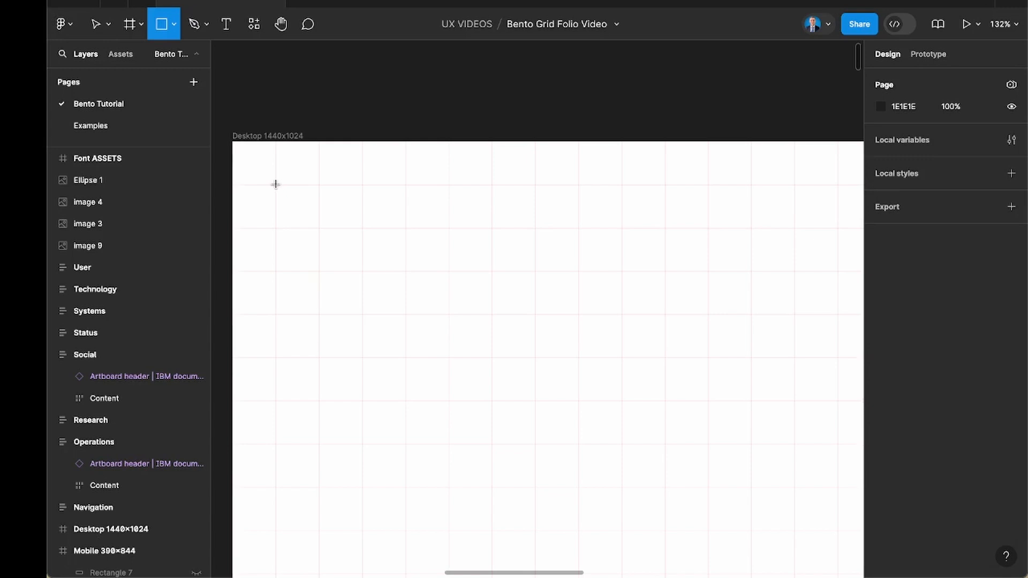
pyautogui.moveTo(276, 185); pyautogui.dragTo(418, 357)
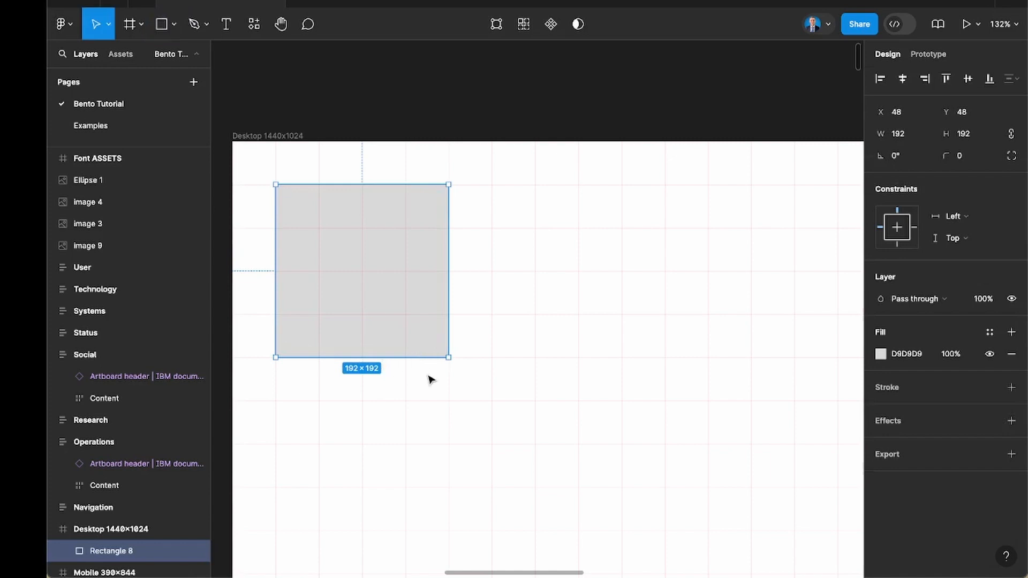
pyautogui.click(428, 376)
pyautogui.scroll(-5, 428, 377)
pyautogui.scroll(-3, 428, 377)
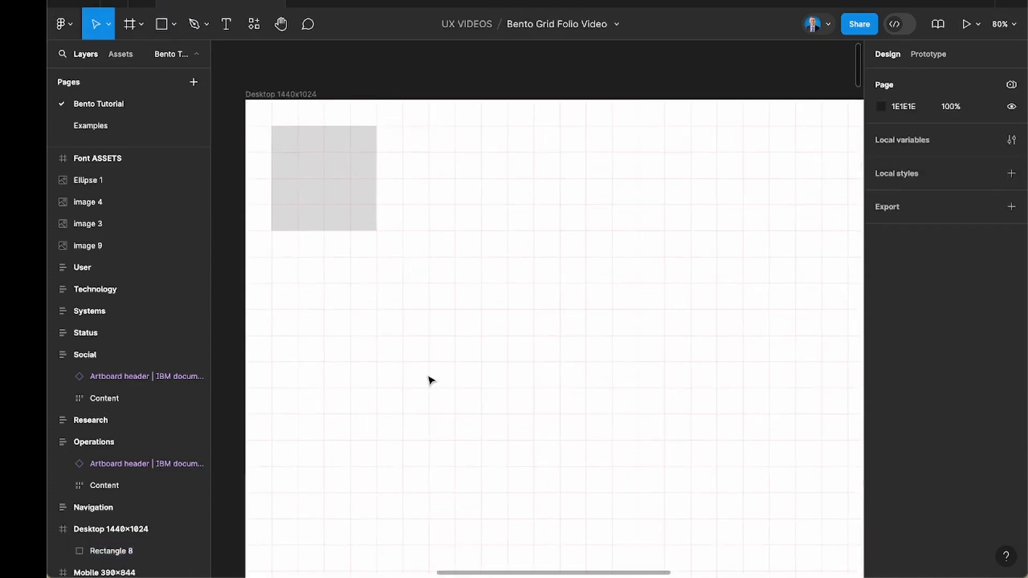
pyautogui.scroll(-4, 429, 376)
pyautogui.hscroll(3, 429, 380)
pyautogui.scroll(-1, 428, 380)
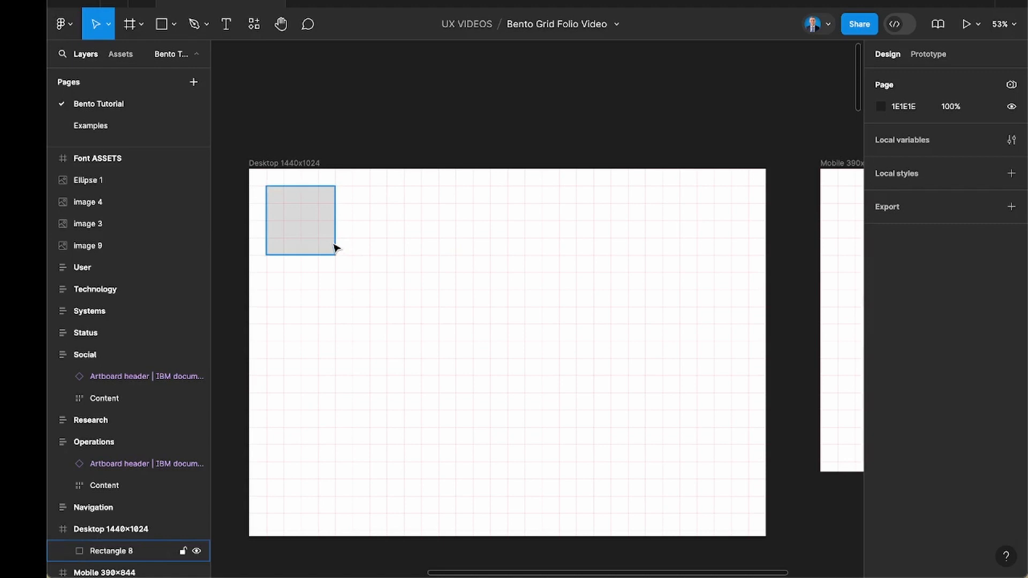
# Open the Examples page and examine the tile sizes and spacing in the My Folio layout.
pyautogui.click(143, 126)
pyautogui.hscroll(-5, 371, 284)
pyautogui.scroll(5, 371, 284)
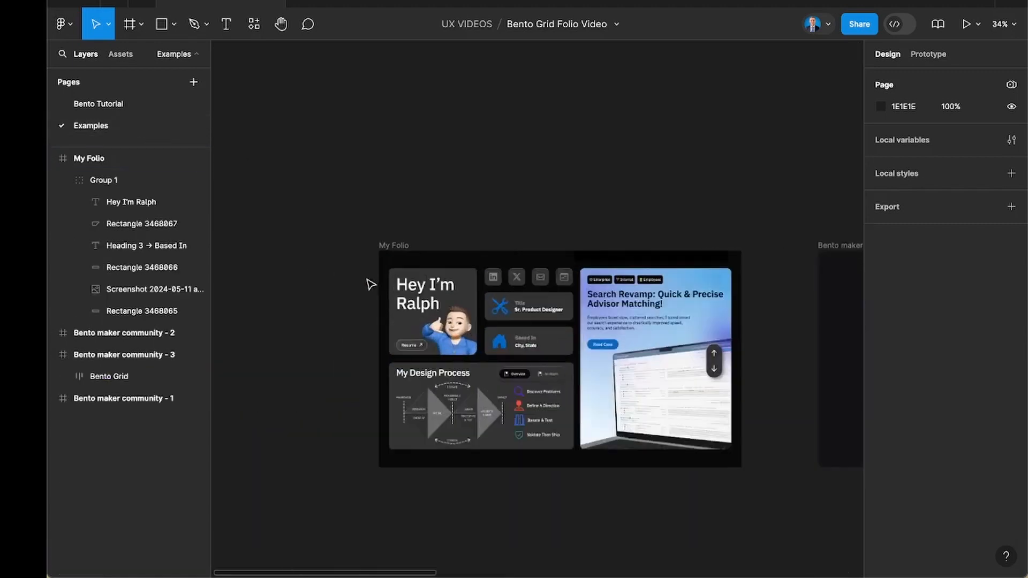
pyautogui.scroll(2, 369, 284)
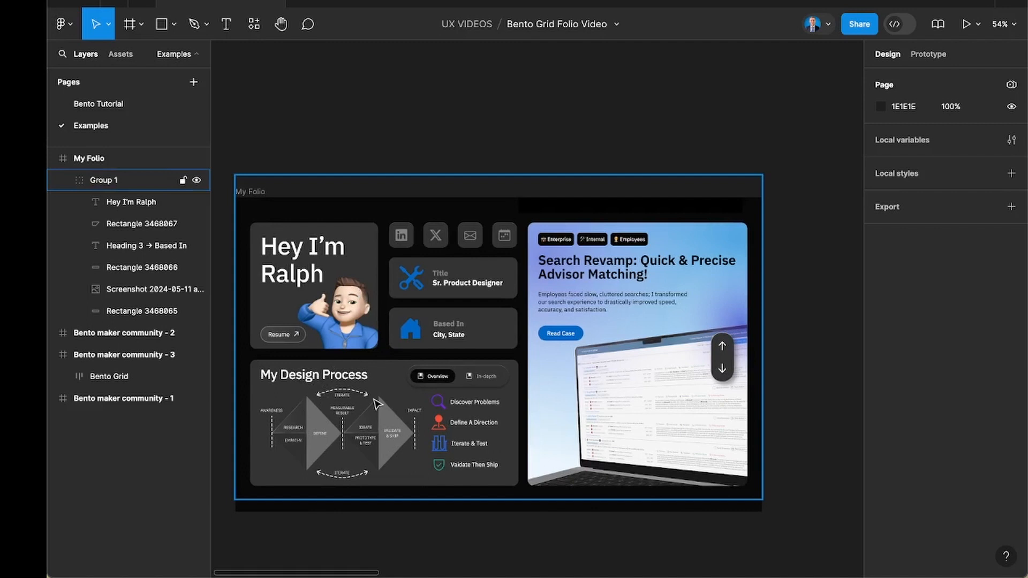
pyautogui.scroll(-2, 377, 403)
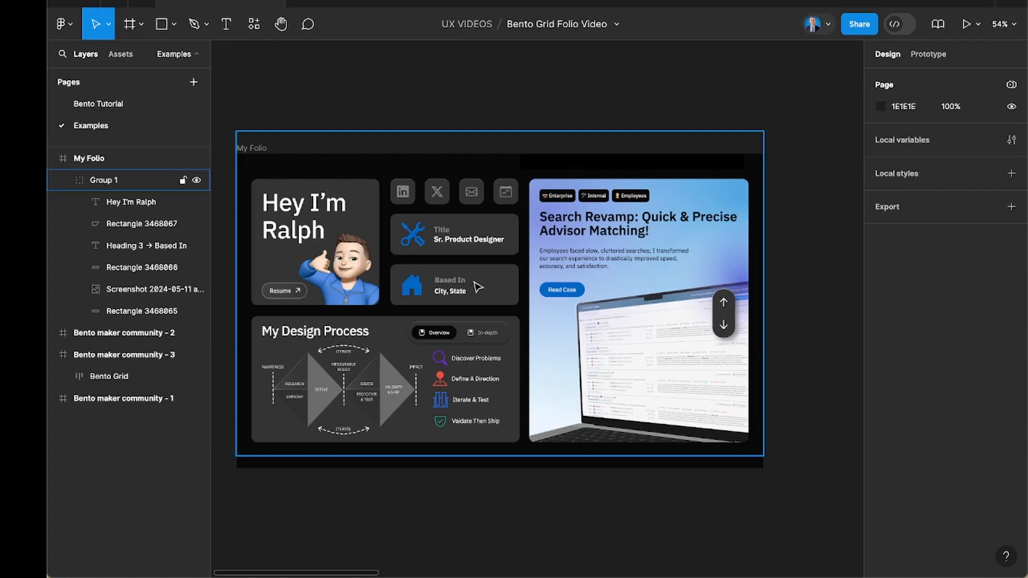
pyautogui.scroll(-1, 475, 283)
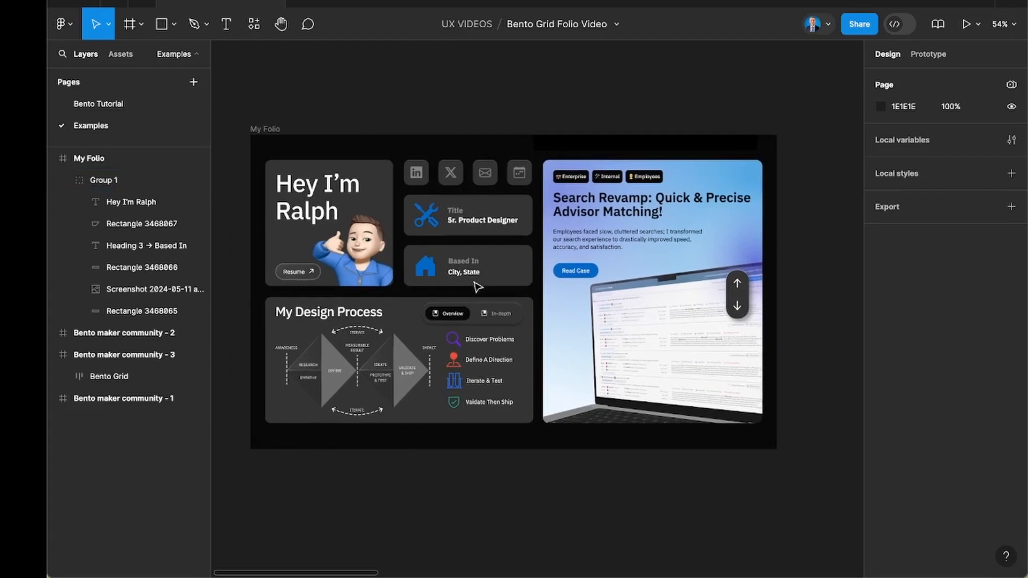
# Return to the Bento Tutorial page and enlarge the desktop frame's rectangle to 480 × 480 px.
pyautogui.click(143, 110)
pyautogui.click(325, 240)
pyautogui.click(325, 241)
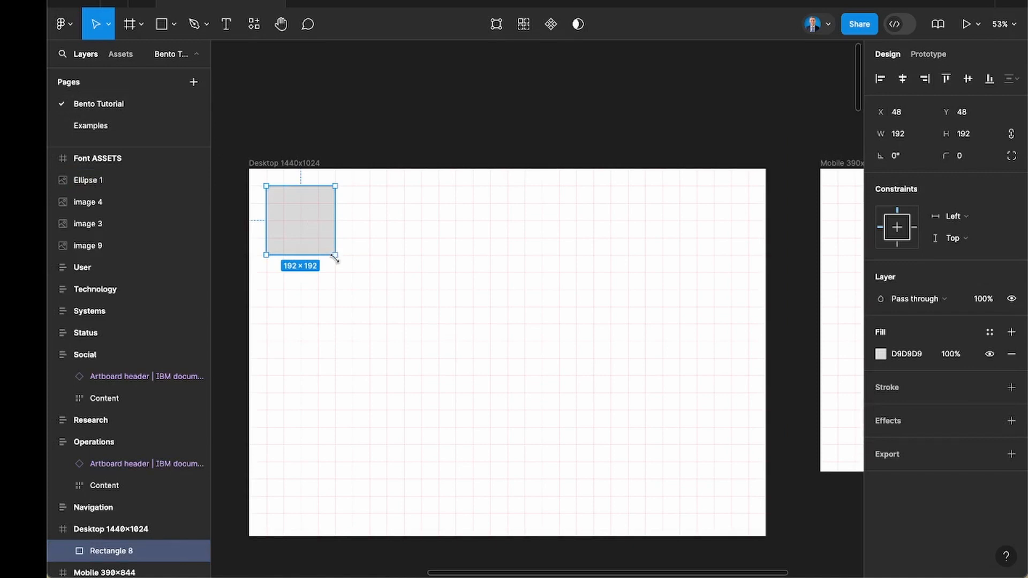
pyautogui.moveTo(335, 259); pyautogui.dragTo(436, 321)
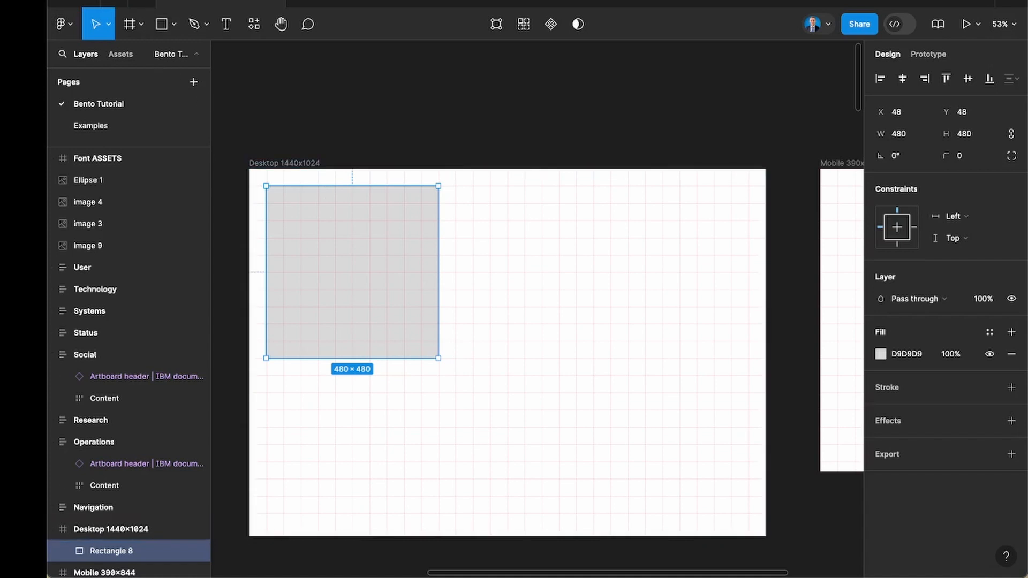
# Enable Snap to Pixel Grid in the application settings and deselect the rectangle.
pyautogui.click(129, 1)
pyautogui.moveTo(99, 1)
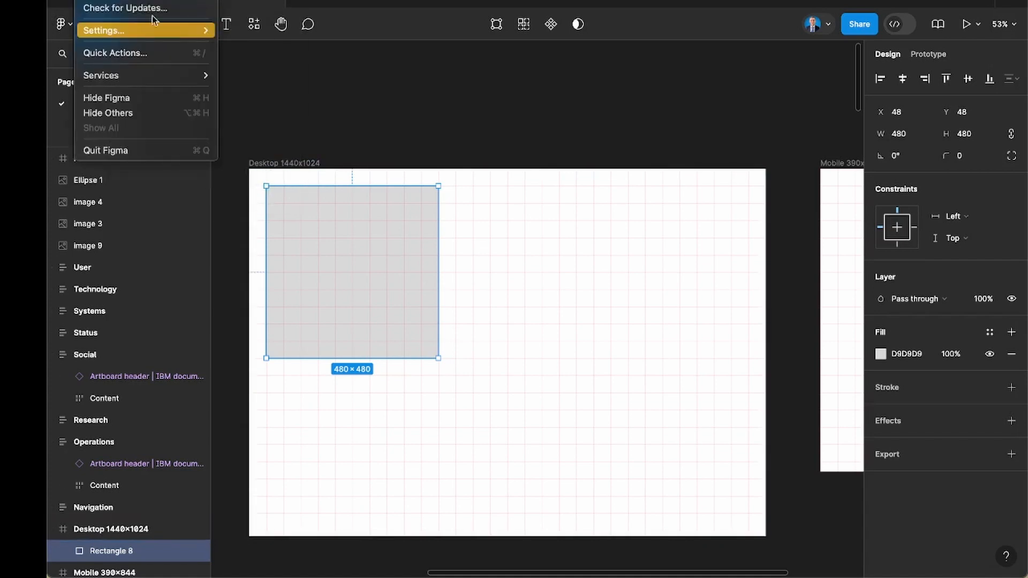
pyautogui.moveTo(120, 33)
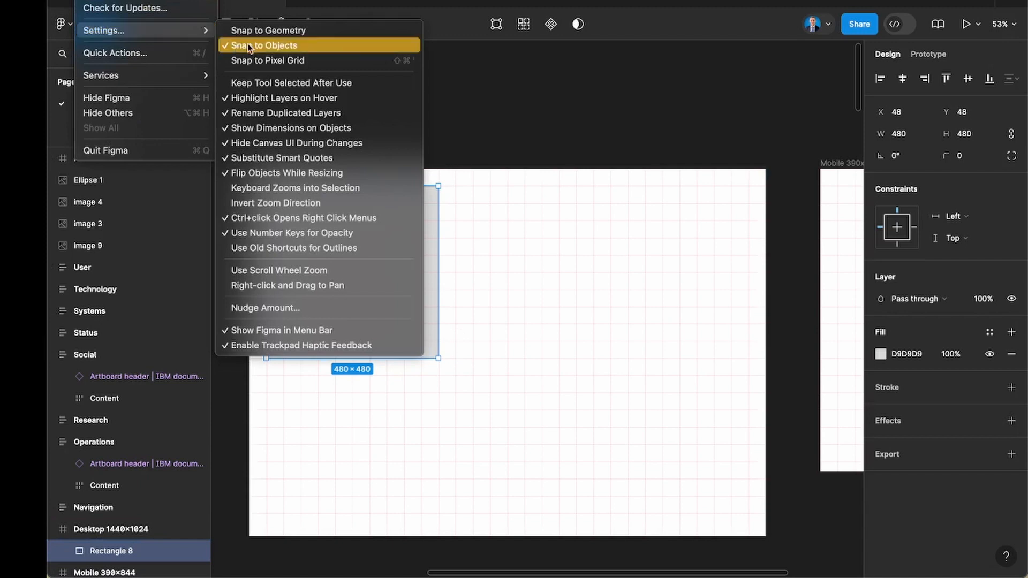
pyautogui.click(375, 60)
pyautogui.click(338, 185)
pyautogui.scroll(-3, 339, 186)
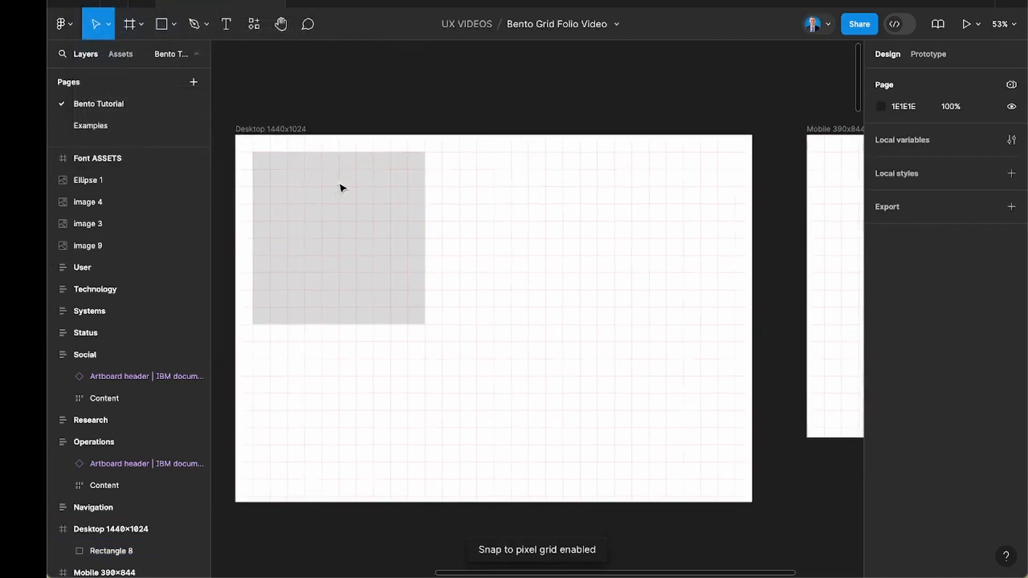
# Widen the desktop frame's rectangle to 1296 px along the grid.
pyautogui.click(377, 221)
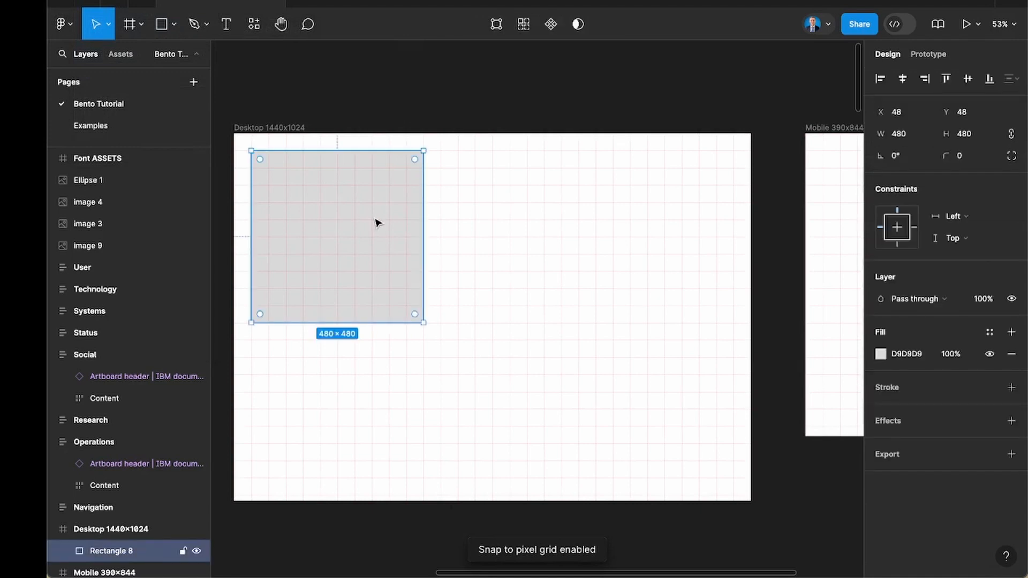
pyautogui.moveTo(423, 182); pyautogui.dragTo(716, 190)
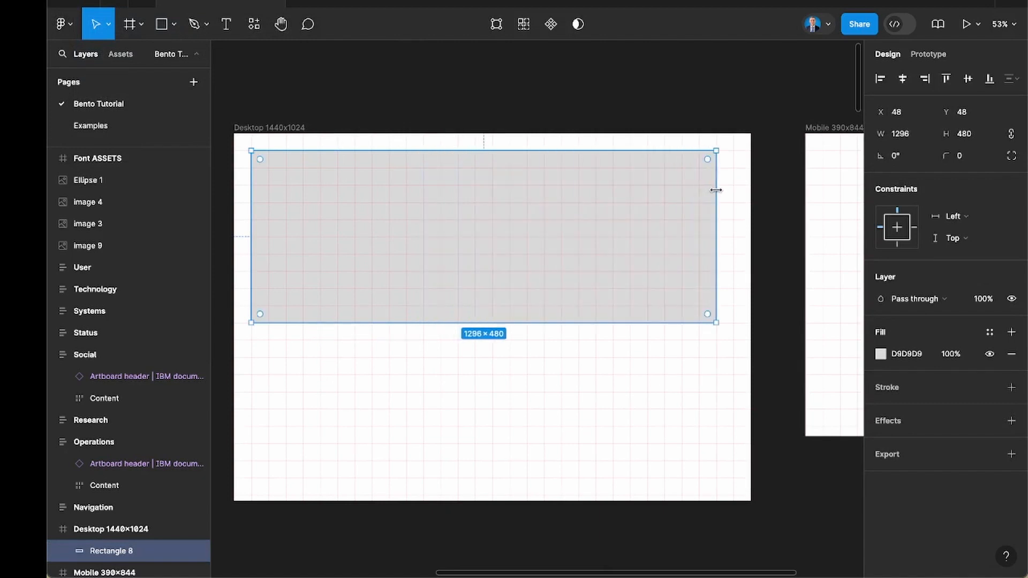
pyautogui.click(573, 385)
pyautogui.scroll(-1, 573, 385)
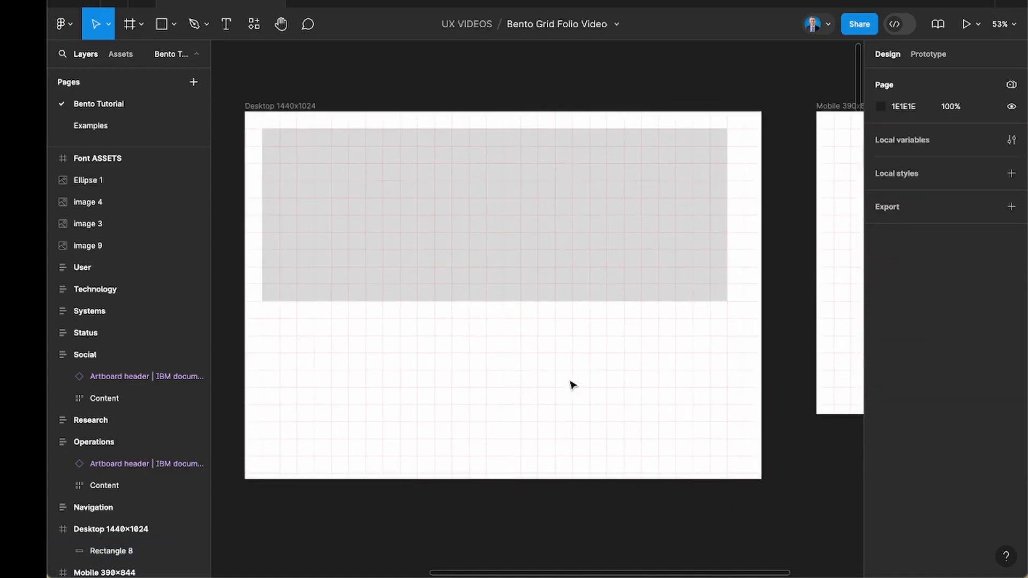
# Set the large rectangle's width to 1056 px by moving its outer edge along the grid.
pyautogui.click(718, 237)
pyautogui.moveTo(666, 226); pyautogui.dragTo(640, 217)
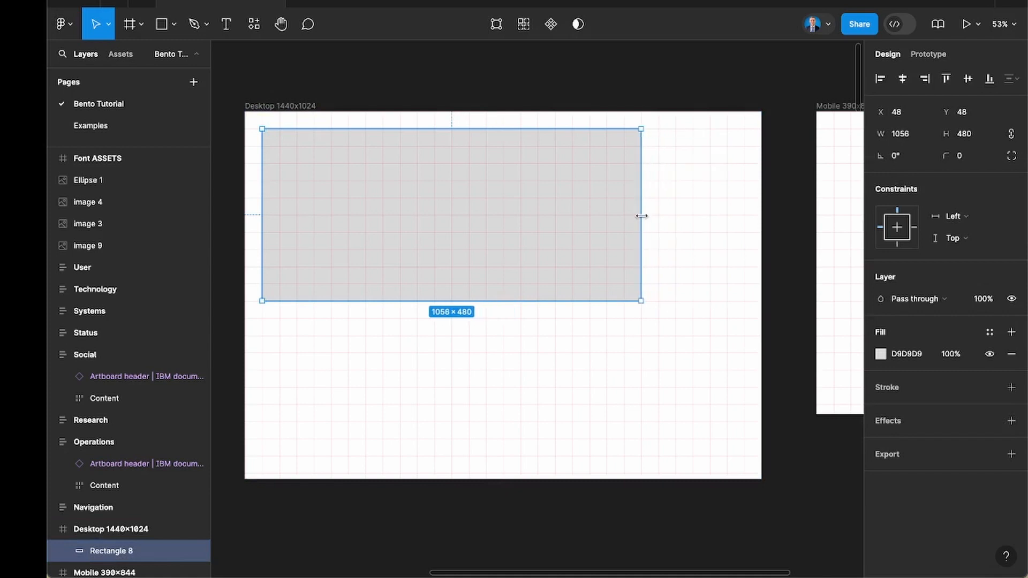
pyautogui.click(602, 327)
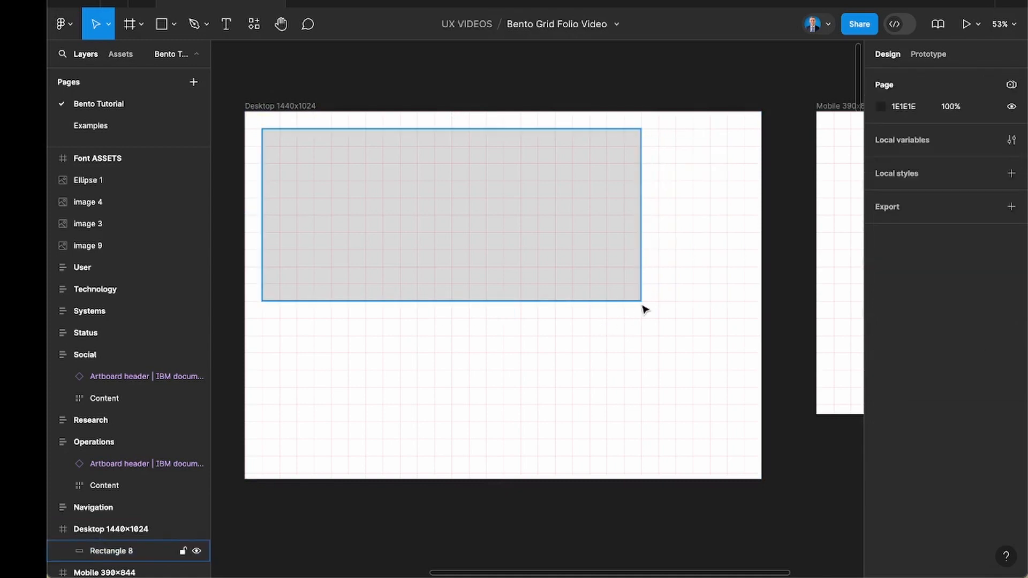
# Draw a 96 × 96 px square at Y 48 beside the large rectangle and duplicate it alongside with a 48 px gap.
pyautogui.press('r')
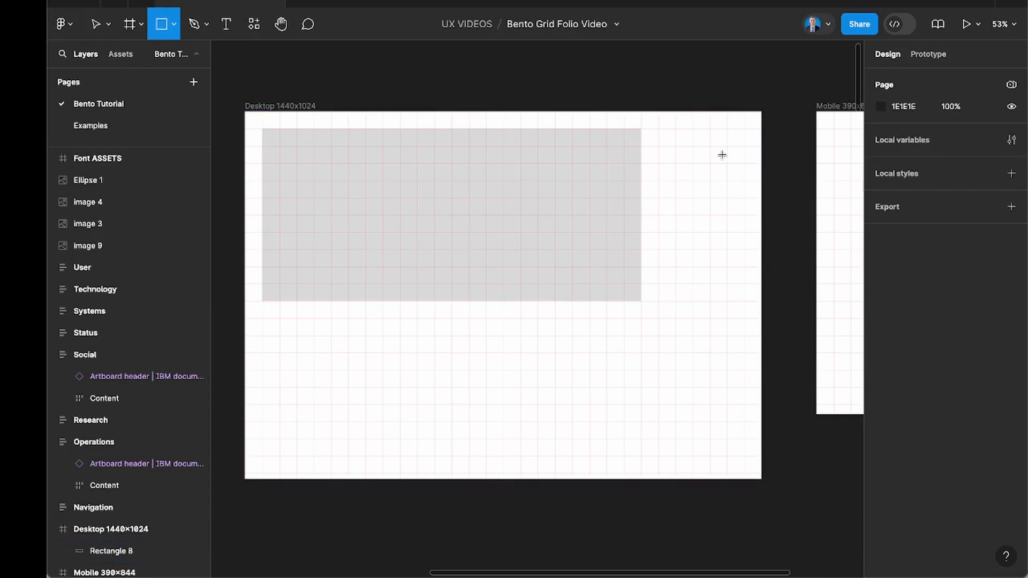
pyautogui.scroll(5, 722, 155)
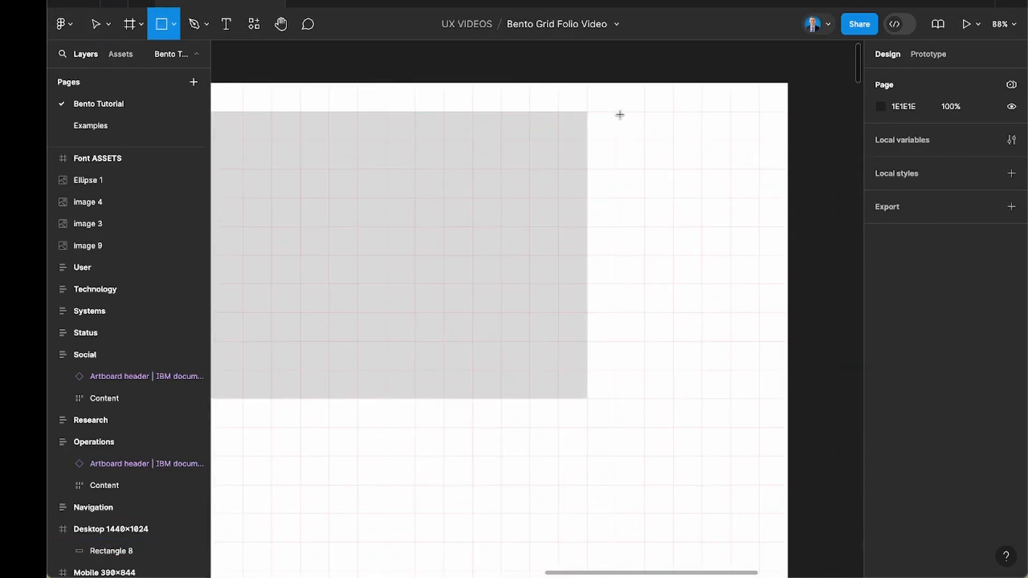
pyautogui.moveTo(615, 111)
pyautogui.mouseDown()
pyautogui.moveTo(672, 169)
pyautogui.moveTo(741, 142)
pyautogui.moveTo(732, 142)
pyautogui.mouseUp()
pyautogui.keyDown('shift'); pyautogui.click(670, 141); pyautogui.keyUp('shift')
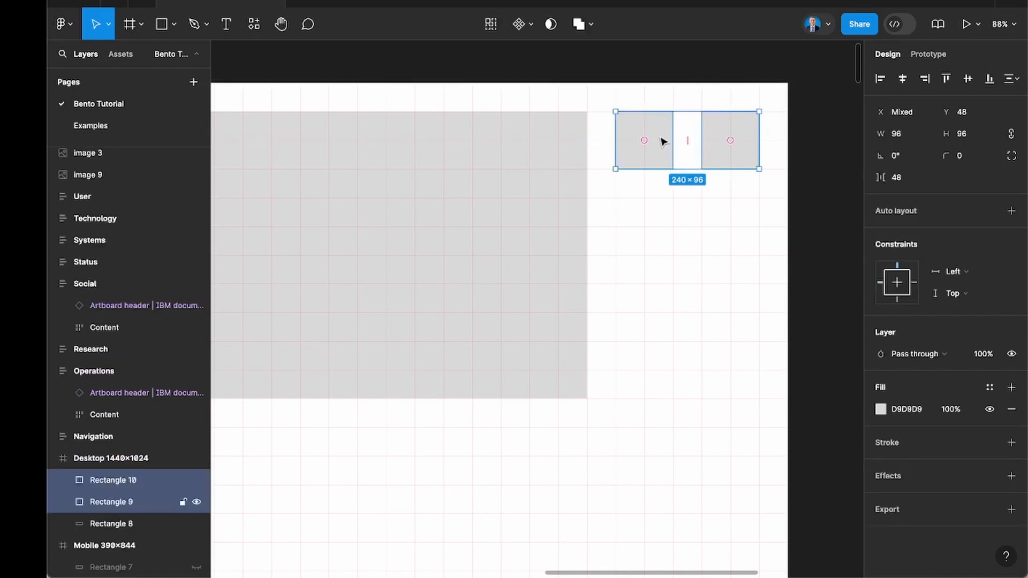
# Duplicate the pair of 96 px squares twice downward with 48 px gaps, placing the copies at Y 192 and Y 336.
pyautogui.keyDown('alt'); pyautogui.moveTo(669, 141); pyautogui.dragTo(672, 226); pyautogui.keyUp('alt')
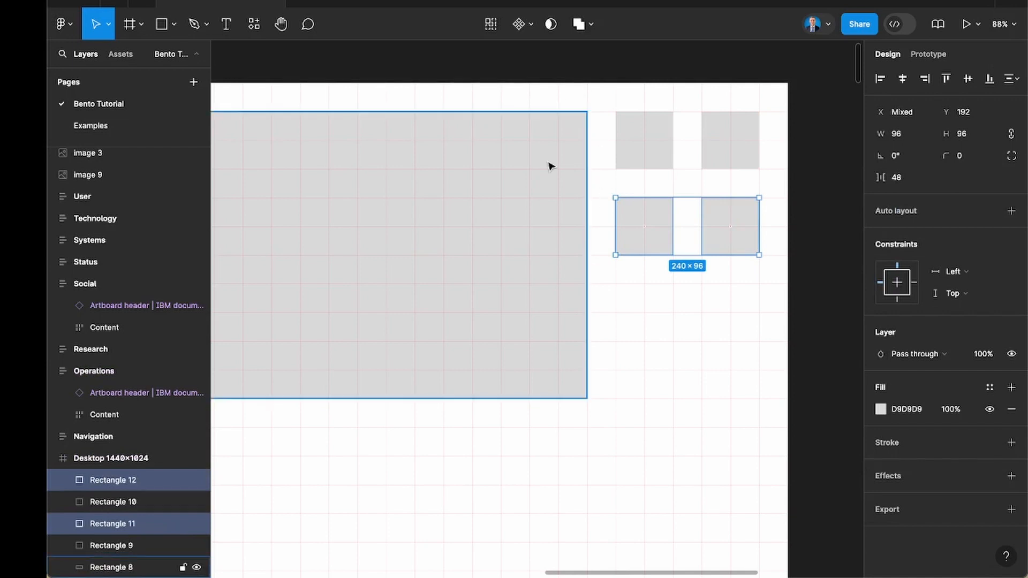
pyautogui.scroll(-5, 551, 166)
pyautogui.hscroll(1, 551, 166)
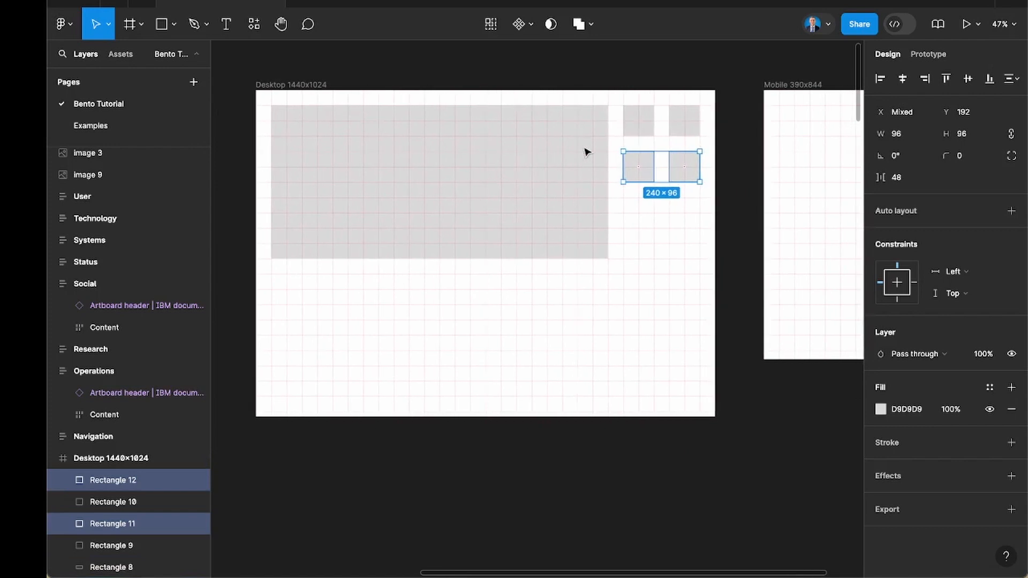
pyautogui.scroll(5, 656, 138)
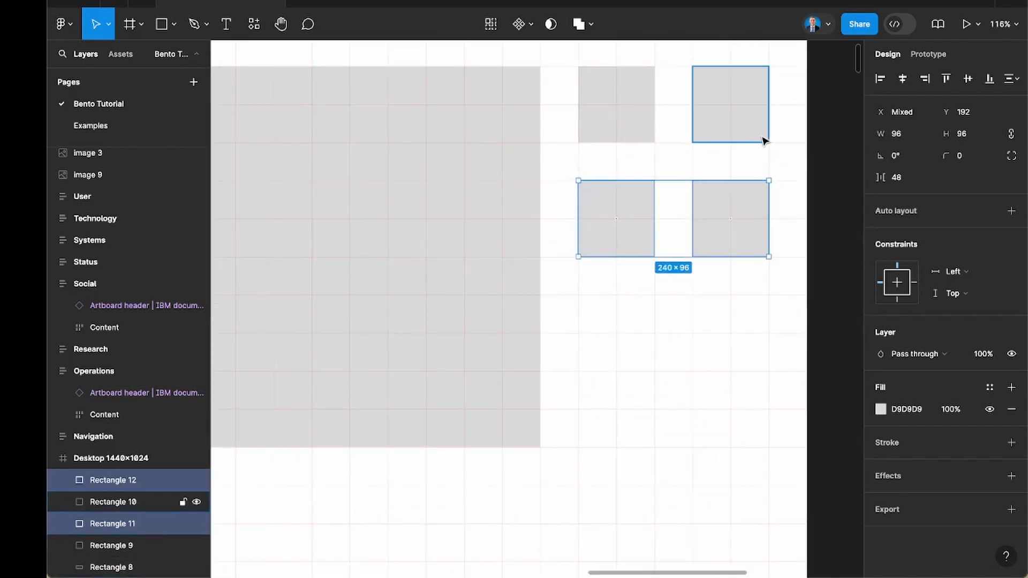
pyautogui.scroll(3, 737, 142)
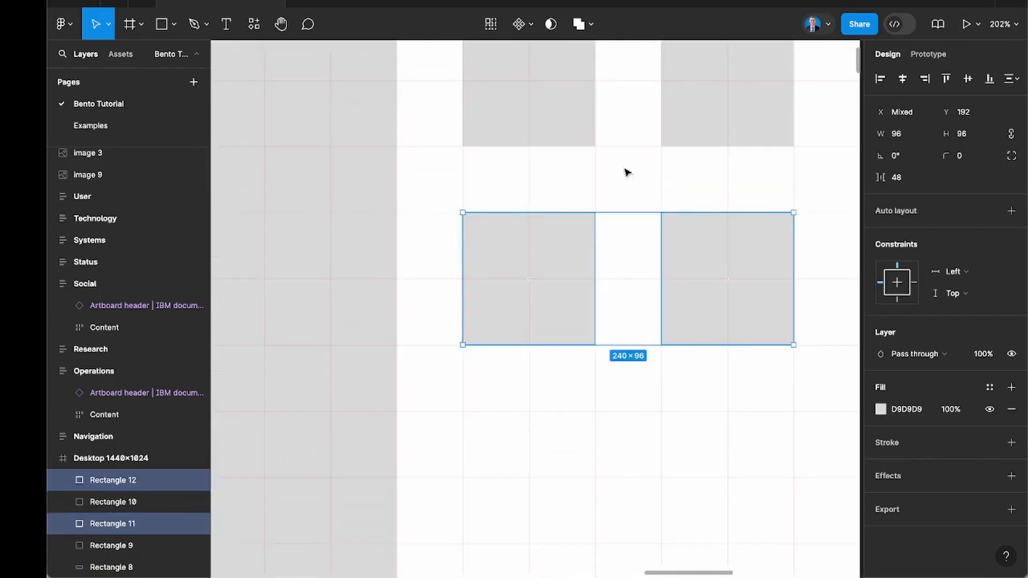
pyautogui.scroll(-4, 658, 170)
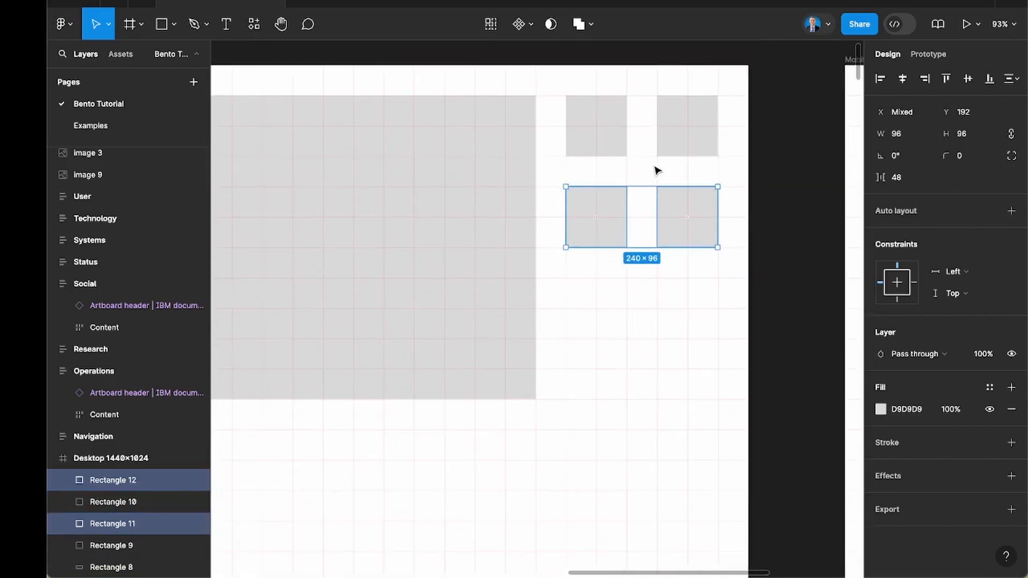
pyautogui.moveTo(631, 225); pyautogui.dragTo(635, 317)
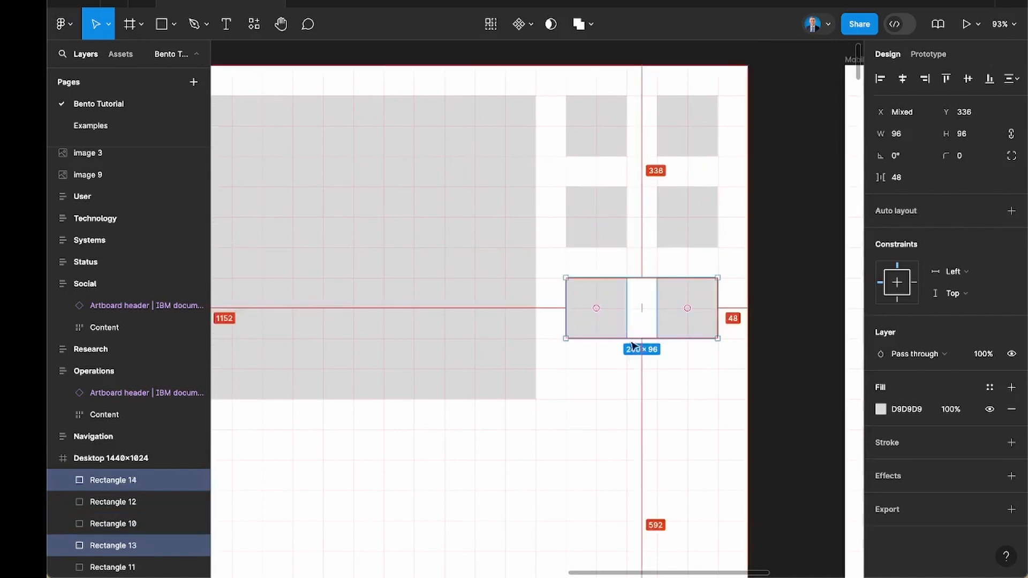
pyautogui.scroll(-3, 629, 358)
pyautogui.hscroll(-5, 615, 378)
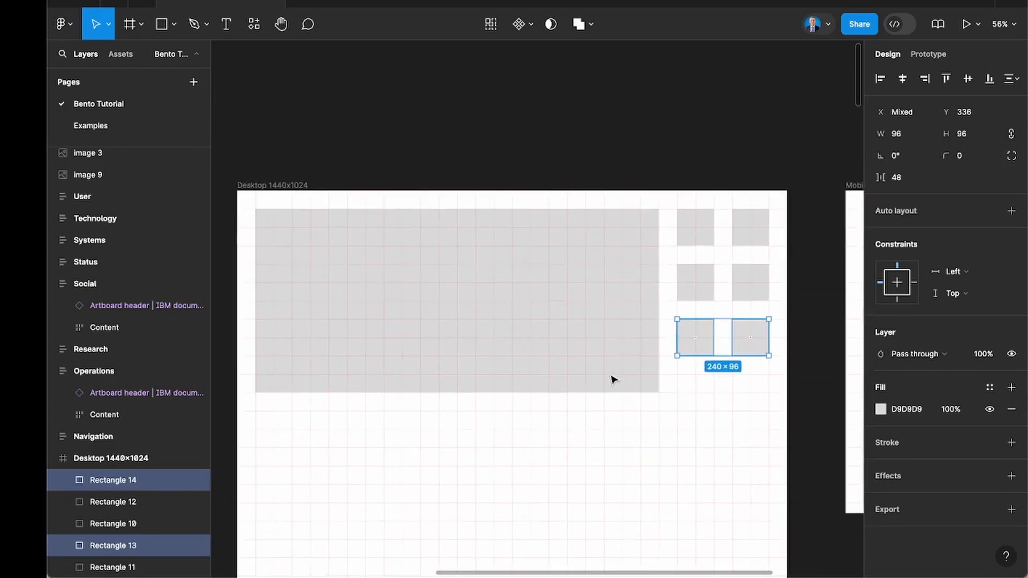
# Move the lowest pair of squares down to Y 432, in line with the large rectangle's bottom edge.
pyautogui.click(677, 387)
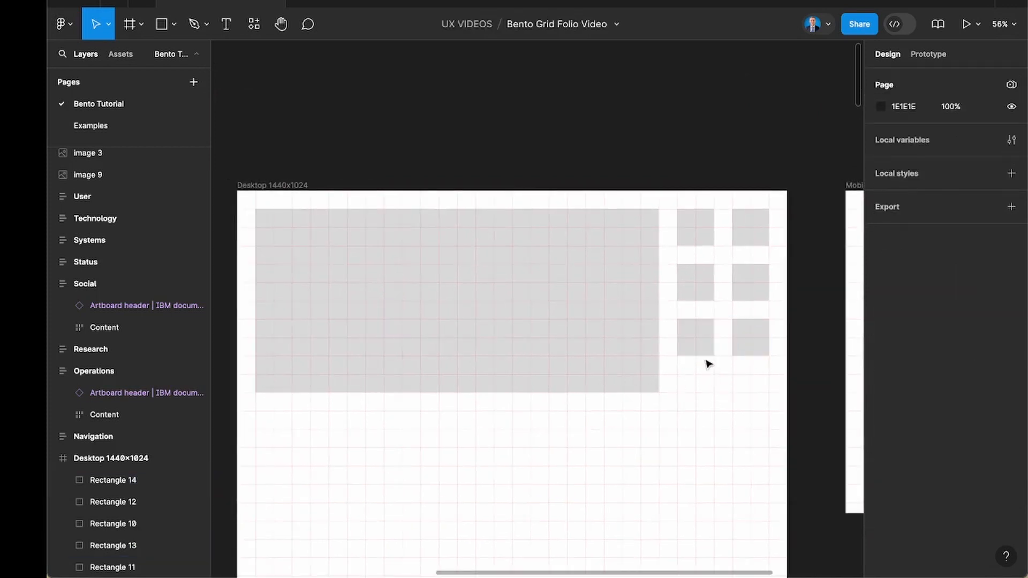
pyautogui.click(698, 338)
pyautogui.keyDown('shift'); pyautogui.click(764, 339); pyautogui.keyUp('shift')
pyautogui.moveTo(766, 340); pyautogui.dragTo(767, 375)
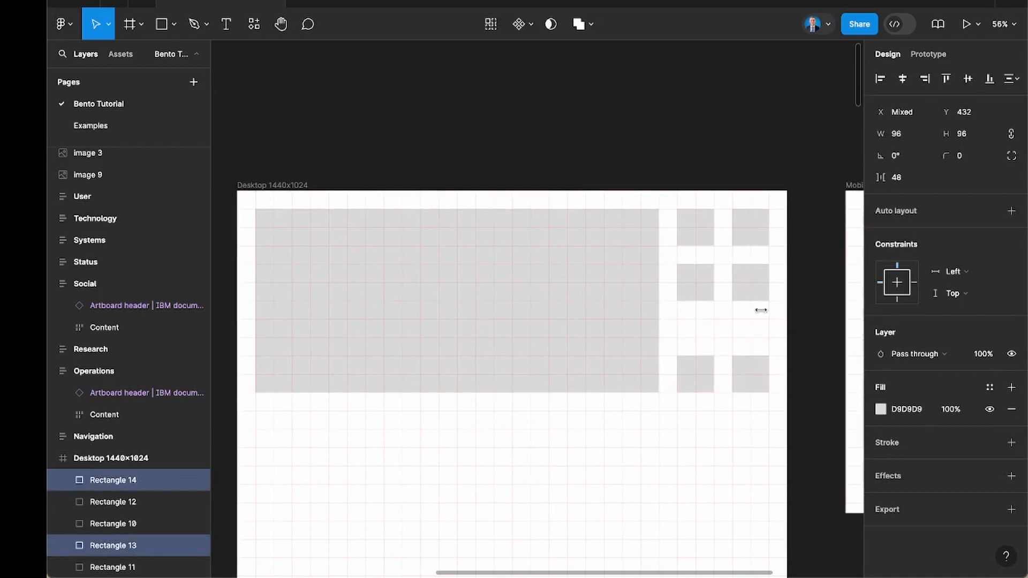
# Move the middle pair of small squares down to Y 240, midway between the upper and lower pairs.
pyautogui.click(755, 292)
pyautogui.keyDown('shift'); pyautogui.click(704, 285); pyautogui.keyUp('shift')
pyautogui.moveTo(704, 285); pyautogui.dragTo(706, 308)
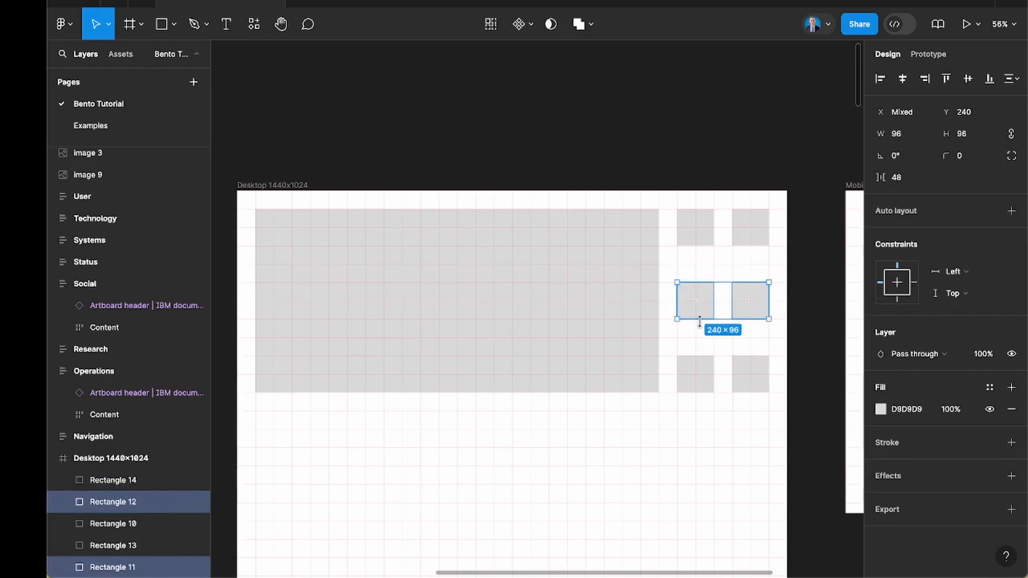
pyautogui.click(759, 267)
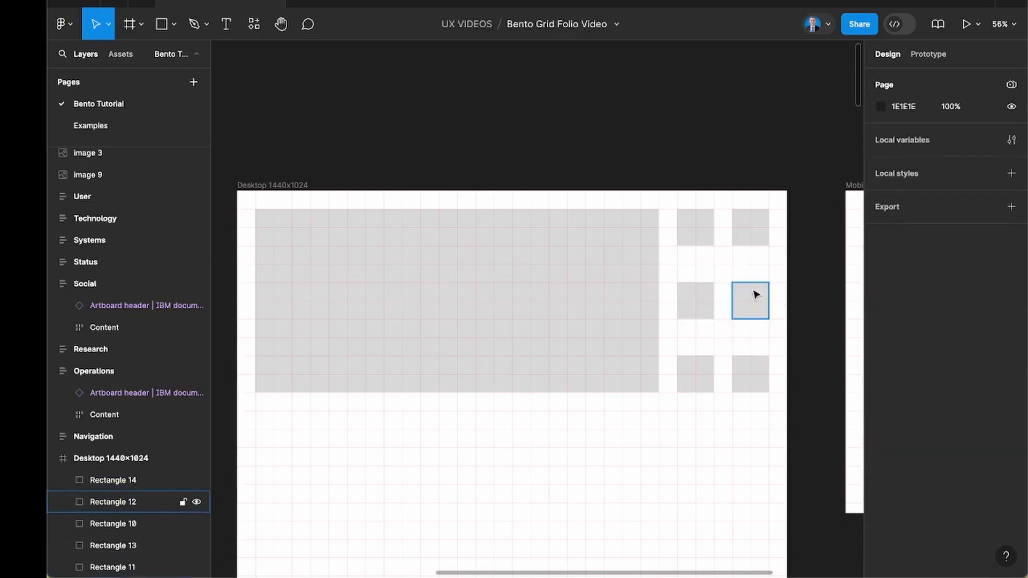
# Undo the last moves of the middle and lowest pairs of small squares.
pyautogui.hotkey('ctrl', 'z')
pyautogui.hotkey('ctrl', 'z')
pyautogui.hotkey('ctrl', 'z')
pyautogui.hotkey('ctrl', 'z')
pyautogui.hotkey('ctrl', 'z')
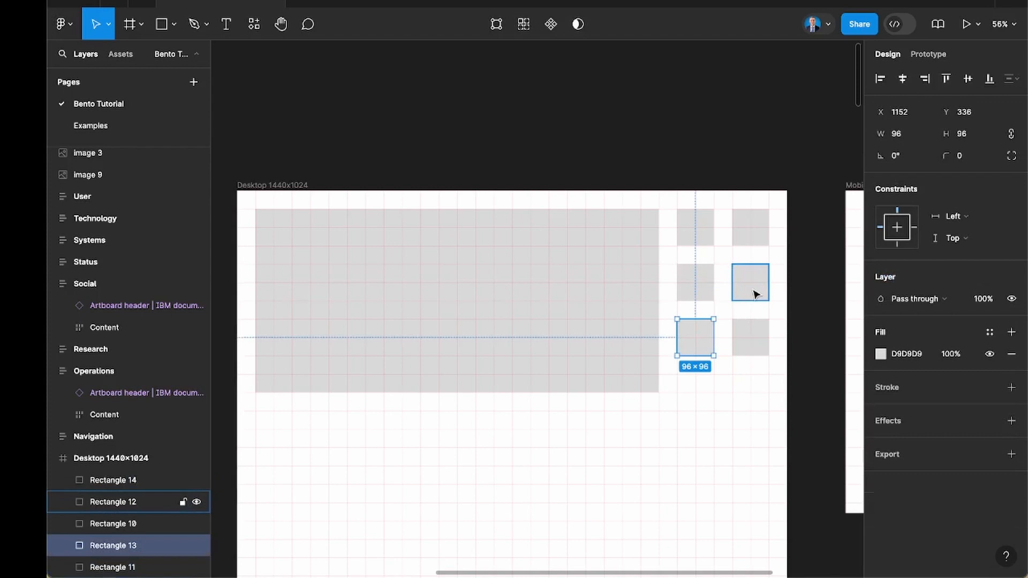
pyautogui.click(700, 411)
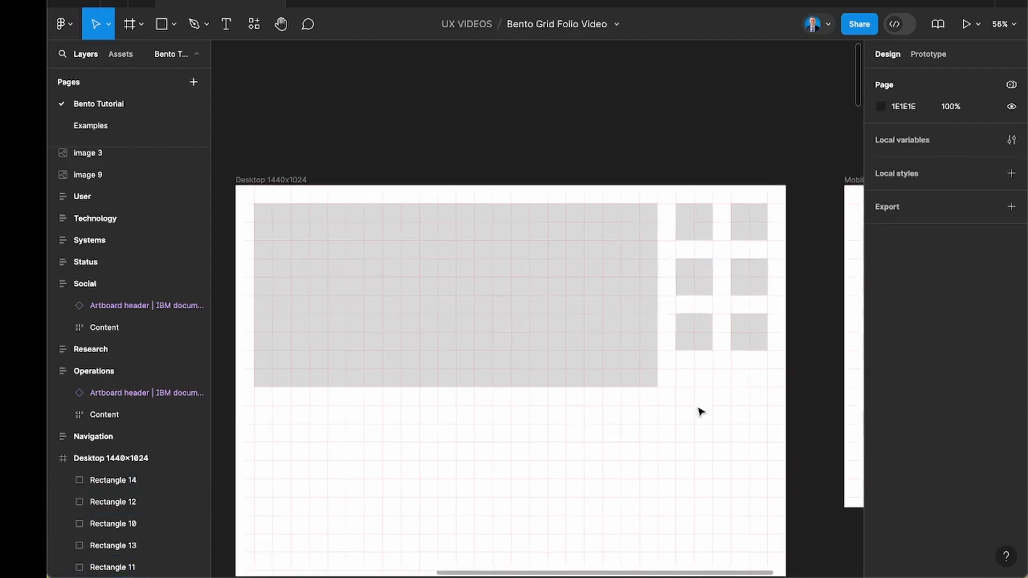
# Give the large rectangle and all six small squares a corner radius of 4.
pyautogui.scroll(-5, 700, 412)
pyautogui.hscroll(-3, 637, 305)
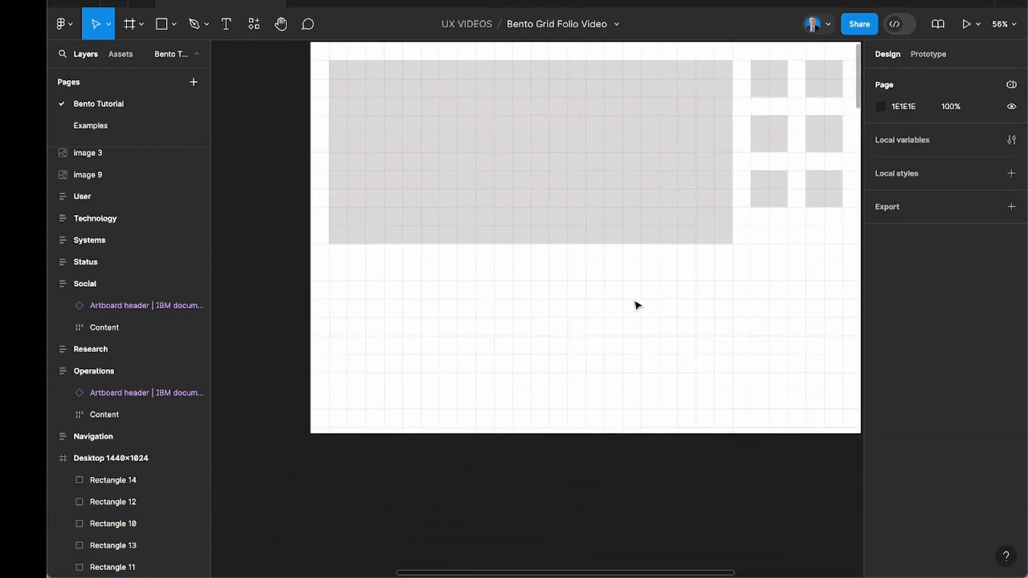
pyautogui.click(564, 182)
pyautogui.scroll(3, 564, 182)
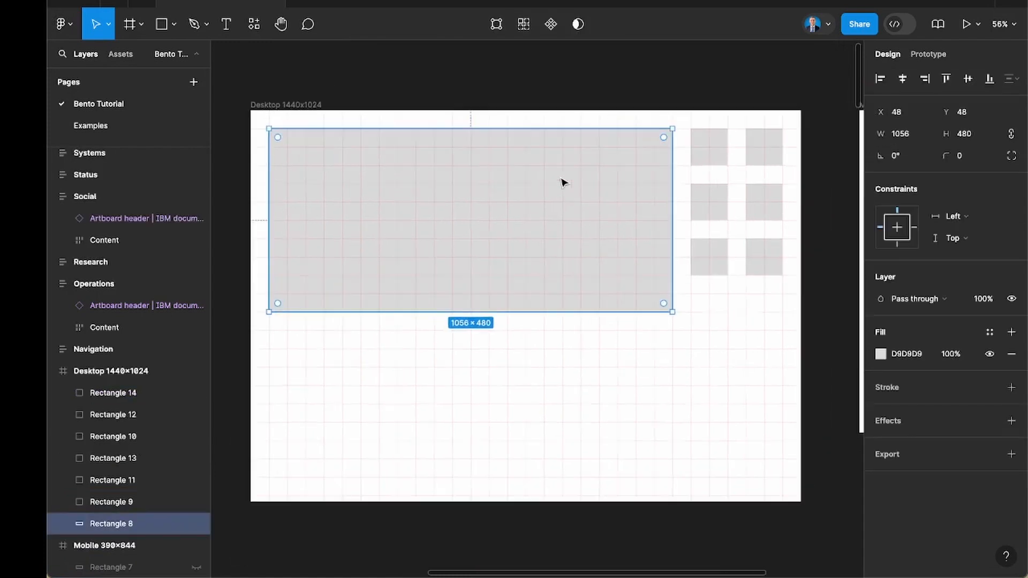
pyautogui.keyDown('shift'); pyautogui.click(758, 262); pyautogui.keyUp('shift')
pyautogui.keyDown('shift'); pyautogui.click(710, 254); pyautogui.keyUp('shift')
pyautogui.keyDown('shift'); pyautogui.click(707, 210); pyautogui.keyUp('shift')
pyautogui.keyDown('shift'); pyautogui.click(773, 207); pyautogui.keyUp('shift')
pyautogui.keyDown('shift'); pyautogui.click(768, 164); pyautogui.keyUp('shift')
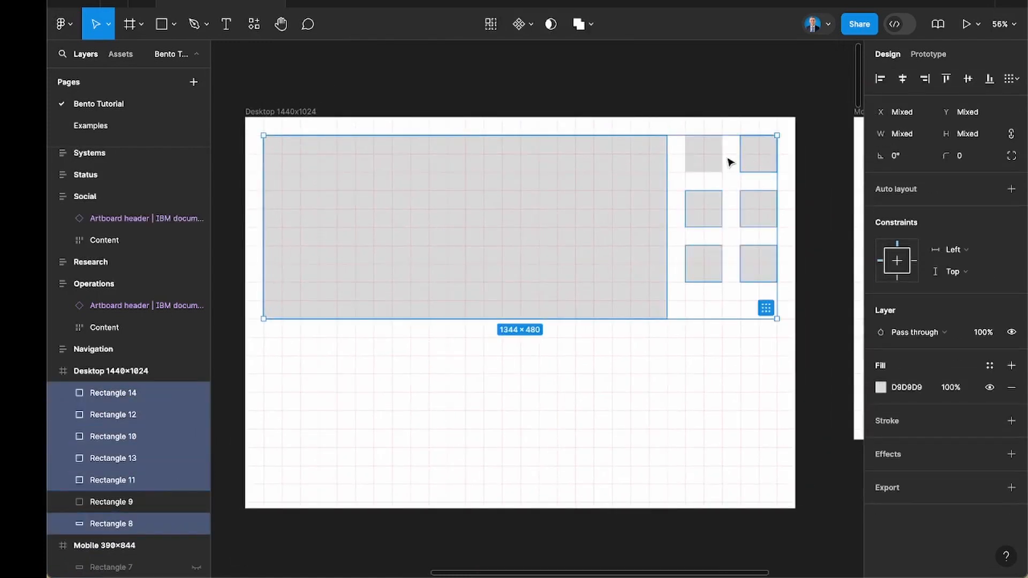
pyautogui.keyDown('shift'); pyautogui.click(718, 160); pyautogui.keyUp('shift')
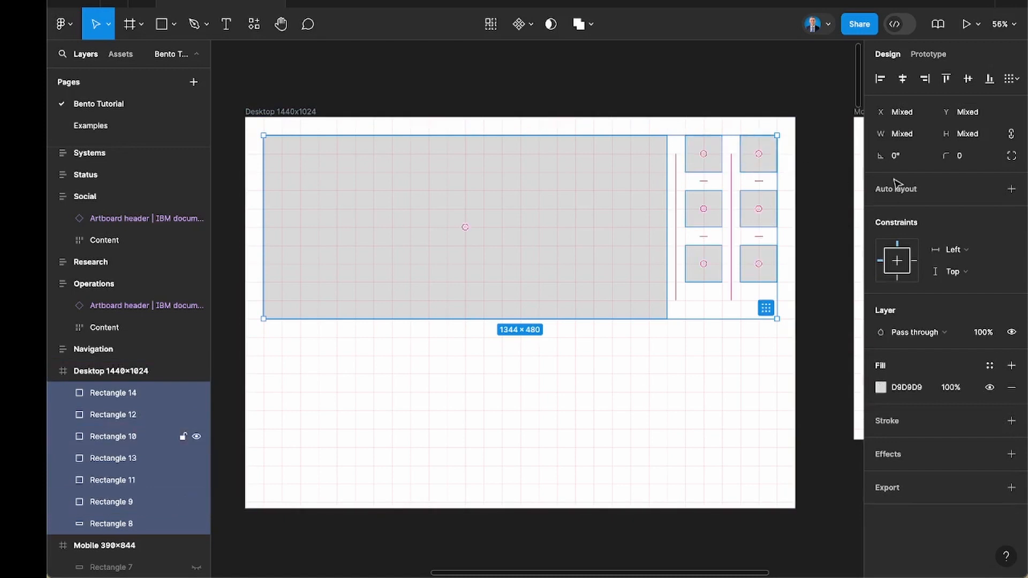
pyautogui.click(968, 160)
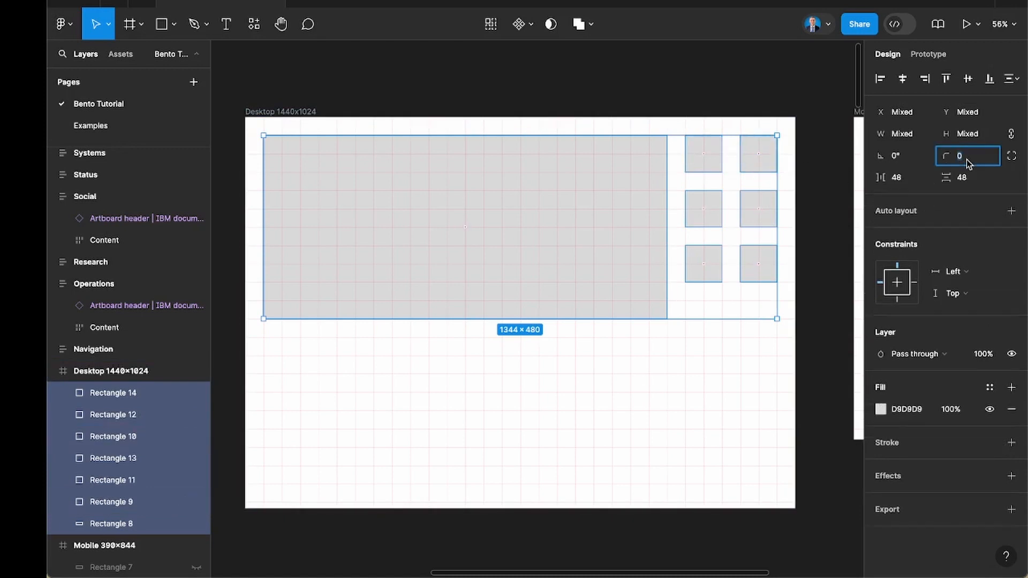
pyautogui.press('Return')
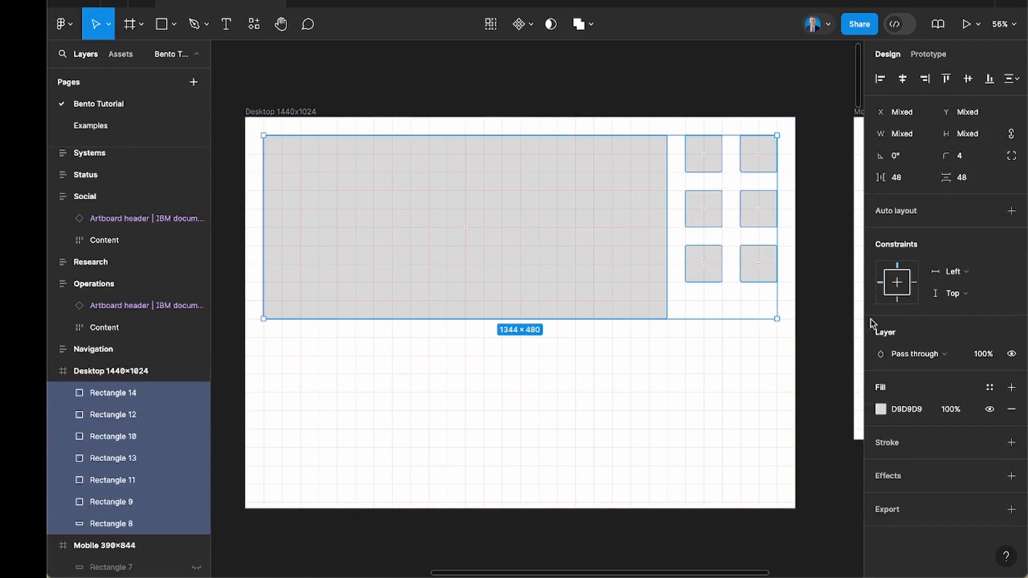
# Set the fill colour of the large rectangle and the six small squares to 333333.
pyautogui.click(881, 409)
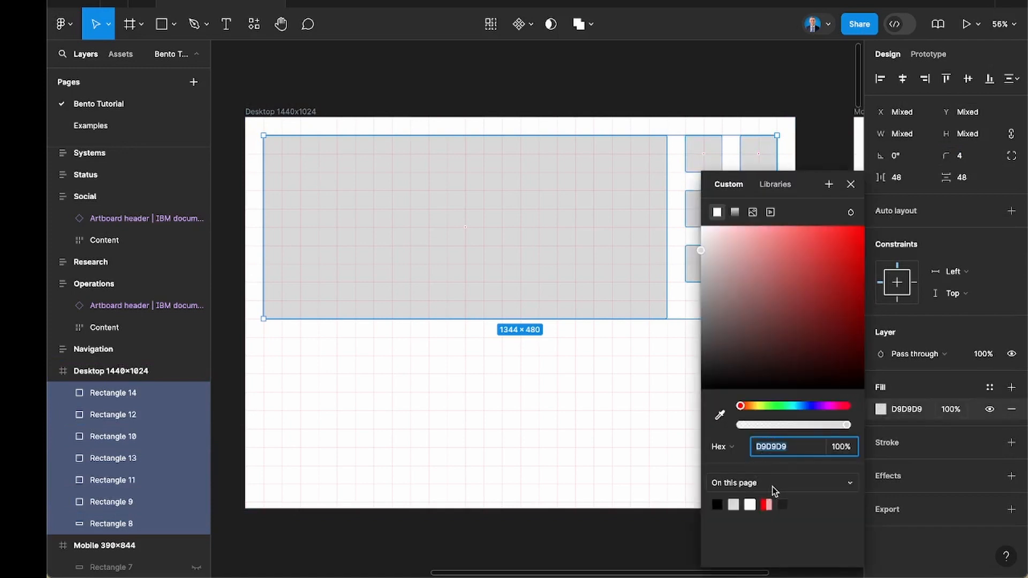
pyautogui.write('333333')
pyautogui.press('Return')
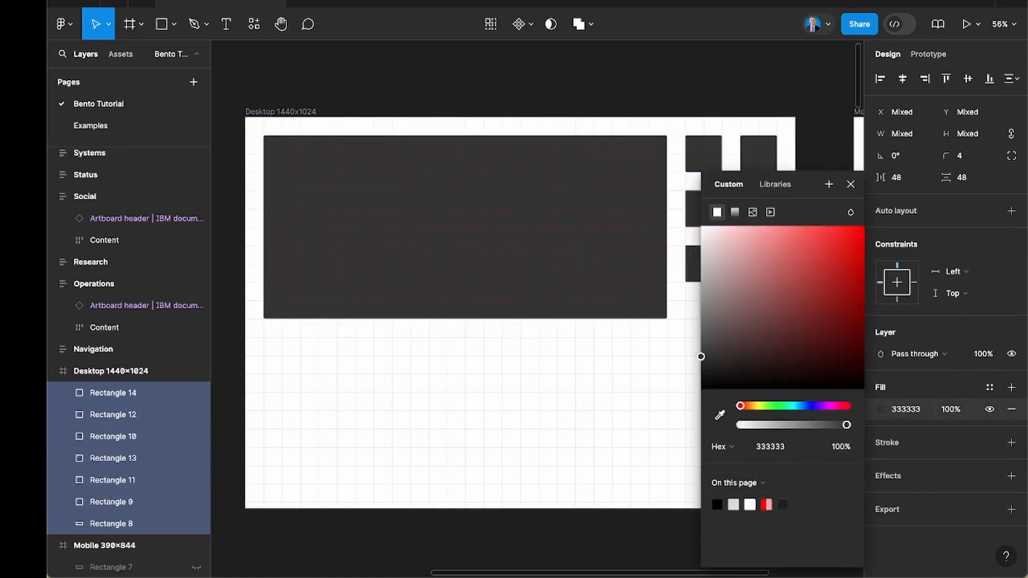
# Set the background fill of the Desktop 1440x1024 frame to 404040.
pyautogui.click(301, 112)
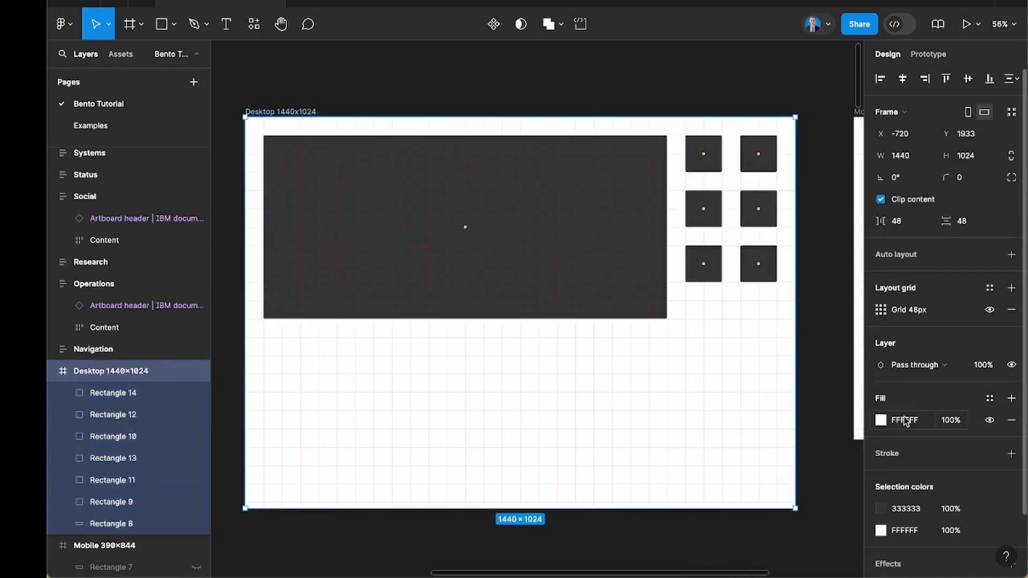
pyautogui.click(881, 420)
pyautogui.write('9')
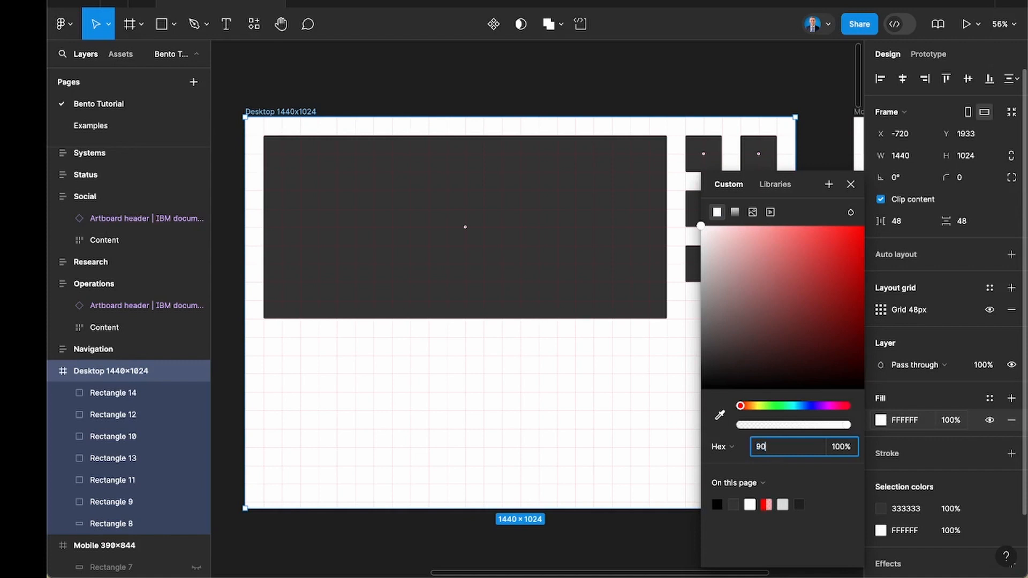
pyautogui.write('0')
pyautogui.press('Return')
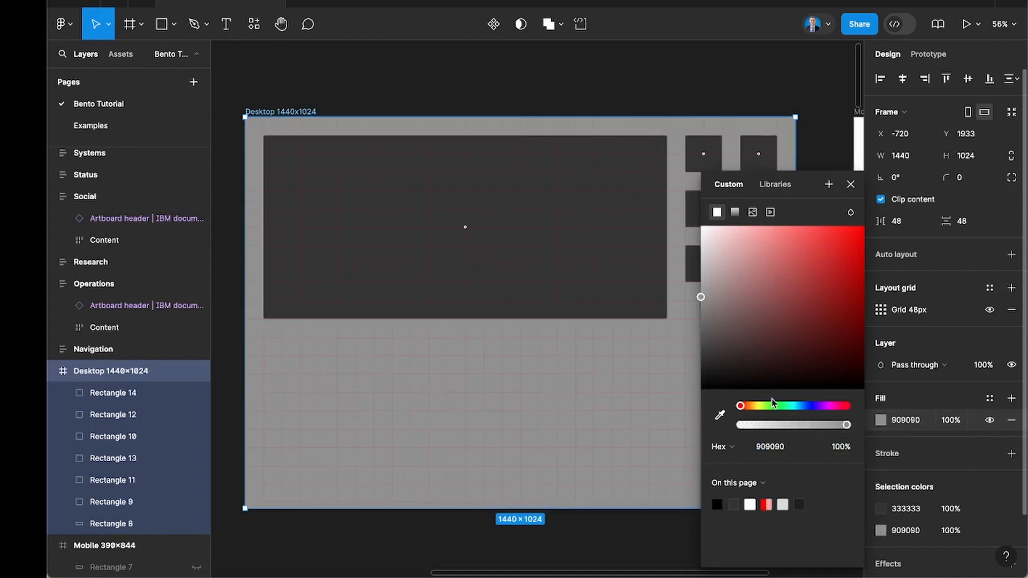
pyautogui.moveTo(672, 331); pyautogui.dragTo(659, 352)
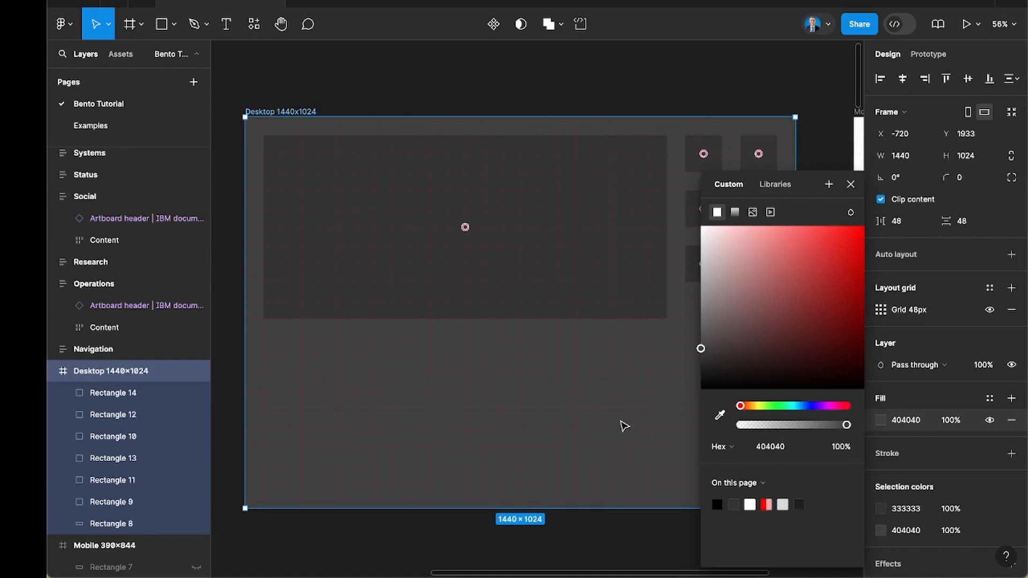
pyautogui.click(621, 425)
pyautogui.scroll(-1, 619, 418)
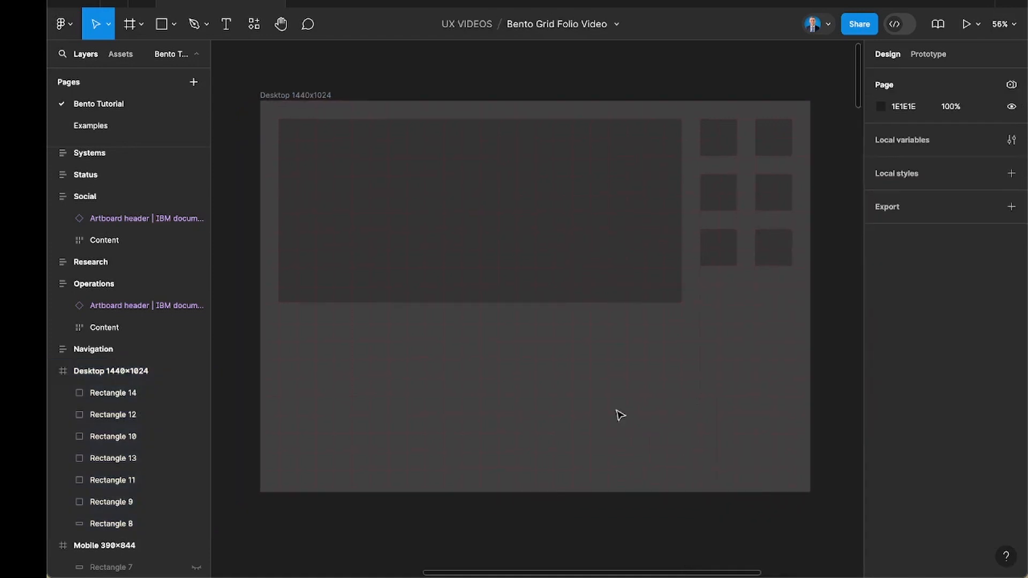
# Add the text label "Header / about me" inside the large rectangle.
pyautogui.click(530, 265)
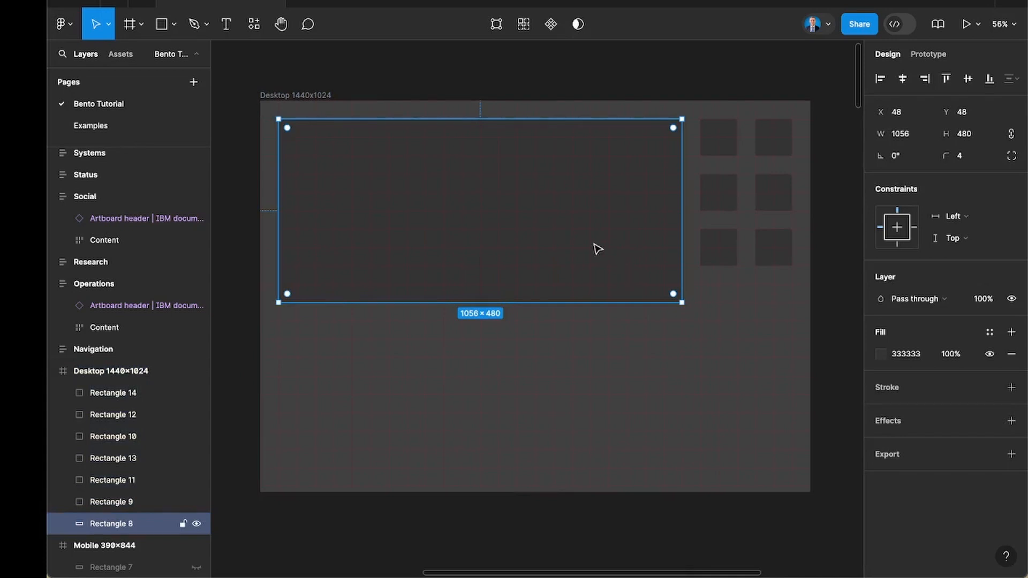
pyautogui.press('t')
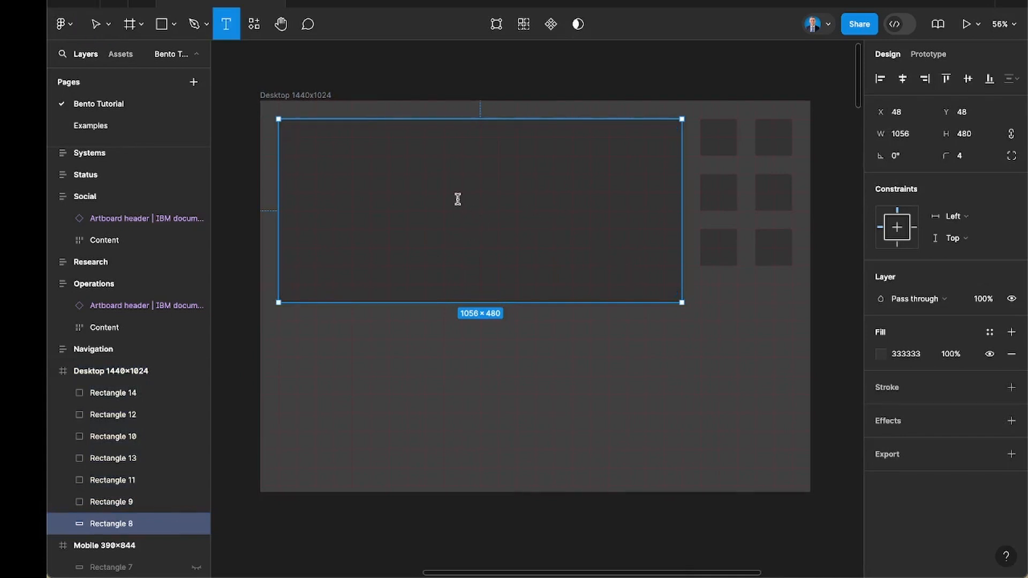
pyautogui.click(458, 200)
pyautogui.write('Header')
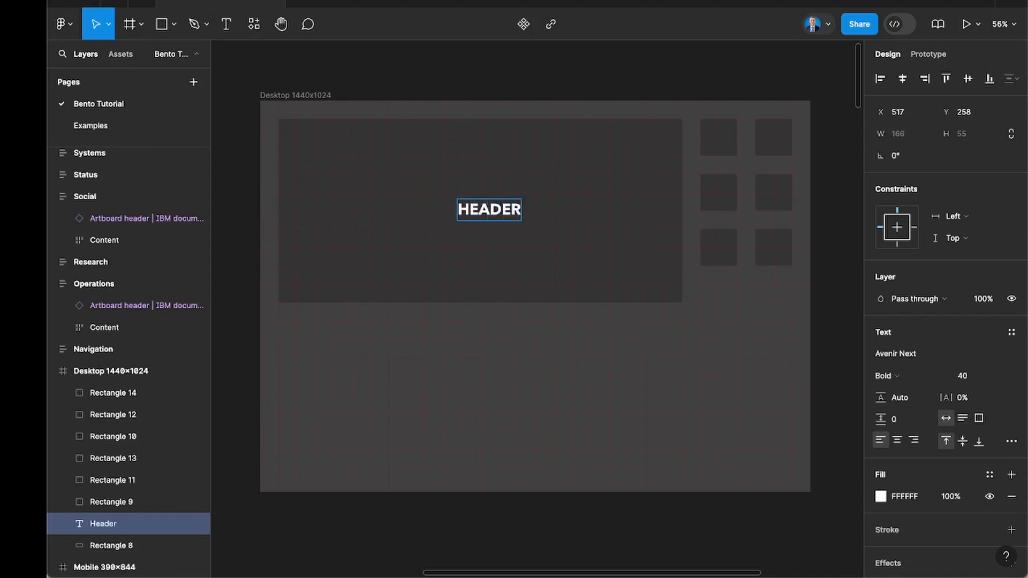
pyautogui.write(' / about me')
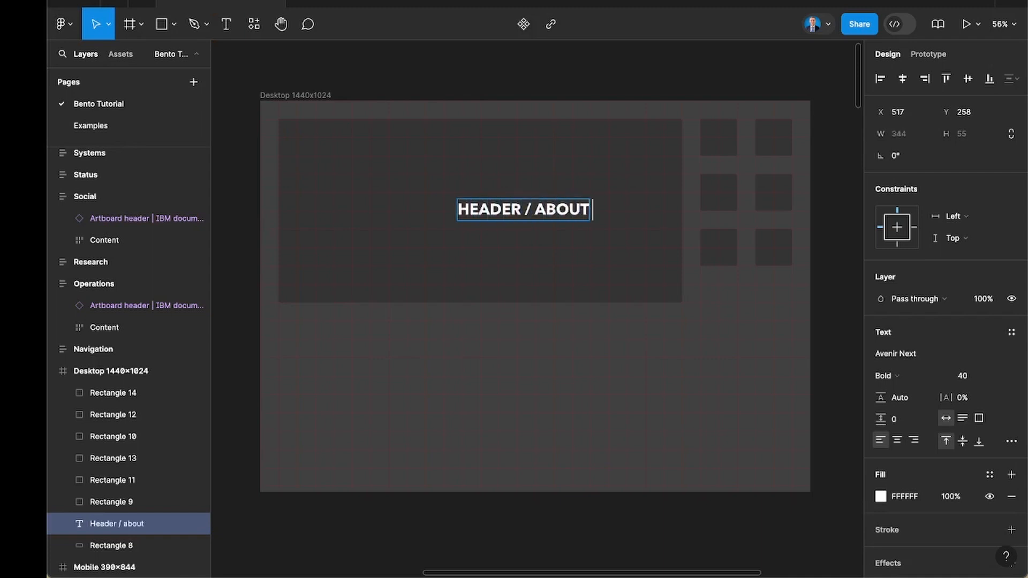
pyautogui.press('Escape')
pyautogui.press('Escape')
# Duplicate the header label, change the copy's text to "Socials" and place it over the small squares.
pyautogui.moveTo(565, 212); pyautogui.dragTo(747, 163)
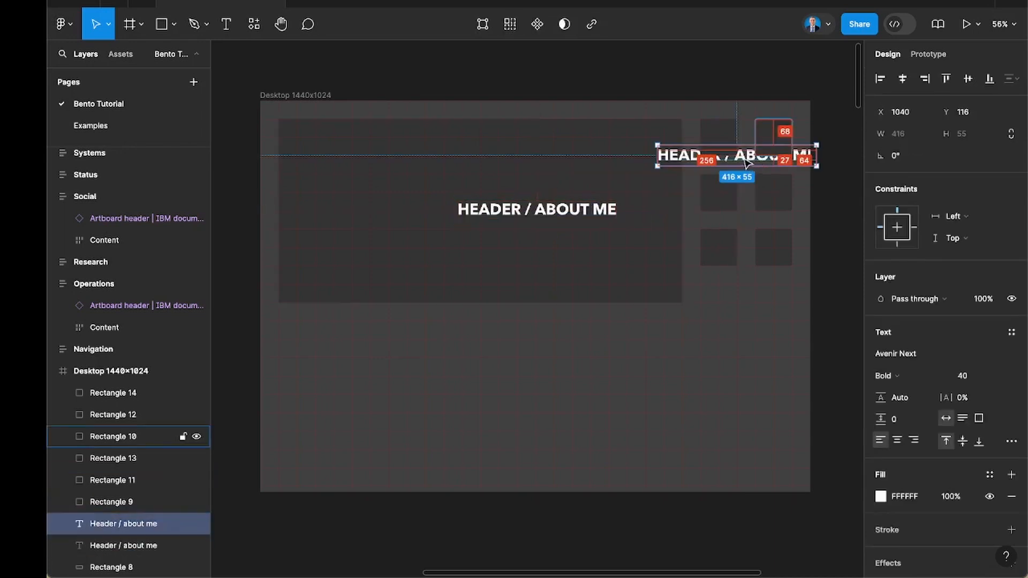
pyautogui.doubleClick(743, 157)
pyautogui.write('Soca')
pyautogui.press('BackSpace')
pyautogui.write('o')
pyautogui.press('BackSpace')
pyautogui.write('ials')
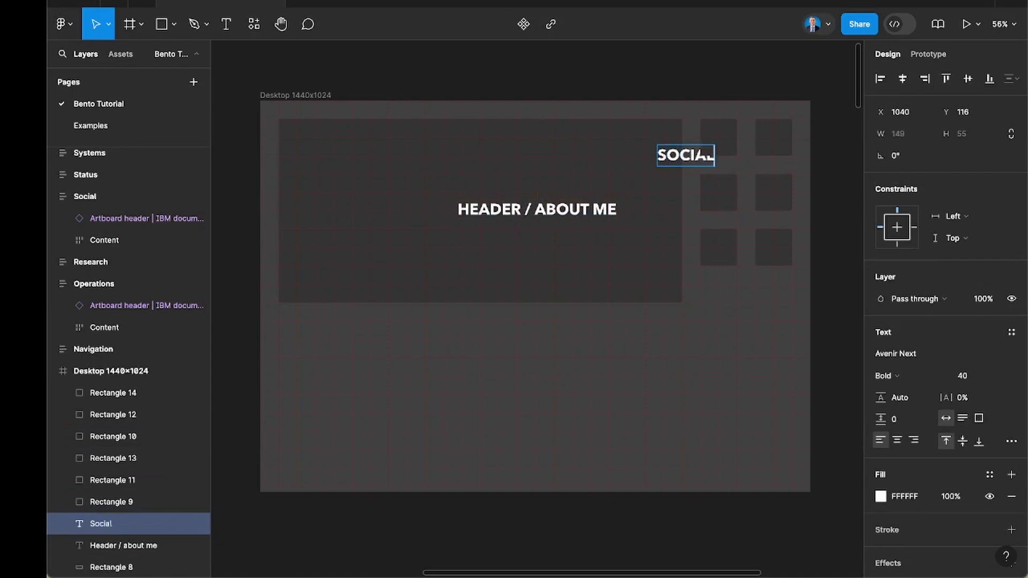
pyautogui.press('Escape')
pyautogui.moveTo(696, 160); pyautogui.dragTo(752, 182)
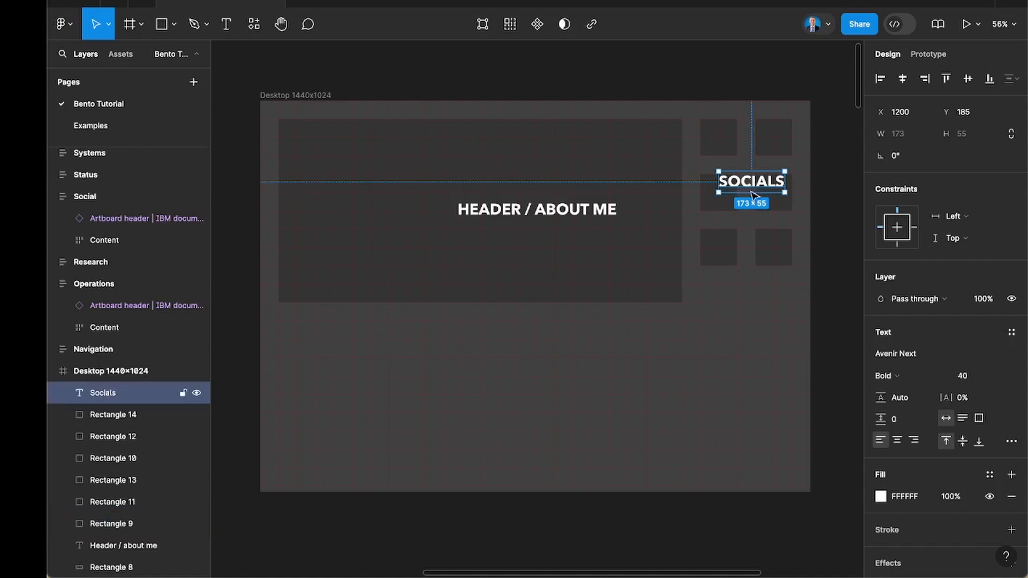
pyautogui.click(739, 307)
# Duplicate the header label into the empty area below the large rectangle and change the copy's text to "Project Showcase".
pyautogui.scroll(-1, 739, 306)
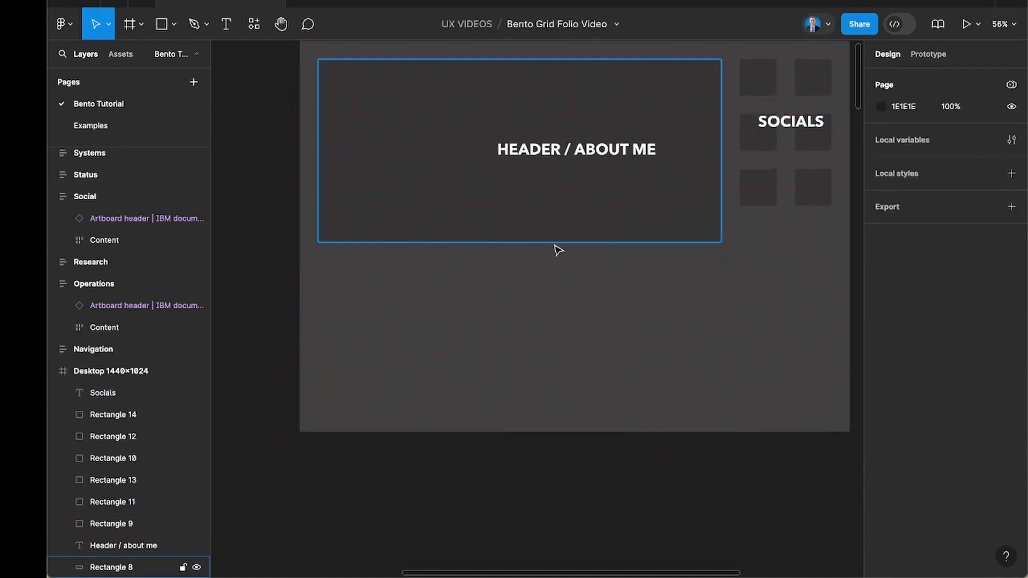
pyautogui.hscroll(2, 558, 250)
pyautogui.click(491, 183)
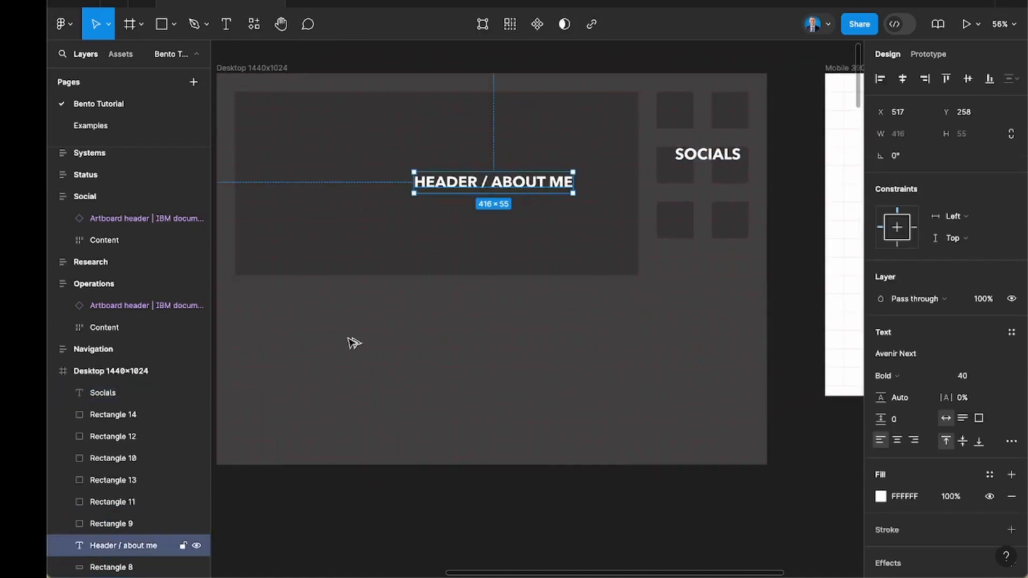
pyautogui.moveTo(306, 364)
pyautogui.mouseDown()
pyautogui.moveTo(288, 354)
pyautogui.moveTo(320, 353)
pyautogui.mouseUp()
pyautogui.doubleClick(320, 354)
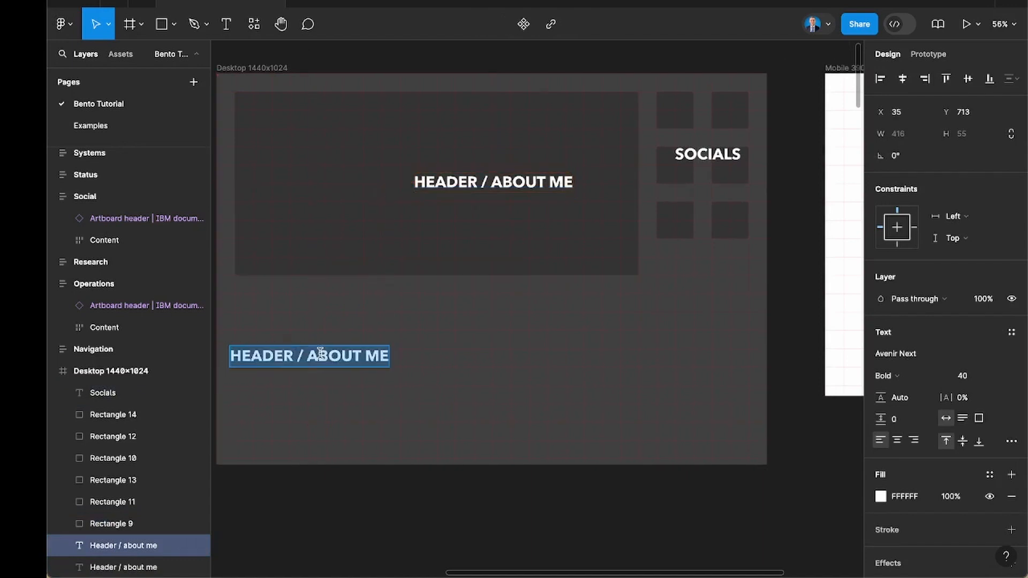
pyautogui.write('Project')
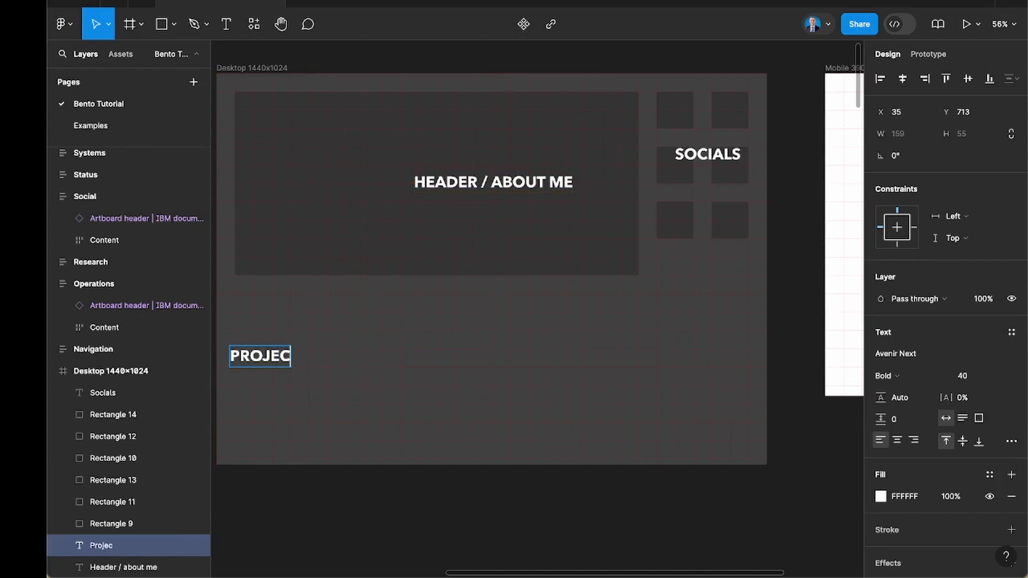
pyautogui.write(' Sho')
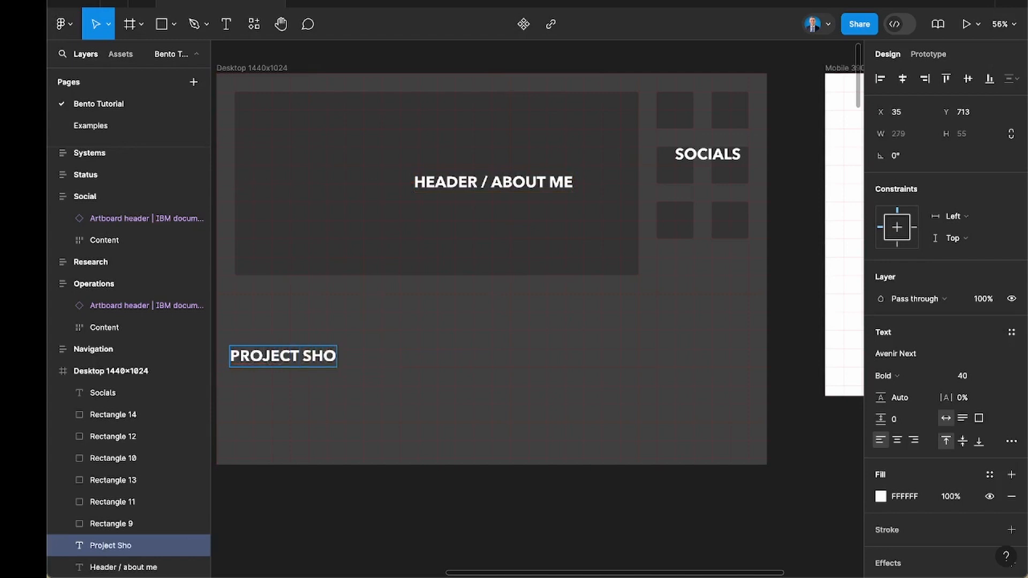
pyautogui.write('wcase')
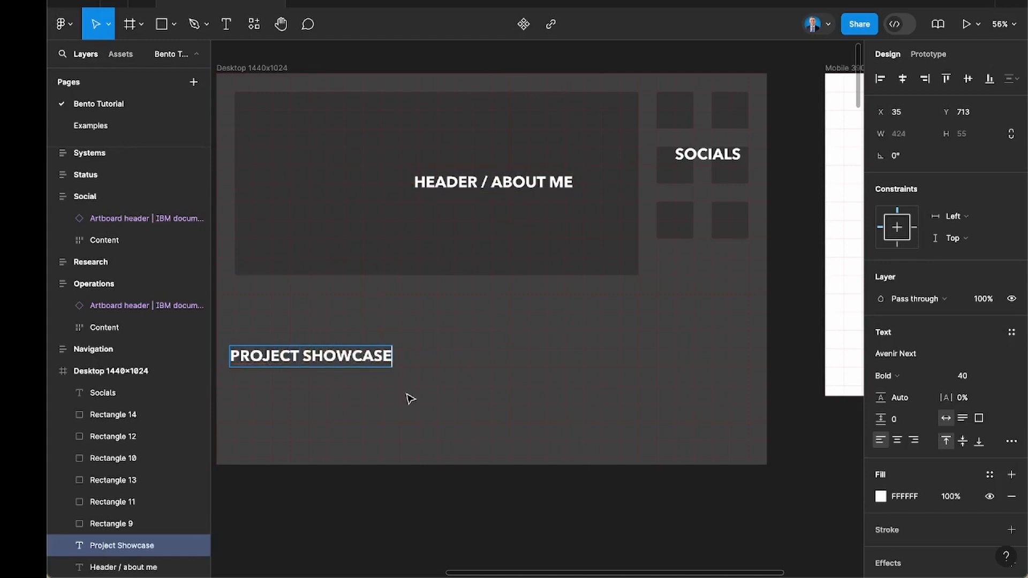
pyautogui.click(411, 399)
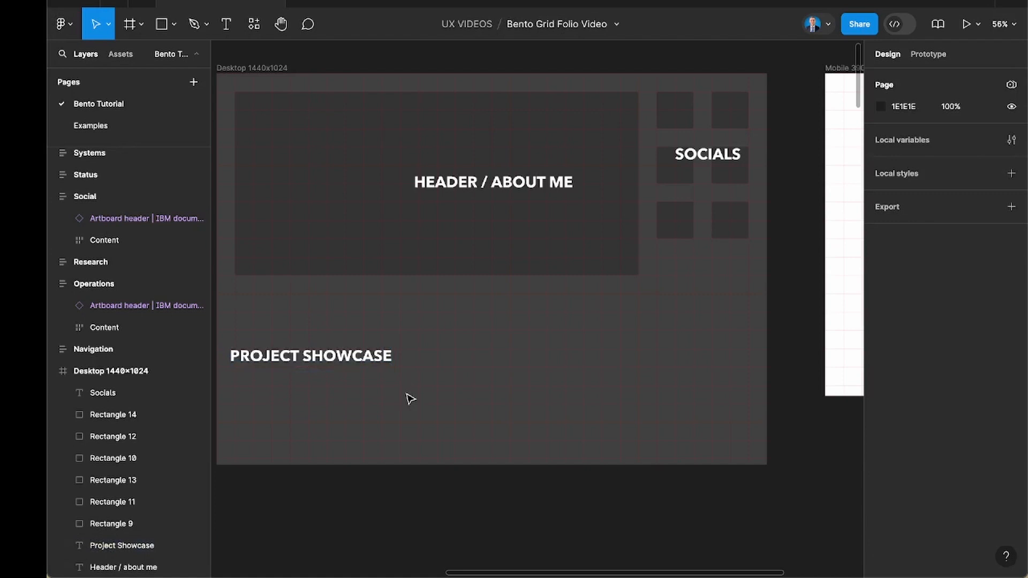
# Open the Examples page and examine the project showcase tile in the My Folio example.
pyautogui.click(96, 127)
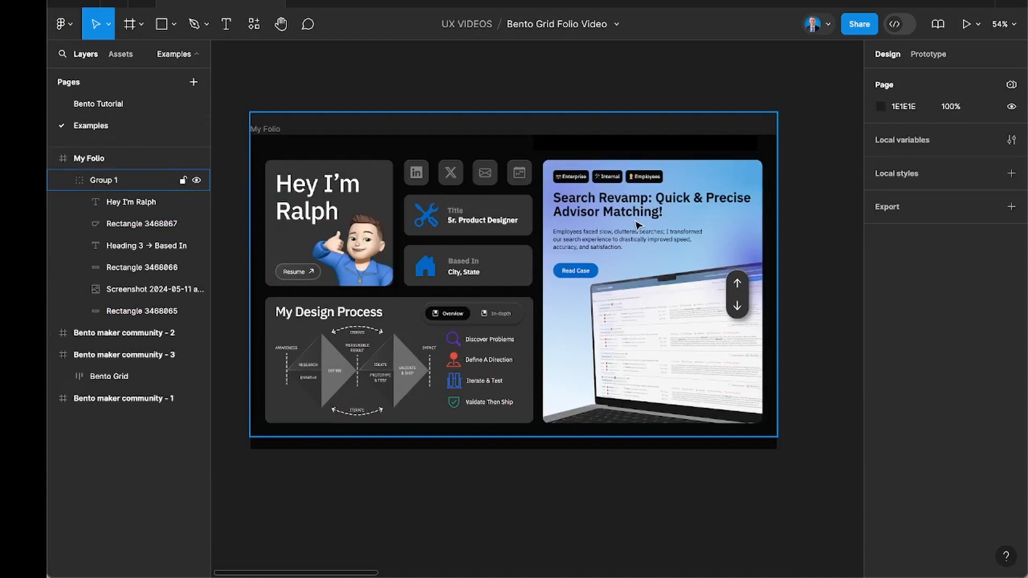
pyautogui.scroll(5, 663, 215)
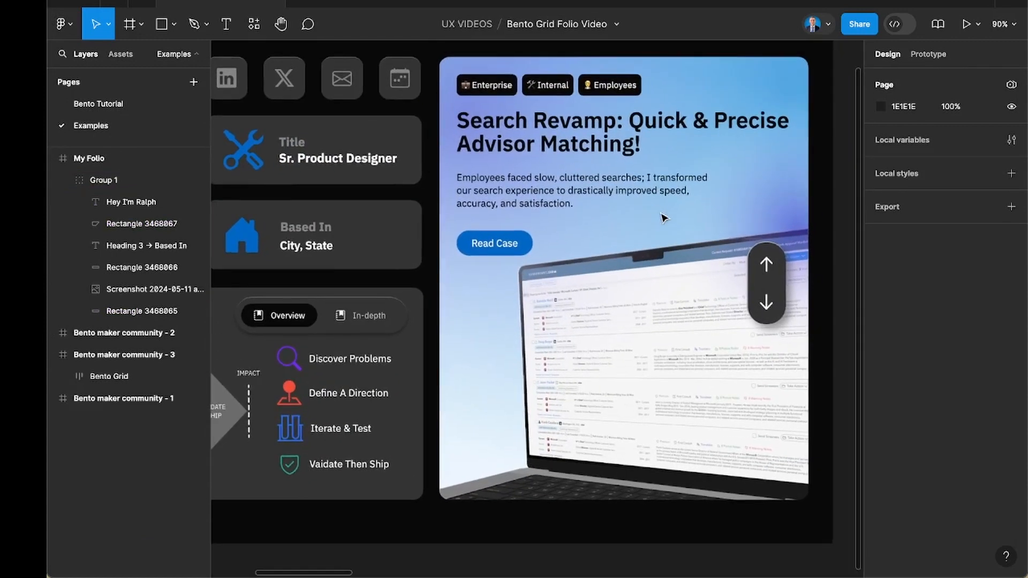
pyautogui.scroll(1, 663, 219)
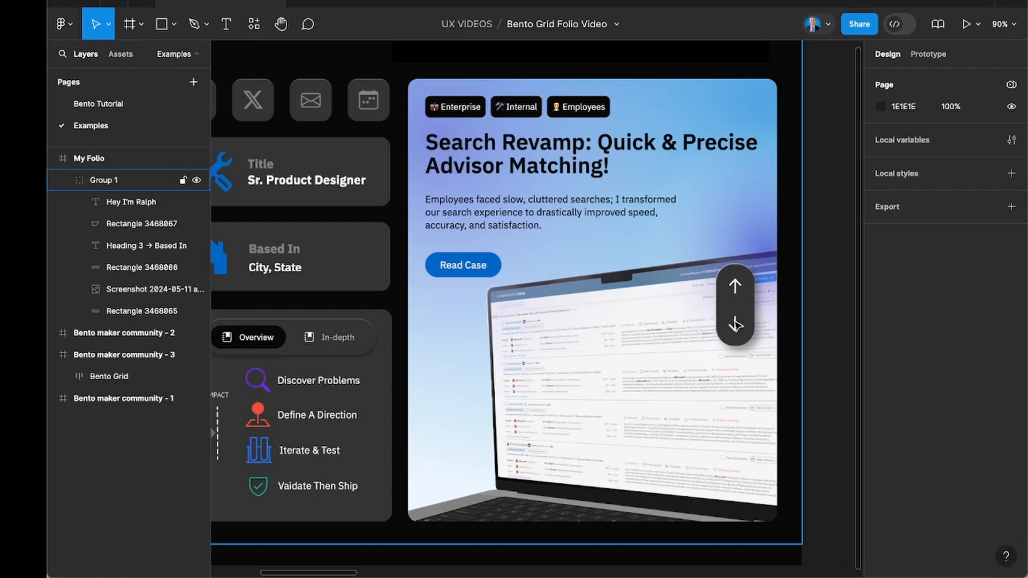
pyautogui.scroll(-5, 735, 324)
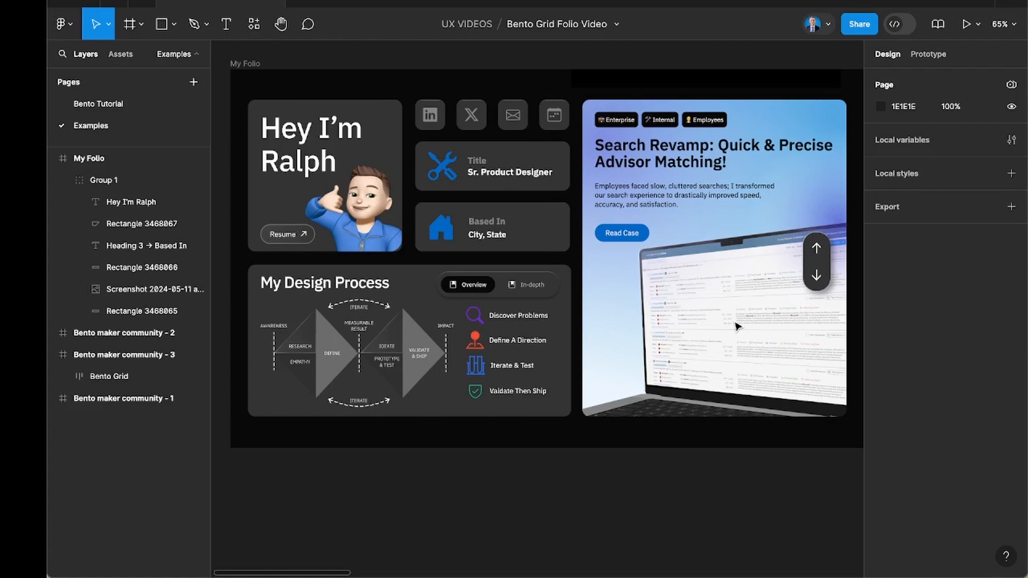
# Return to the Bento Tutorial page and draw a 1344 × 384 rectangle below the header tile in the desktop frame.
pyautogui.click(136, 110)
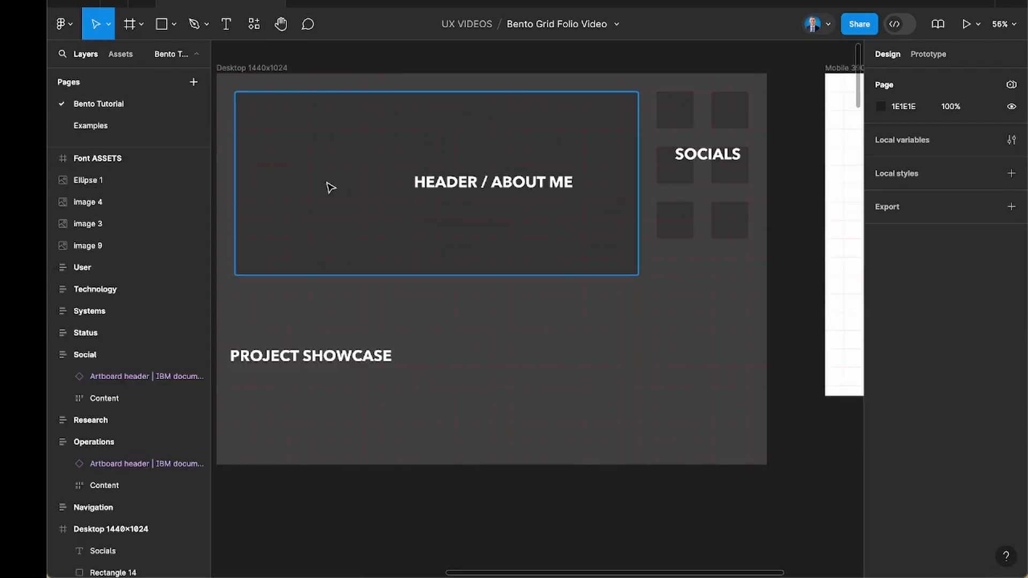
pyautogui.scroll(5, 304, 256)
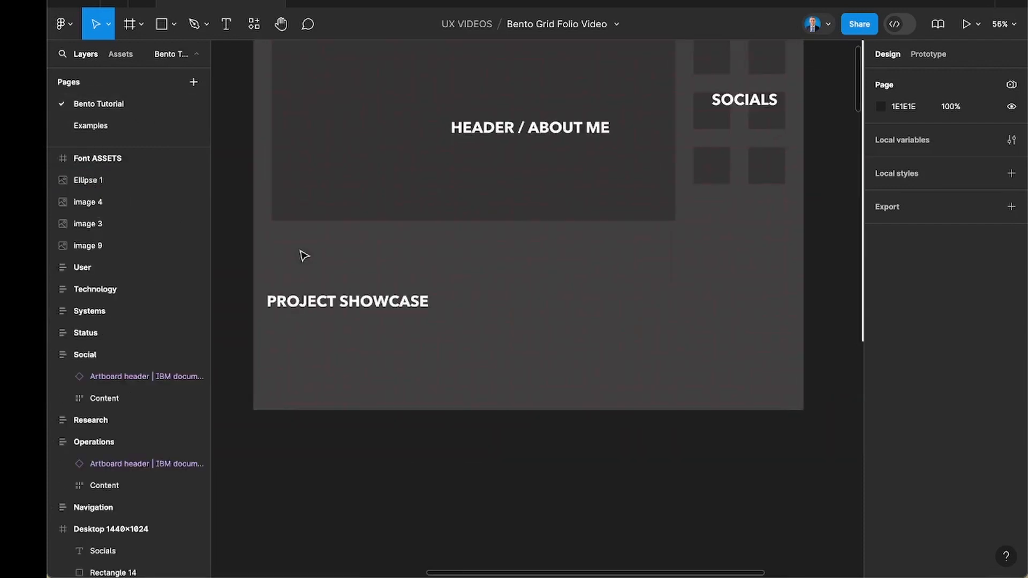
pyautogui.scroll(-3, 302, 257)
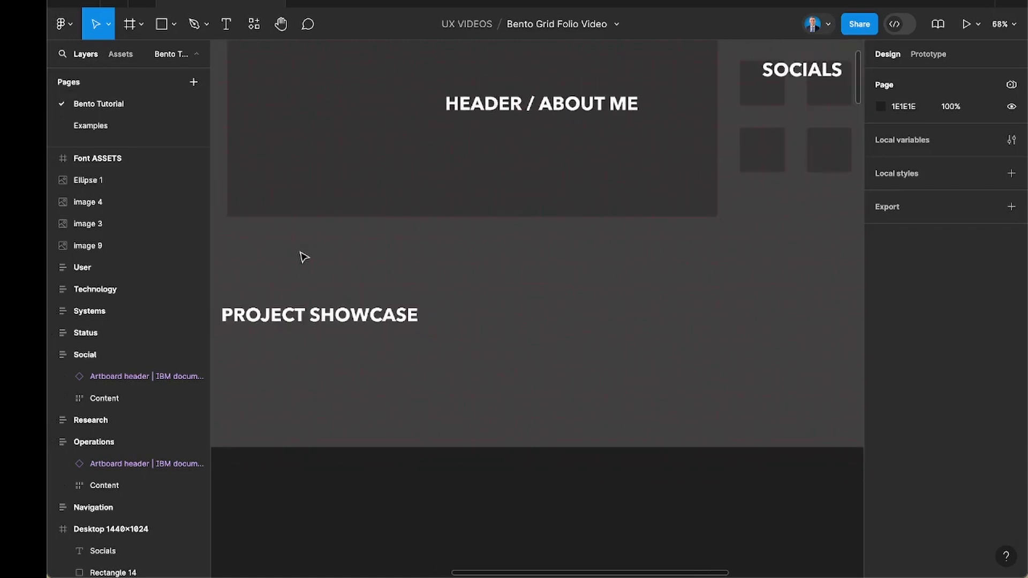
pyautogui.press('r')
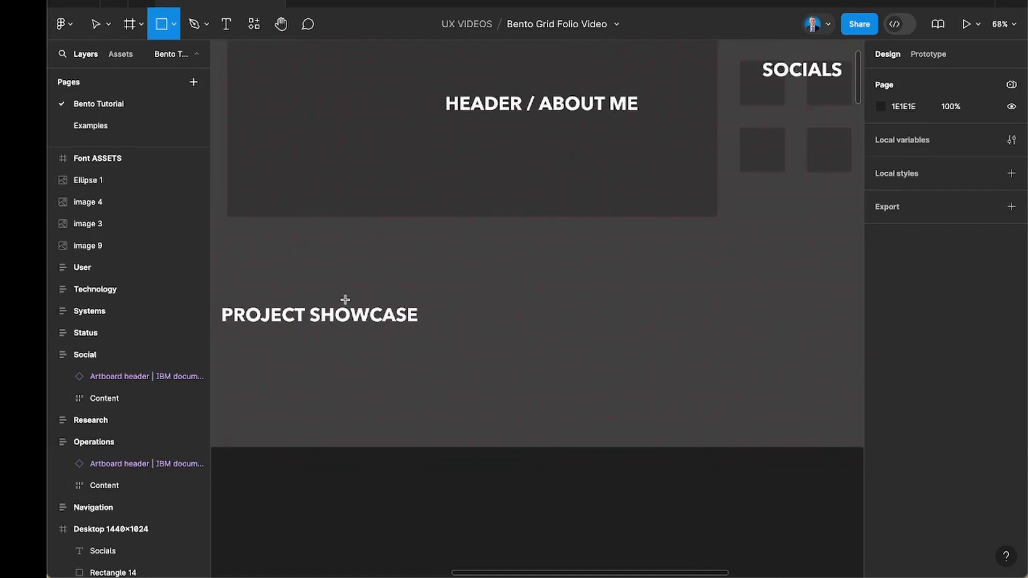
pyautogui.moveTo(227, 239)
pyautogui.mouseDown()
pyautogui.moveTo(517, 409)
pyautogui.moveTo(861, 387)
pyautogui.moveTo(773, 401)
pyautogui.moveTo(793, 407)
pyautogui.mouseUp()
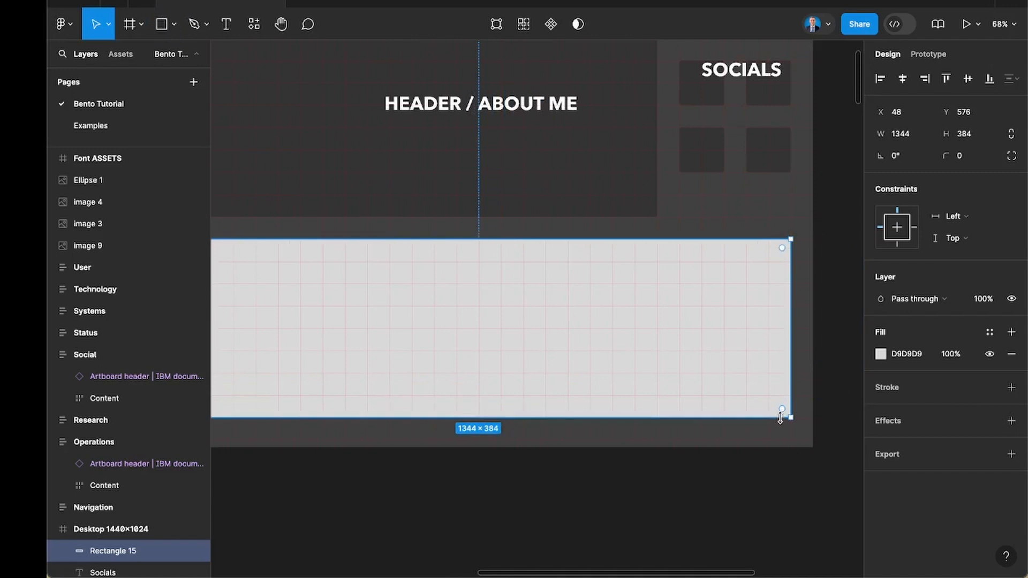
# Set the desktop frame's 48 px layout grid colour to FFFFFF.
pyautogui.scroll(-5, 813, 397)
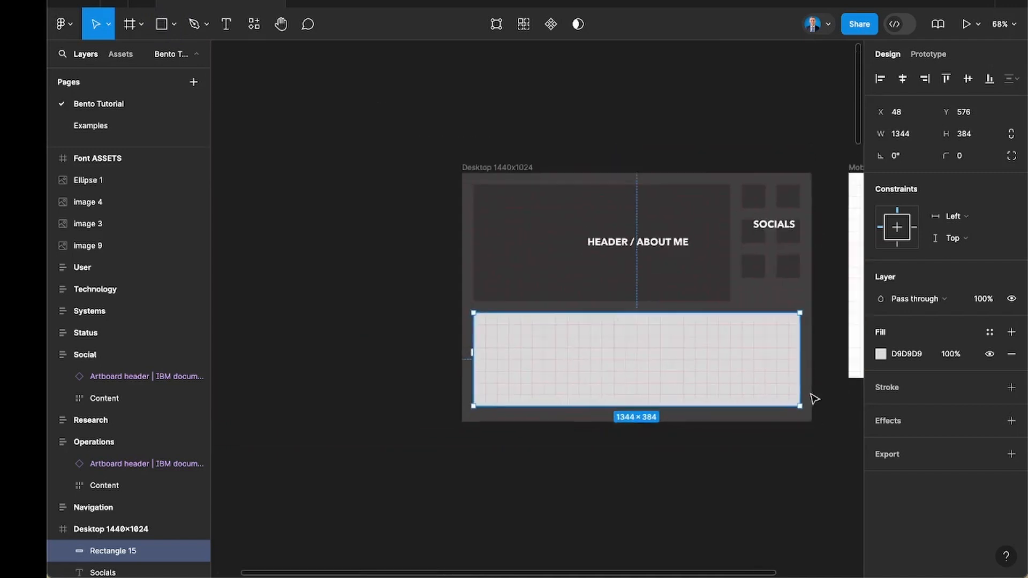
pyautogui.click(510, 174)
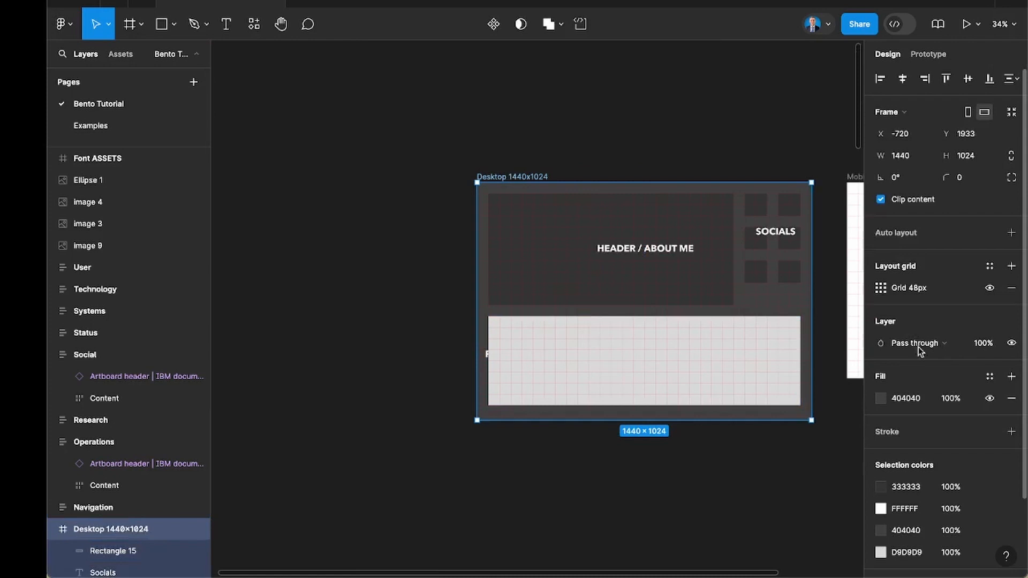
pyautogui.click(881, 288)
pyautogui.click(797, 341)
pyautogui.write('FFFFFF')
pyautogui.press('Return')
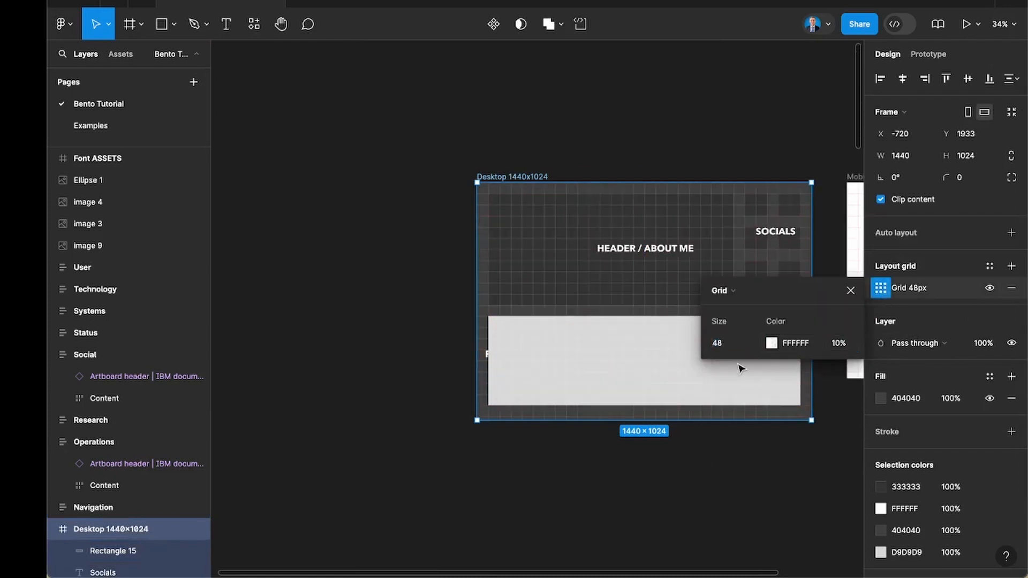
pyautogui.press('Escape')
# Copy the header tile's 333333 fill colour onto the new rectangle below it.
pyautogui.hscroll(2, 742, 369)
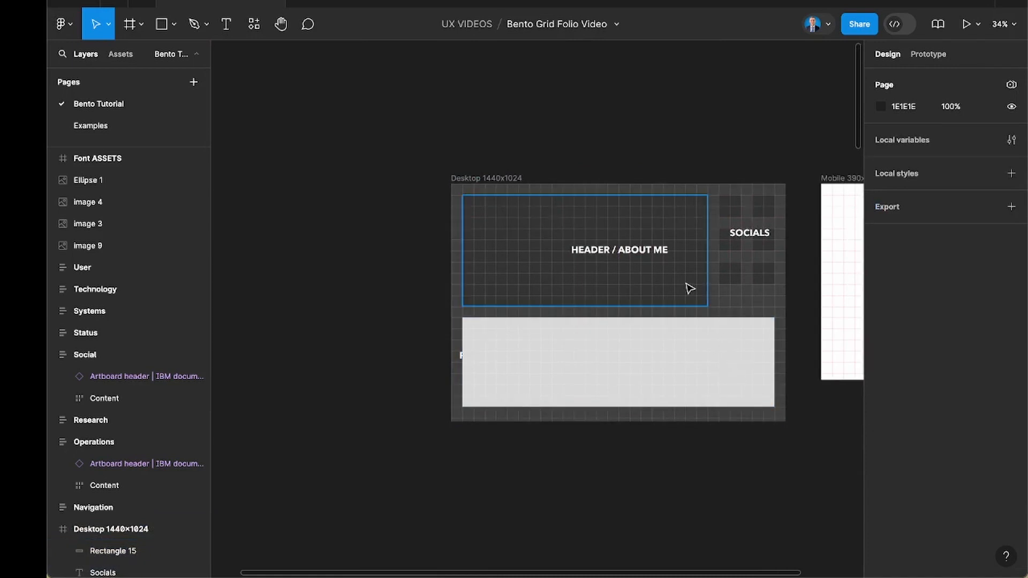
pyautogui.click(686, 287)
pyautogui.click(905, 355)
pyautogui.hotkey('ctrl', 'c')
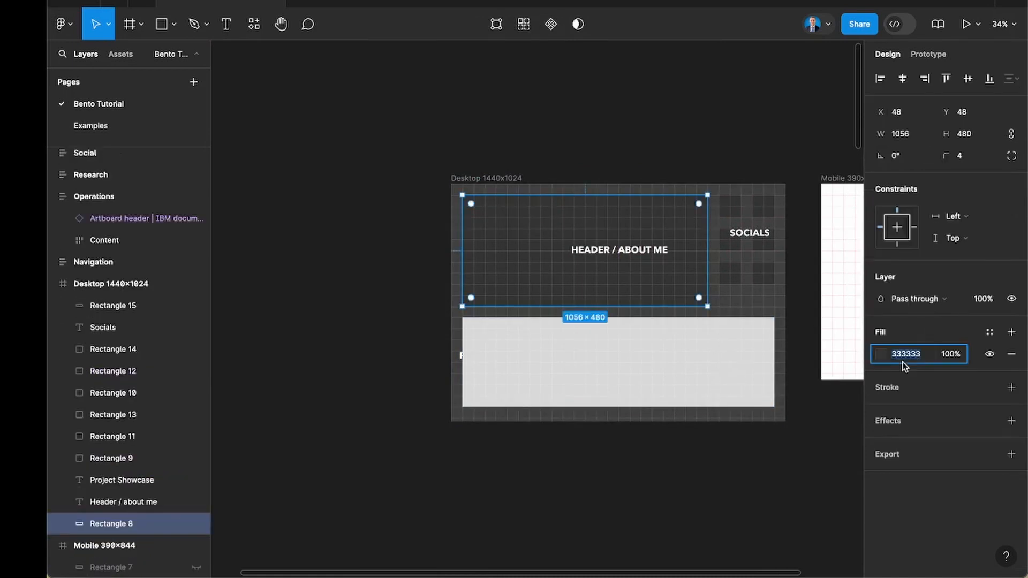
pyautogui.click(738, 355)
pyautogui.click(911, 356)
pyautogui.hotkey('ctrl', 'v')
pyautogui.press('Return')
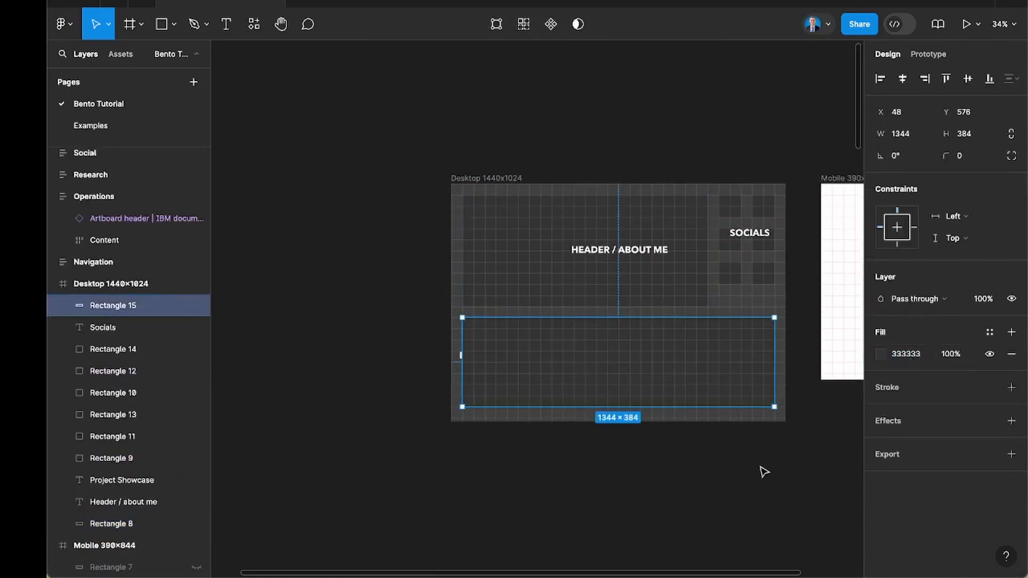
# Send the new dark rectangle behind the Project Showcase label.
pyautogui.click(688, 411)
pyautogui.click(672, 390)
pyautogui.press('[')
pyautogui.press('Escape')
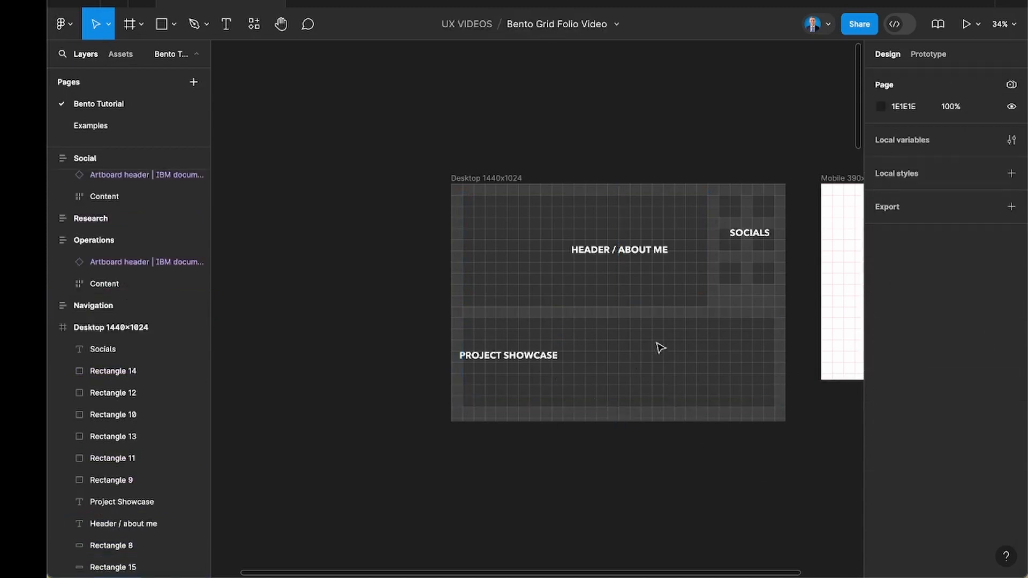
# Reduce the showcase rectangle's width to 448 px and trim it to 432 px along the grid.
pyautogui.click(702, 356)
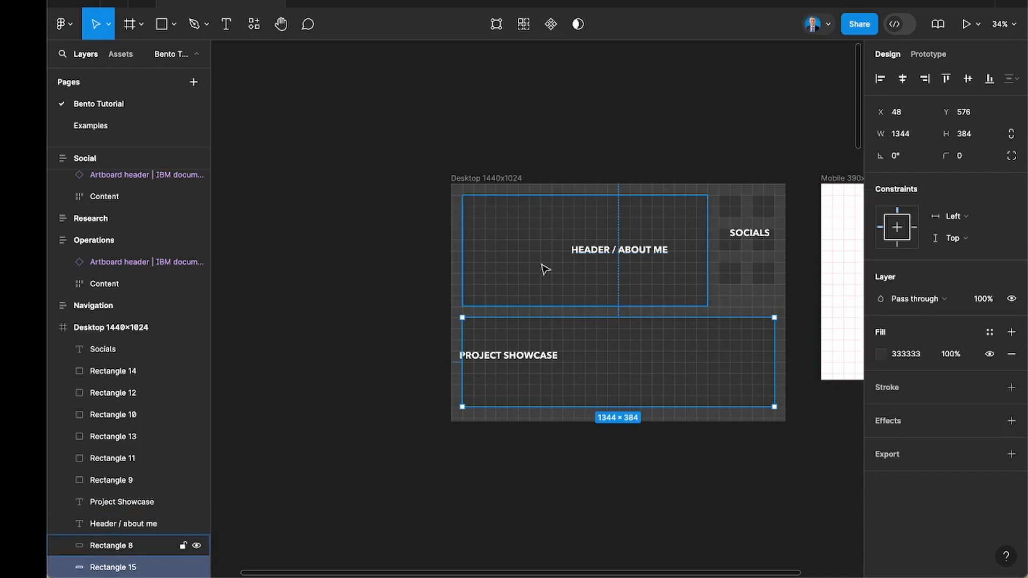
pyautogui.scroll(3, 569, 278)
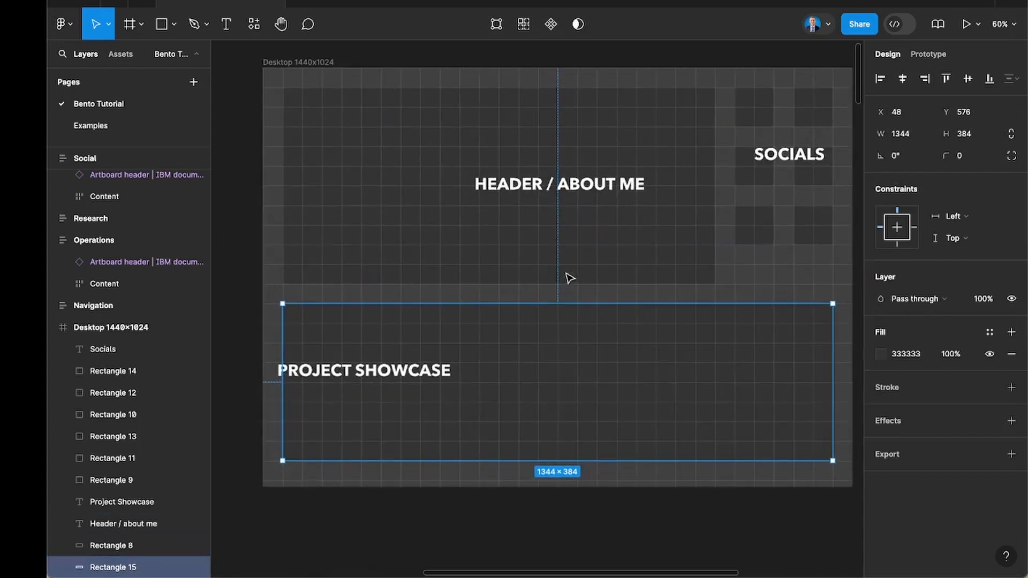
pyautogui.click(656, 284)
pyautogui.hscroll(2, 696, 257)
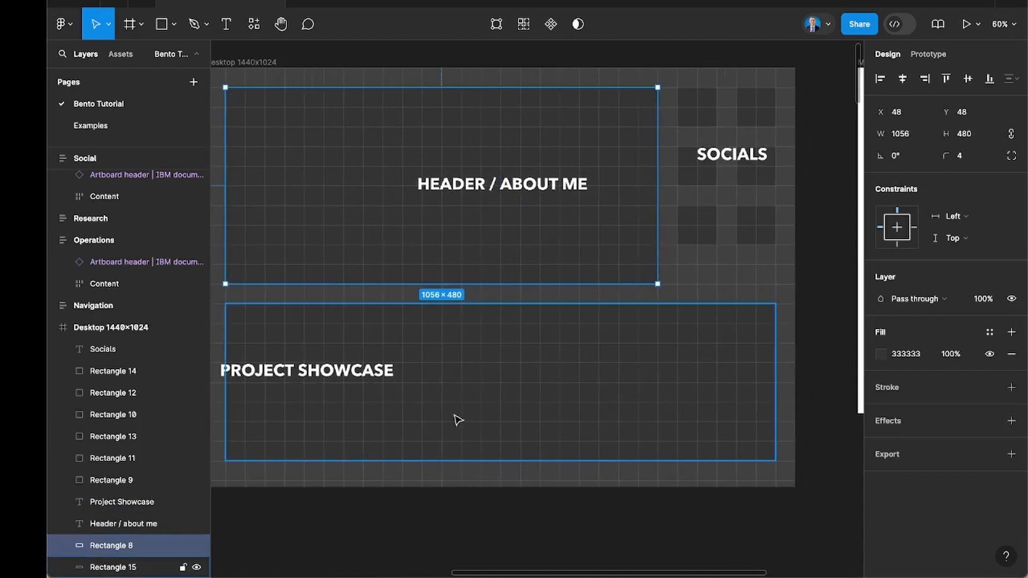
pyautogui.click(431, 361)
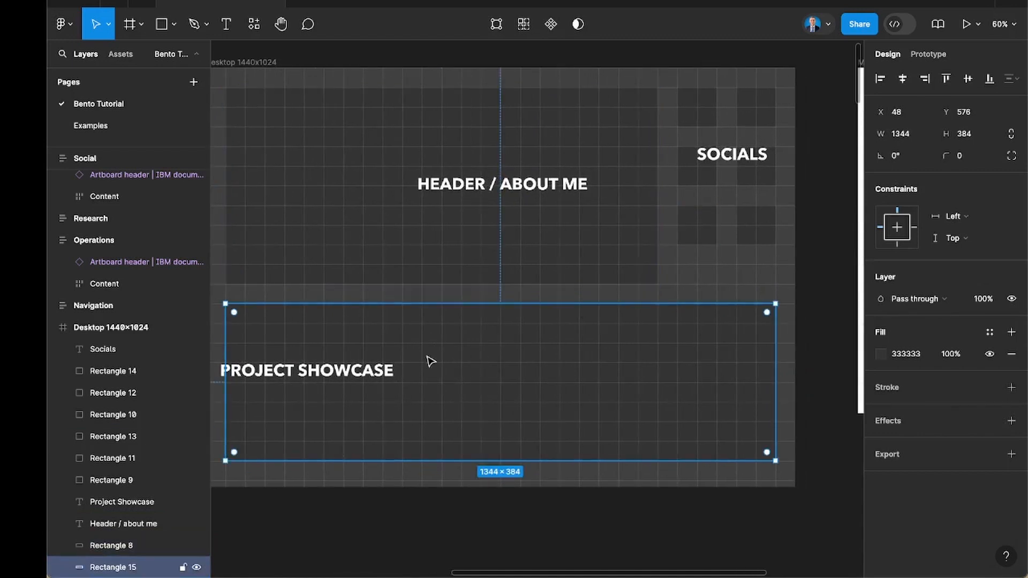
pyautogui.scroll(-2, 431, 362)
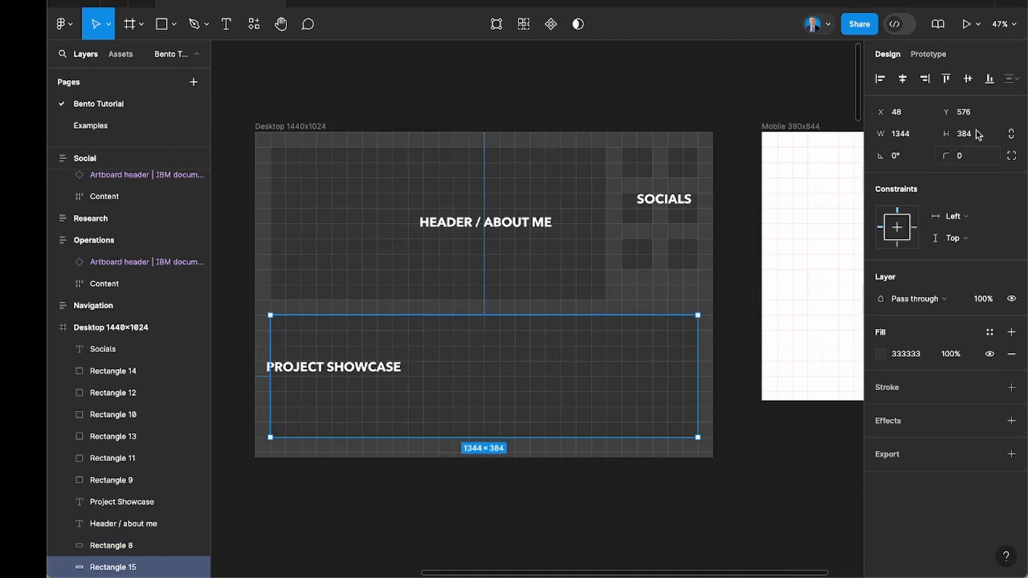
pyautogui.click(916, 135)
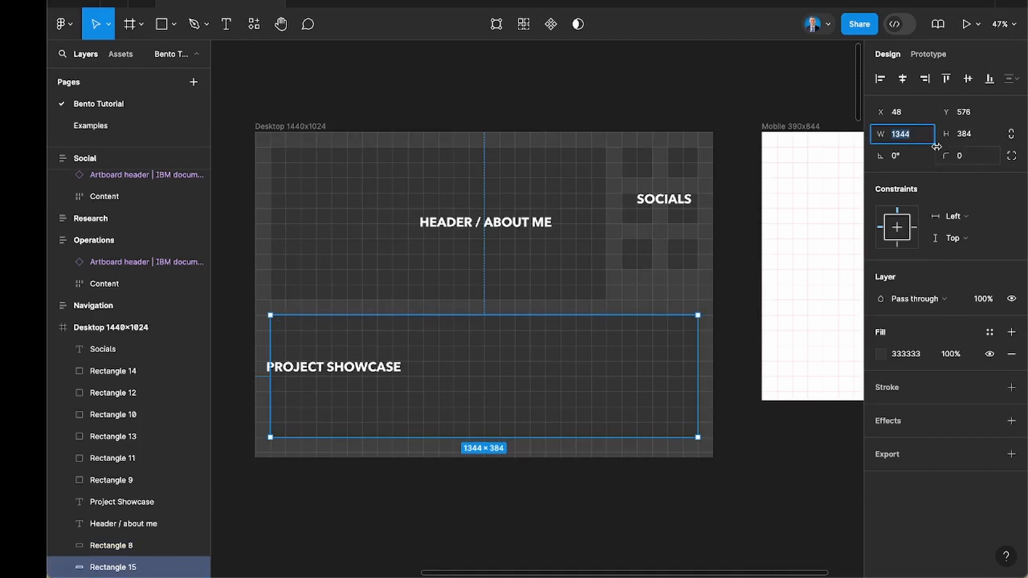
pyautogui.click(924, 139)
pyautogui.press('Return')
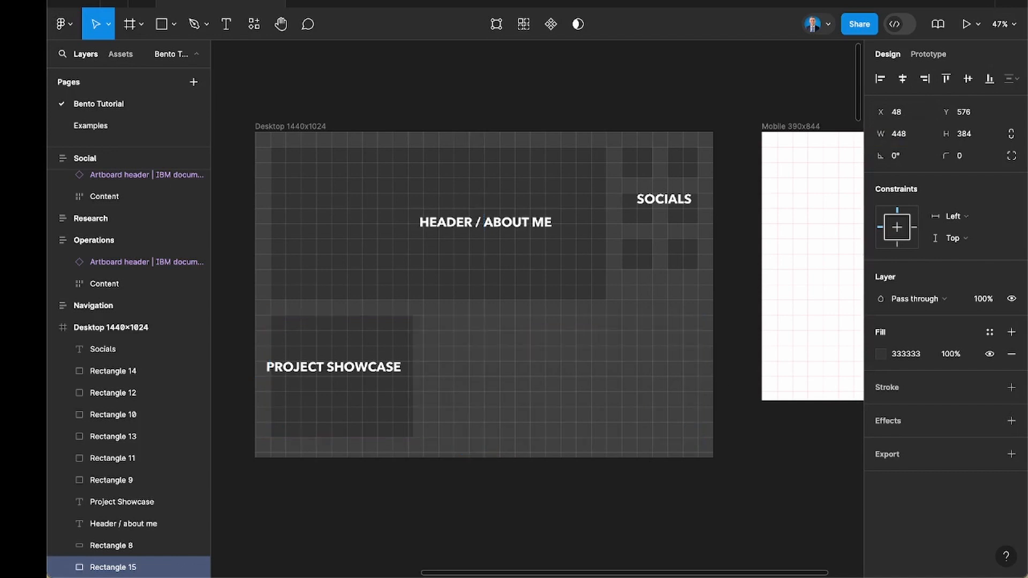
pyautogui.scroll(3, 301, 385)
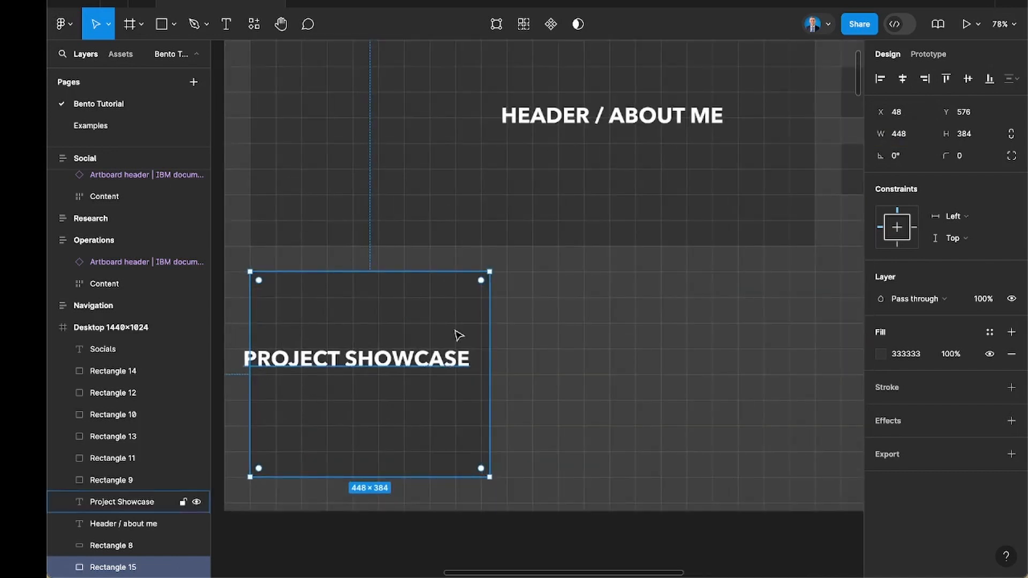
pyautogui.moveTo(491, 309); pyautogui.dragTo(483, 309)
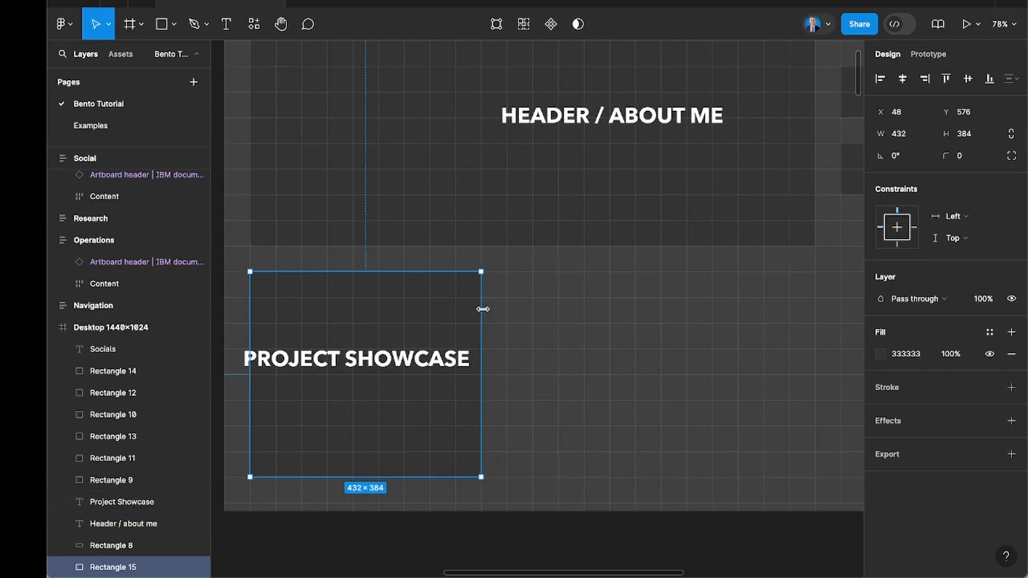
pyautogui.press('Escape')
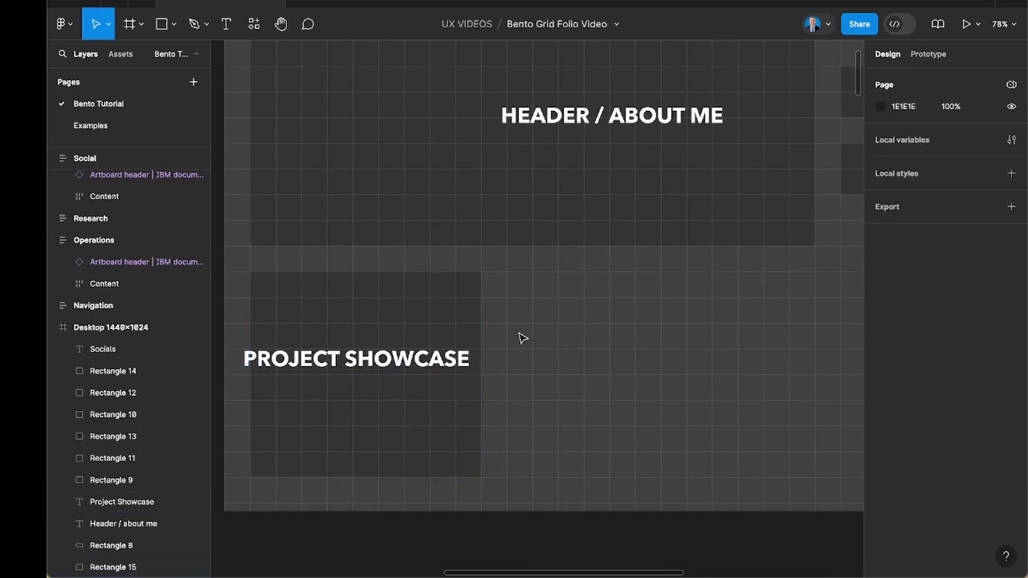
# Duplicate the showcase tile twice across the lower row with 48 px gaps between the tiles.
pyautogui.scroll(-3, 522, 336)
pyautogui.click(428, 320)
pyautogui.scroll(2, 407, 314)
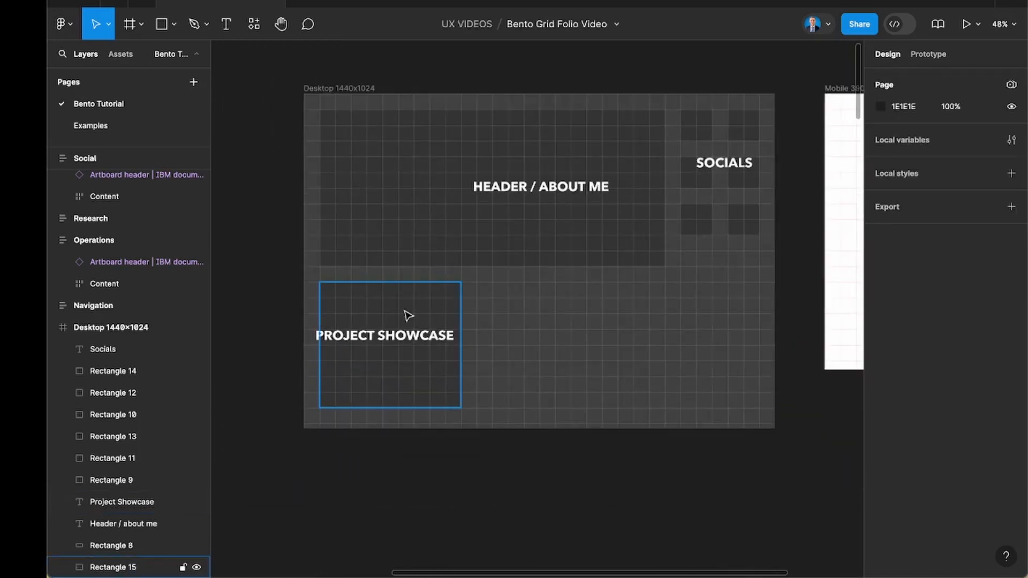
pyautogui.moveTo(390, 309); pyautogui.dragTo(547, 309)
pyautogui.hotkey('ctrl', 'd')
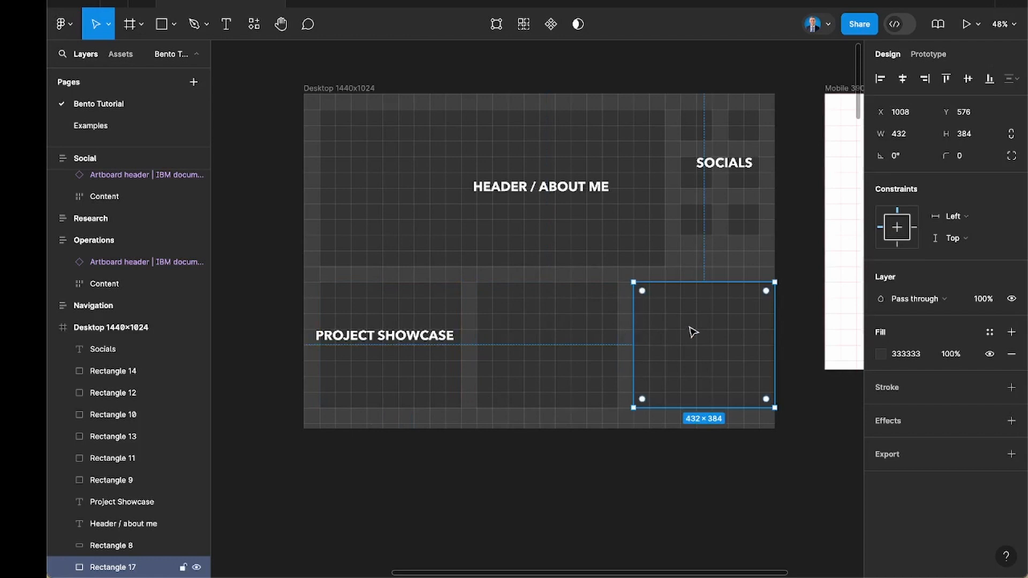
# Narrow the first showcase tile to 384 px and replace the other two tiles with copies of it.
pyautogui.click(458, 300)
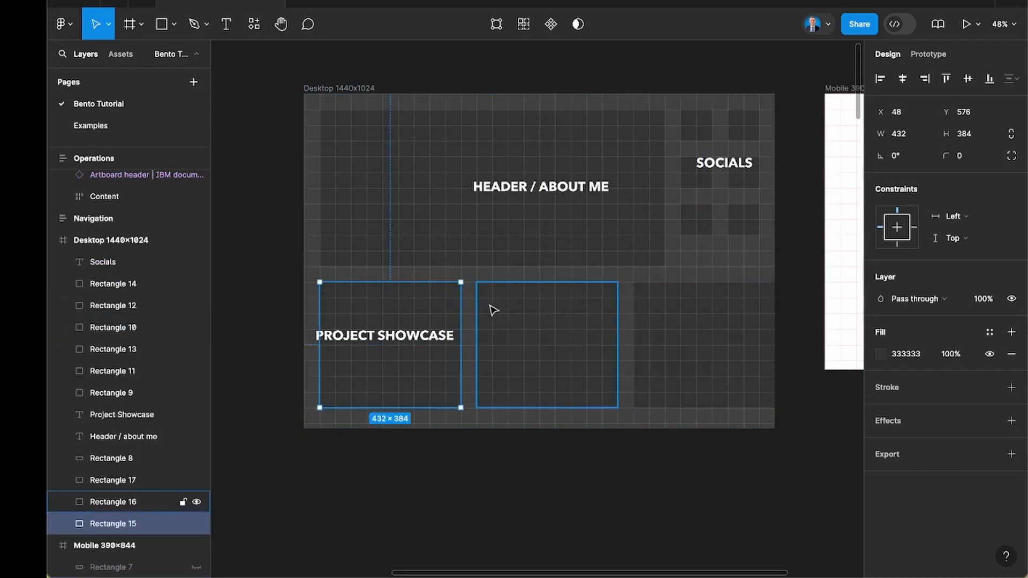
pyautogui.moveTo(458, 308); pyautogui.dragTo(446, 308)
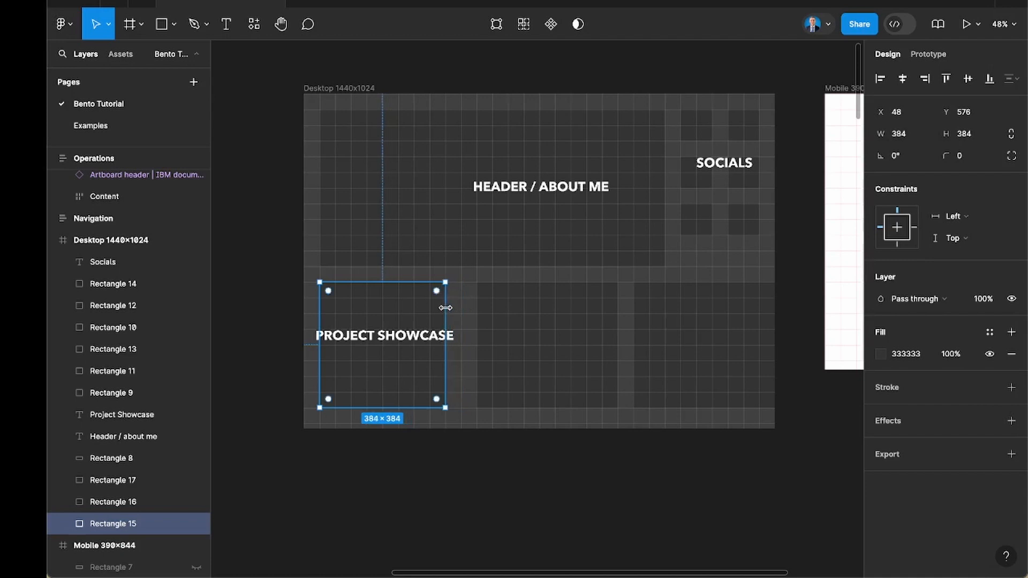
pyautogui.click(545, 317)
pyautogui.keyDown('shift'); pyautogui.click(667, 319); pyautogui.keyUp('shift')
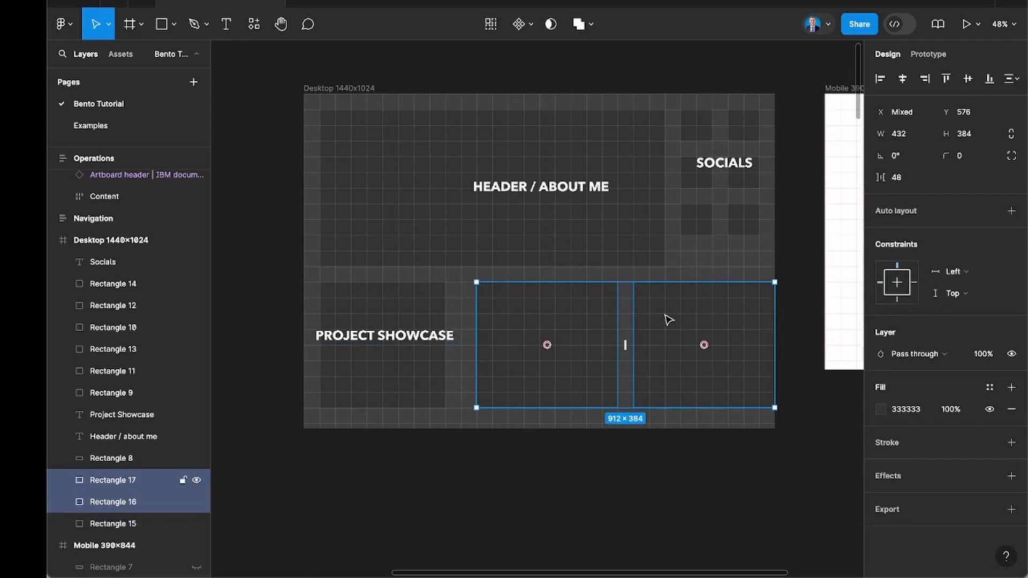
pyautogui.hotkey('ctrl', 'shift', 'r')
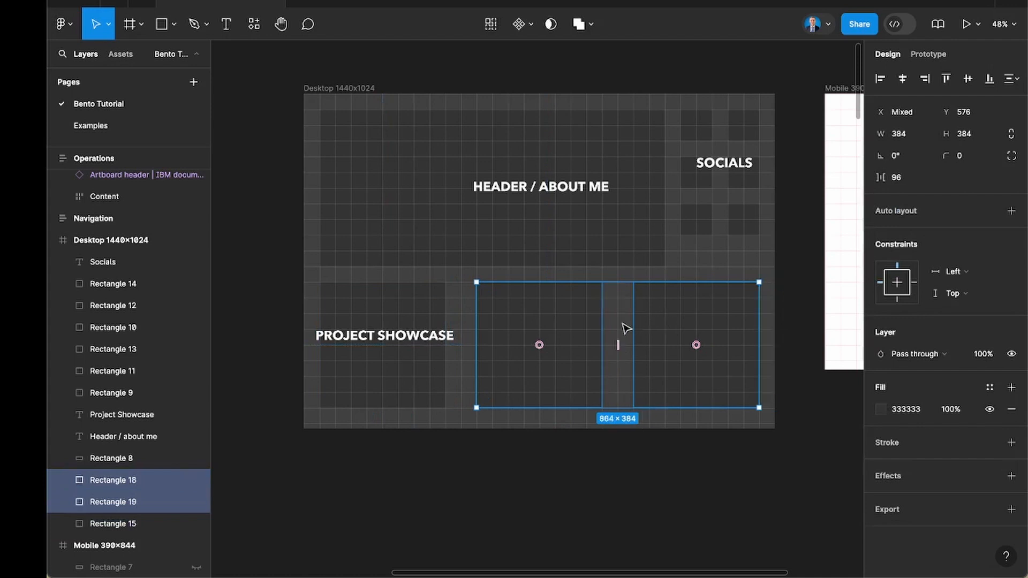
pyautogui.click(647, 454)
# Delete the Project Showcase text label from the first lower tile.
pyautogui.scroll(-2, 648, 455)
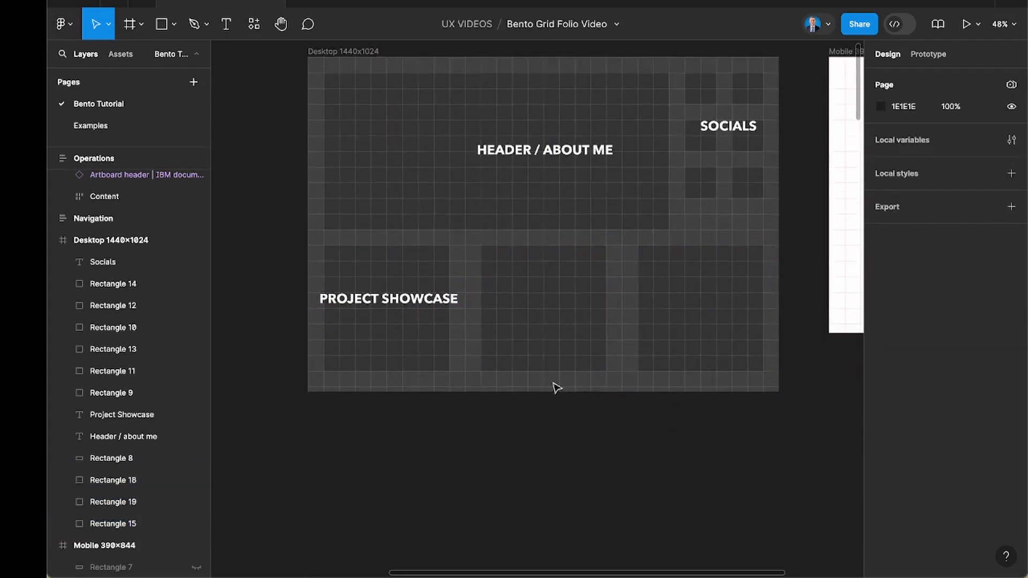
pyautogui.click(427, 311)
pyautogui.press('Delete')
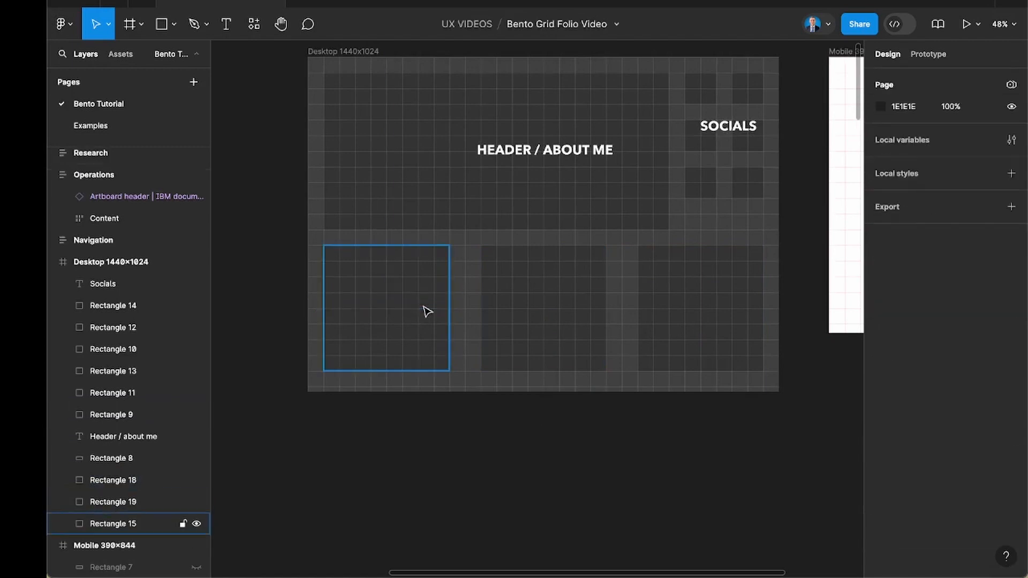
# Delete the middle tile of the lower row.
pyautogui.click(511, 294)
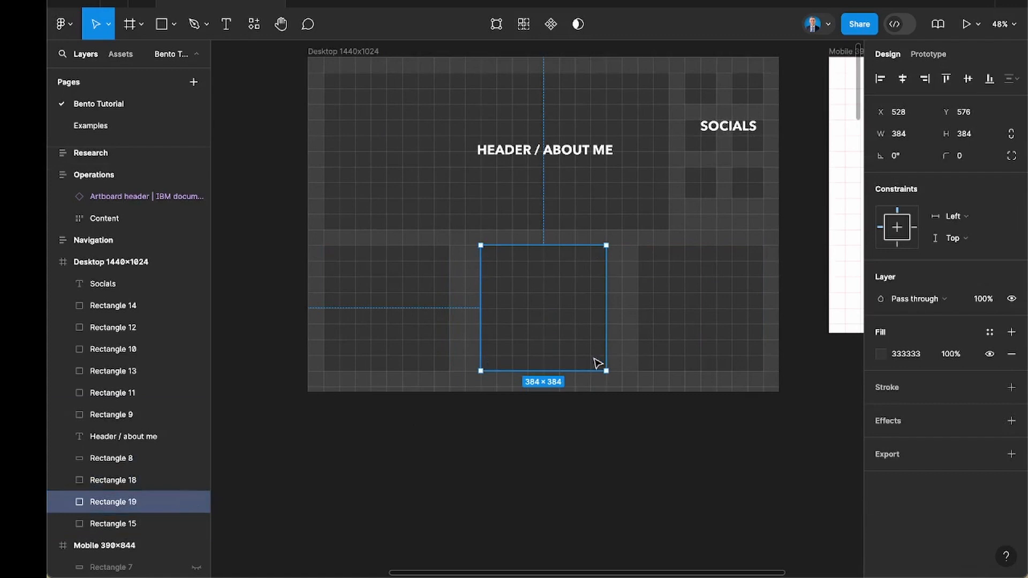
pyautogui.click(620, 430)
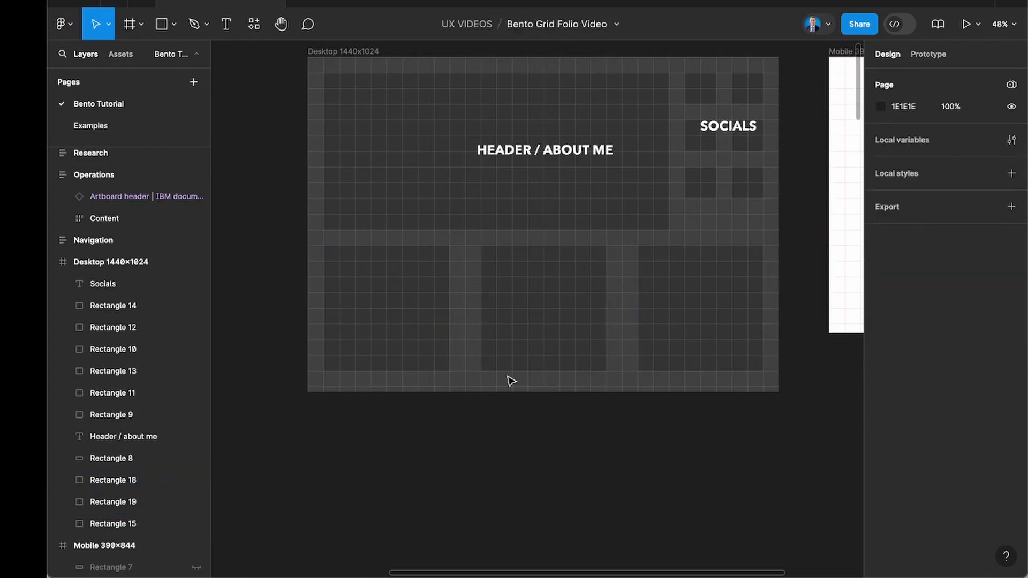
pyautogui.click(487, 304)
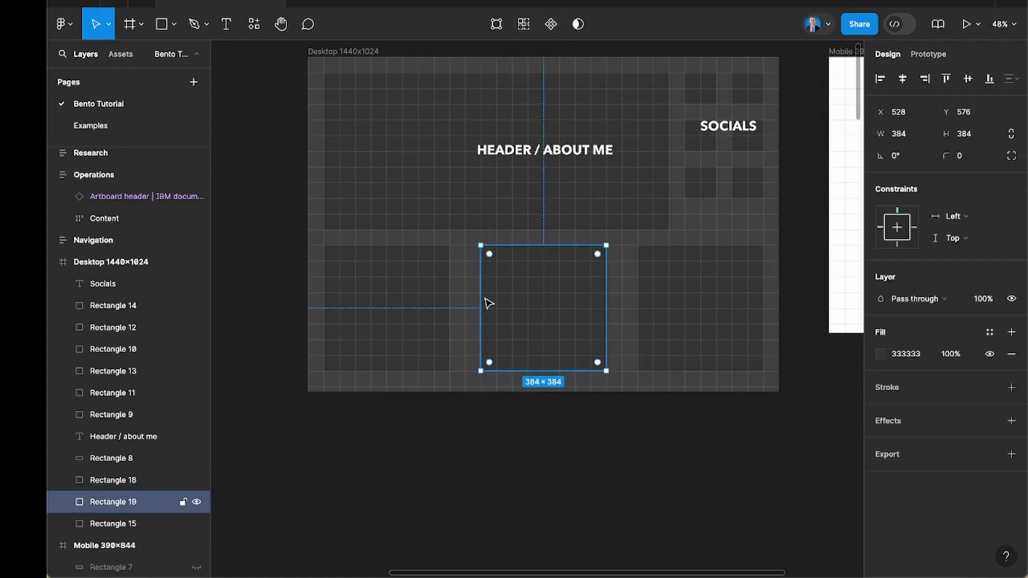
pyautogui.moveTo(470, 296); pyautogui.dragTo(470, 296)
pyautogui.press('Delete')
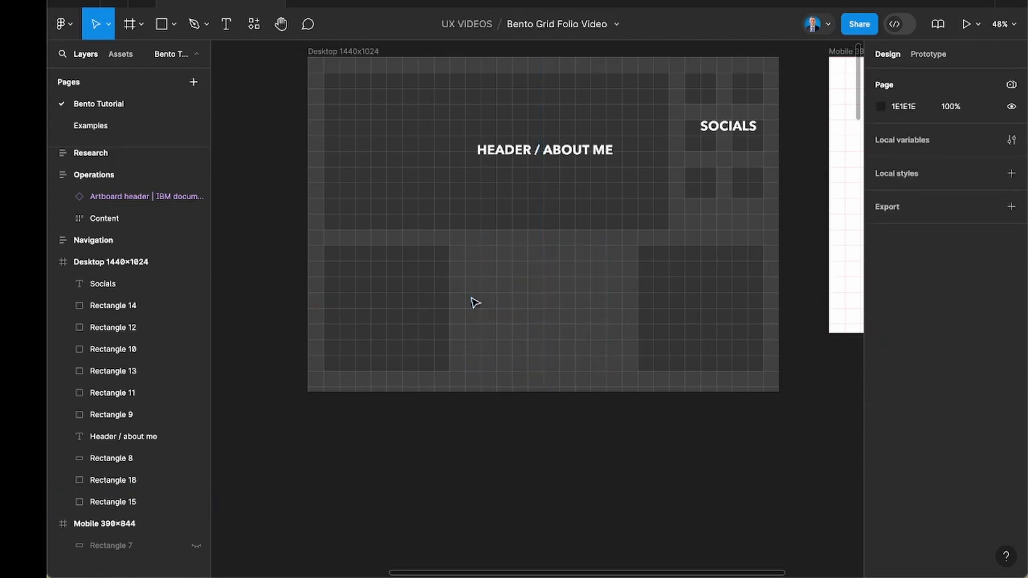
# Widen the first lower tile and extend the other one to the header's row edges, leaving a 48 px gap between them.
pyautogui.click(447, 288)
pyautogui.moveTo(497, 282); pyautogui.dragTo(512, 282)
pyautogui.click(679, 293)
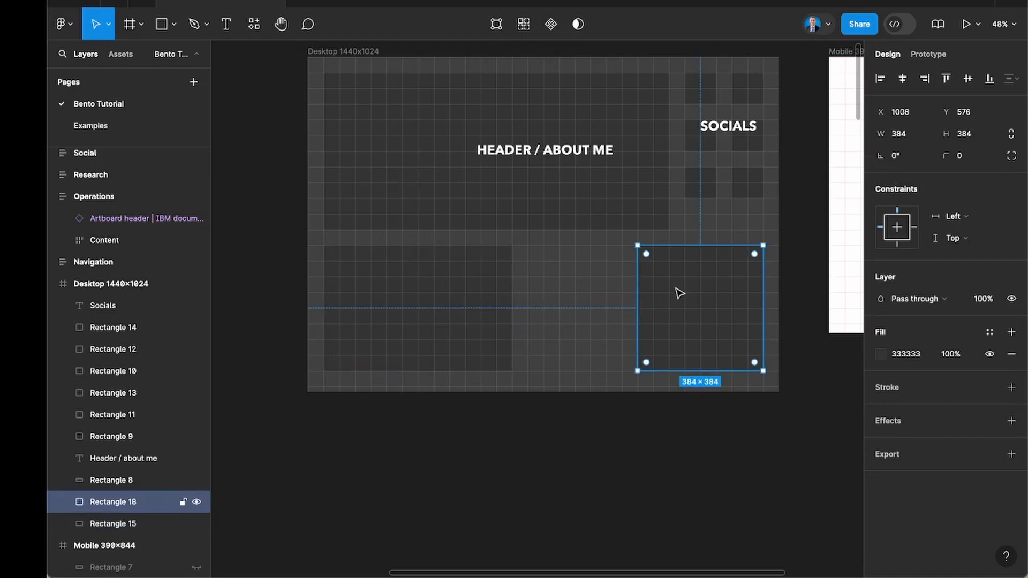
pyautogui.moveTo(680, 293); pyautogui.dragTo(567, 289)
pyautogui.moveTo(654, 283); pyautogui.dragTo(761, 286)
pyautogui.click(669, 435)
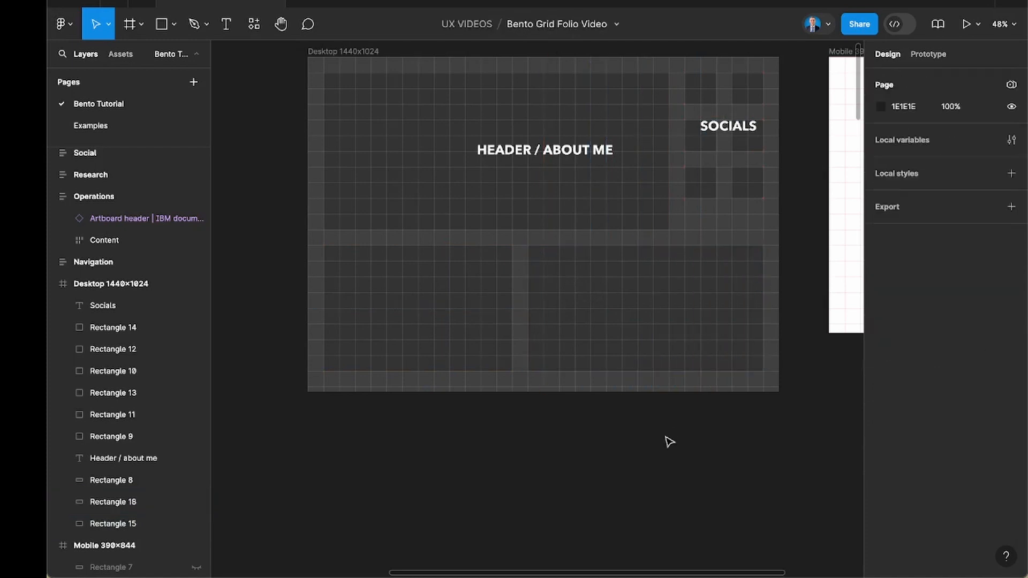
# Extend the desktop frame downward to a height of about 1471 px.
pyautogui.scroll(-1, 665, 441)
pyautogui.scroll(3, 666, 440)
pyautogui.hscroll(1, 666, 441)
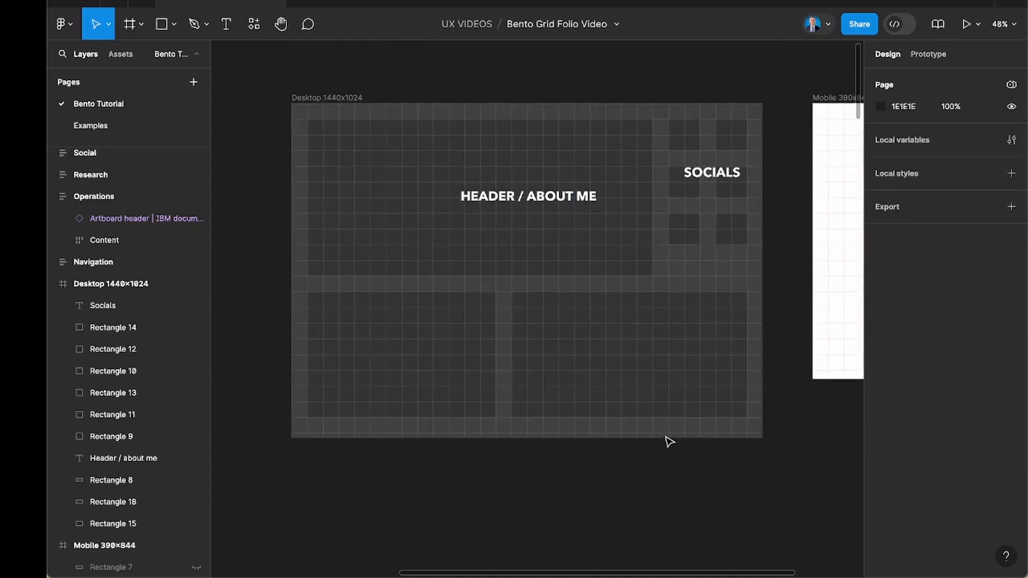
pyautogui.click(325, 104)
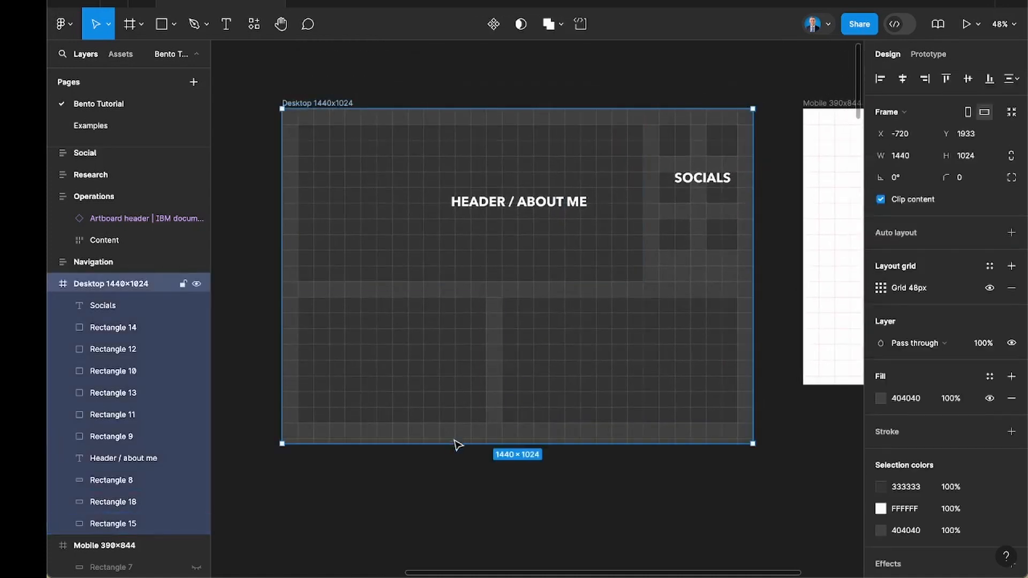
pyautogui.moveTo(453, 506); pyautogui.dragTo(446, 528)
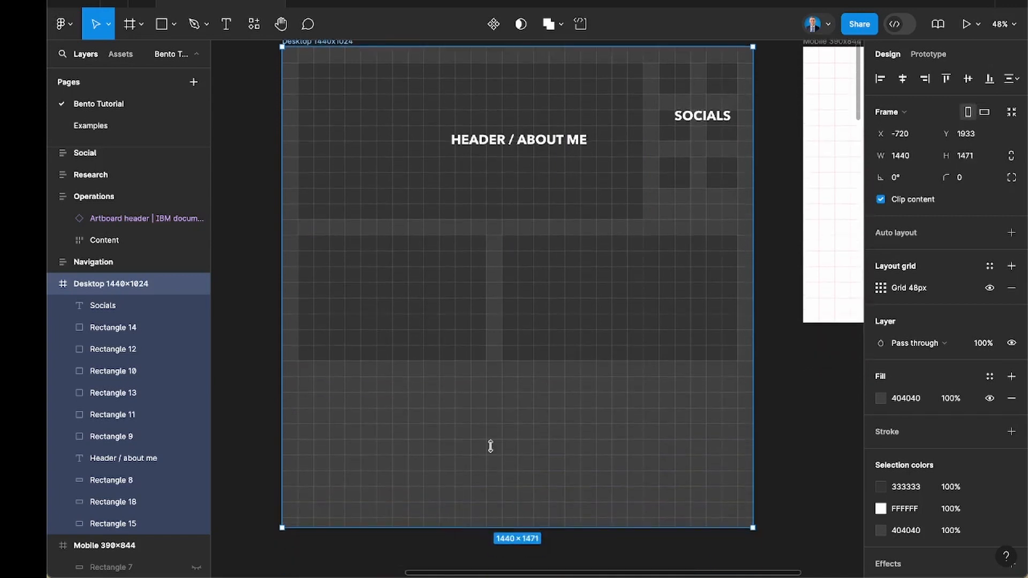
# Shift the gap between the two lower tiles by one grid cell, making them 624 px and 672 px wide.
pyautogui.click(547, 328)
pyautogui.moveTo(502, 297); pyautogui.dragTo(516, 298)
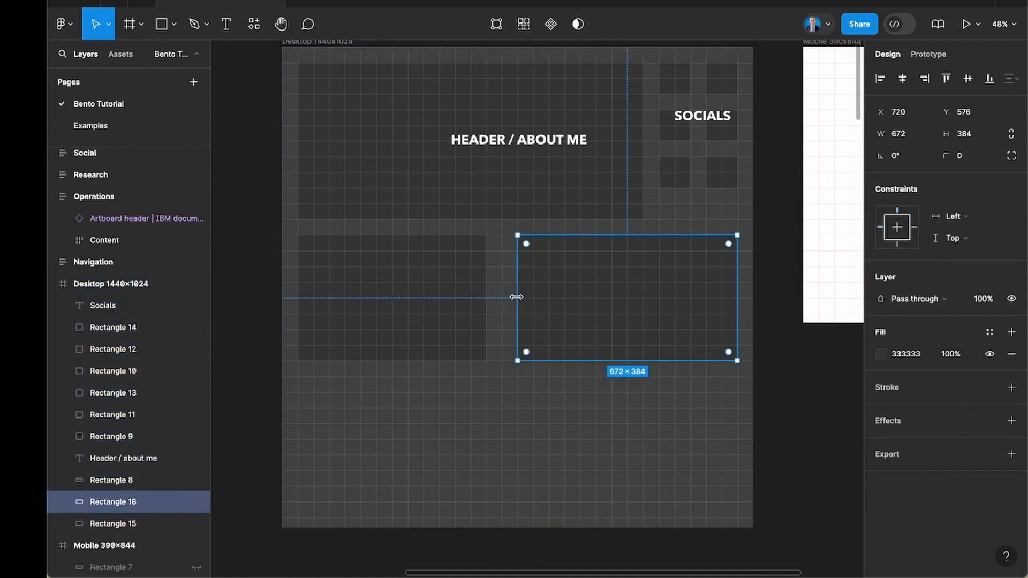
pyautogui.click(467, 301)
pyautogui.moveTo(486, 297); pyautogui.dragTo(502, 297)
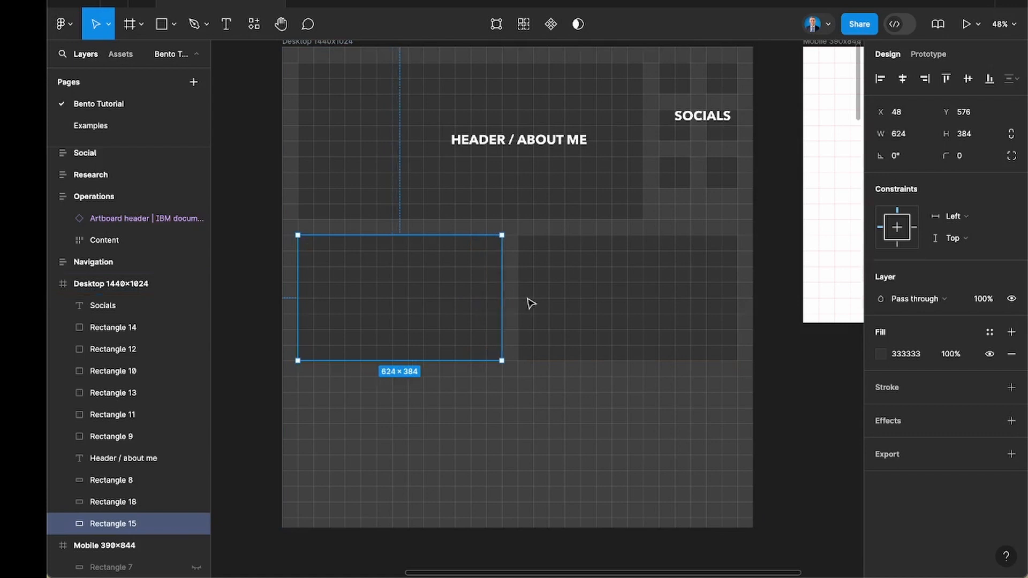
pyautogui.click(546, 301)
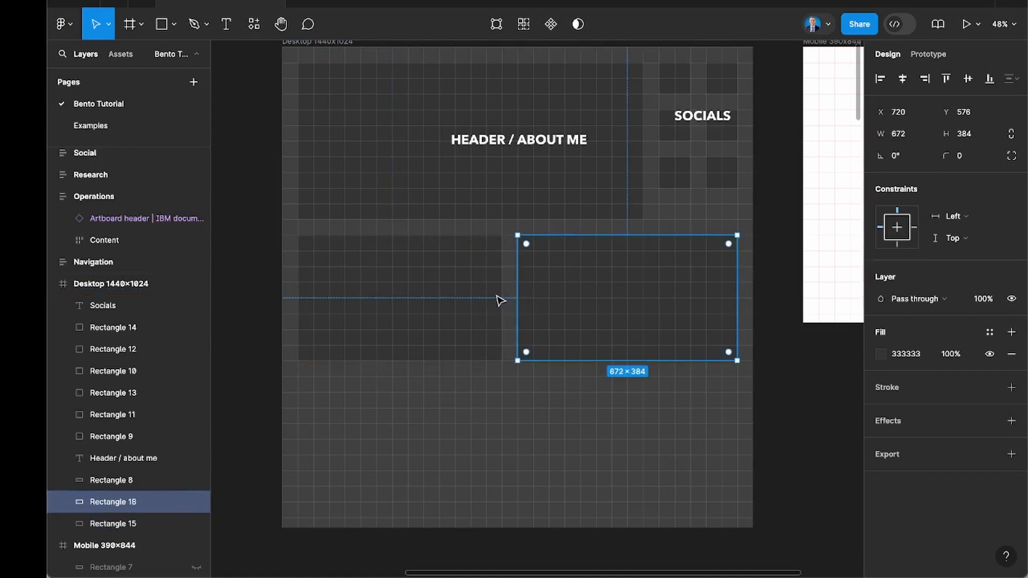
pyautogui.click(535, 383)
# Examine how the header, socials and showcase tiles sit on the desktop frame's 48 px grid.
pyautogui.scroll(2, 534, 384)
pyautogui.hscroll(1, 534, 383)
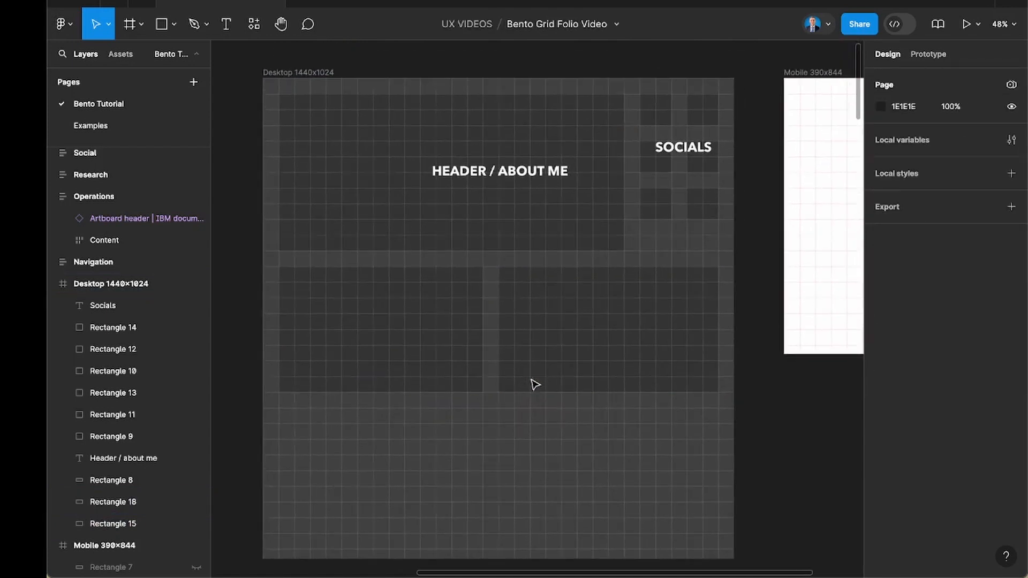
pyautogui.click(535, 384)
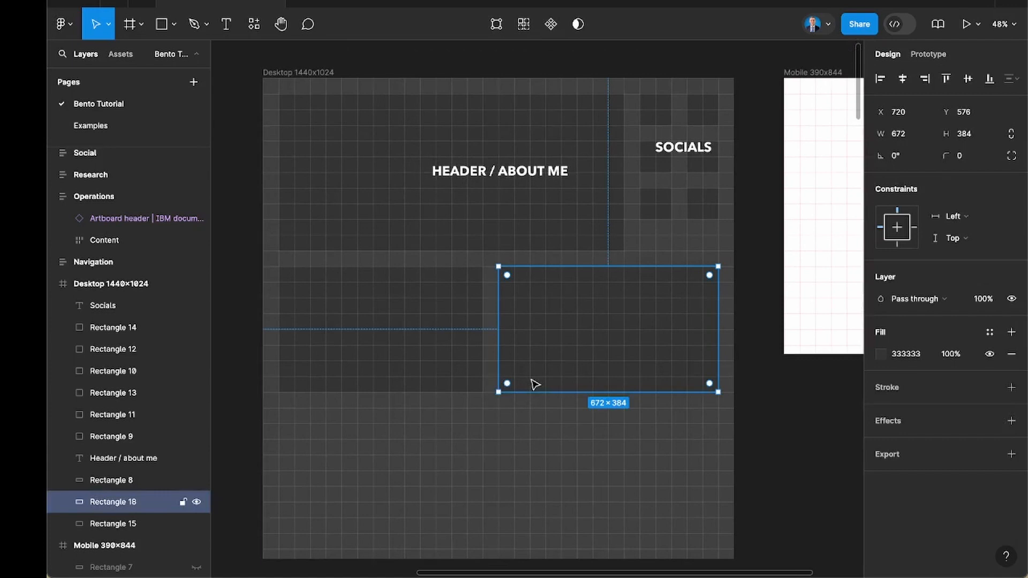
pyautogui.scroll(-2, 533, 384)
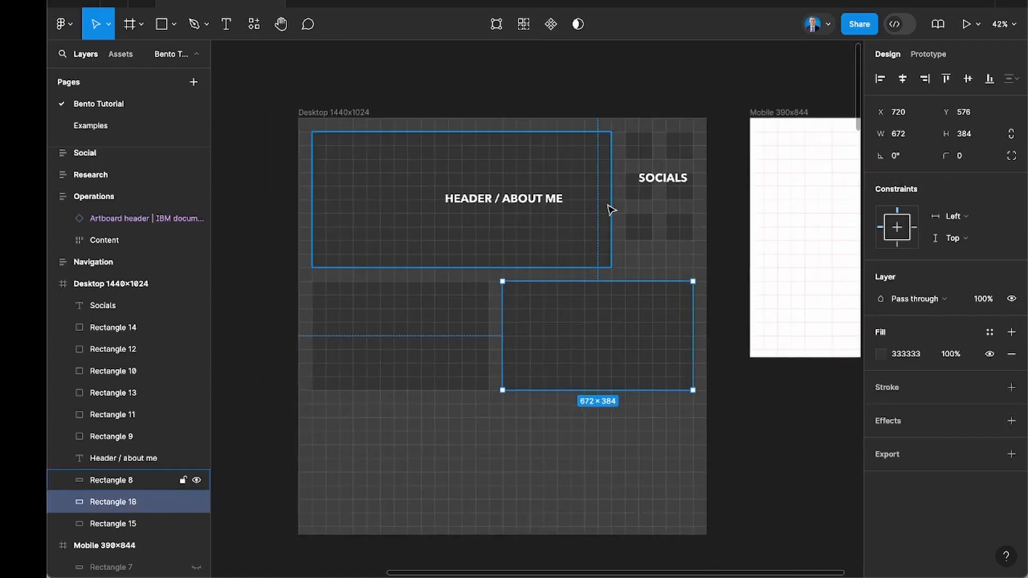
pyautogui.click(535, 200)
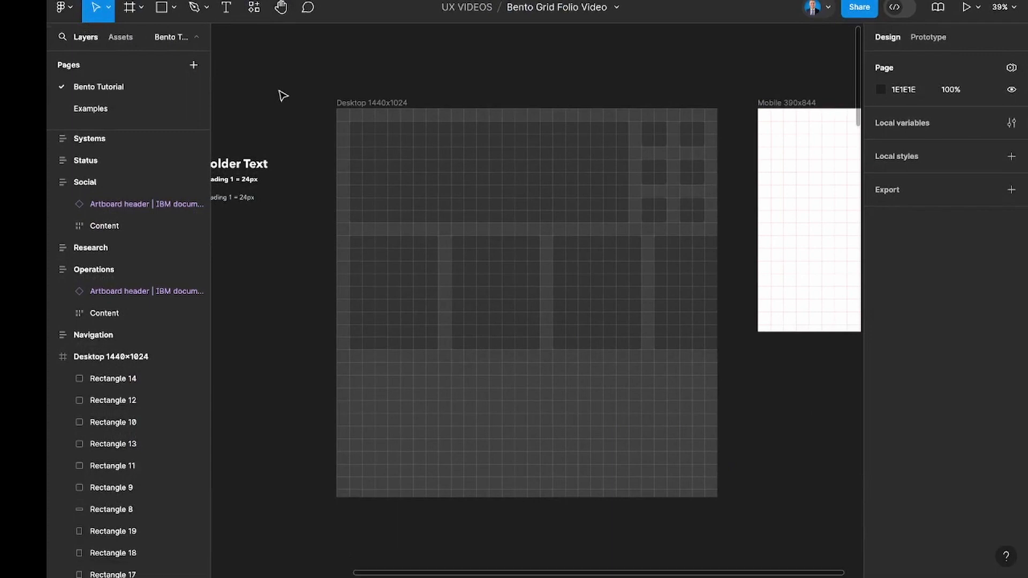
pyautogui.hscroll(-1, 283, 96)
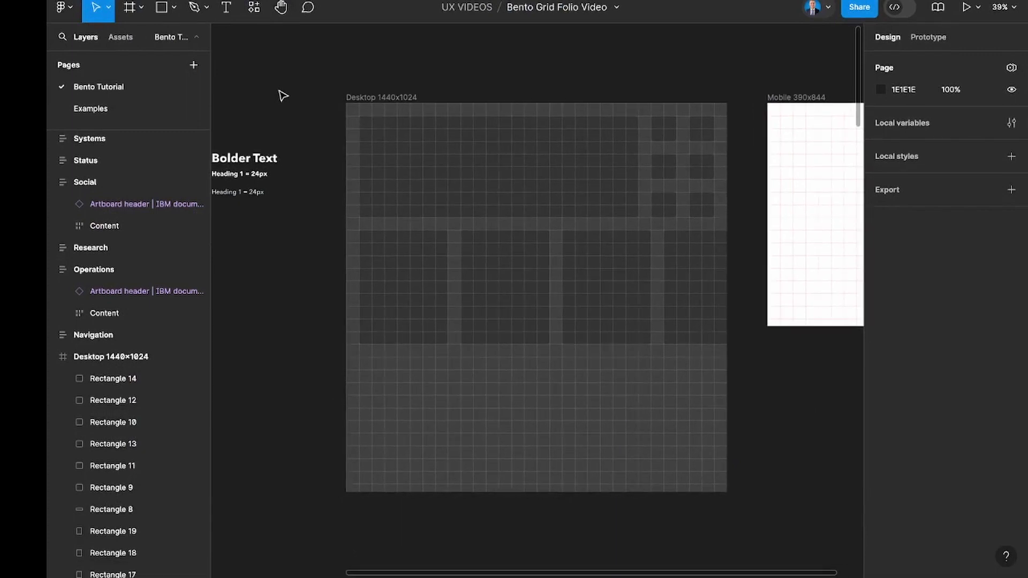
pyautogui.hscroll(3, 450, 234)
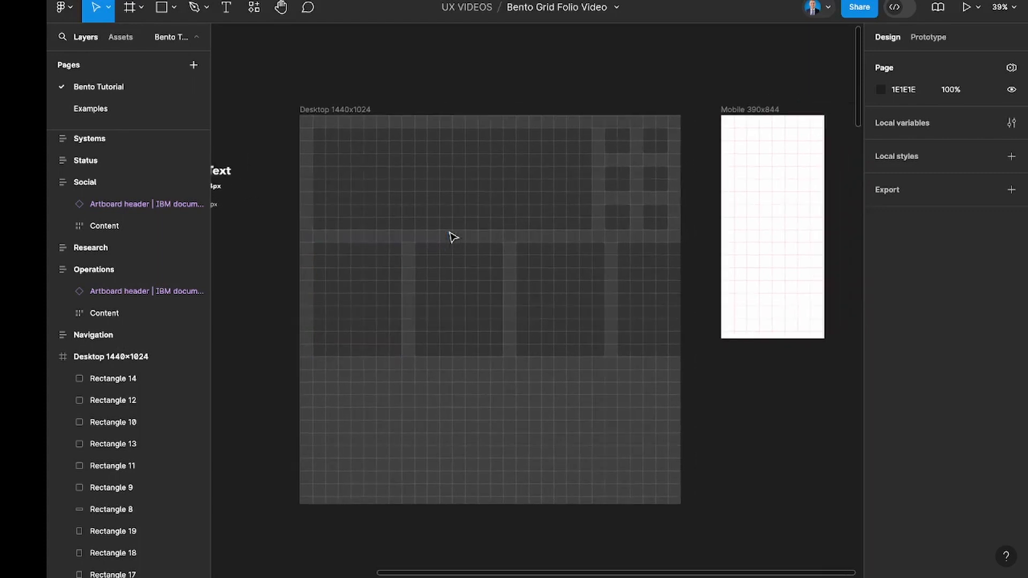
pyautogui.scroll(2, 551, 266)
pyautogui.scroll(2, 550, 267)
pyautogui.hscroll(-2, 549, 266)
pyautogui.scroll(-4, 537, 264)
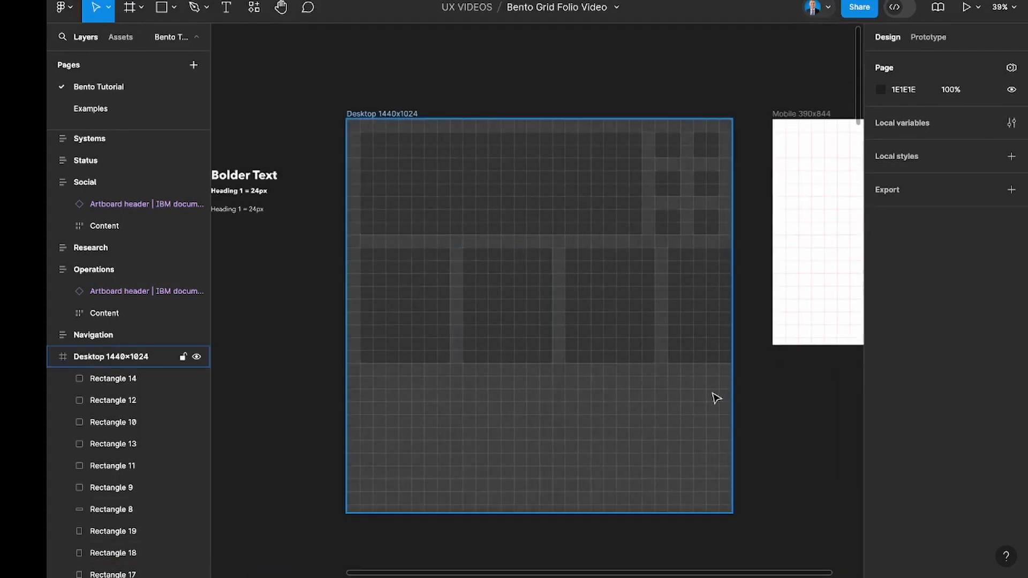
# Undo the last two changes to the row of four showcase tiles.
pyautogui.hotkey('ctrl', 'z')
pyautogui.hotkey('ctrl', 'z')
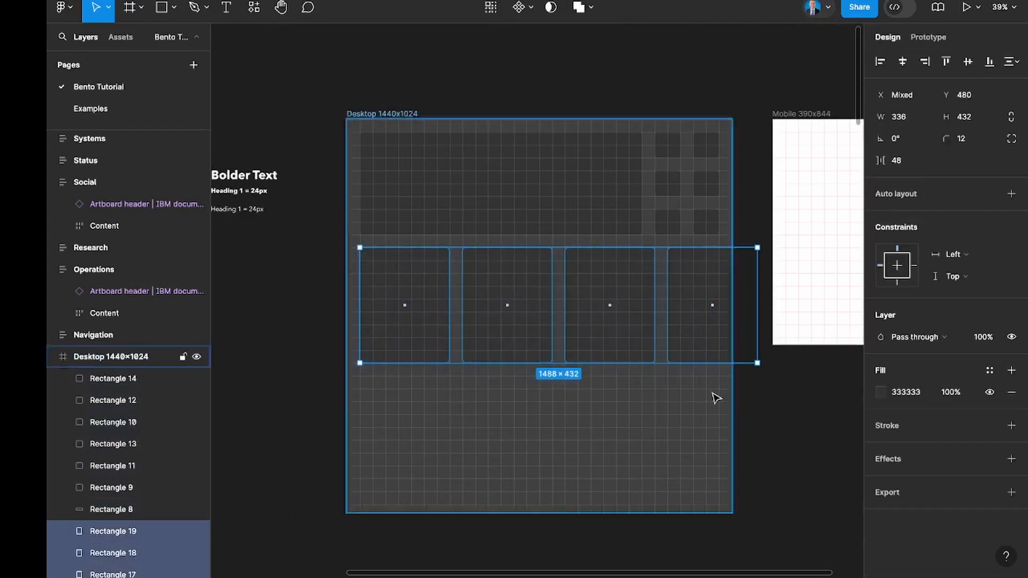
pyautogui.click(598, 217)
pyautogui.click(351, 258)
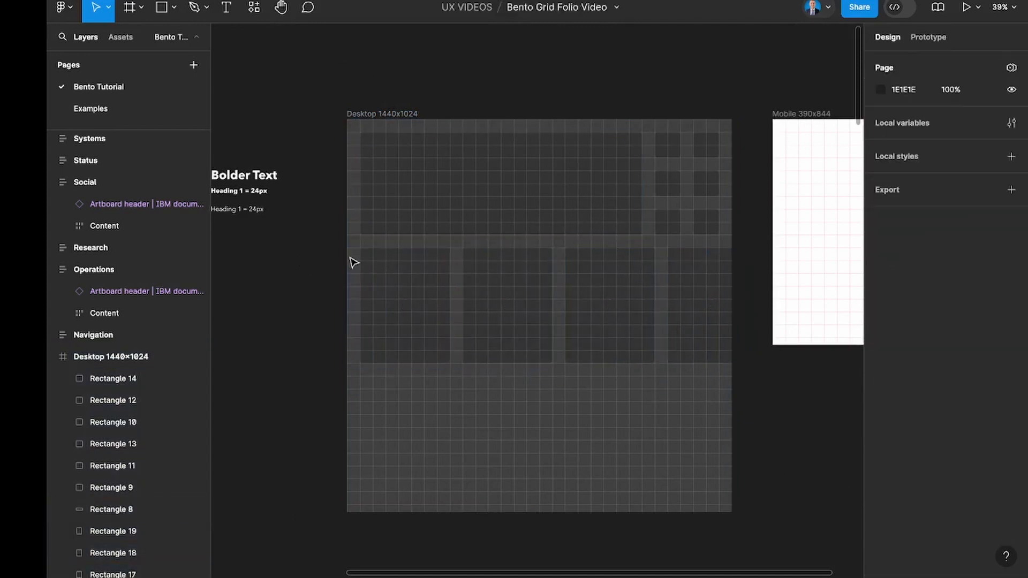
# Check the first showcase tile up close and view the desktop layout with its layout grid temporarily hidden.
pyautogui.scroll(5, 354, 262)
pyautogui.click(374, 259)
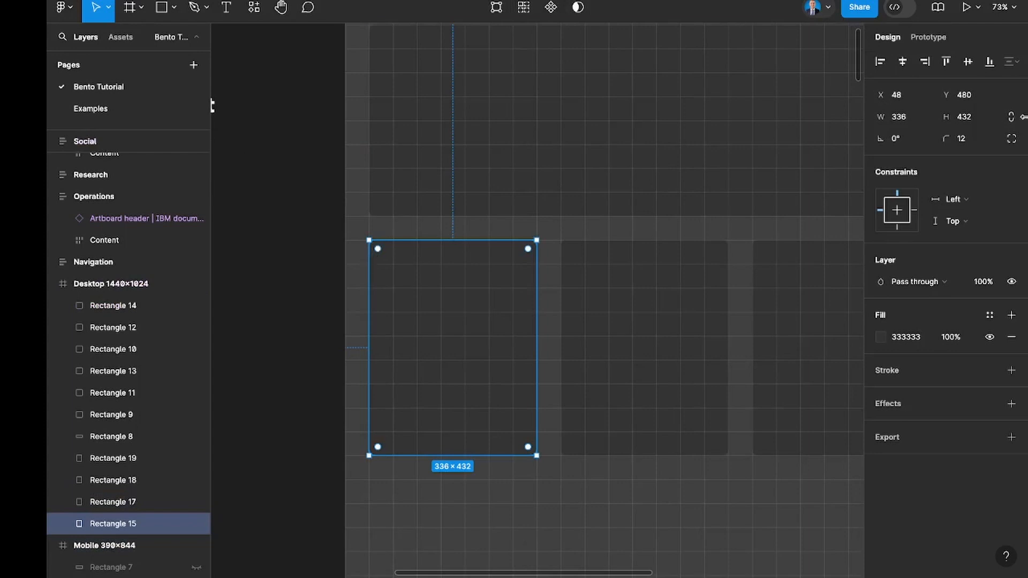
pyautogui.click(295, 226)
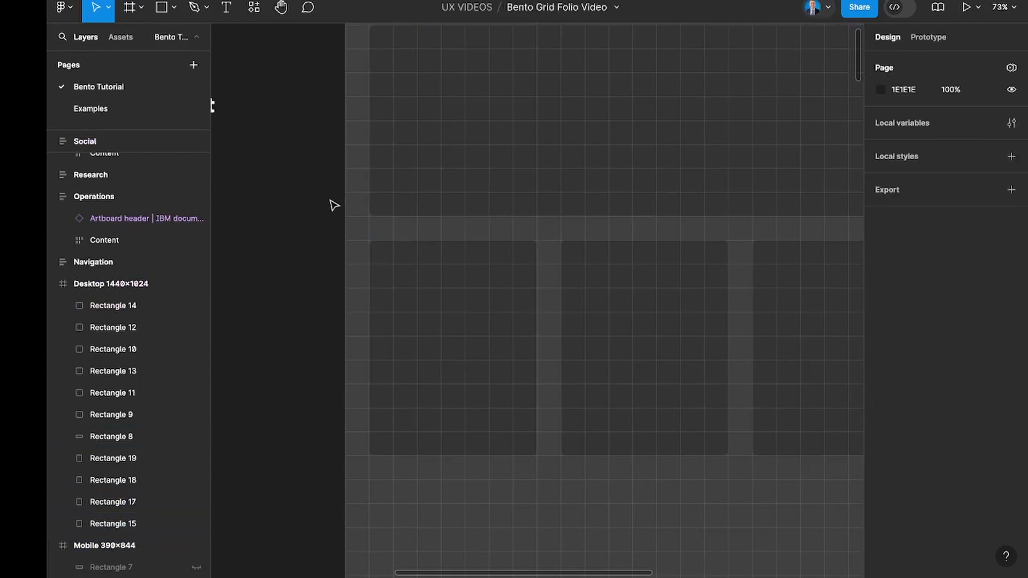
pyautogui.scroll(-5, 334, 205)
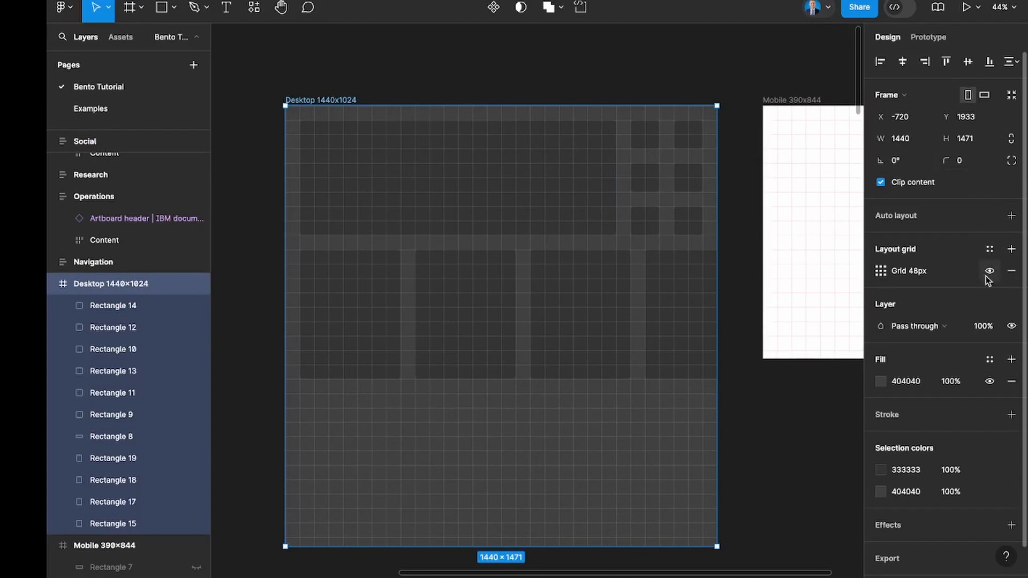
pyautogui.click(990, 273)
pyautogui.click(764, 436)
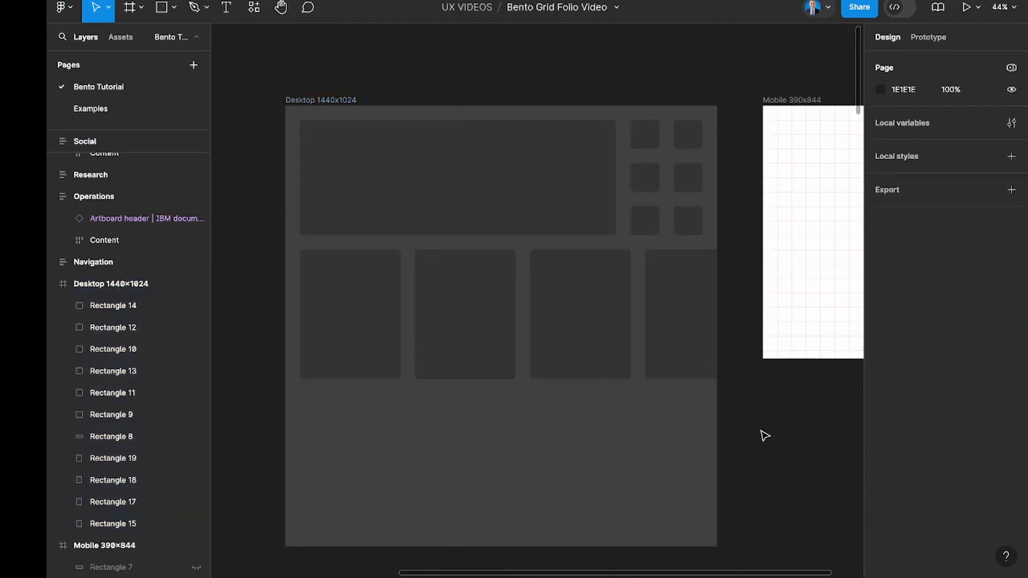
pyautogui.click(293, 95)
pyautogui.click(990, 272)
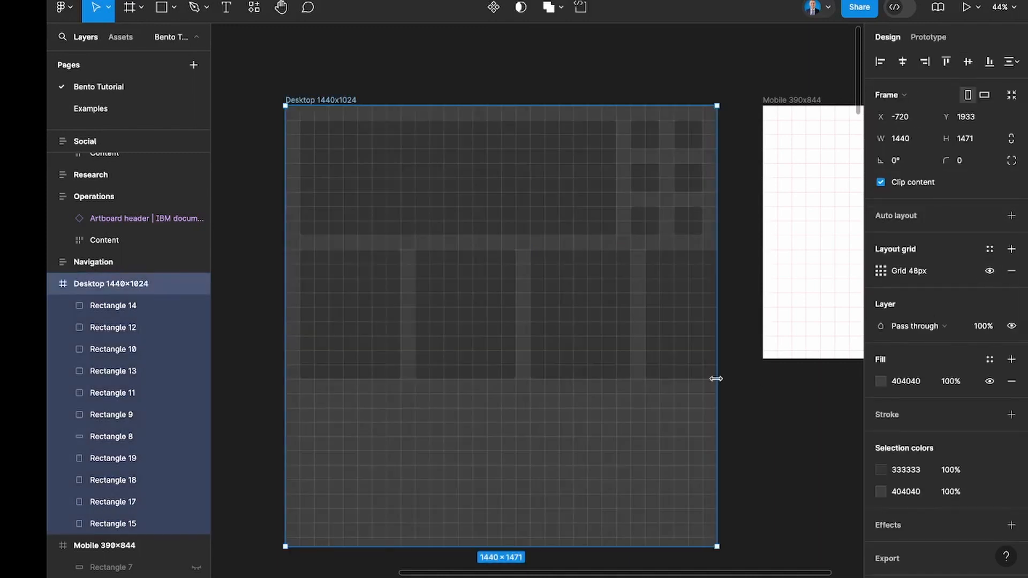
# Look over the avatar and text samples beside the desktop frame and the UI Faces plugin entry.
pyautogui.hscroll(-5, 730, 385)
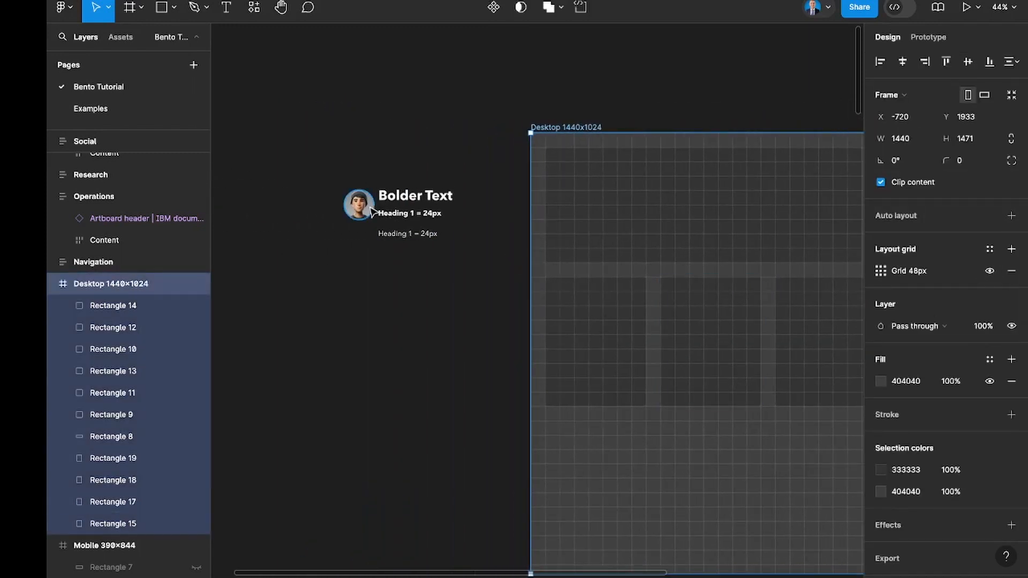
pyautogui.scroll(5, 351, 206)
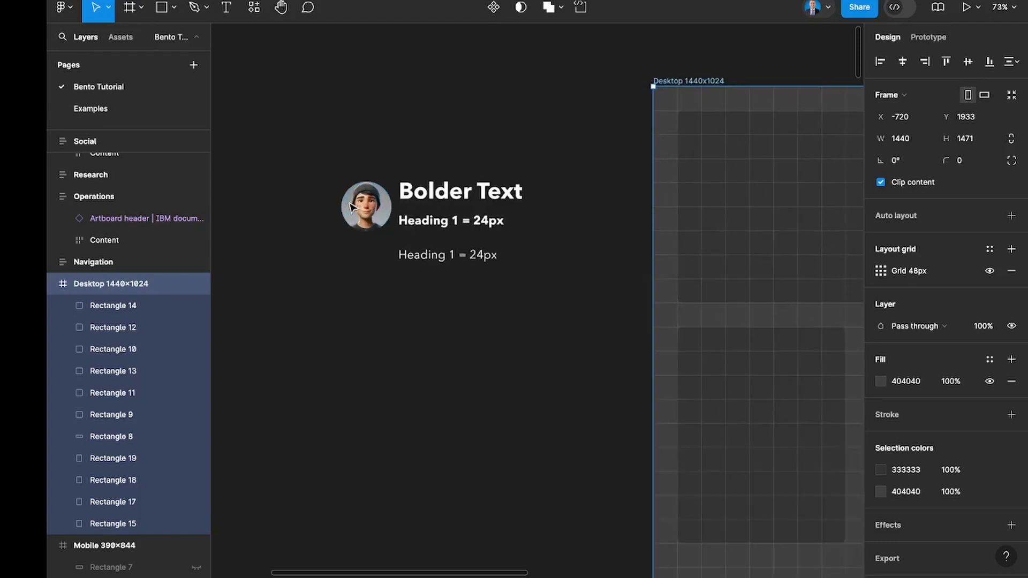
pyautogui.click(452, 204)
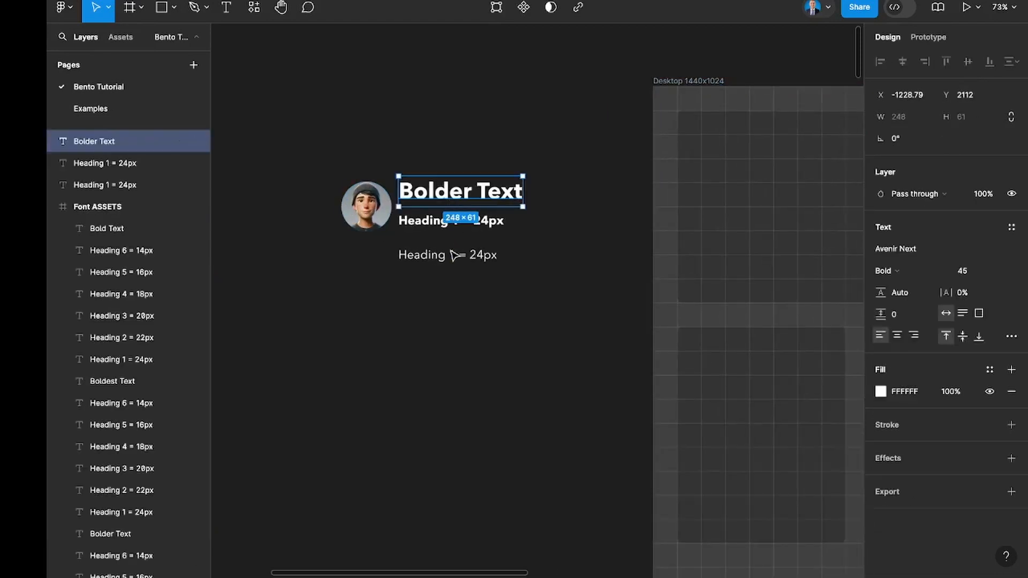
pyautogui.click(362, 202)
pyautogui.scroll(5, 369, 201)
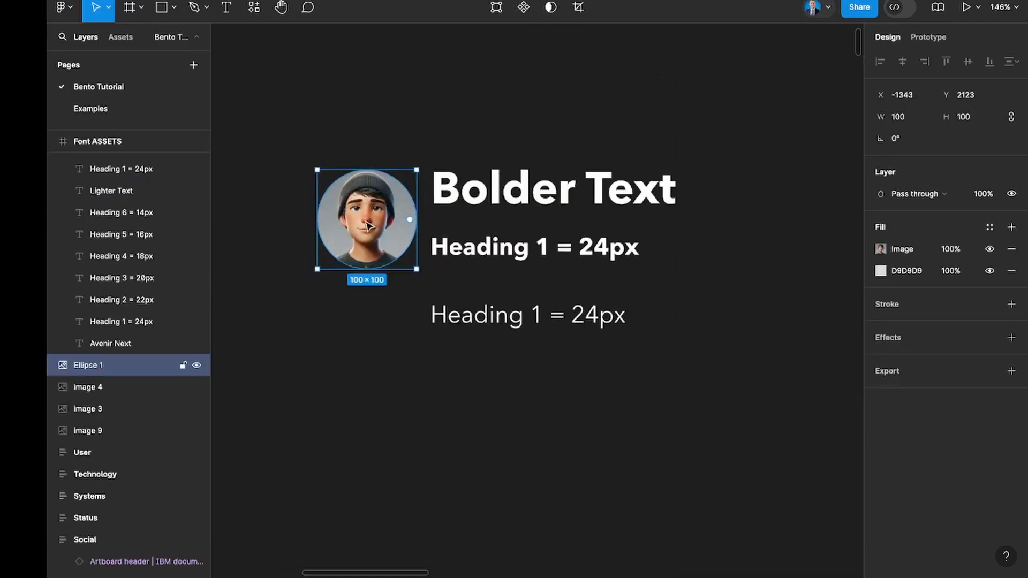
pyautogui.click(254, 7)
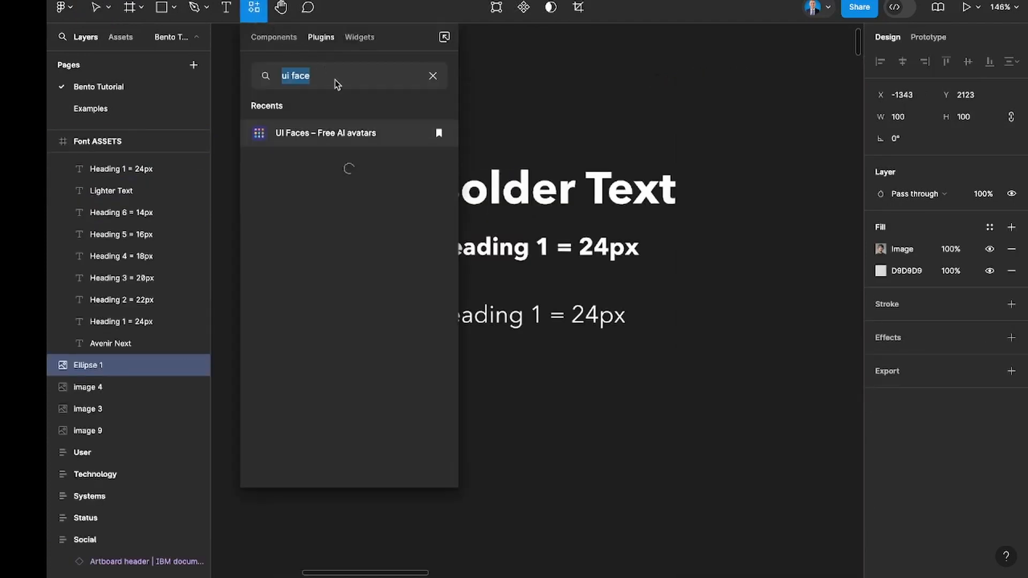
pyautogui.click(503, 82)
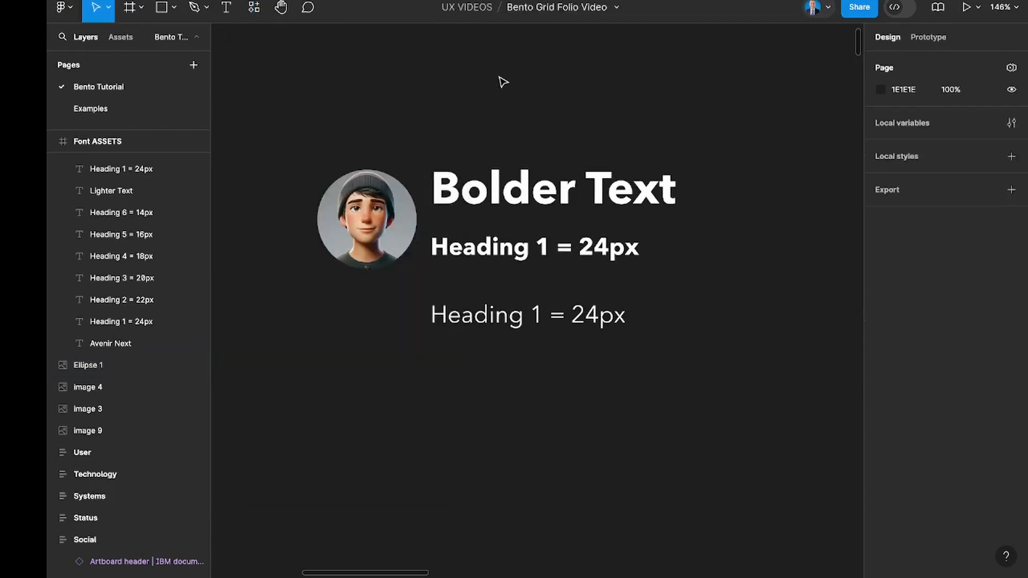
# Place a copy of the round avatar inside the header tile at X 96, Y 96.
pyautogui.click(368, 229)
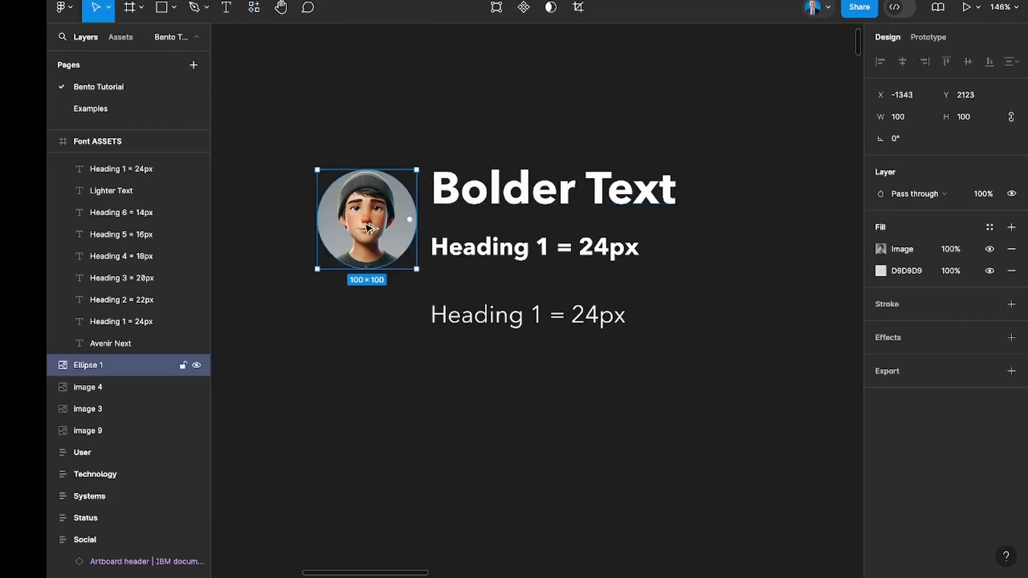
pyautogui.scroll(-5, 370, 228)
pyautogui.moveTo(368, 228); pyautogui.dragTo(769, 176)
# Shrink the header's avatar to 96 × 96 px so that it fits two grid cells.
pyautogui.scroll(5, 769, 175)
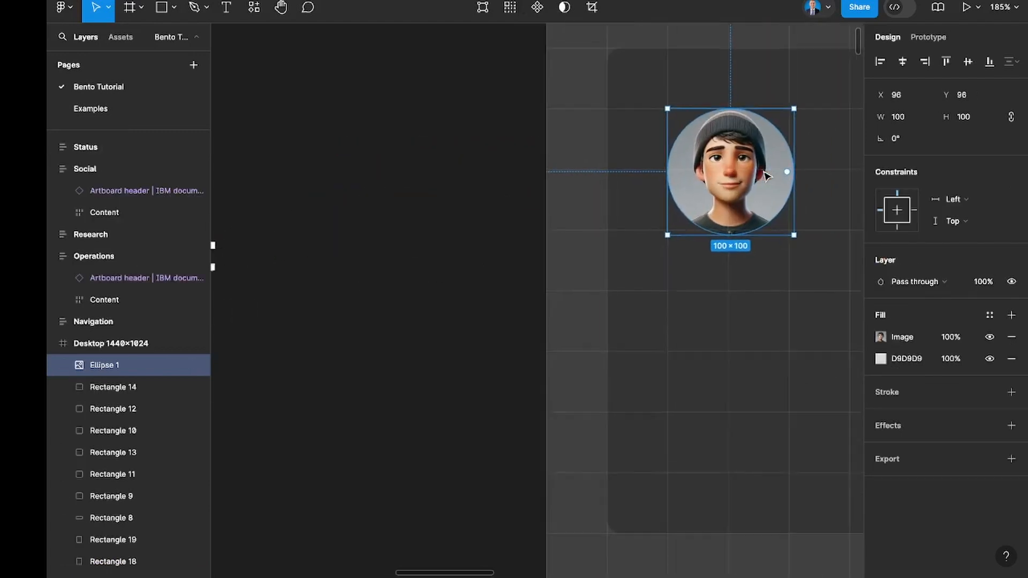
pyautogui.scroll(5, 765, 174)
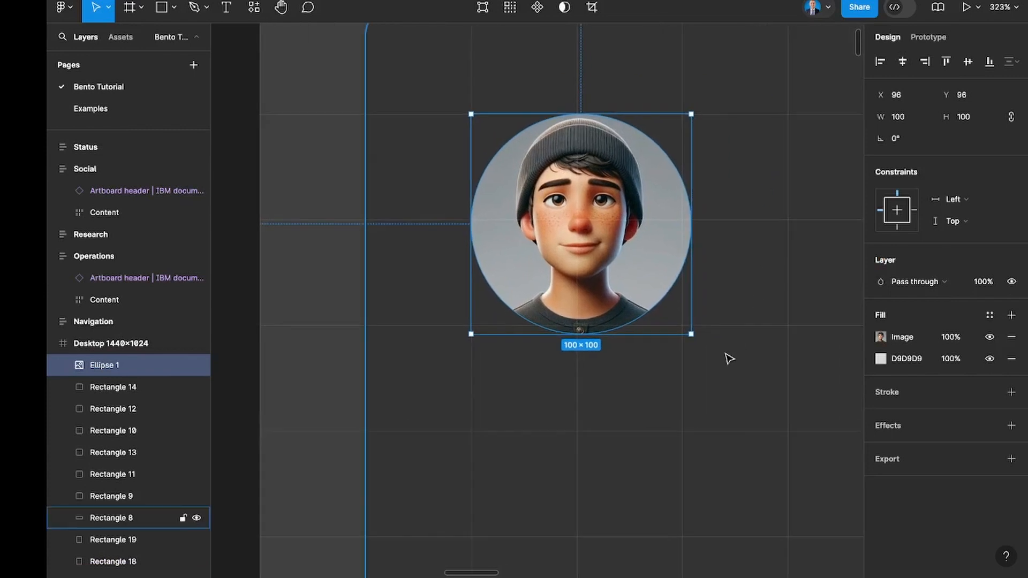
pyautogui.moveTo(688, 329); pyautogui.dragTo(681, 325)
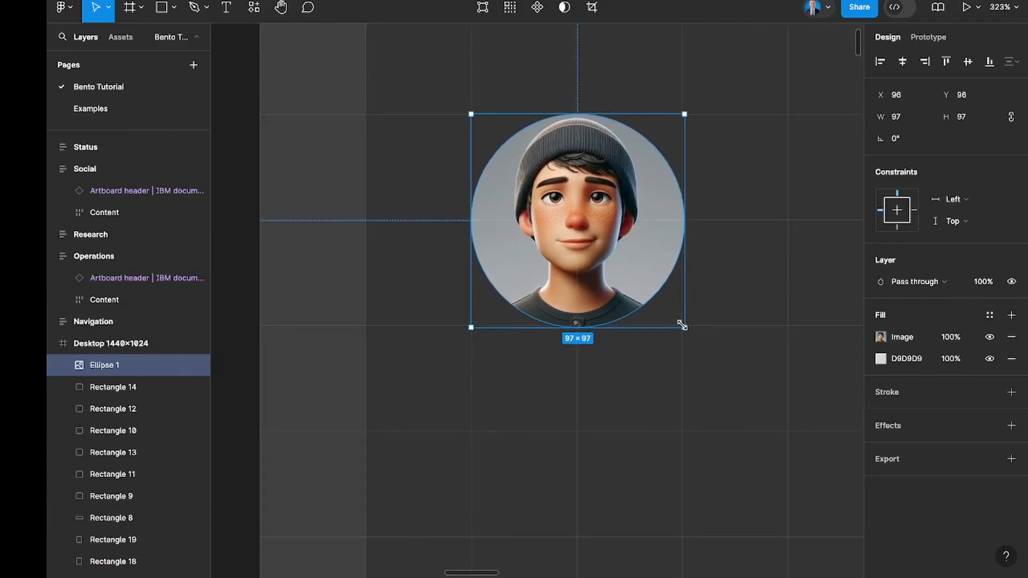
pyautogui.scroll(-10, 681, 325)
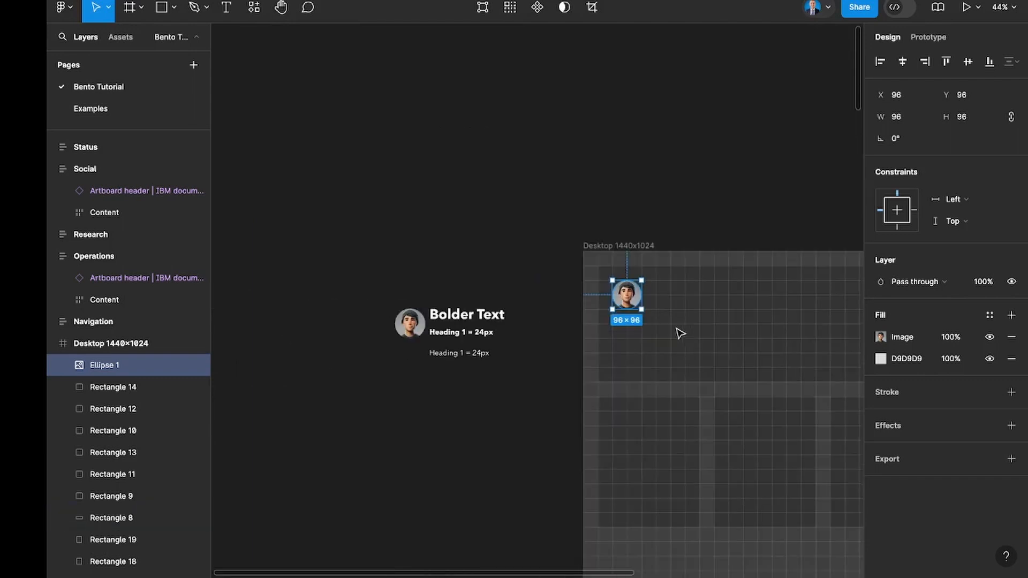
# Place a copy of the Bolder Text sample beside the avatar in the header tile, at about X 285, Y 129.
pyautogui.click(488, 319)
pyautogui.moveTo(728, 307); pyautogui.dragTo(726, 304)
pyautogui.scroll(3, 724, 303)
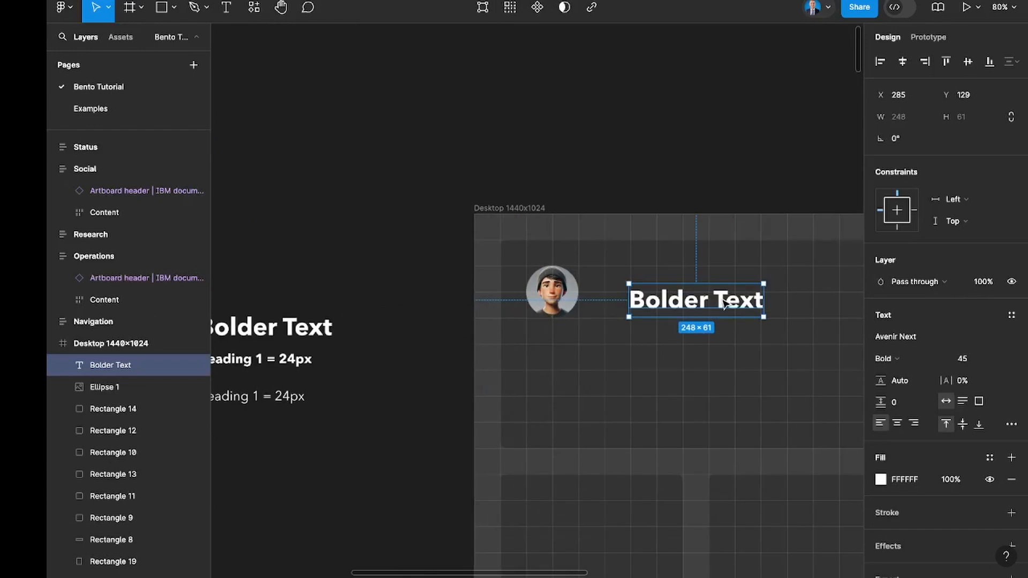
pyautogui.scroll(5, 724, 303)
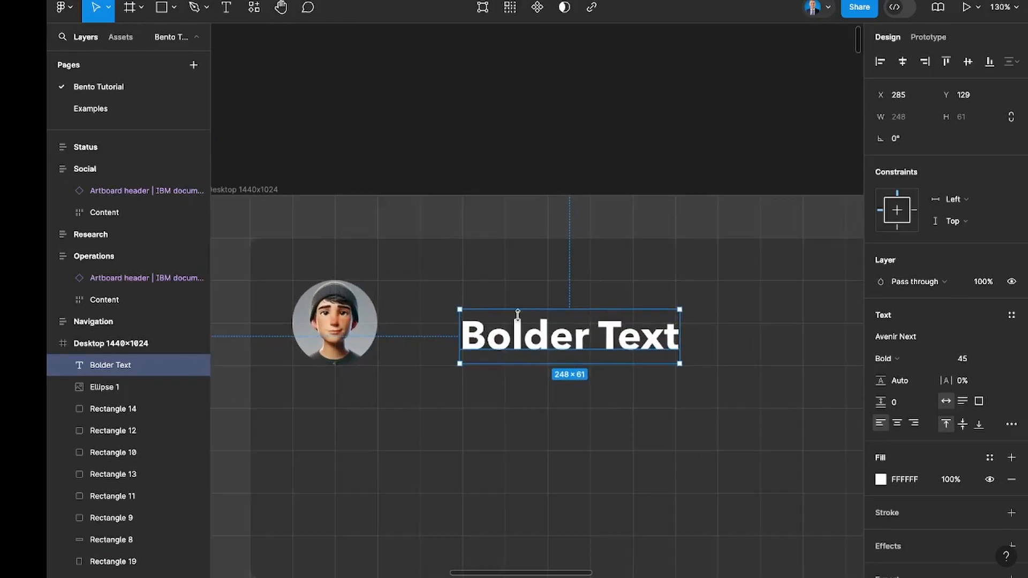
# Move the header's Bolder Text closer to the avatar, to X 237, Y 113, vertically centred beside it.
pyautogui.scroll(4, 366, 315)
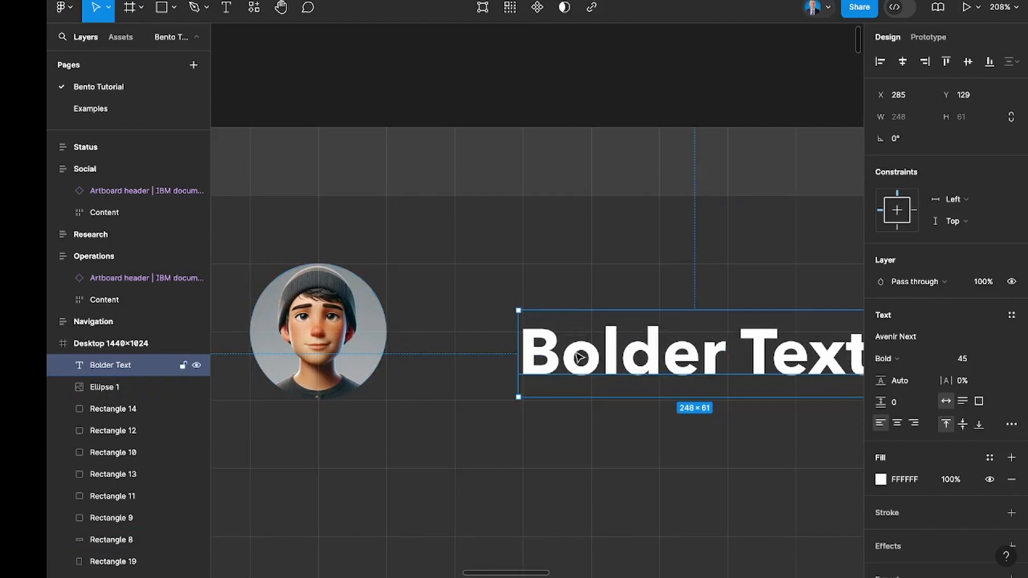
pyautogui.moveTo(550, 342); pyautogui.dragTo(511, 335)
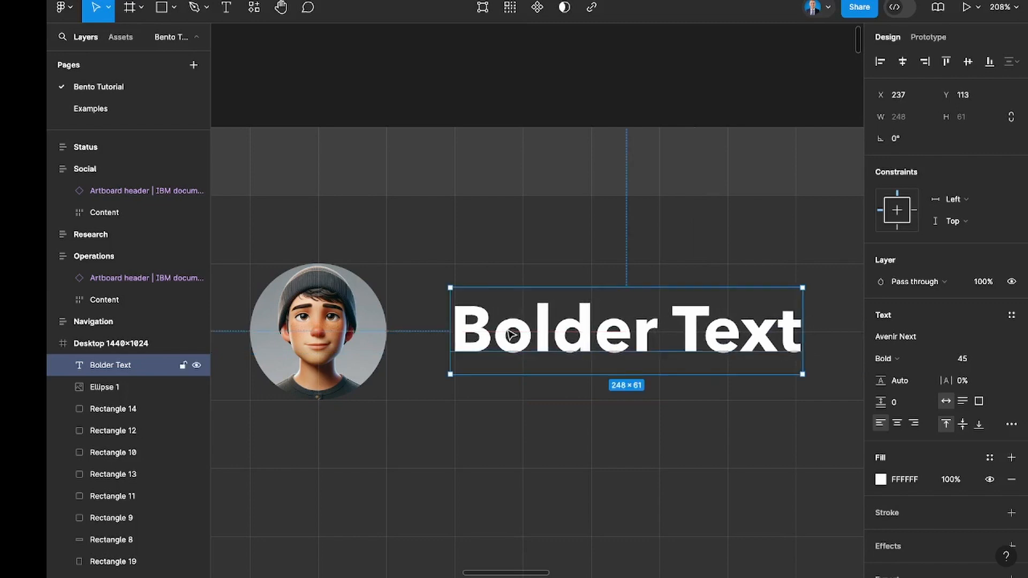
pyautogui.scroll(-5, 797, 364)
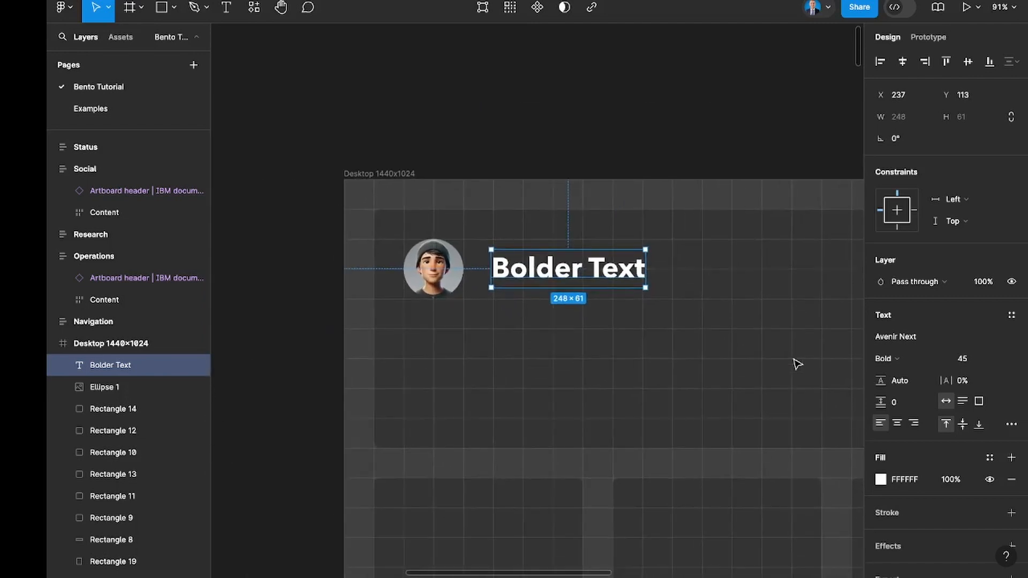
pyautogui.hscroll(4, 797, 365)
pyautogui.scroll(-1, 797, 364)
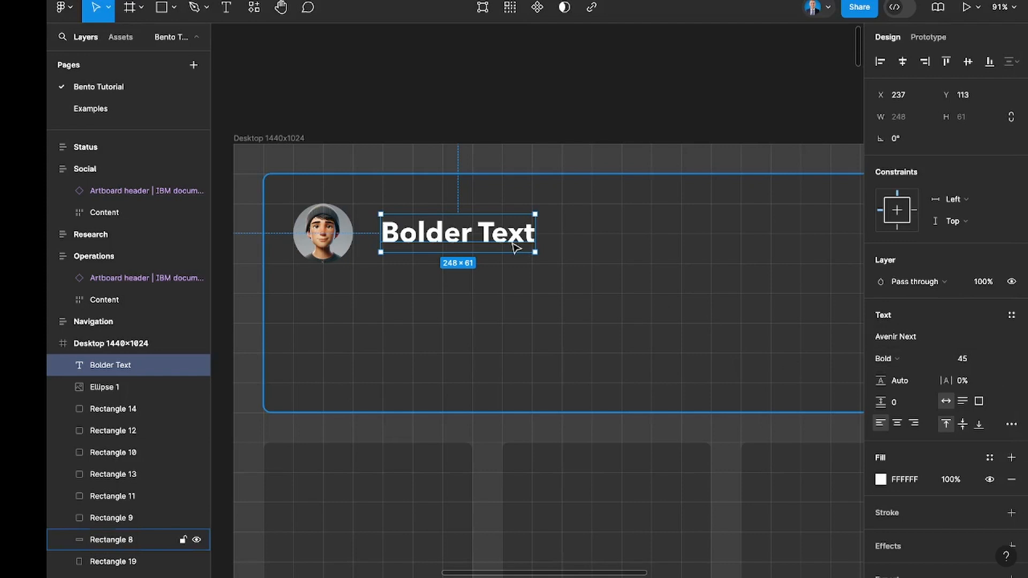
# Scale the header's Bolder Text up to about 463 × 115 px and position it at X 234, Y 72.
pyautogui.press('k')
pyautogui.scroll(4, 516, 247)
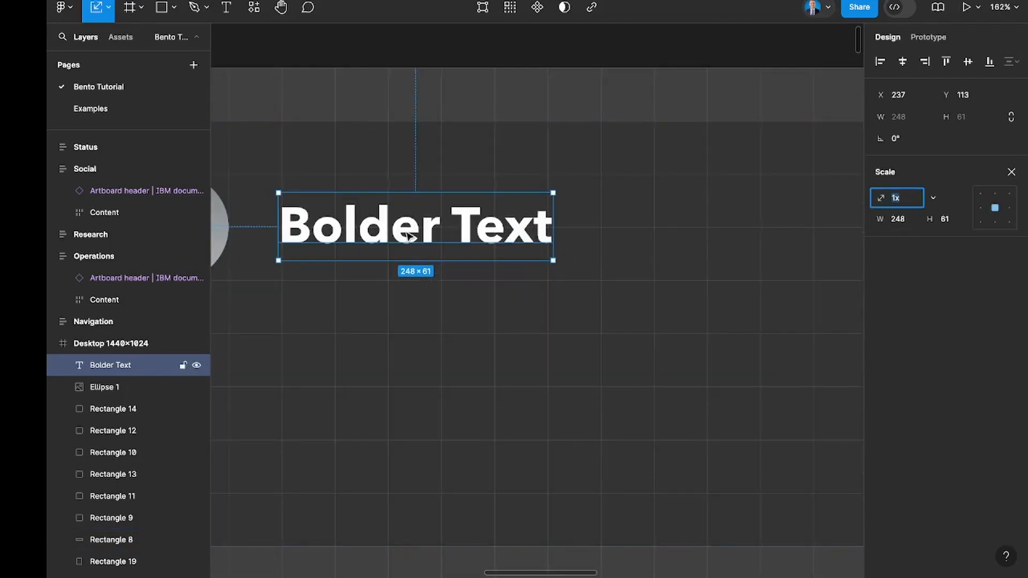
pyautogui.hscroll(-1, 411, 238)
pyautogui.moveTo(612, 197); pyautogui.dragTo(727, 172)
pyautogui.moveTo(445, 245); pyautogui.dragTo(415, 227)
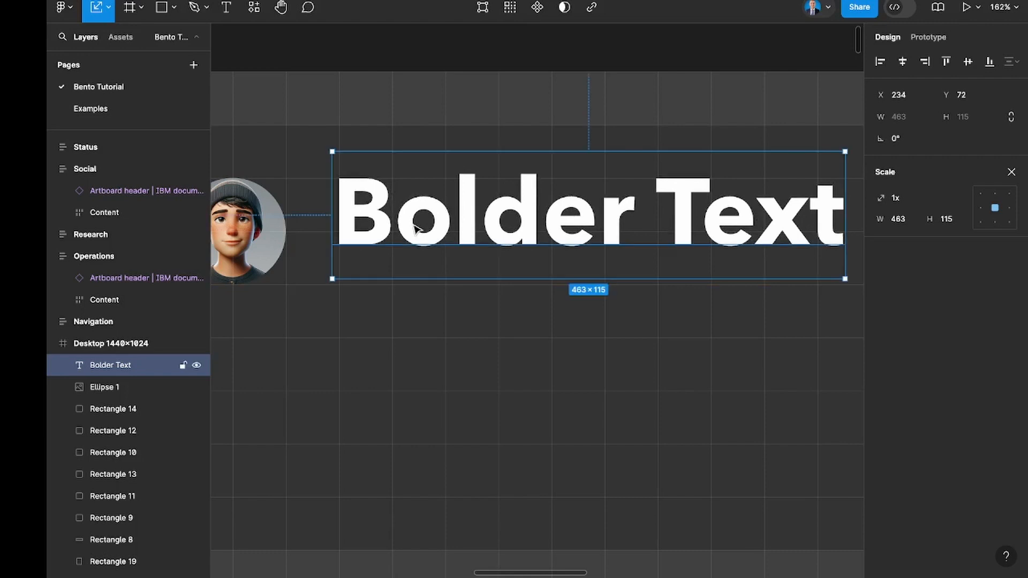
# Try a larger header text by scaling it up proportionally to about 624 × 155 px.
pyautogui.hscroll(5, 416, 229)
pyautogui.moveTo(704, 262); pyautogui.dragTo(814, 305)
pyautogui.scroll(-5, 814, 307)
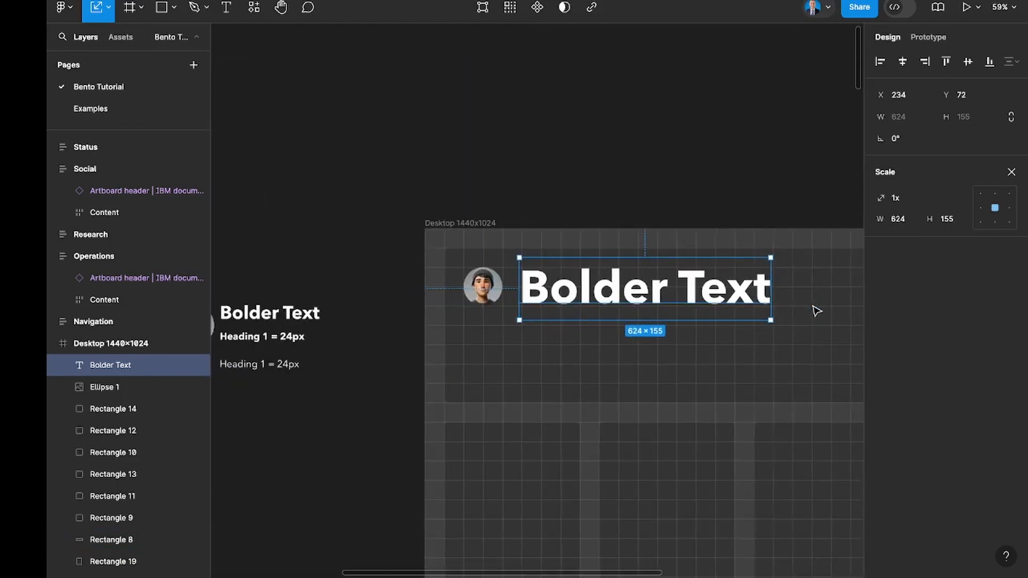
pyautogui.hscroll(4, 816, 311)
pyautogui.scroll(-2, 816, 311)
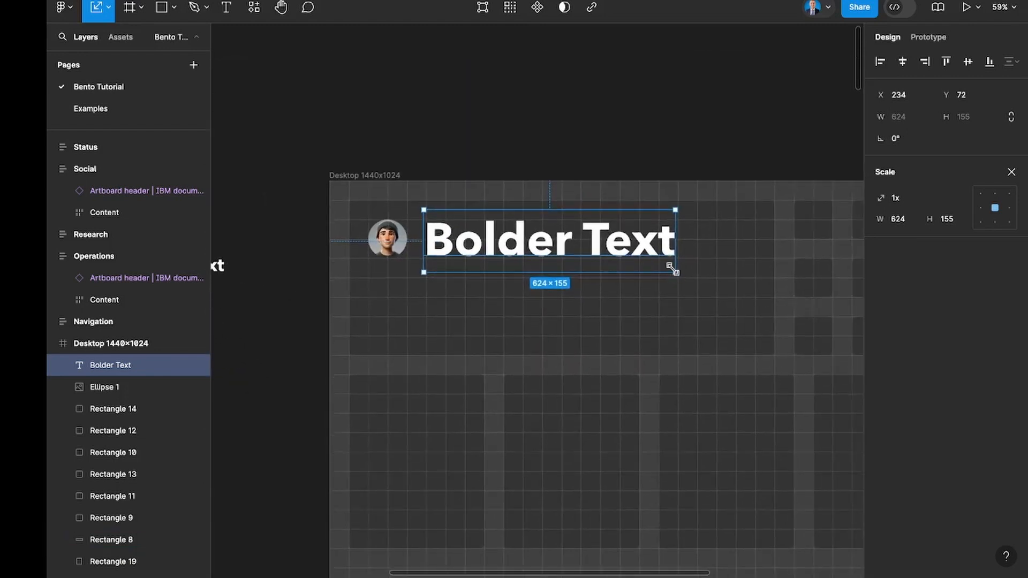
# Scale the header text down proportionally to about 397 × 99 px, keeping its X 234, Y 72 position.
pyautogui.moveTo(664, 267); pyautogui.dragTo(591, 241)
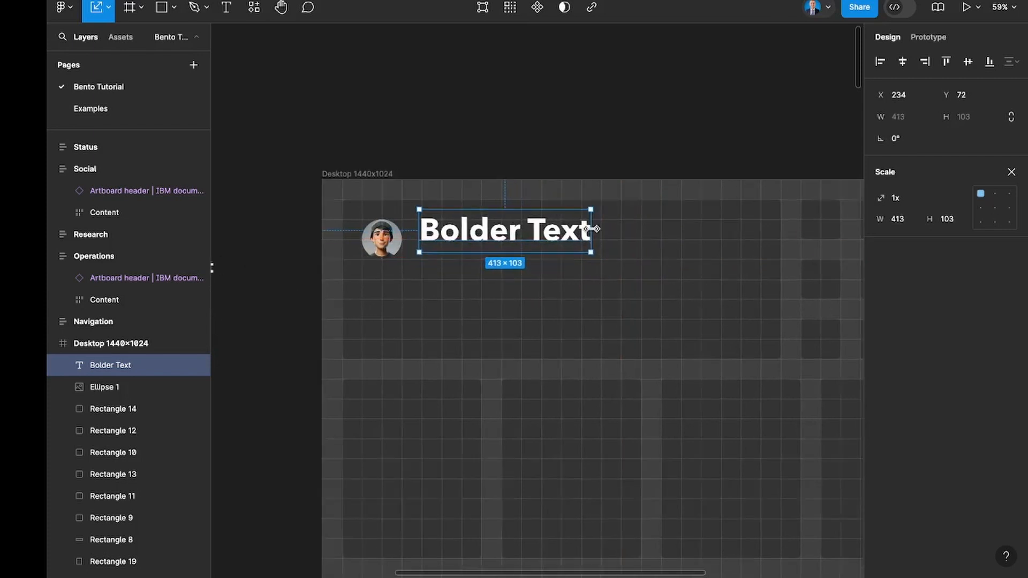
pyautogui.scroll(5, 591, 236)
pyautogui.moveTo(632, 314); pyautogui.dragTo(608, 306)
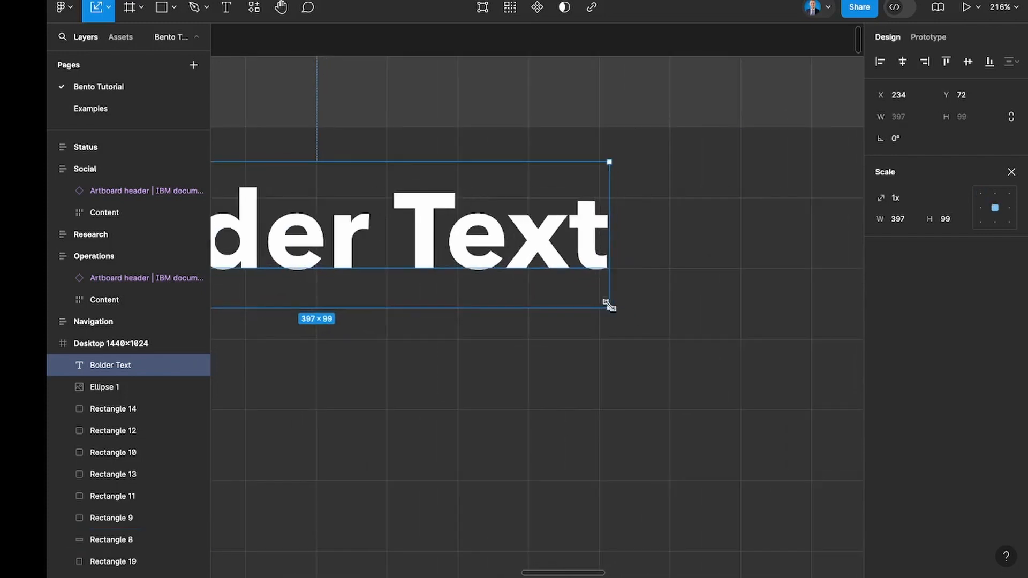
pyautogui.click(644, 245)
pyautogui.hscroll(-5, 590, 282)
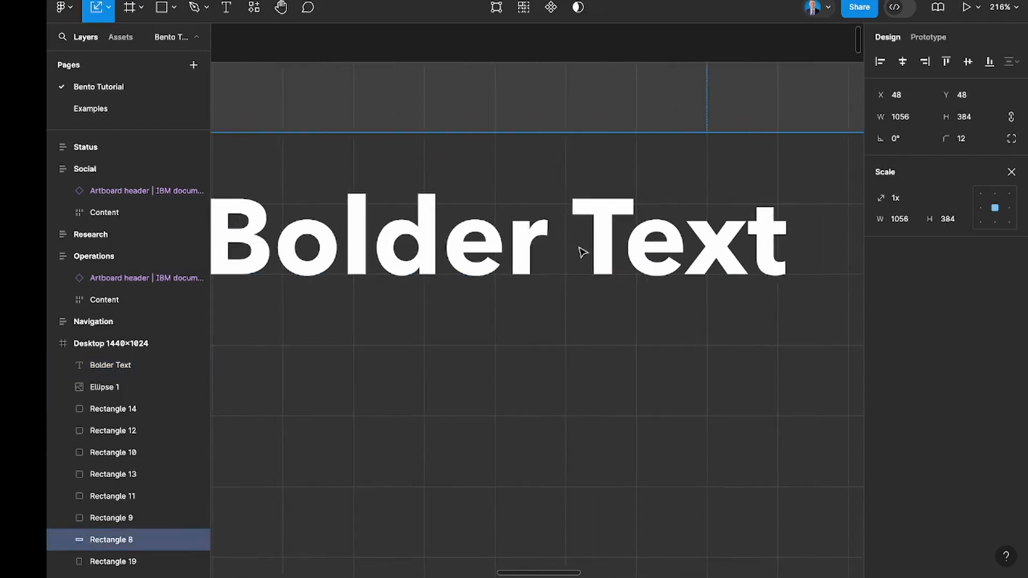
pyautogui.hscroll(-6, 580, 253)
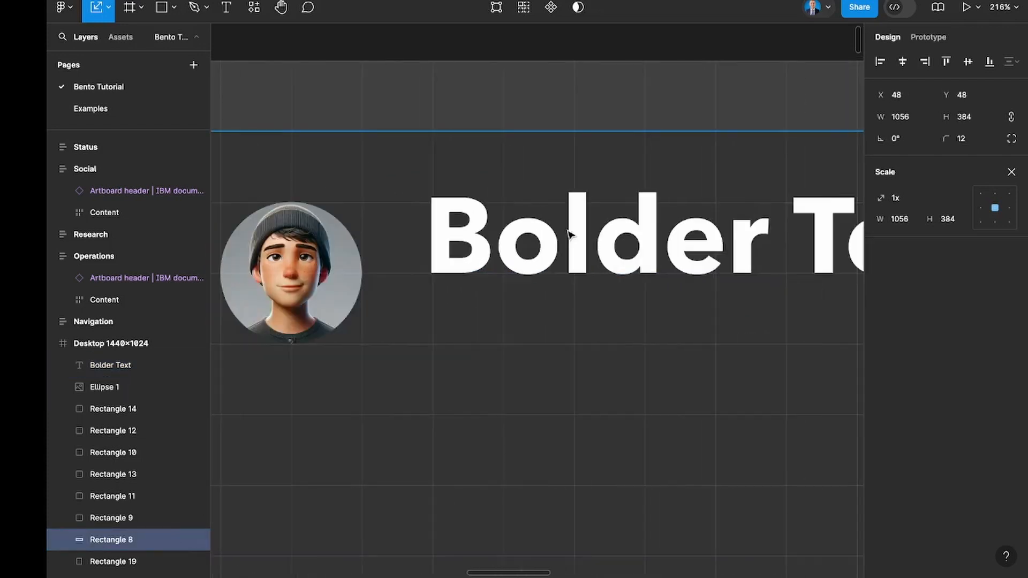
# Shrink the header text to about 377 × 94 px and place it at X 254, Y 75, fitting its capitals to one grid row.
pyautogui.click(488, 230)
pyautogui.scroll(5, 476, 196)
pyautogui.moveTo(454, 130); pyautogui.dragTo(522, 178)
pyautogui.moveTo(603, 283); pyautogui.dragTo(604, 278)
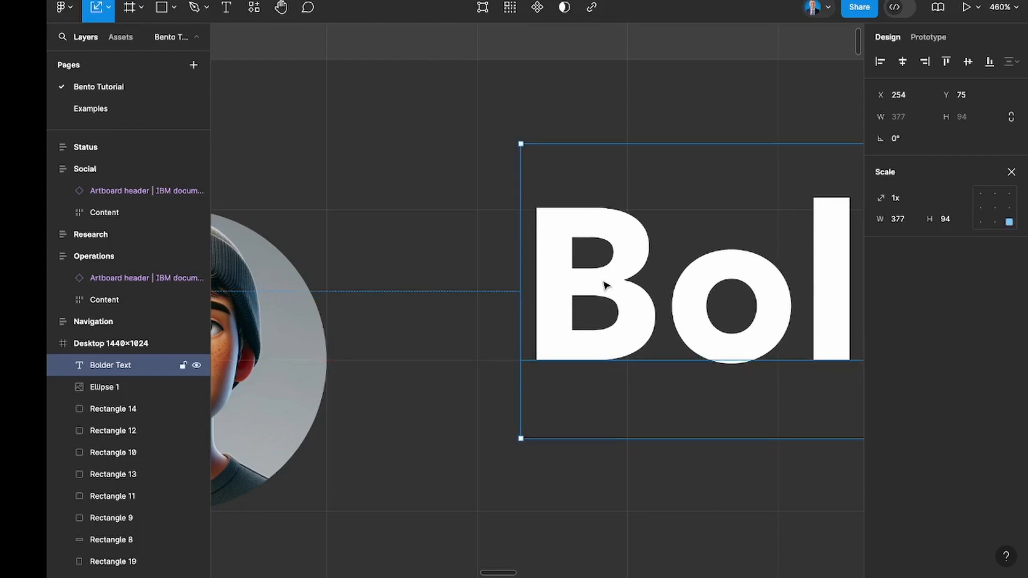
# Leave the Scale tool and set the header text's font size to 67.
pyautogui.click(1007, 176)
pyautogui.click(973, 358)
pyautogui.press('Down')
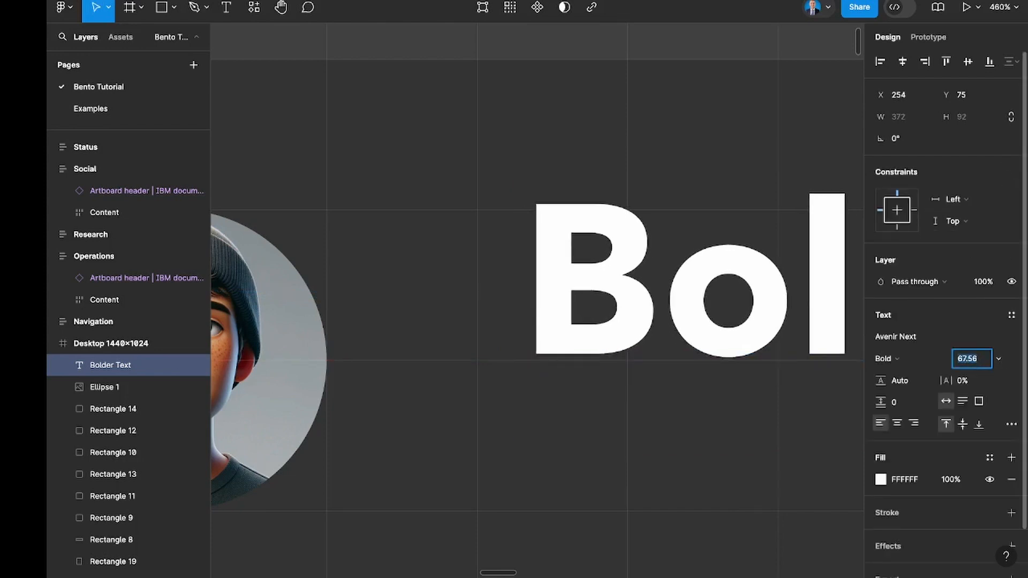
pyautogui.write('67')
pyautogui.press('Return')
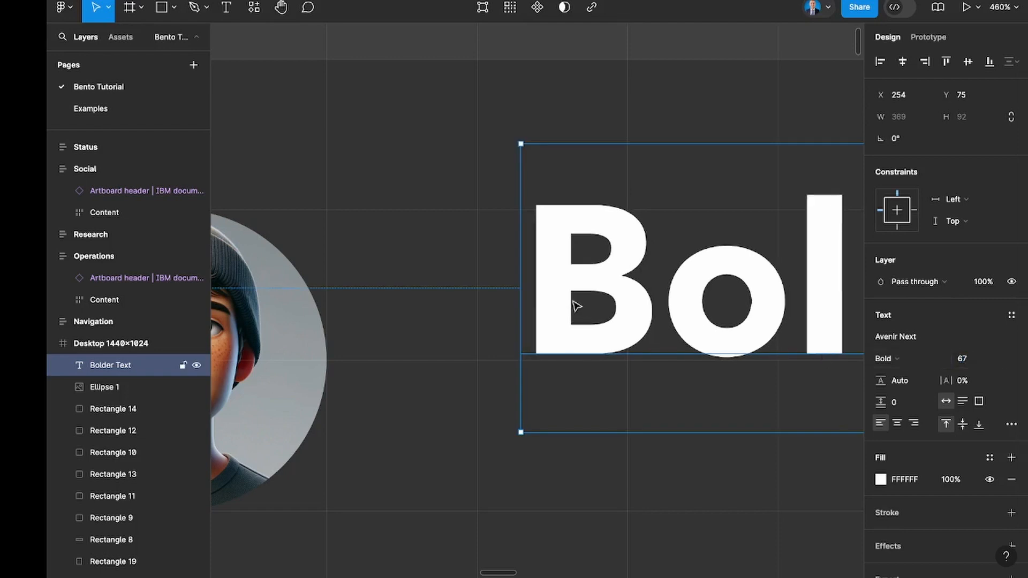
# Move the header text to X 235, Y 77 so that its letters align with the grid lines beside the avatar.
pyautogui.moveTo(522, 284); pyautogui.dragTo(563, 282)
pyautogui.hotkey('ctrl', 'z')
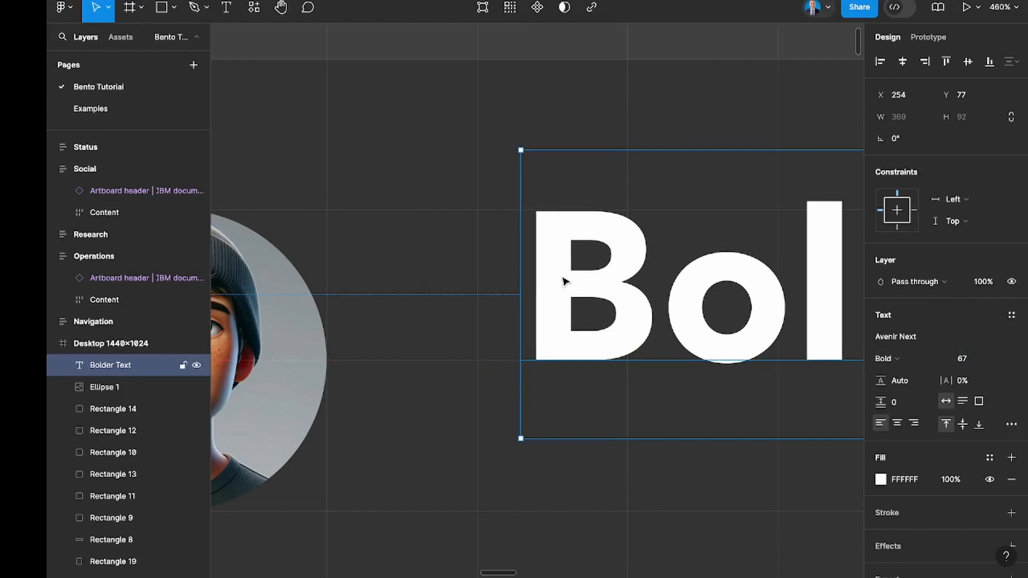
pyautogui.scroll(-5, 564, 281)
pyautogui.moveTo(559, 280); pyautogui.dragTo(540, 277)
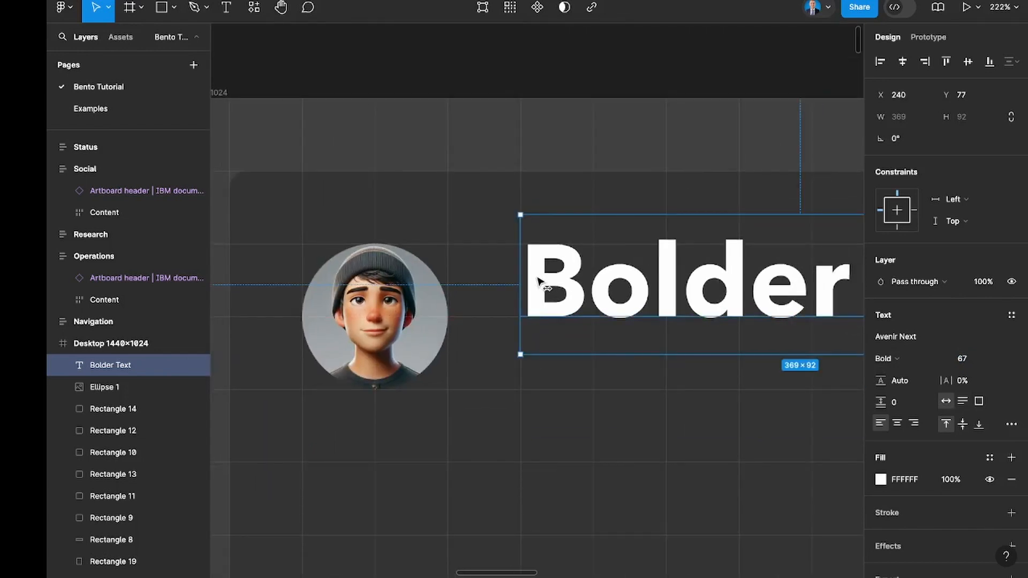
pyautogui.press('Left')
pyautogui.press('Left')
pyautogui.press('Left')
pyautogui.press('Left')
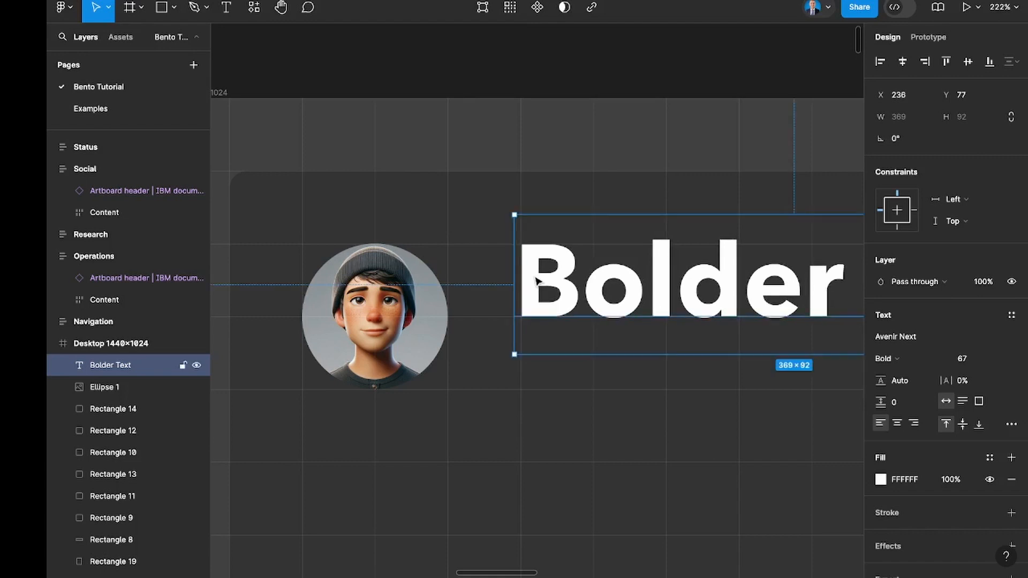
pyautogui.press('Left')
pyautogui.scroll(-5, 537, 280)
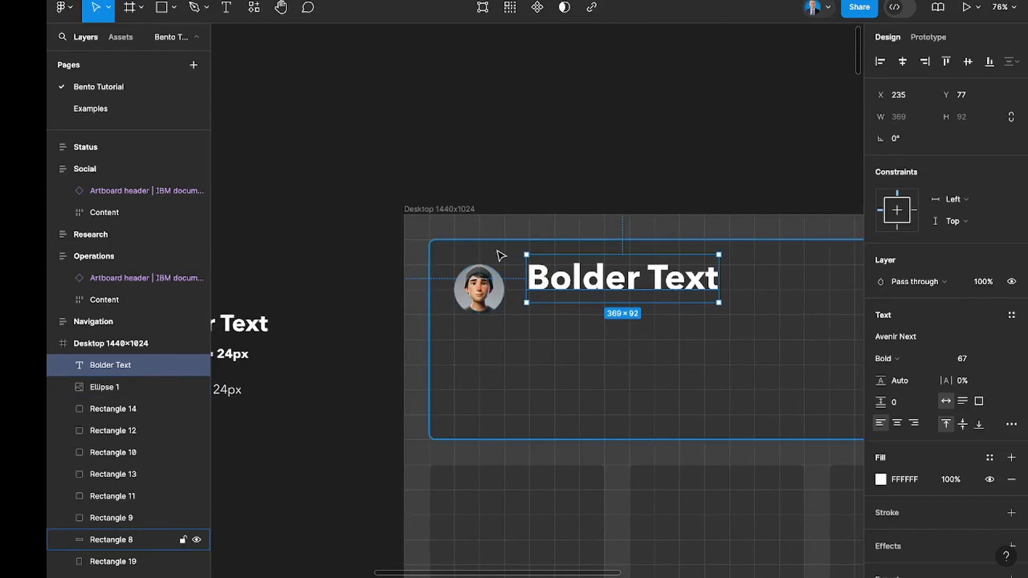
# Draw a 227 × 48 px spacing rectangle in the header tile's upper-left corner, at X 48, Y 48.
pyautogui.scroll(3, 450, 269)
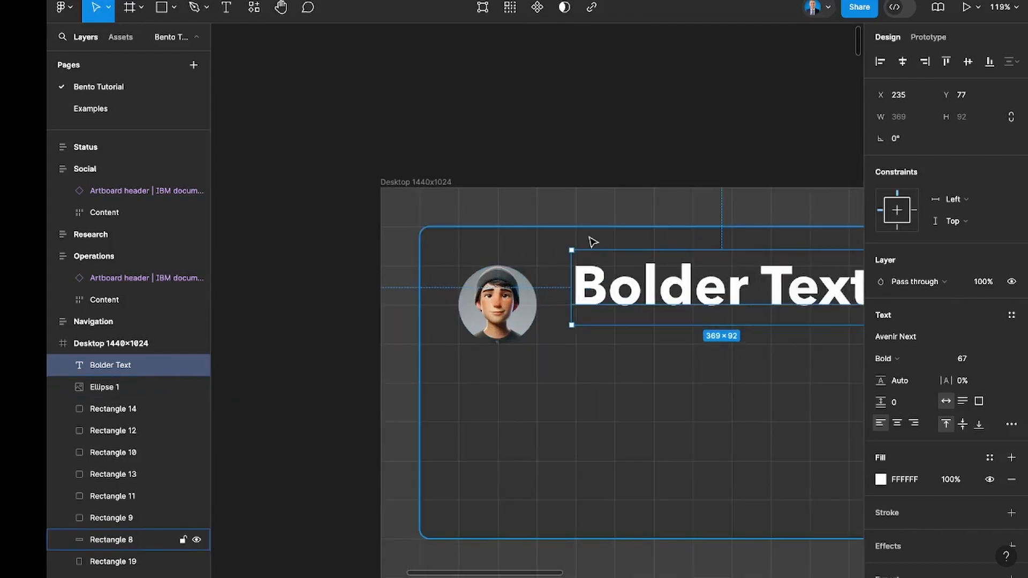
pyautogui.click(590, 237)
pyautogui.press('r')
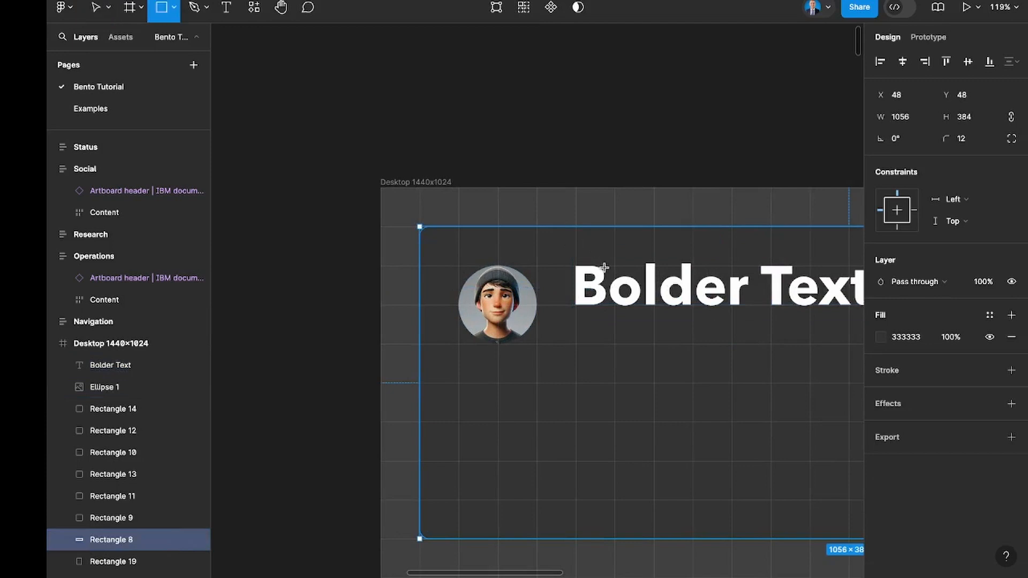
pyautogui.moveTo(604, 265); pyautogui.dragTo(420, 228)
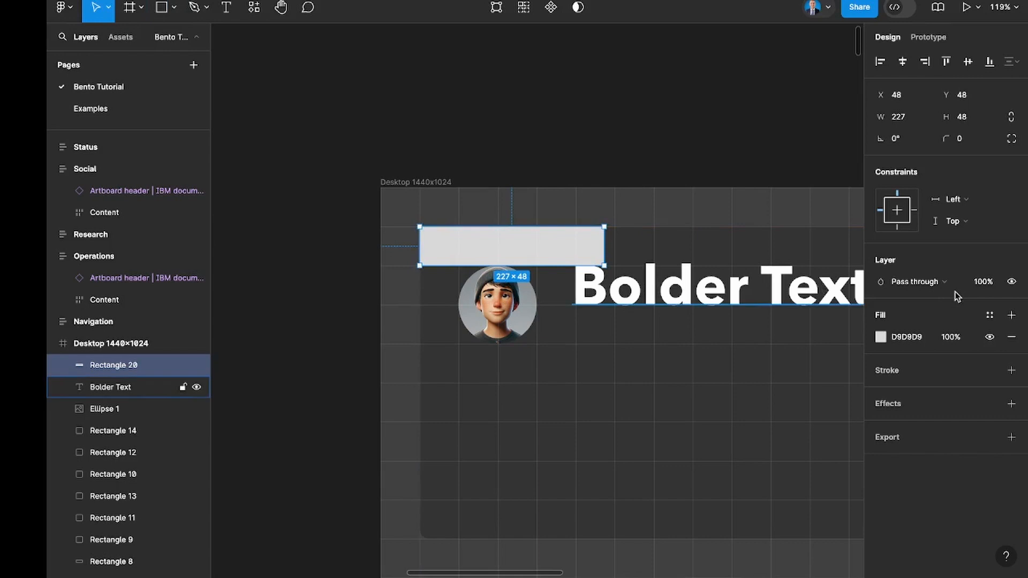
# Fill the spacing rectangle with yellow FFFF00 and set its layer opacity to 30%.
pyautogui.click(907, 337)
pyautogui.press('BackSpace')
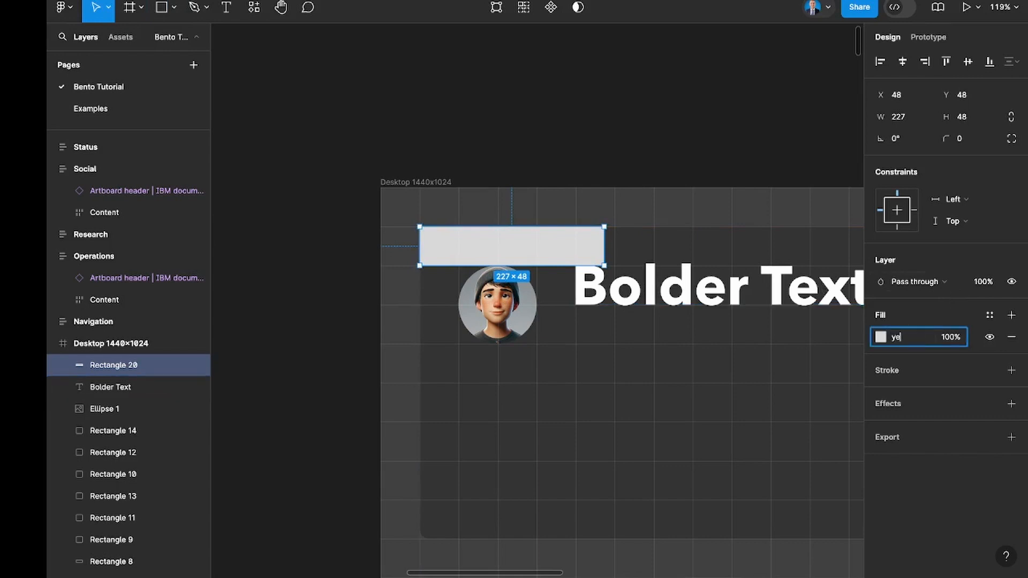
pyautogui.press('Return')
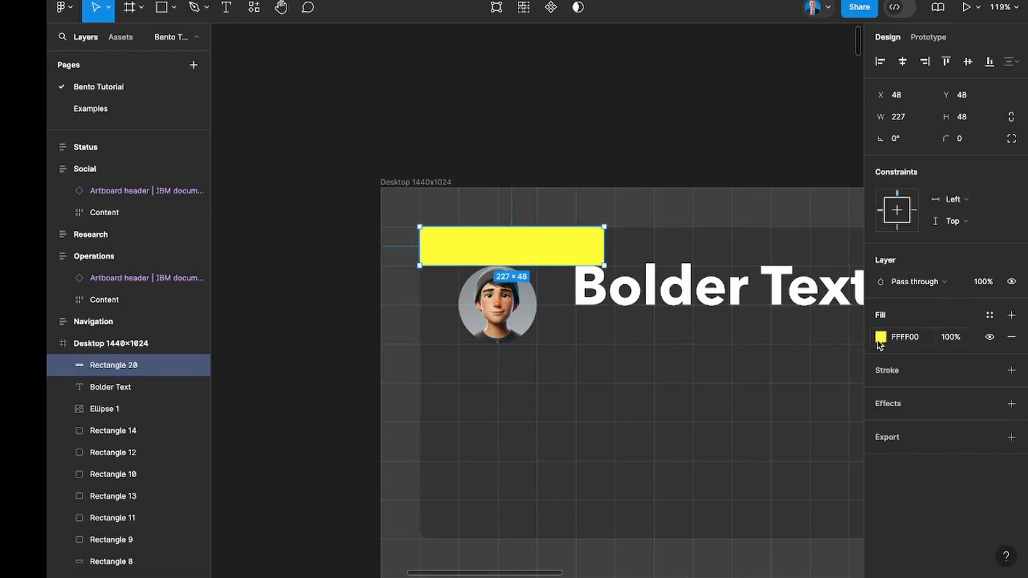
pyautogui.press('3')
pyautogui.click(550, 322)
pyautogui.click(562, 262)
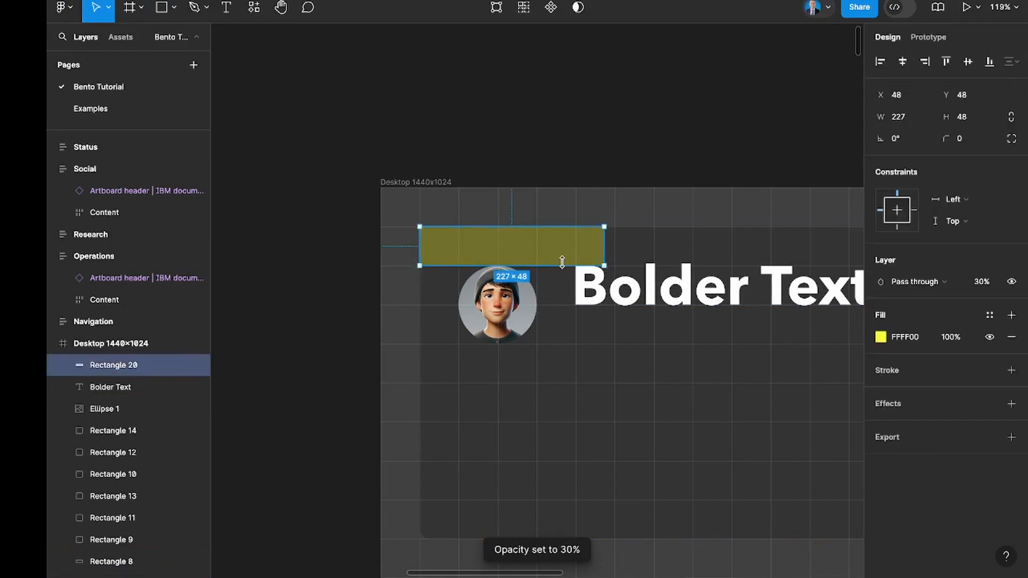
# Place two copies of the yellow bar, rotated to -90°, on either side of the avatar, the second at X 240, Y 91.
pyautogui.hotkey('ctrl', 'd')
pyautogui.moveTo(613, 303); pyautogui.dragTo(529, 385)
pyautogui.moveTo(515, 261); pyautogui.dragTo(562, 364)
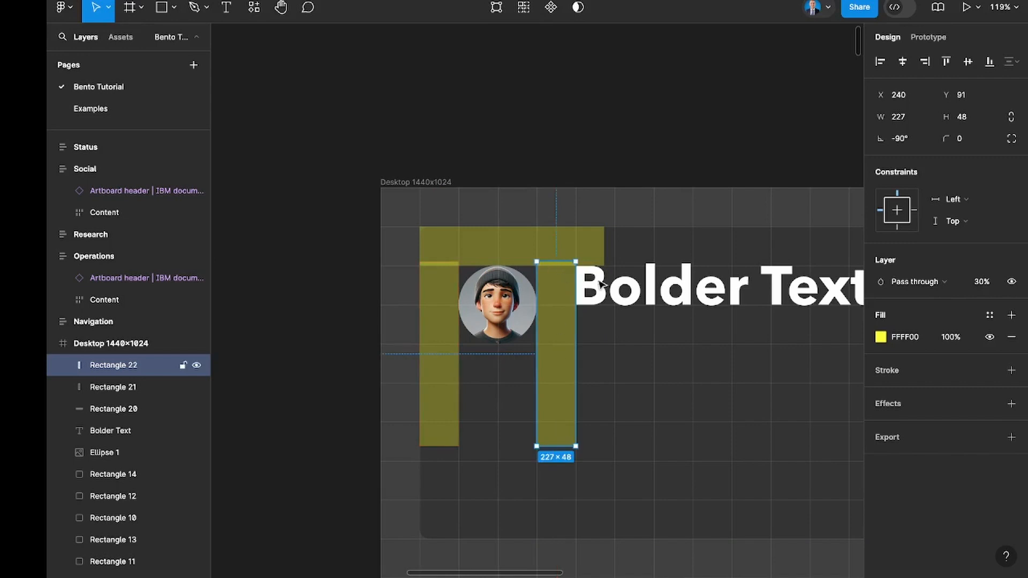
pyautogui.scroll(-5, 578, 364)
pyautogui.scroll(-3, 584, 372)
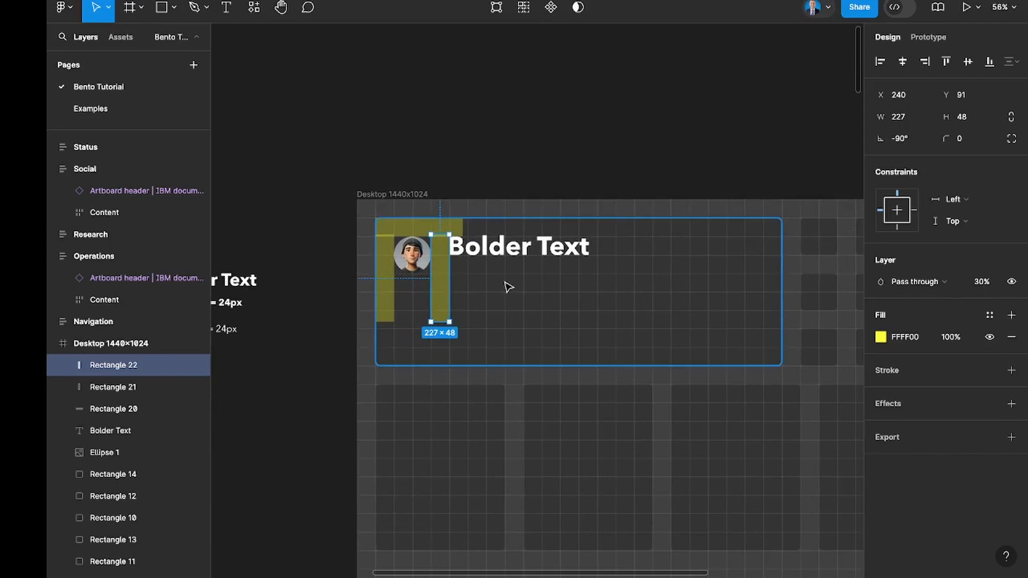
# Duplicate the vertical yellow bar and align the copy to the header tile's right edge.
pyautogui.hotkey('ctrl', 'd')
pyautogui.keyDown('shift'); pyautogui.click(739, 300); pyautogui.keyUp('shift')
pyautogui.click(924, 62)
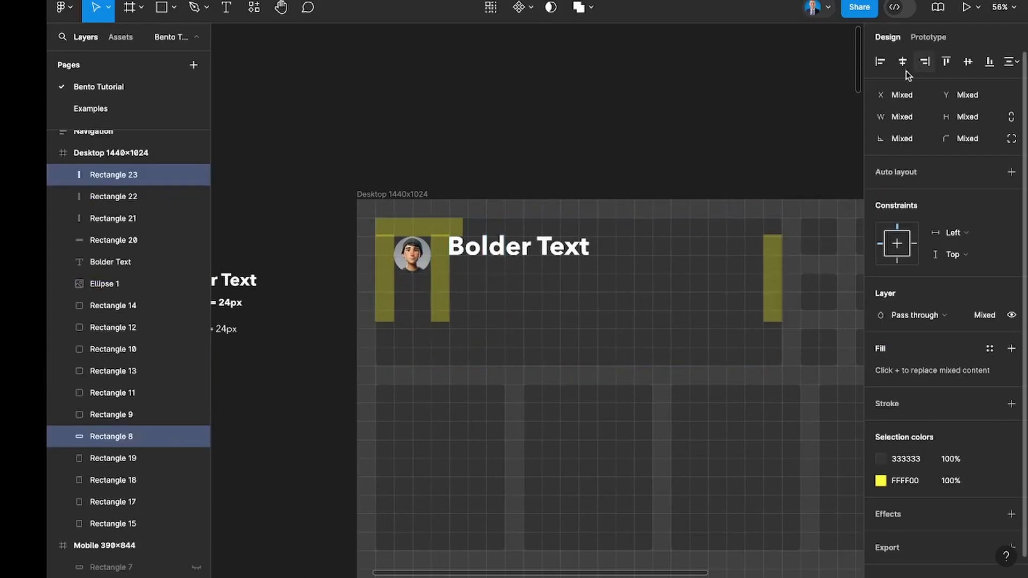
# Align a copy of the horizontal yellow bar to the header tile's bottom edge and shorten the bar between avatar and text to 149 px.
pyautogui.click(445, 235)
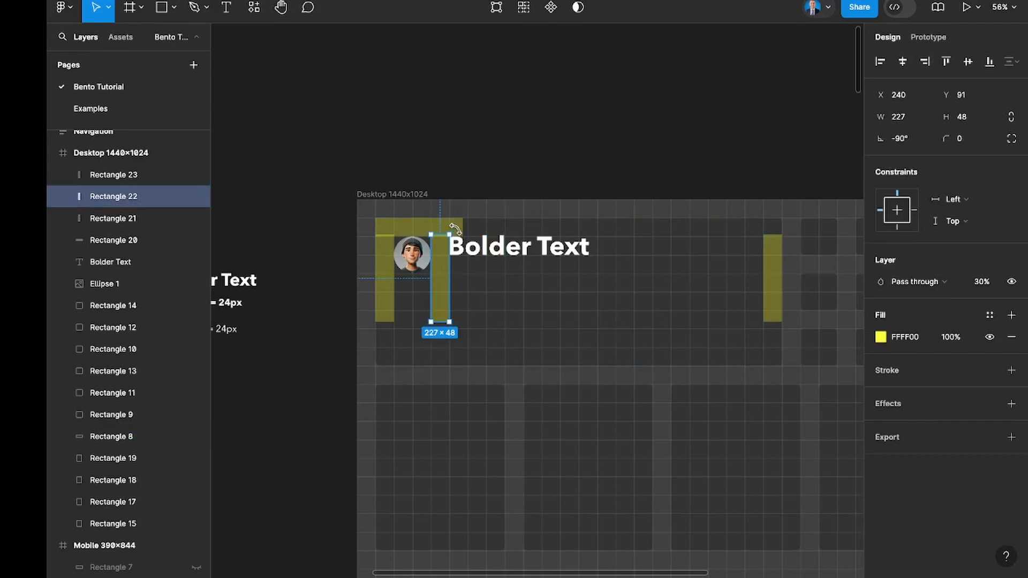
pyautogui.click(455, 230)
pyautogui.hotkey('ctrl', 'd')
pyautogui.keyDown('shift'); pyautogui.click(523, 294); pyautogui.keyUp('shift')
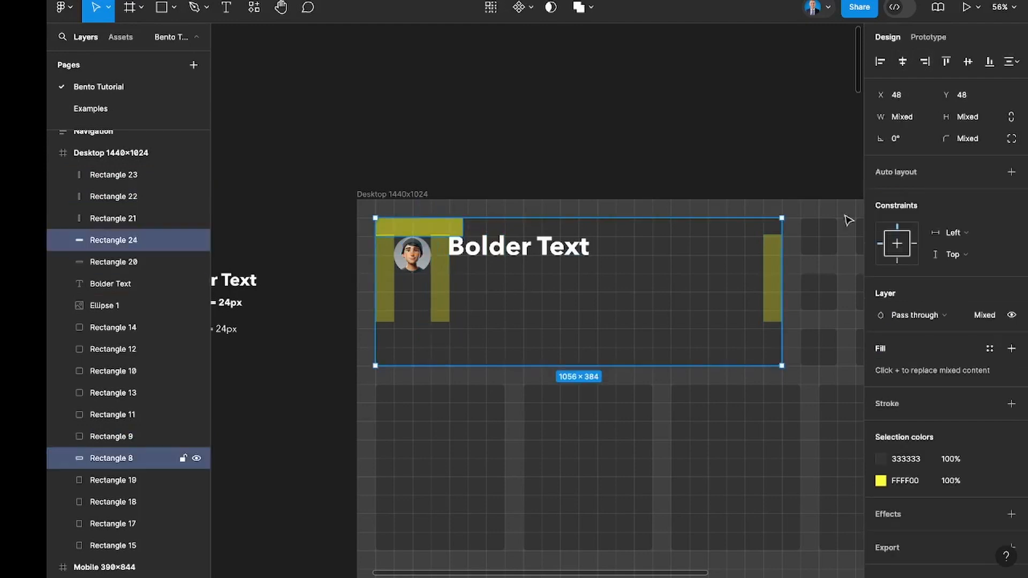
pyautogui.click(990, 62)
pyautogui.click(445, 332)
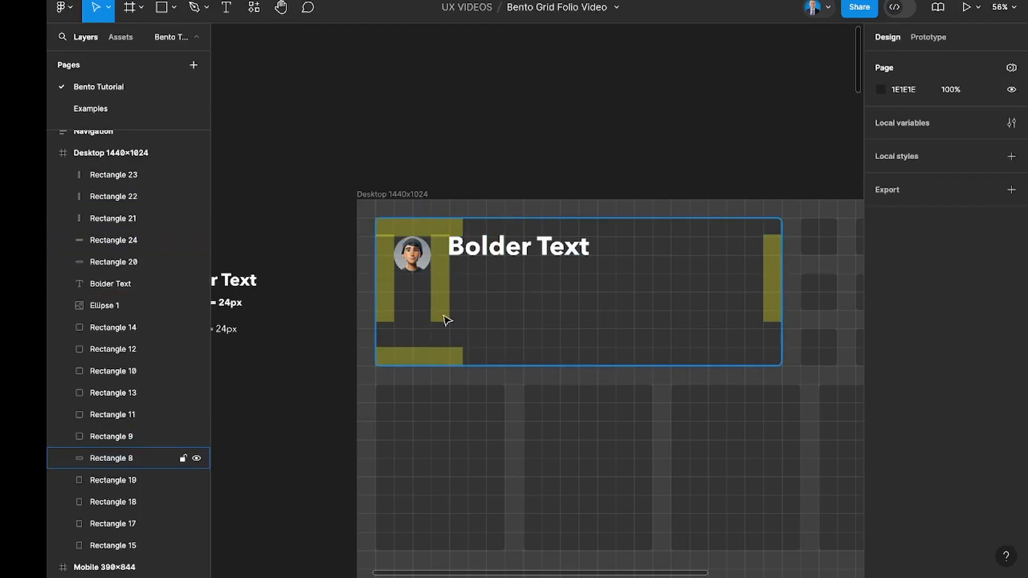
pyautogui.click(440, 321)
pyautogui.moveTo(440, 289); pyautogui.dragTo(440, 291)
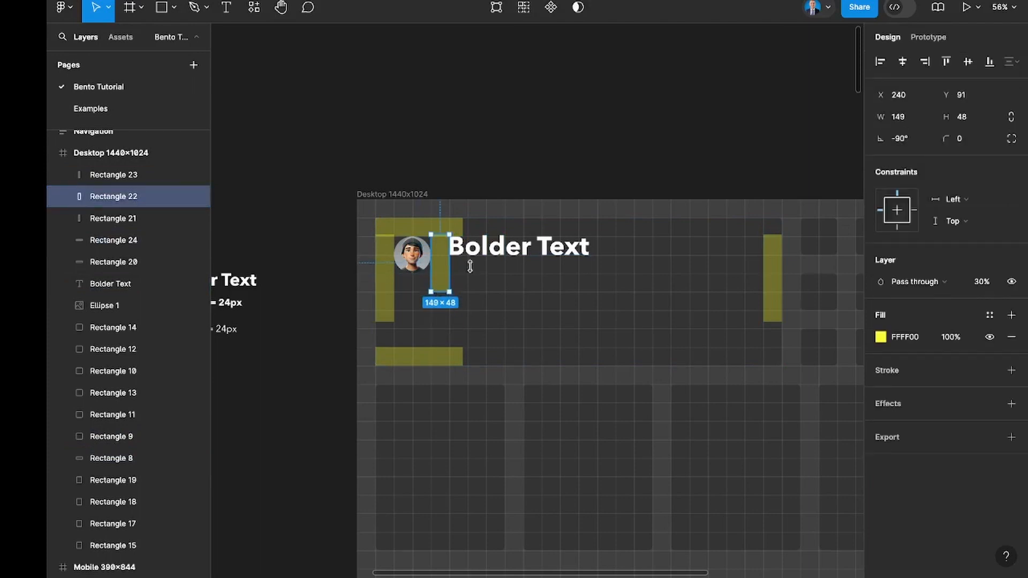
# Set the opacity of the yellow FFFF00 colour to 20% throughout the desktop frame.
pyautogui.click(399, 194)
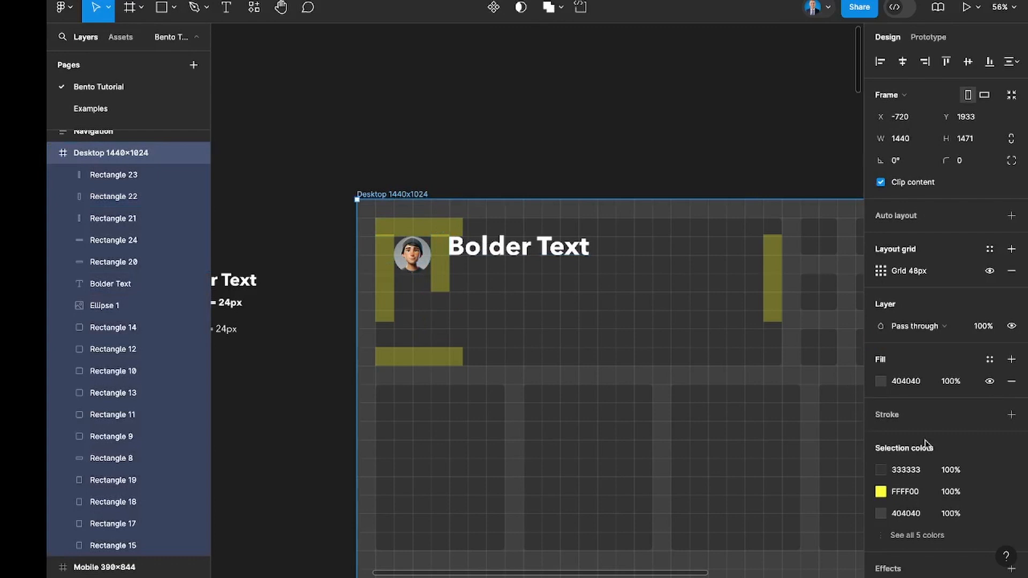
pyautogui.scroll(-1, 943, 455)
pyautogui.click(955, 473)
pyautogui.write('40')
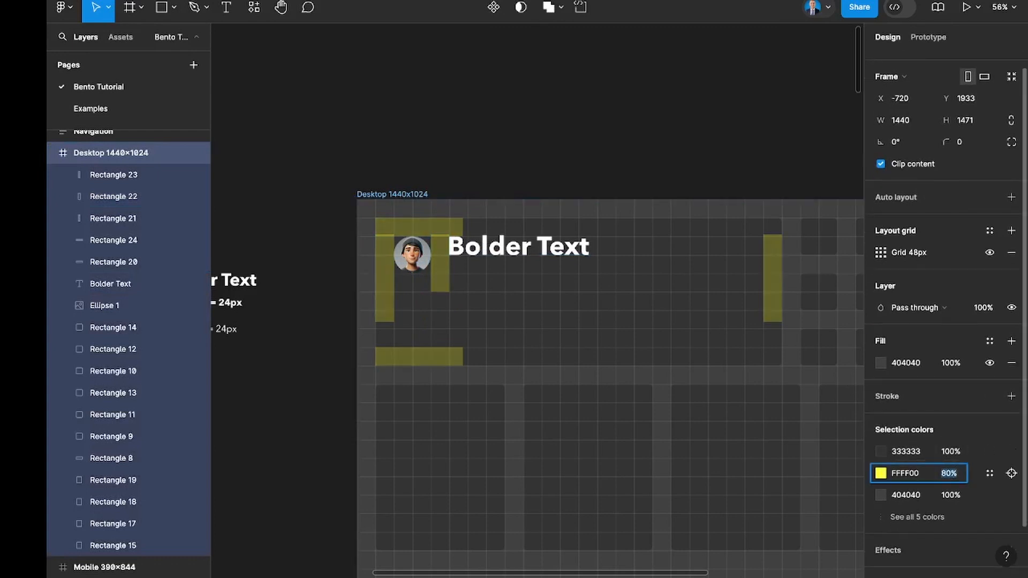
pyautogui.press('Return')
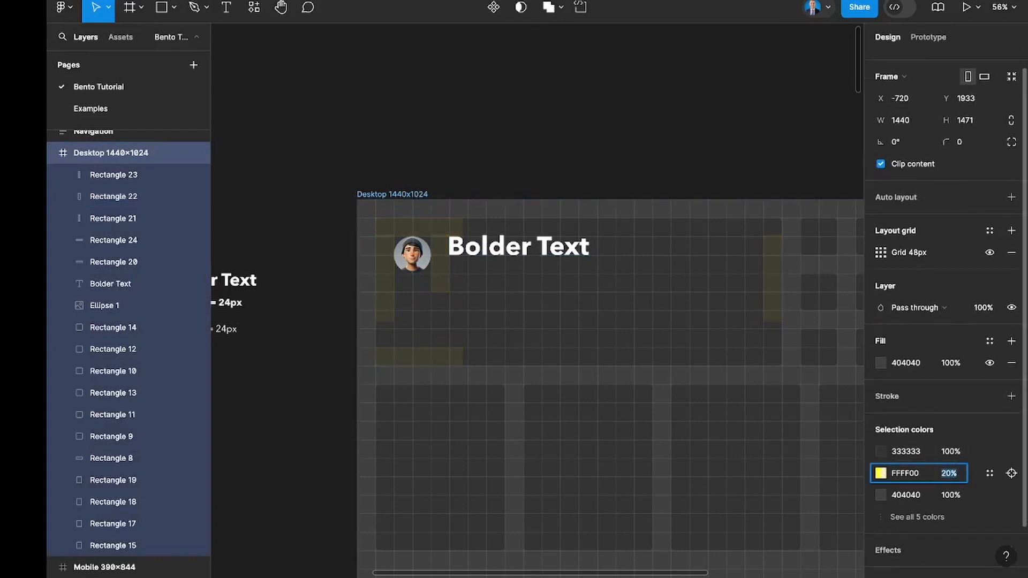
# Replace the header's "Bolder Text" with "Hi I am" followed by the person's full name, an exclamation mark and a waving hand emoji.
pyautogui.doubleClick(492, 241)
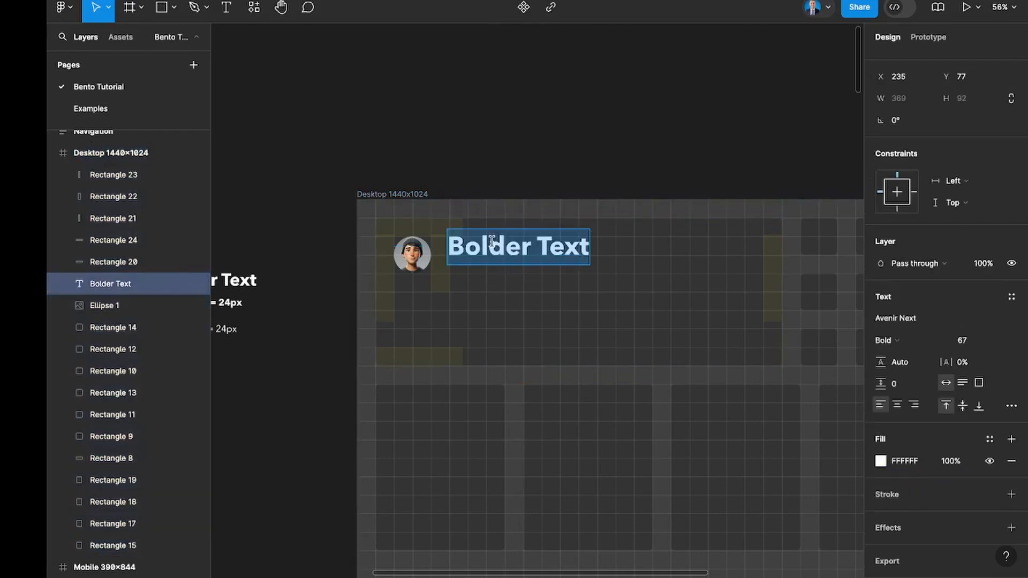
pyautogui.write('Hi I a')
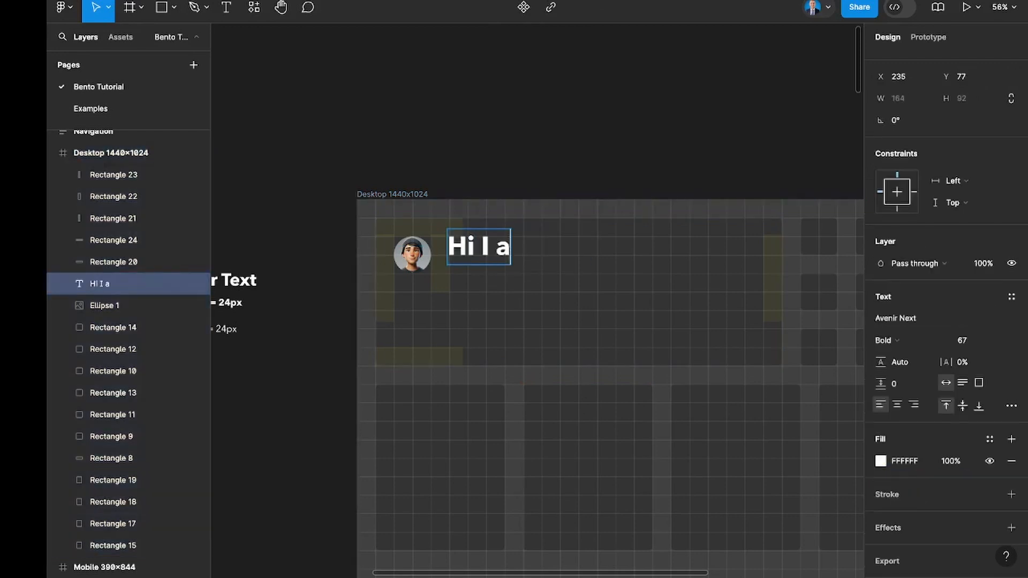
pyautogui.write('m John')
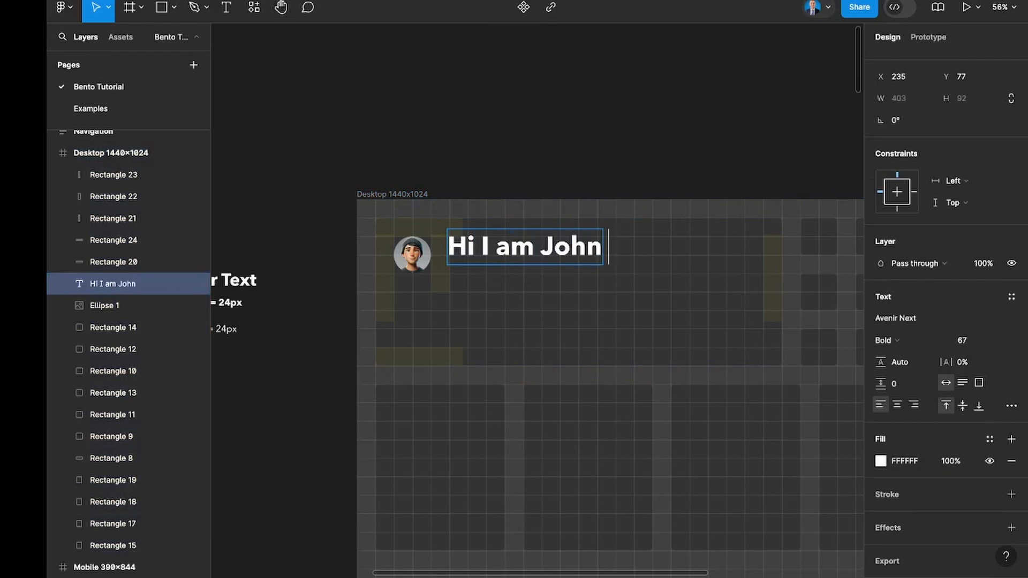
pyautogui.write(' Doe!')
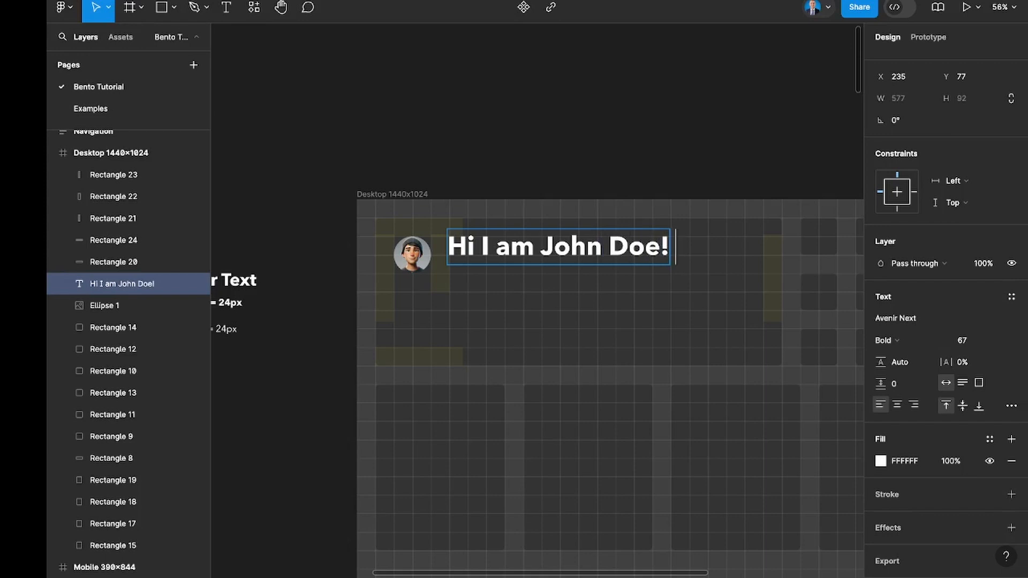
pyautogui.press('ctrl+super+space')
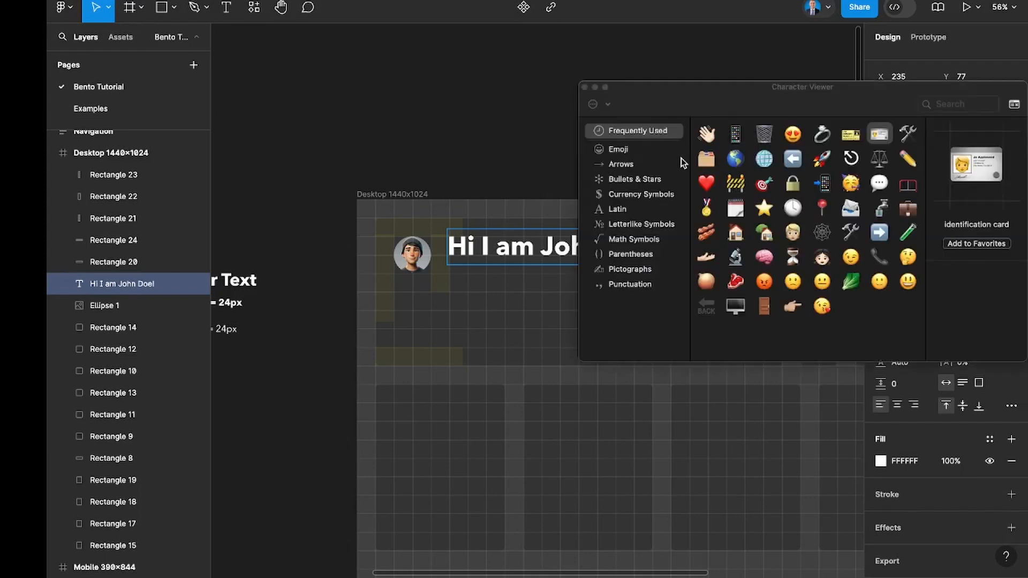
pyautogui.click(707, 134)
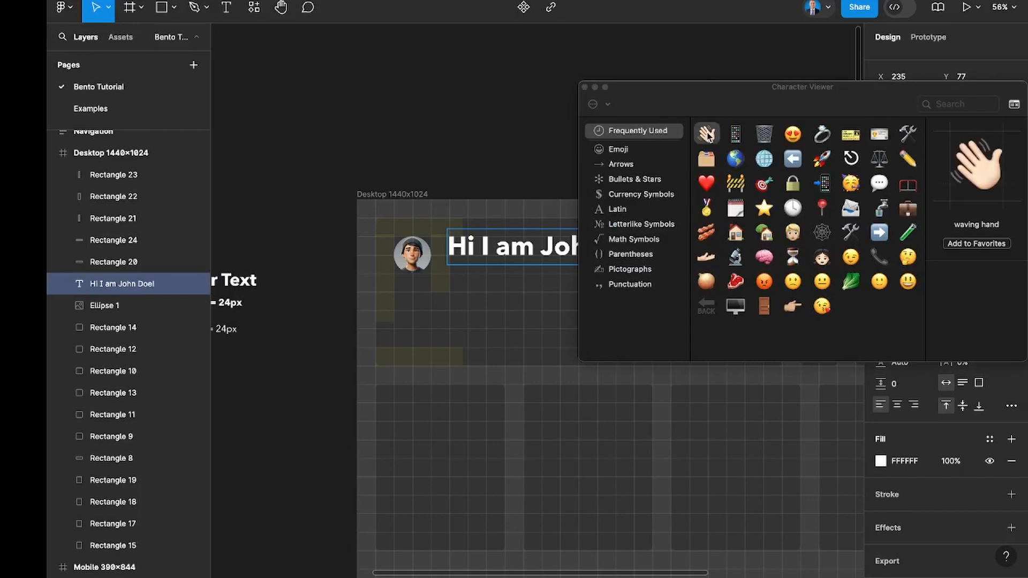
pyautogui.click(585, 89)
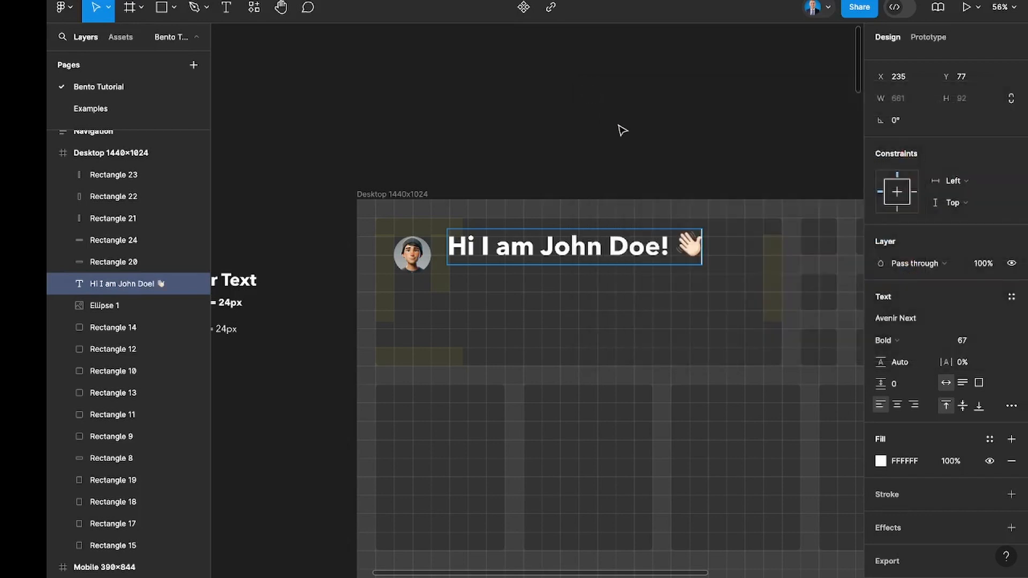
pyautogui.click(626, 151)
# Place the regular-weight "Heading 1 = 24px" sample text beneath the greeting in the desktop header tile at X 238, Y 175.
pyautogui.scroll(-2, 616, 182)
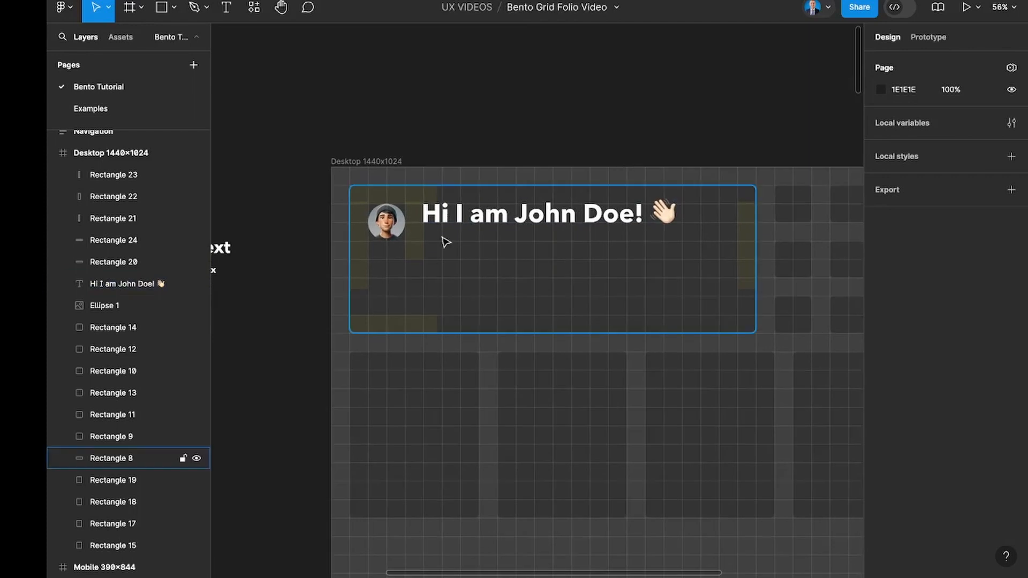
pyautogui.hscroll(-5, 443, 239)
pyautogui.click(315, 256)
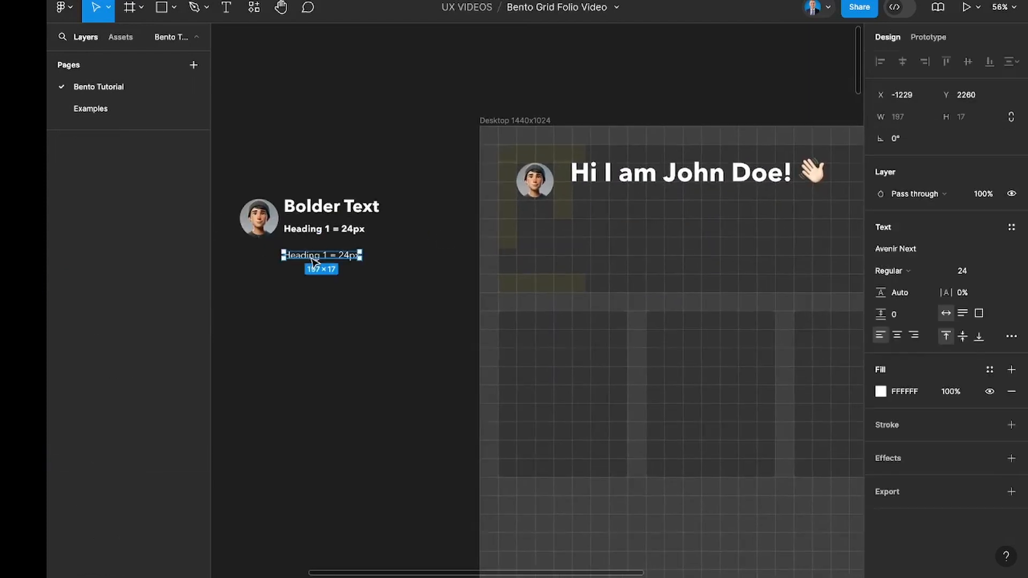
pyautogui.moveTo(596, 234); pyautogui.dragTo(601, 202)
pyautogui.hotkey('shift', '2')
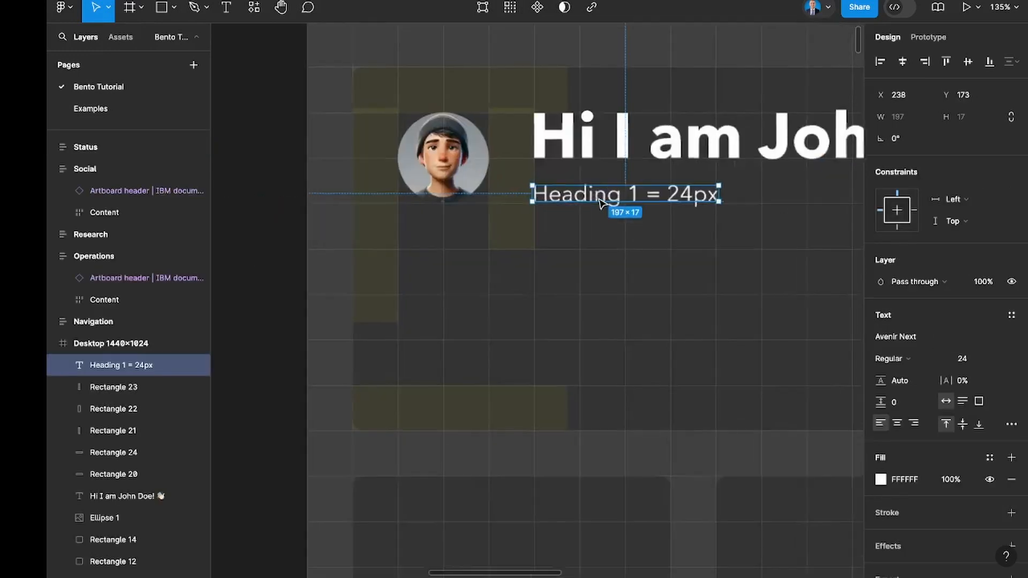
pyautogui.press('Down')
pyautogui.press('Down')
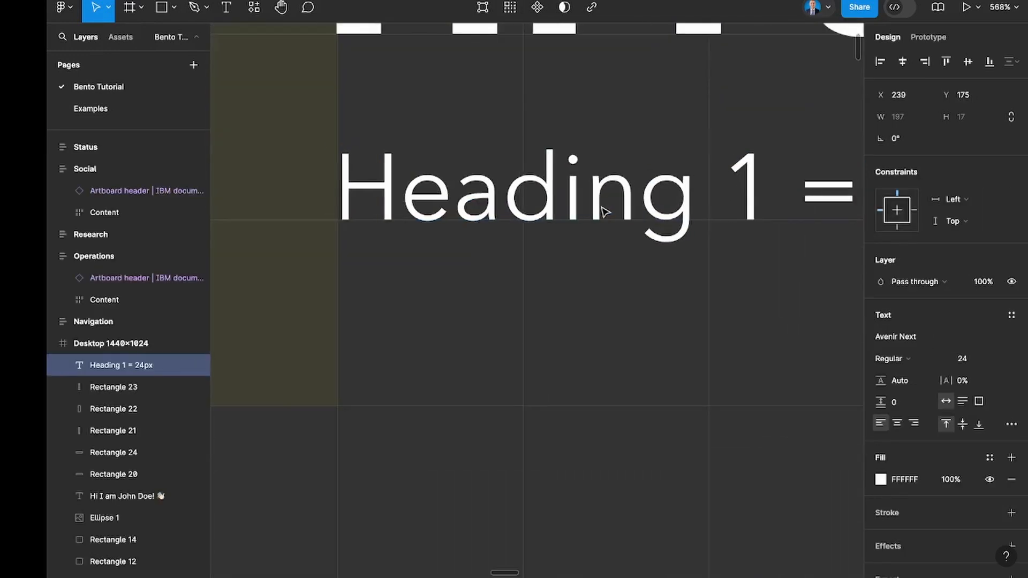
pyautogui.scroll(-6, 600, 211)
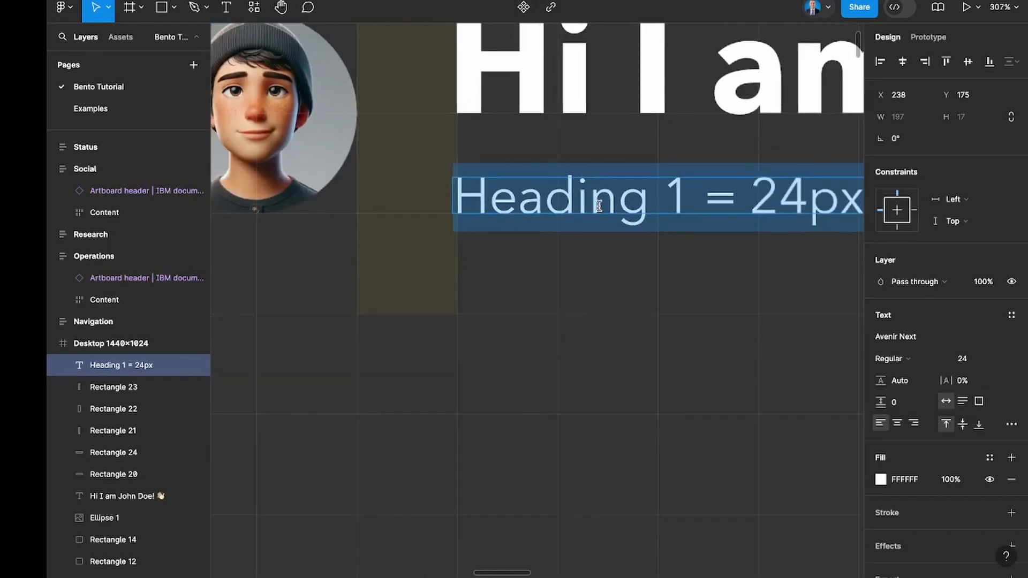
# Replace the wording of the text line beneath the greeting with "User Experience Designer @ XYZ Corp".
pyautogui.write('User')
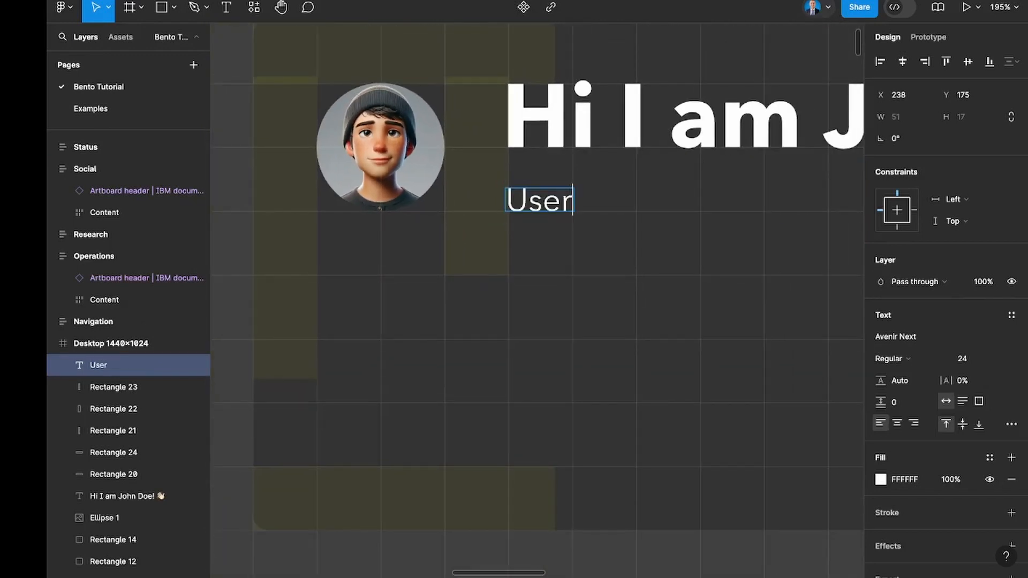
pyautogui.write(' Experience')
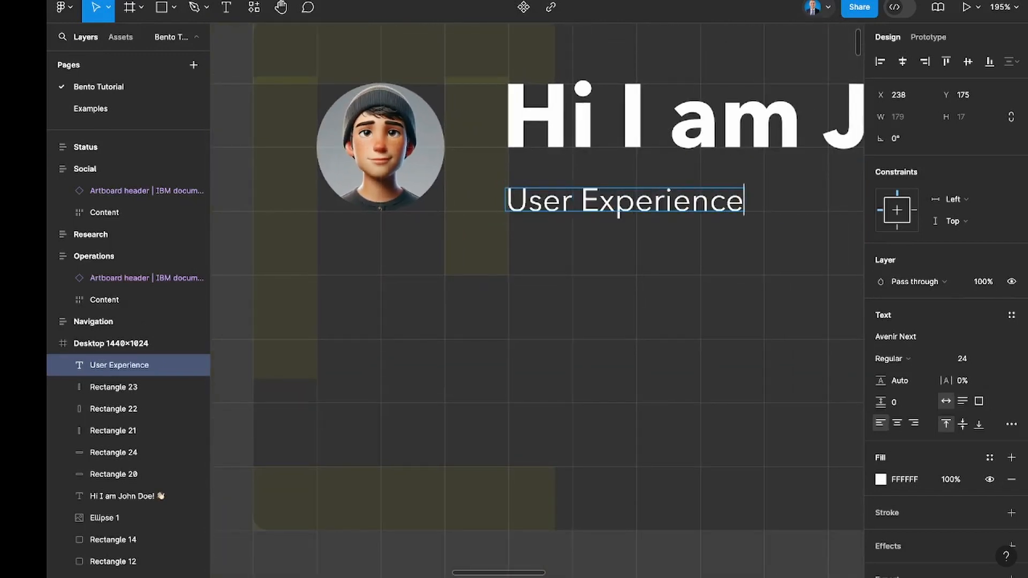
pyautogui.write(' Designer')
pyautogui.hscroll(4, 536, 267)
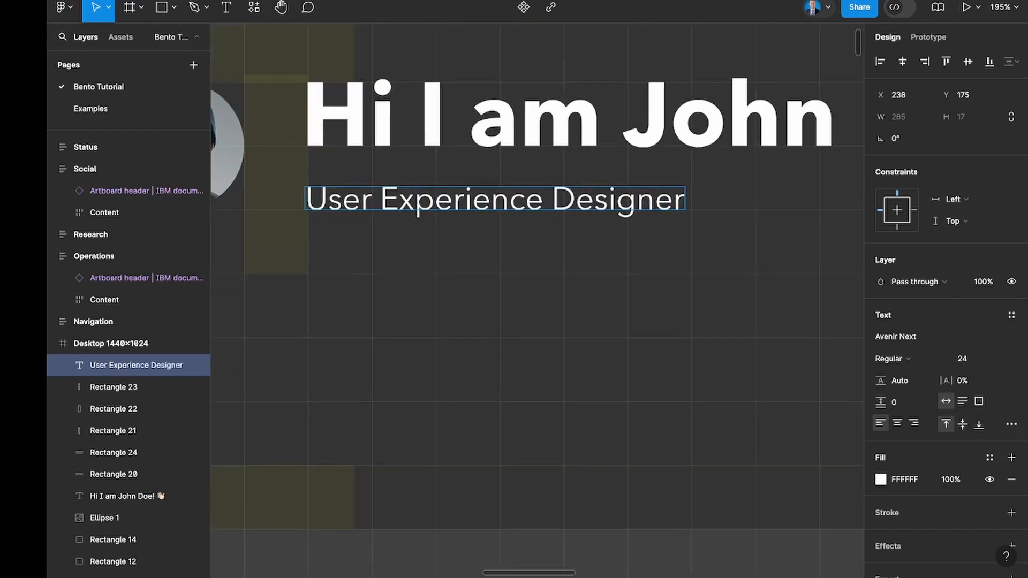
pyautogui.write('@')
pyautogui.scroll(-5, 601, 211)
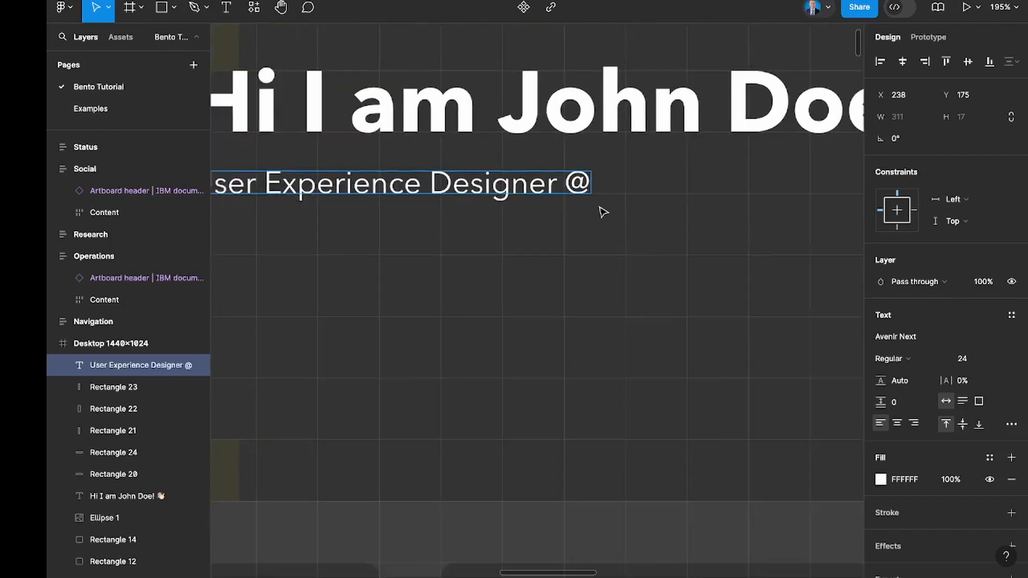
pyautogui.write('XY')
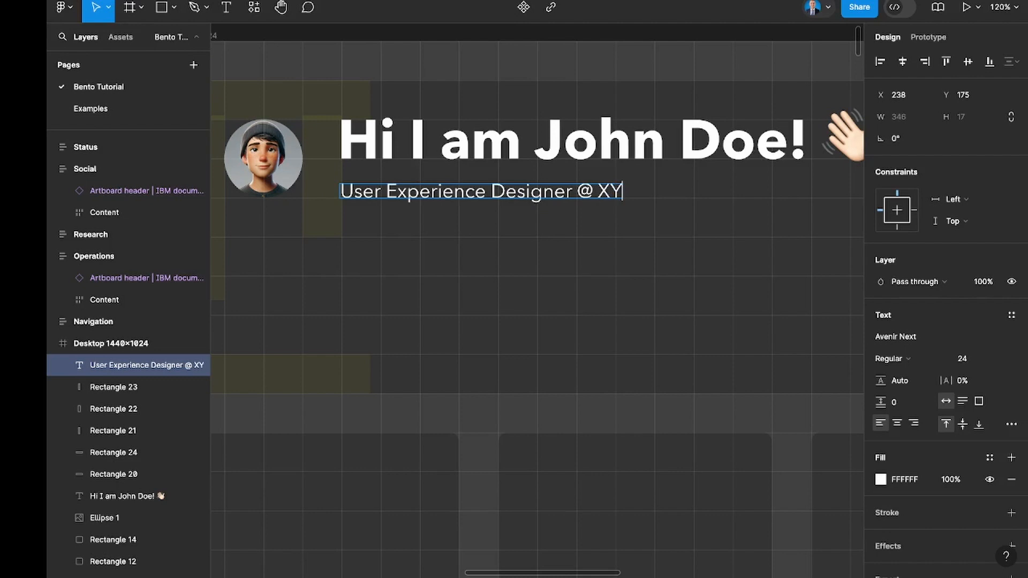
pyautogui.write('Z Cor')
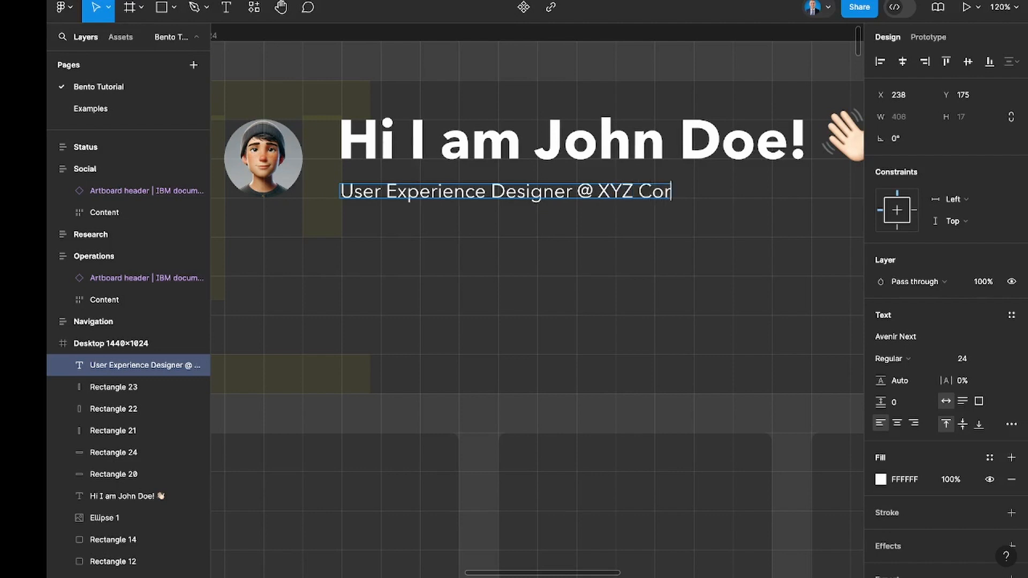
pyautogui.write('p')
pyautogui.press('Escape')
pyautogui.press('Escape')
pyautogui.hscroll(1, 568, 215)
pyautogui.scroll(-3, 568, 215)
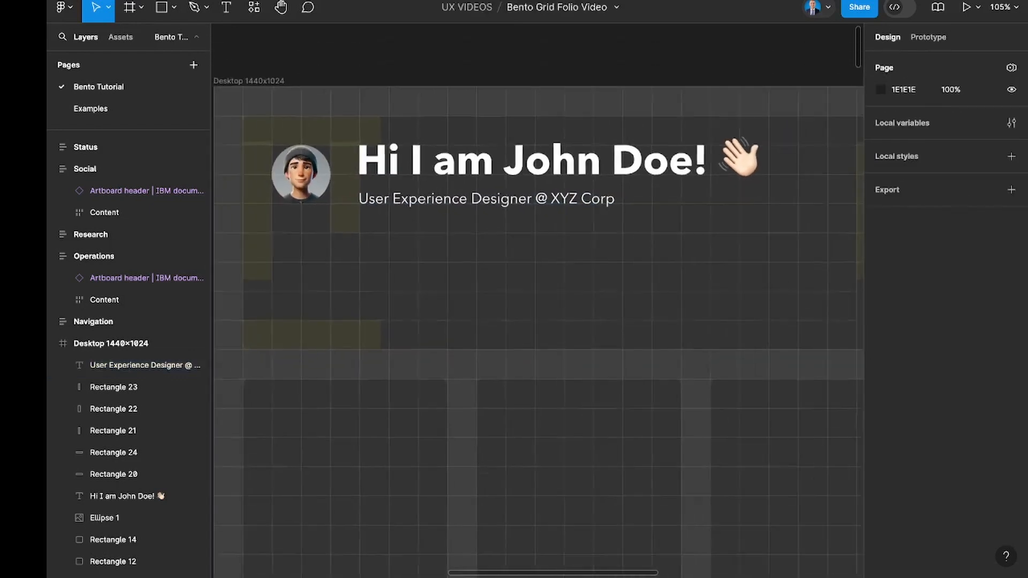
pyautogui.hscroll(1, 568, 216)
pyautogui.scroll(-3, 568, 215)
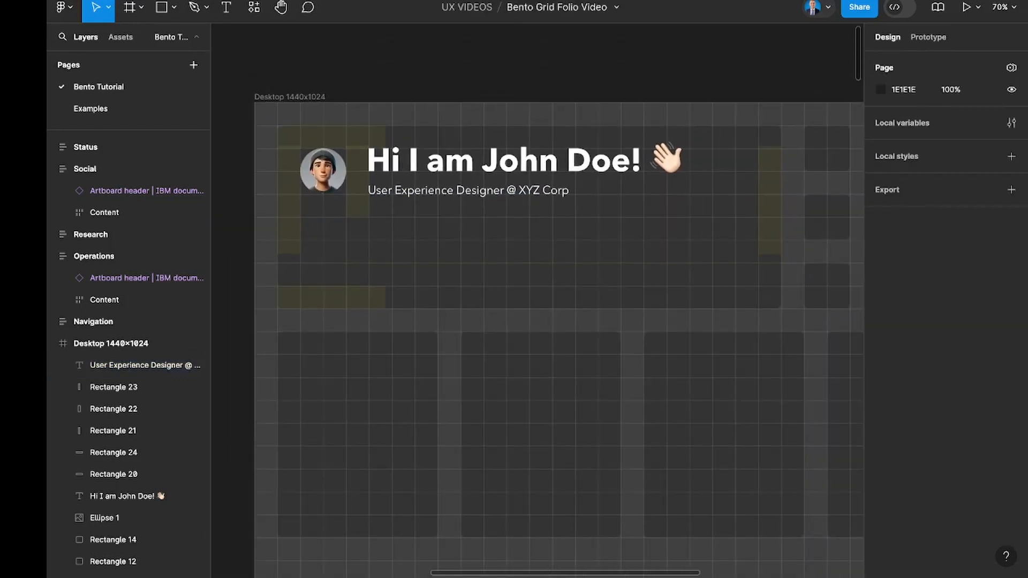
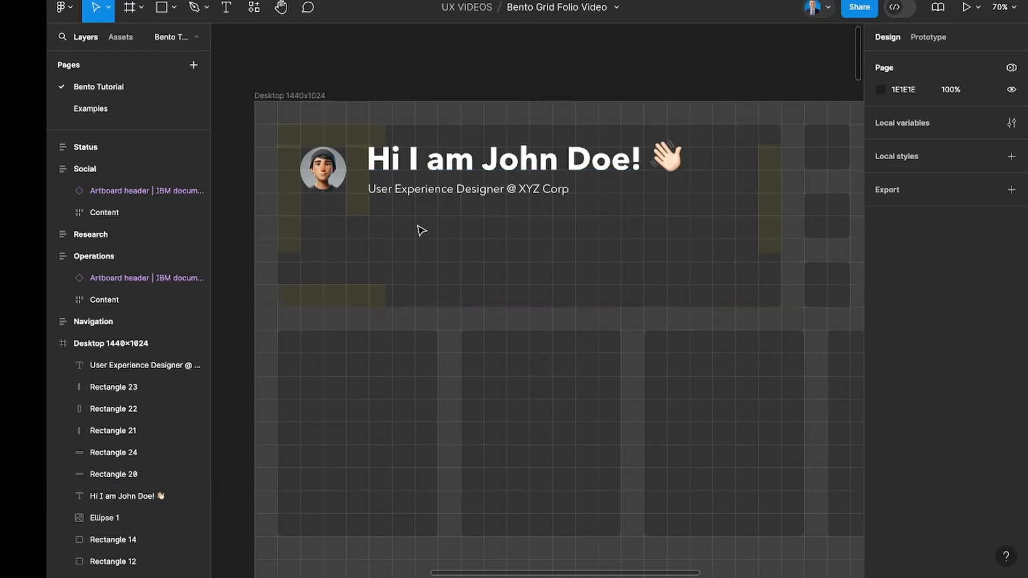
# Duplicate the job title line directly beneath the original in the header tile, at about X 238, Y 249.
pyautogui.scroll(-2, 422, 231)
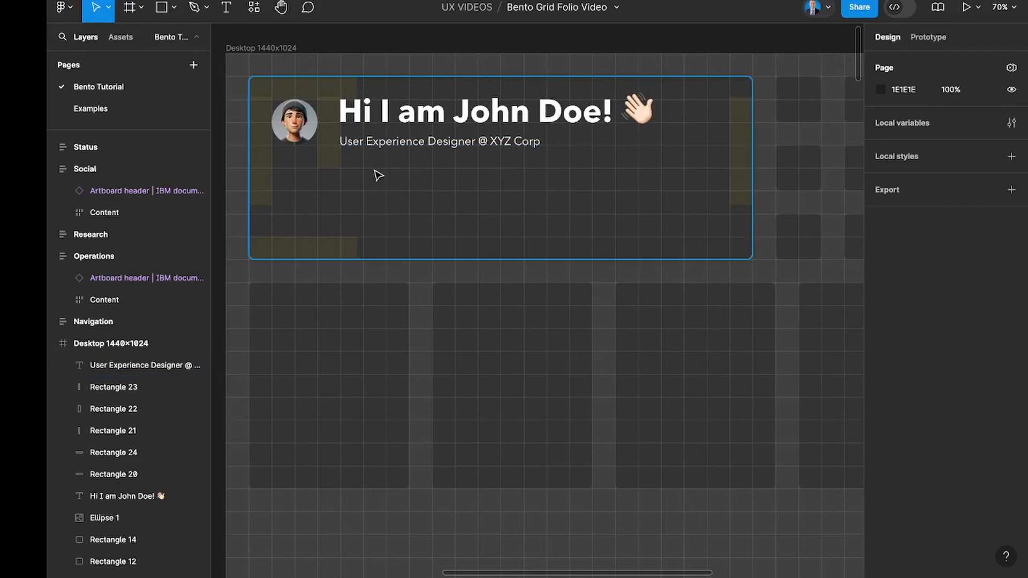
pyautogui.hscroll(-2, 379, 175)
pyautogui.click(403, 159)
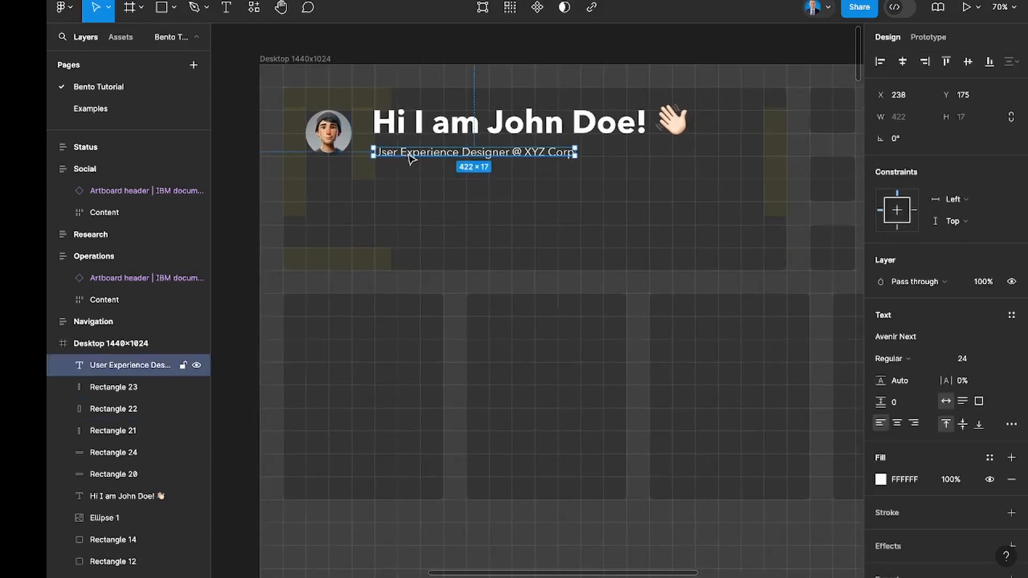
pyautogui.moveTo(416, 194); pyautogui.dragTo(413, 193)
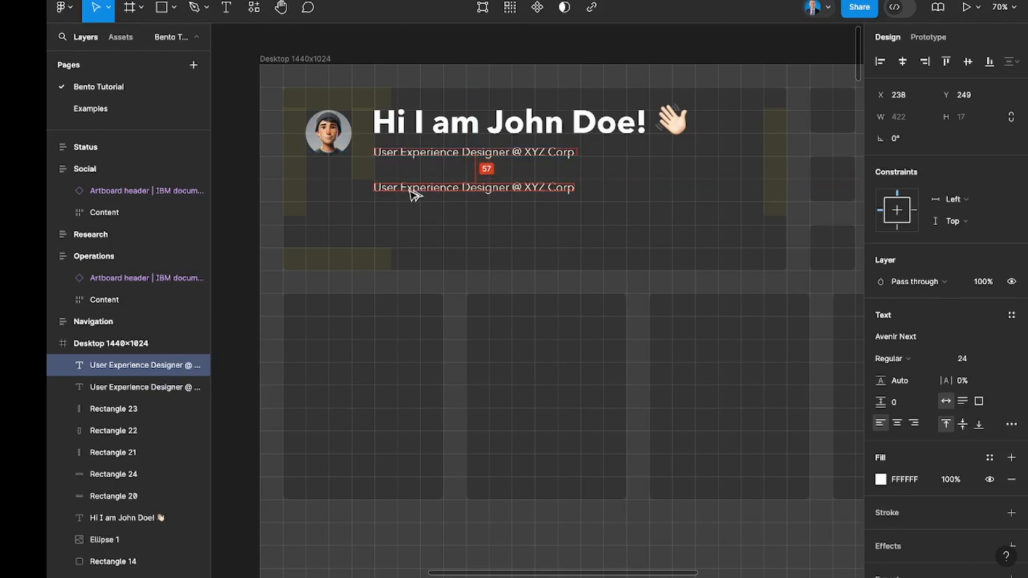
# Set the duplicated text line's font size to 20 and its weight to Demi Bold.
pyautogui.click(970, 360)
pyautogui.press('Down')
pyautogui.press('Down')
pyautogui.press('Down')
pyautogui.press('Down')
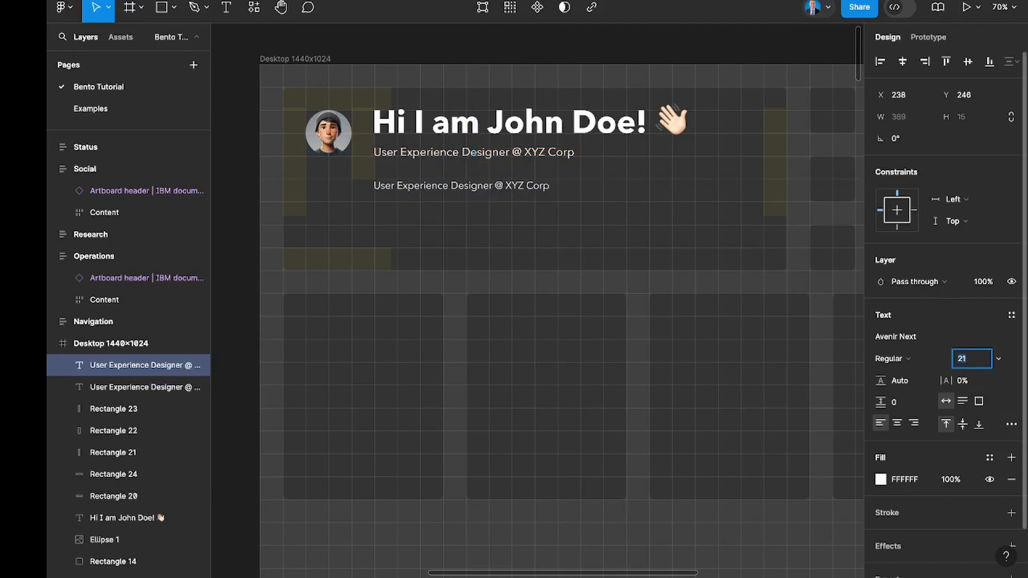
pyautogui.click(916, 355)
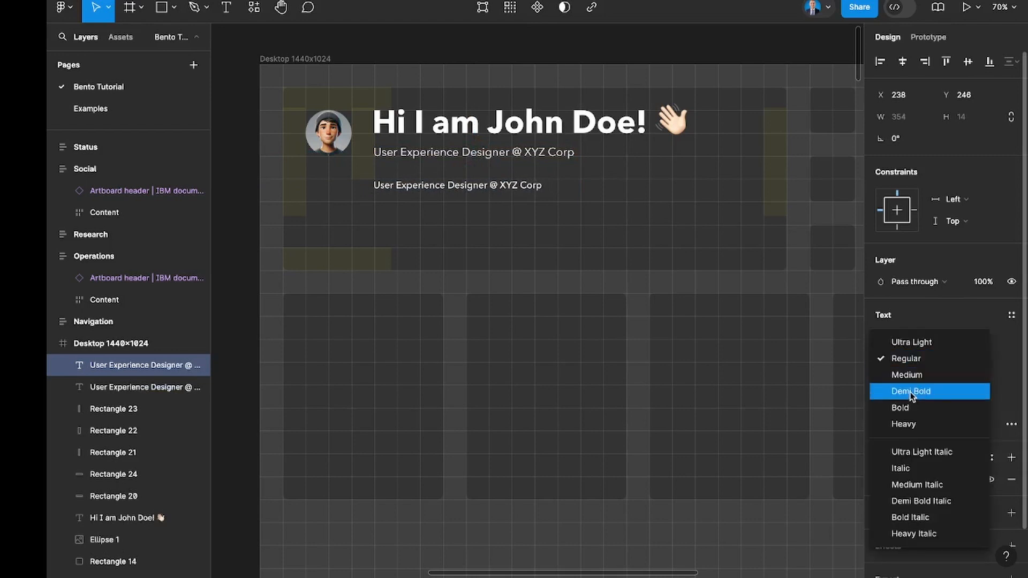
pyautogui.press('Return')
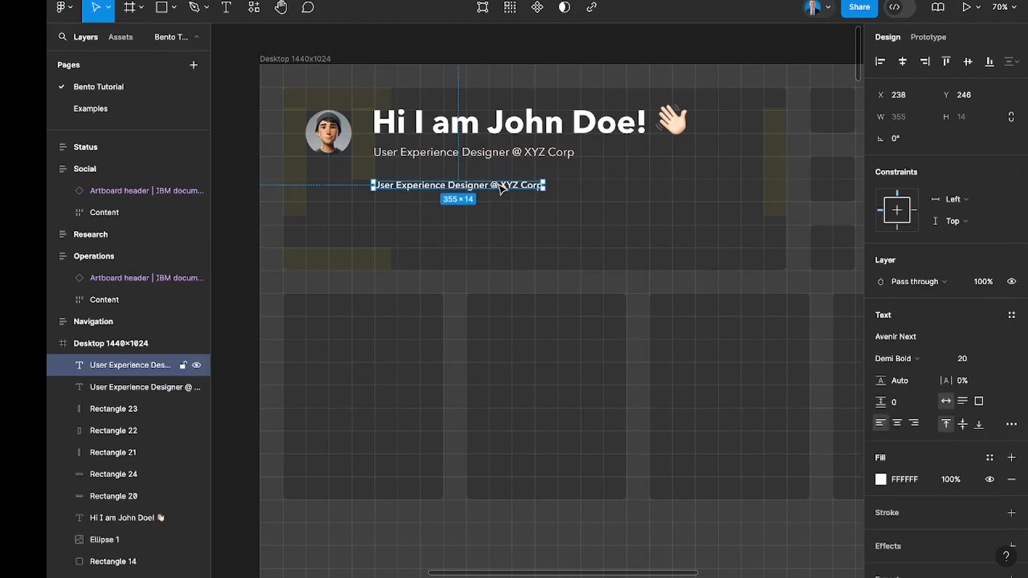
# Replace the wording of the Demi Bold line with "Get In Touch".
pyautogui.doubleClick(498, 183)
pyautogui.press('BackSpace')
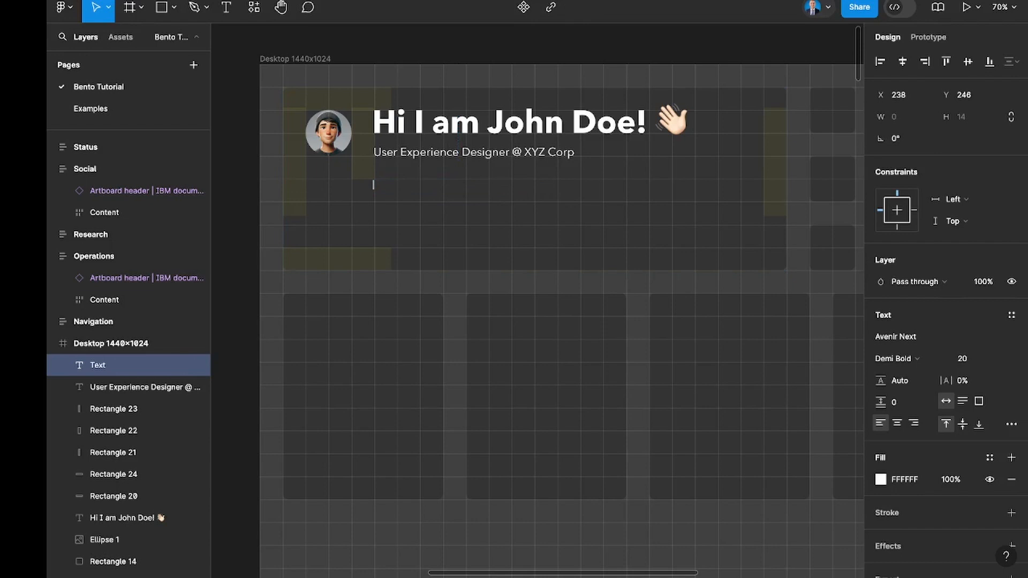
pyautogui.write('Get In Touch')
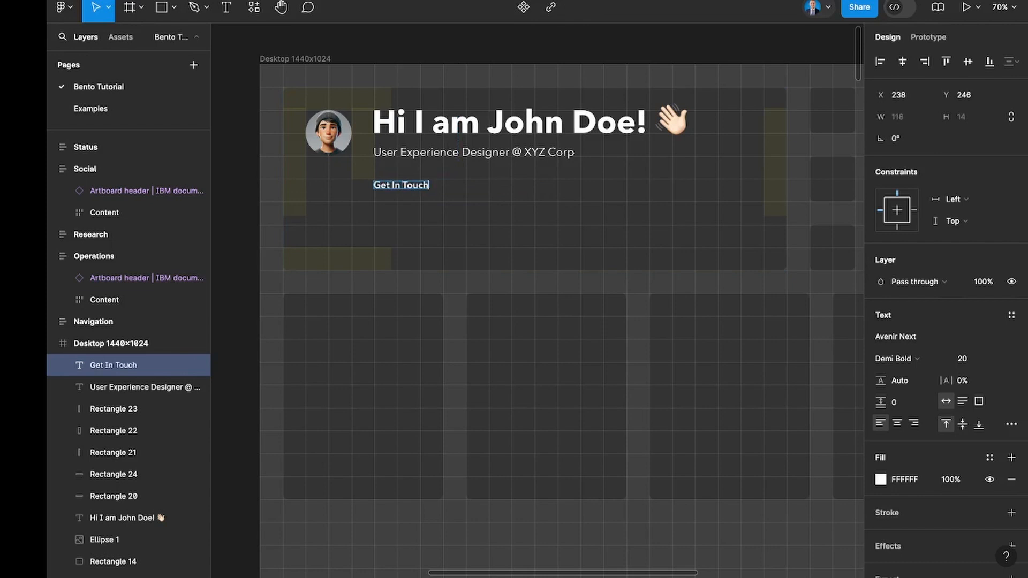
pyautogui.press('Escape')
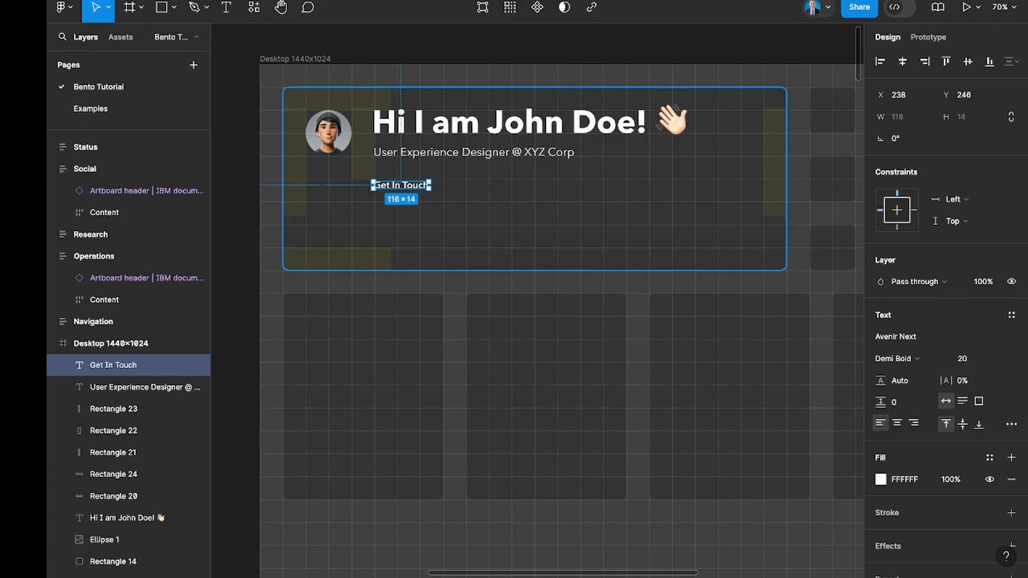
# Wrap the "Get In Touch" text in an auto layout frame and place the frame at X 240, Y 246.
pyautogui.hotkey('shift', 'a')
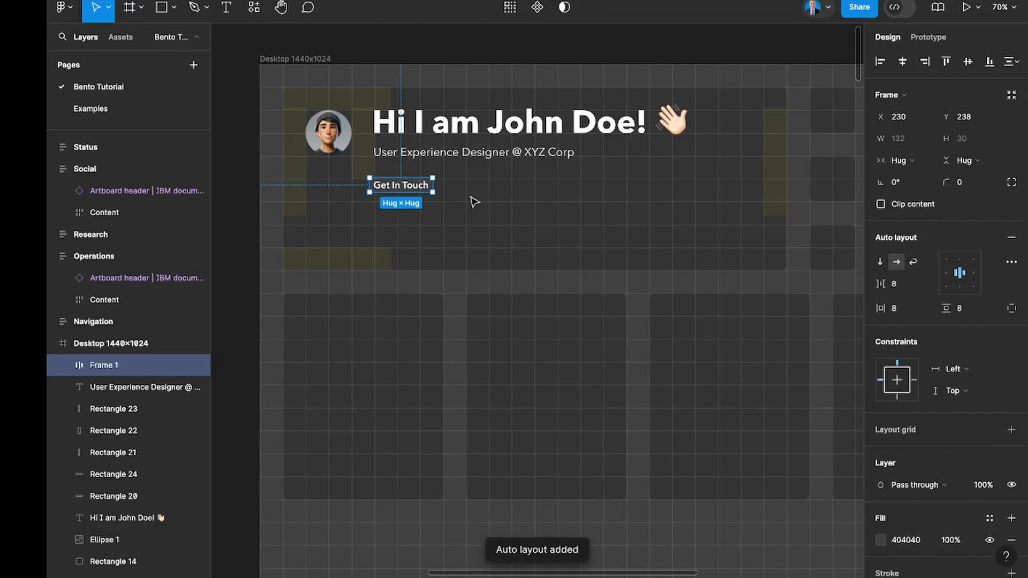
pyautogui.keyDown('ctrl'); pyautogui.scroll(5, 473, 202); pyautogui.keyUp('ctrl')
pyautogui.hscroll(-3, 428, 202)
pyautogui.keyDown('ctrl'); pyautogui.scroll(-2, 411, 202); pyautogui.keyUp('ctrl')
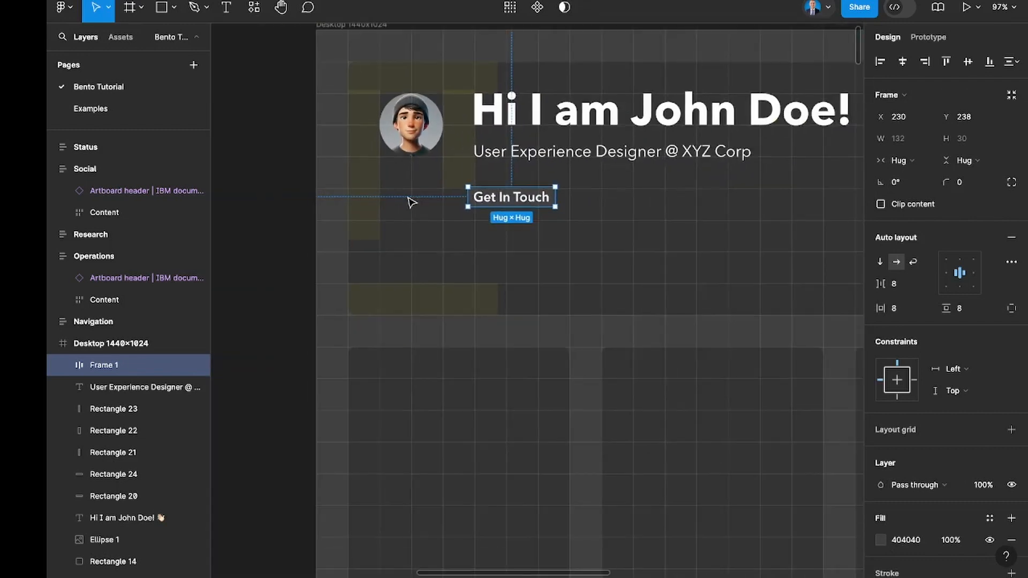
pyautogui.moveTo(507, 211); pyautogui.dragTo(512, 209)
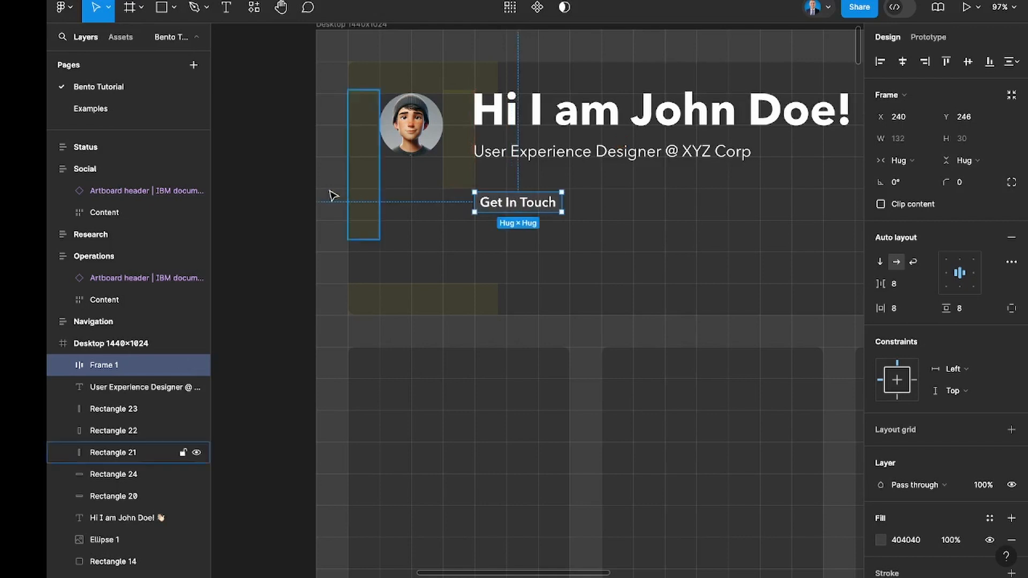
# Set the gap between items in the "Get In Touch" auto layout frame to 56.
pyautogui.scroll(5, 514, 209)
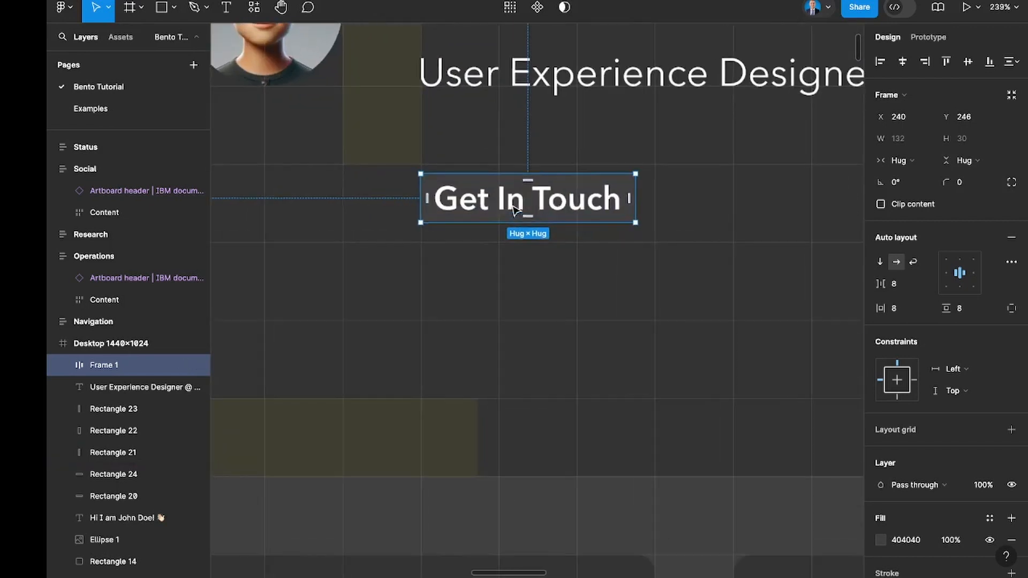
pyautogui.click(466, 250)
pyautogui.scroll(-3, 515, 222)
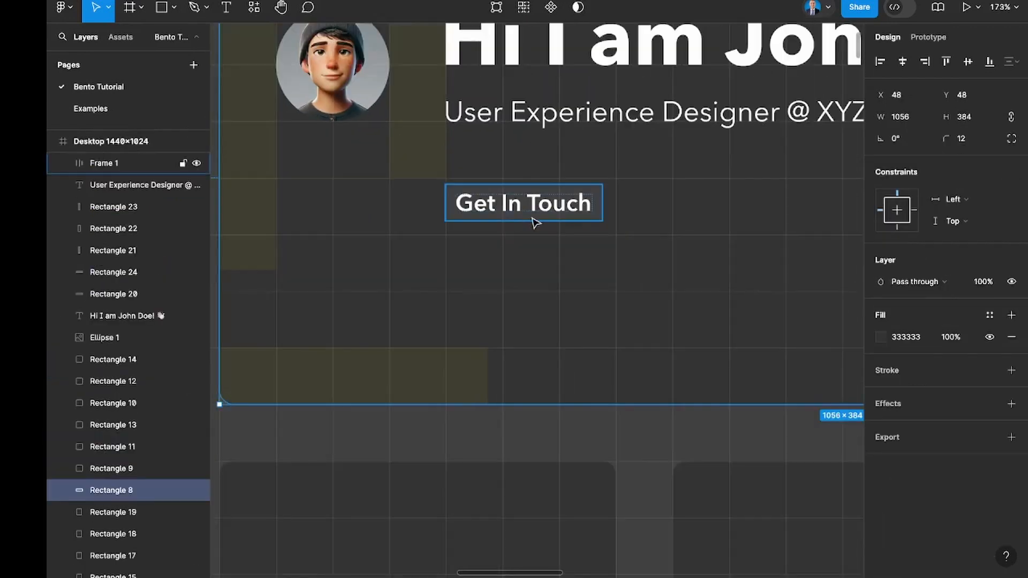
pyautogui.click(530, 217)
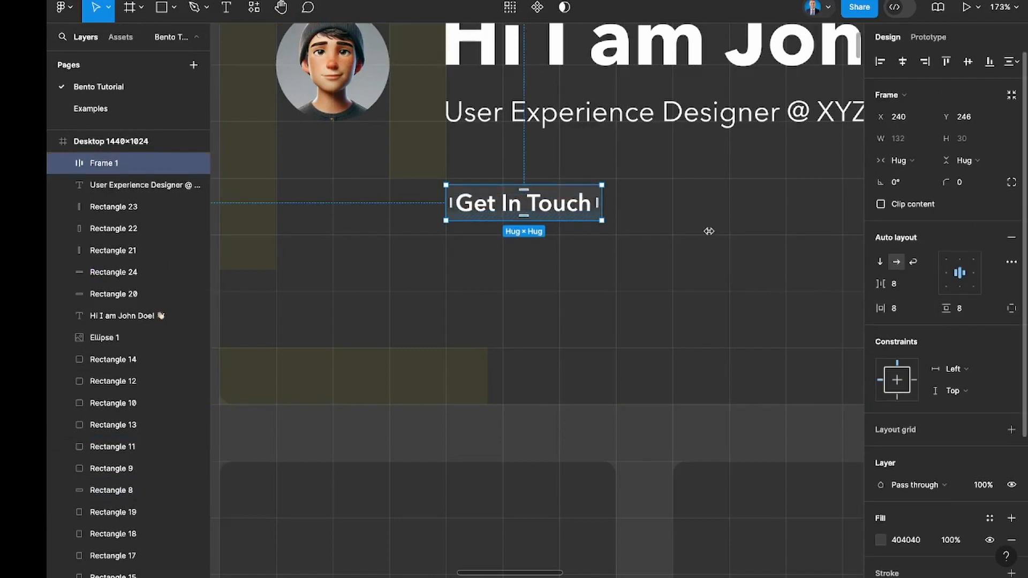
pyautogui.click(916, 284)
pyautogui.write('24')
pyautogui.press('Return')
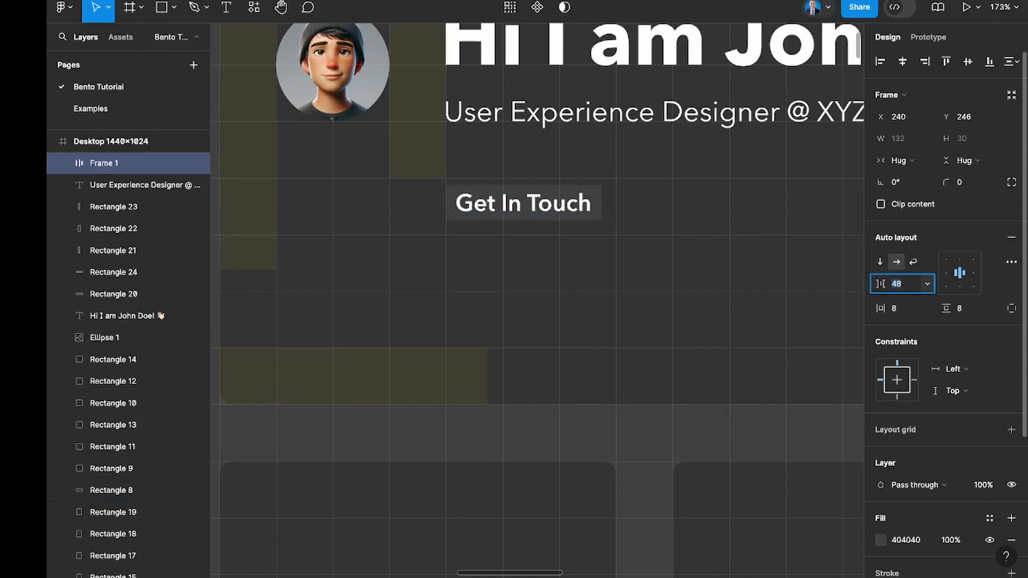
# Set the "Get In Touch" frame's horizontal padding to 48 and its gap between items to 12.
pyautogui.click(905, 308)
pyautogui.write('32')
pyautogui.press('Return')
pyautogui.write('48')
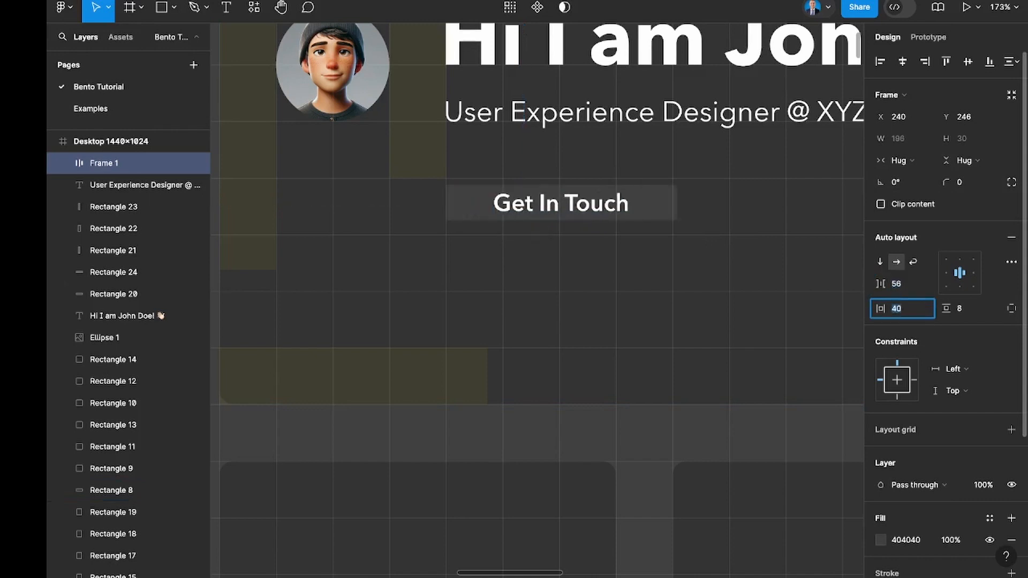
pyautogui.press('Return')
pyautogui.click(896, 283)
pyautogui.write('12')
pyautogui.press('Return')
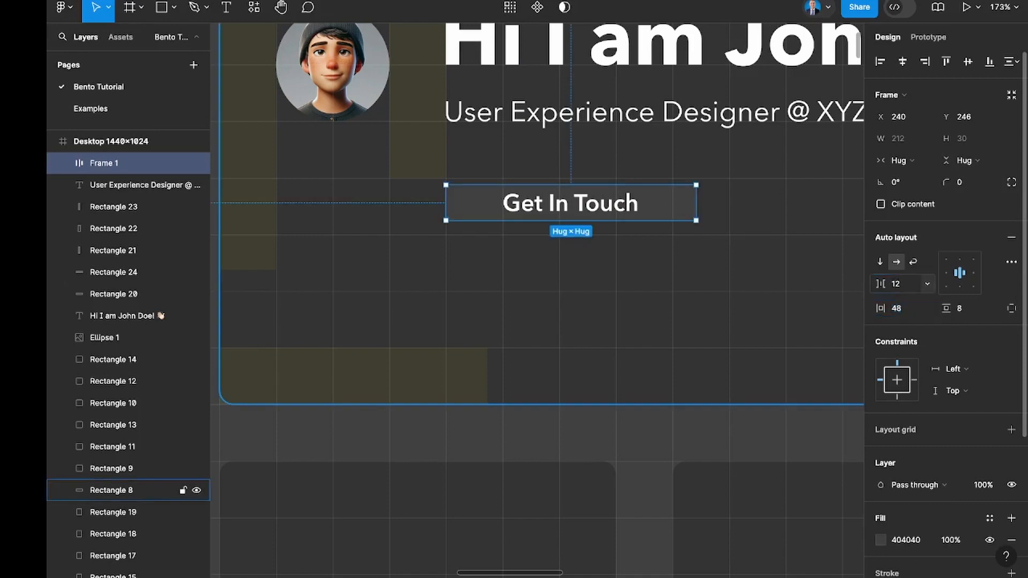
# Set the "Get In Touch" button's vertical padding to 24 and align the button's top edge to the grid at Y 240.
pyautogui.click(963, 313)
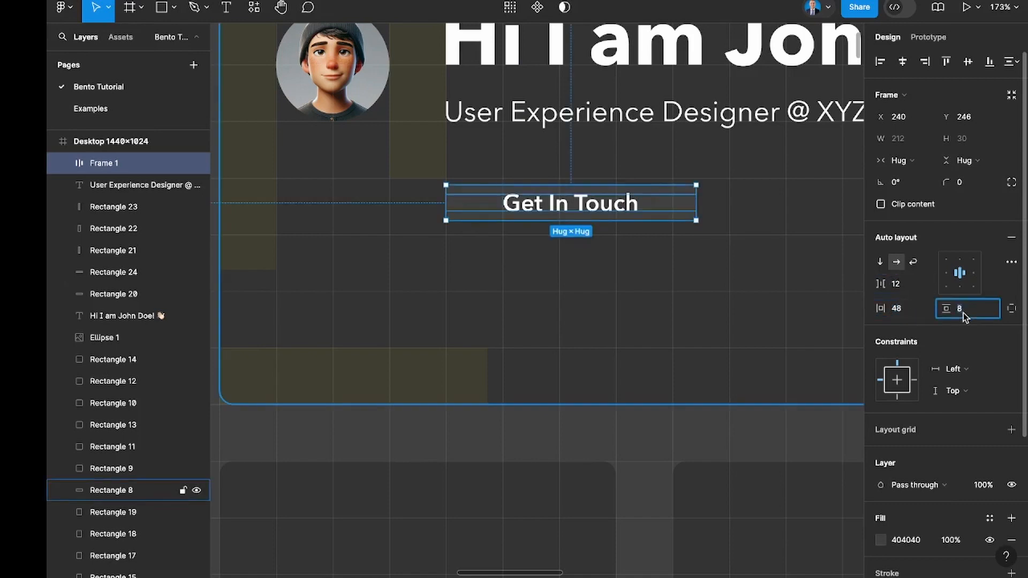
pyautogui.press('Return')
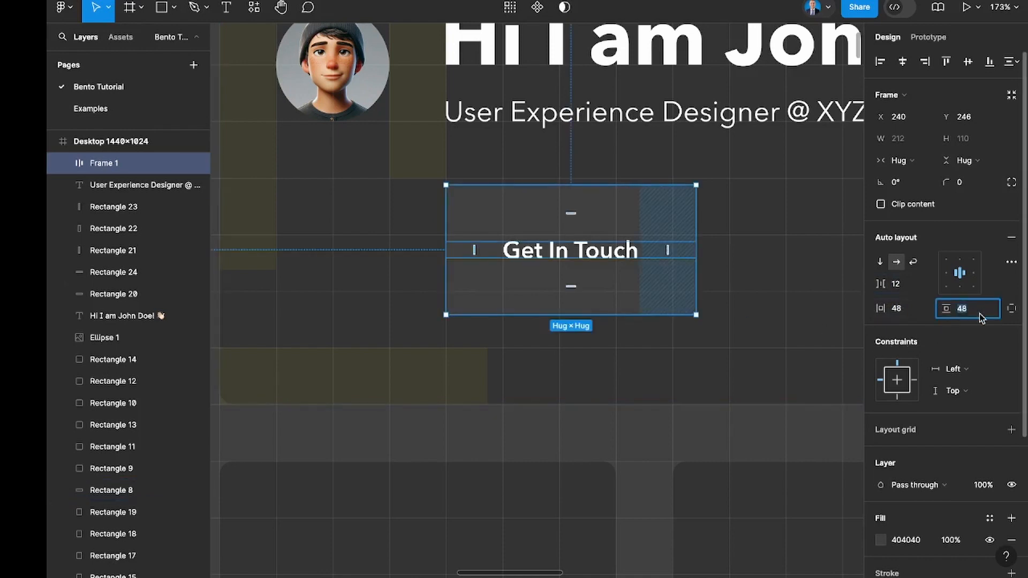
pyautogui.hotkey('shift', 'Down')
pyautogui.hotkey('shift', 'Down')
pyautogui.hotkey('shift', 'Down')
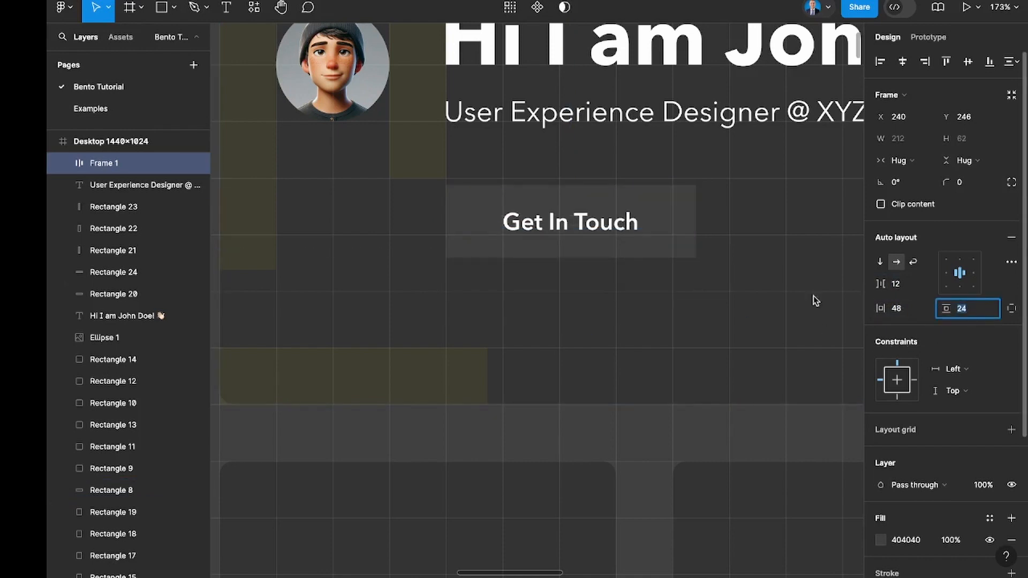
pyautogui.moveTo(548, 226); pyautogui.dragTo(548, 219)
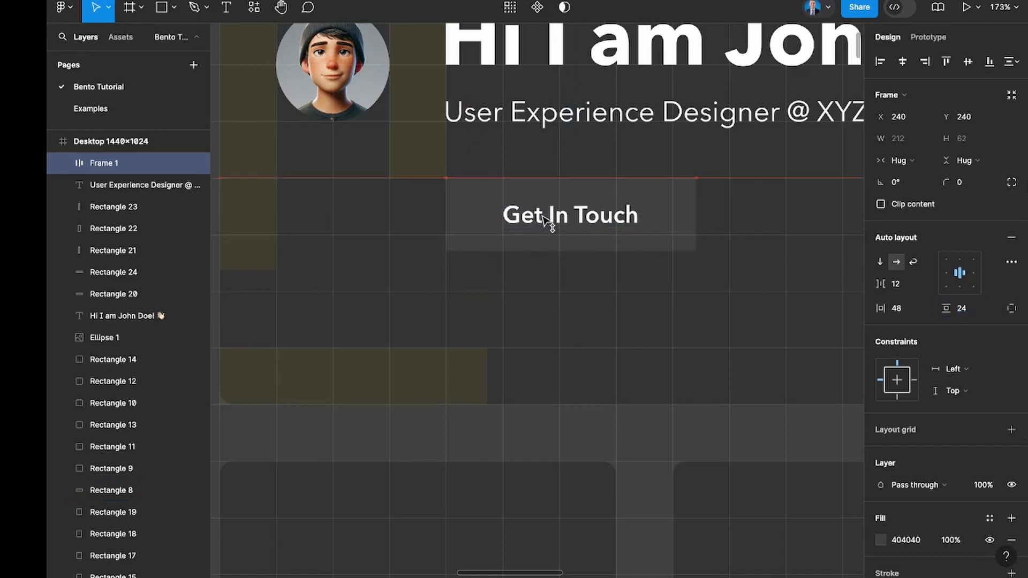
pyautogui.scroll(-5, 590, 225)
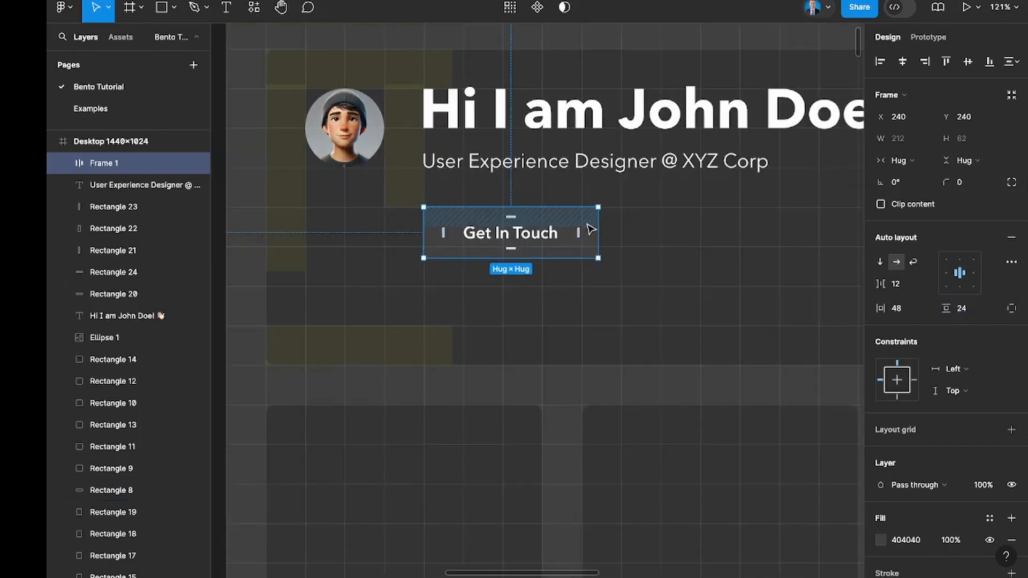
pyautogui.scroll(-5, 589, 227)
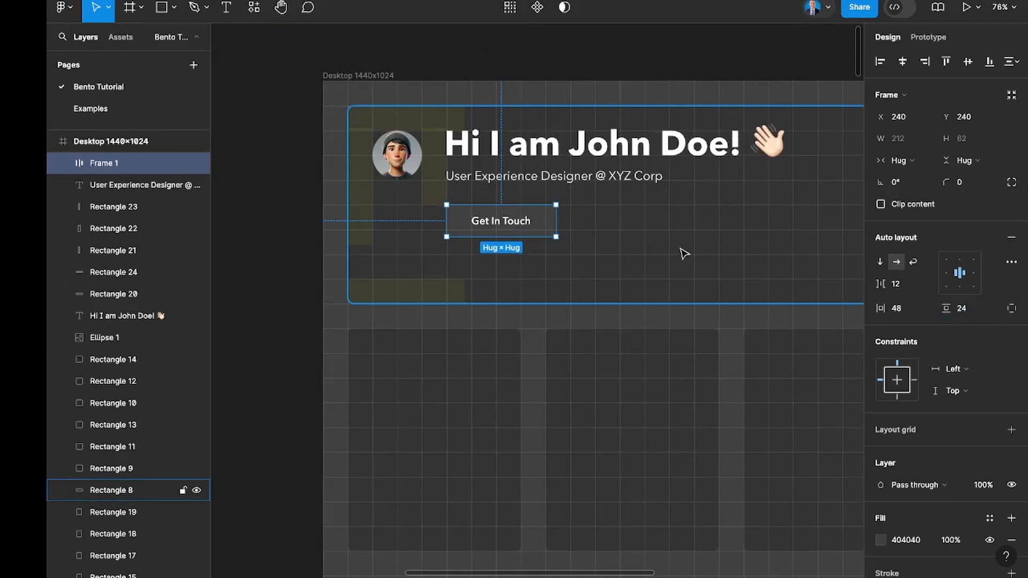
# Round the "Get In Touch" button's corners with a radius of 8.
pyautogui.click(537, 241)
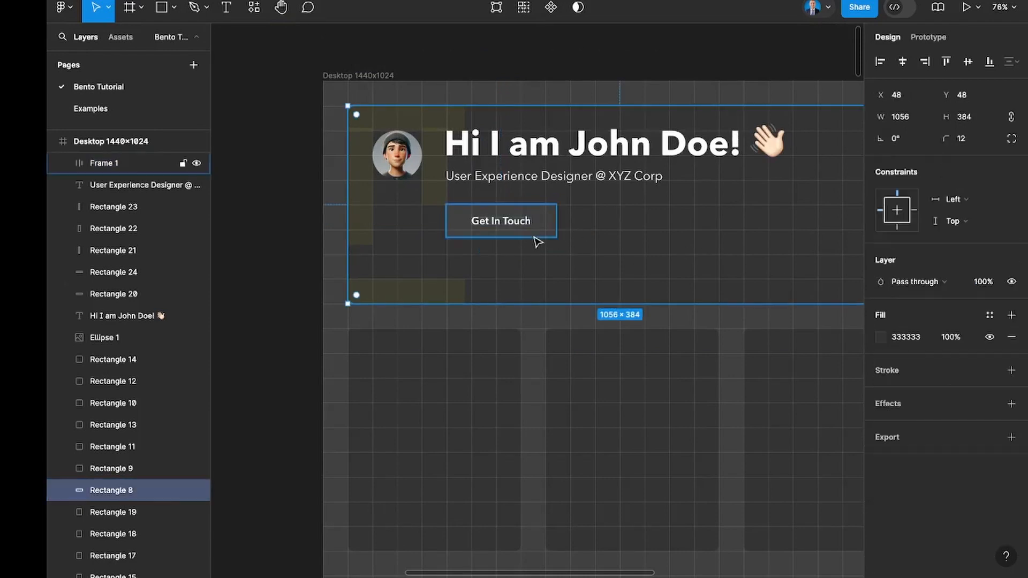
pyautogui.hscroll(4, 537, 241)
pyautogui.click(422, 233)
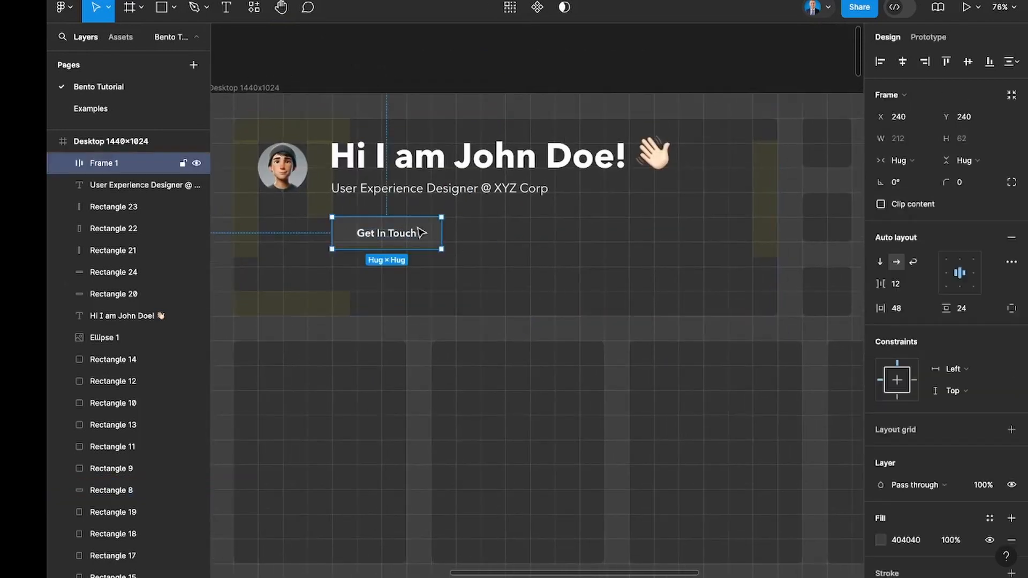
pyautogui.click(978, 182)
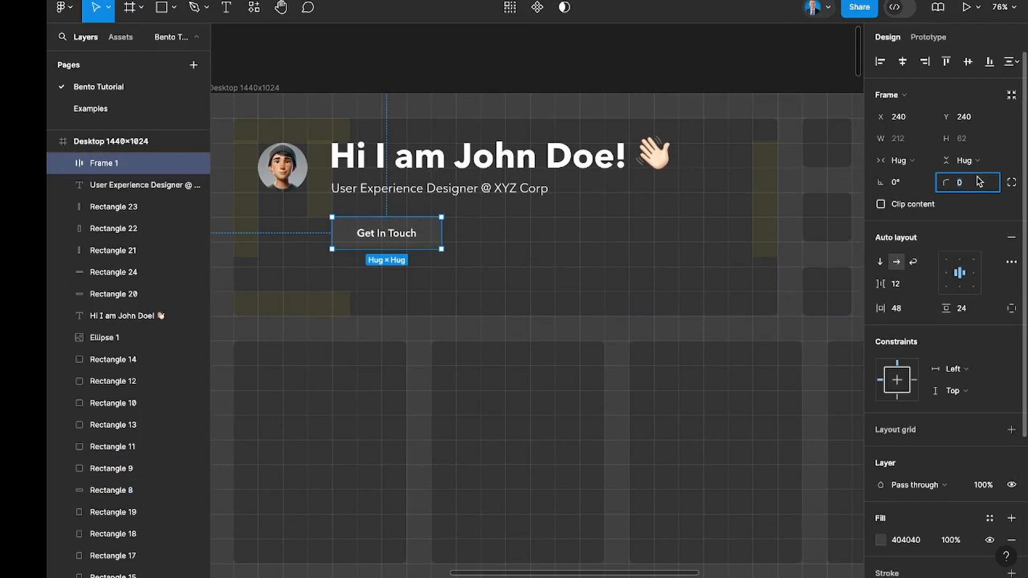
pyautogui.write('8')
pyautogui.press('Return')
pyautogui.click(622, 213)
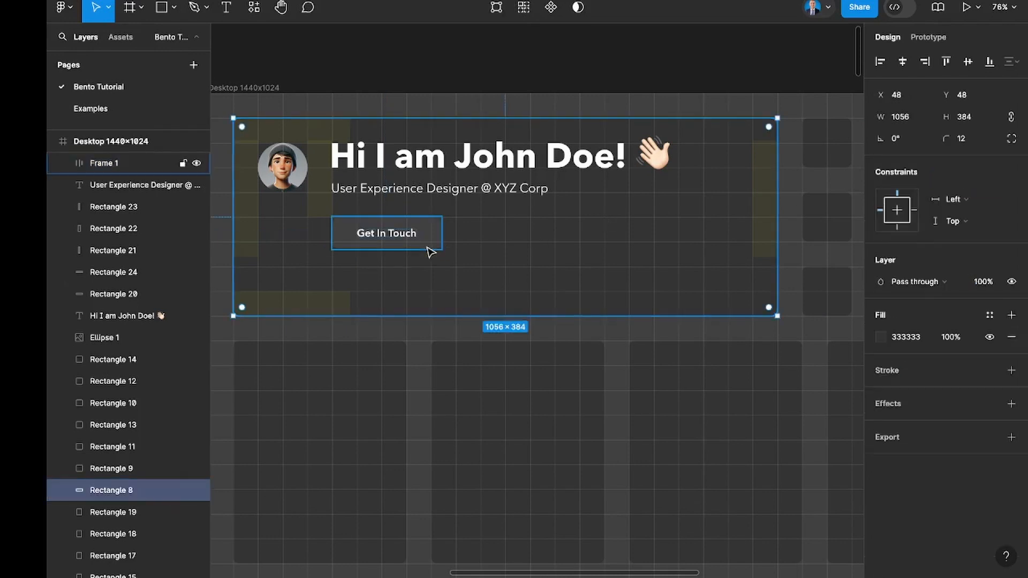
pyautogui.click(326, 305)
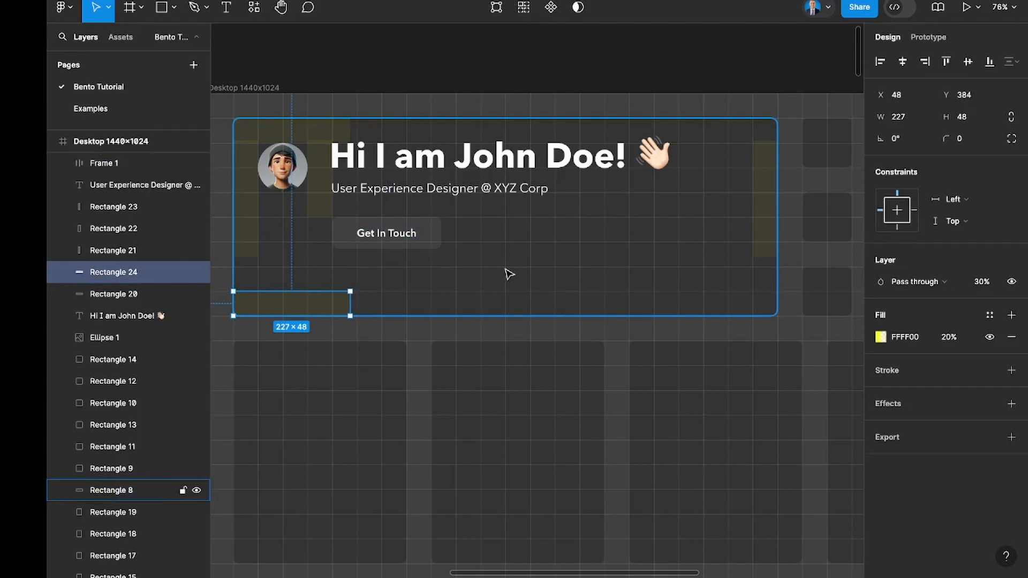
pyautogui.hscroll(-2, 509, 274)
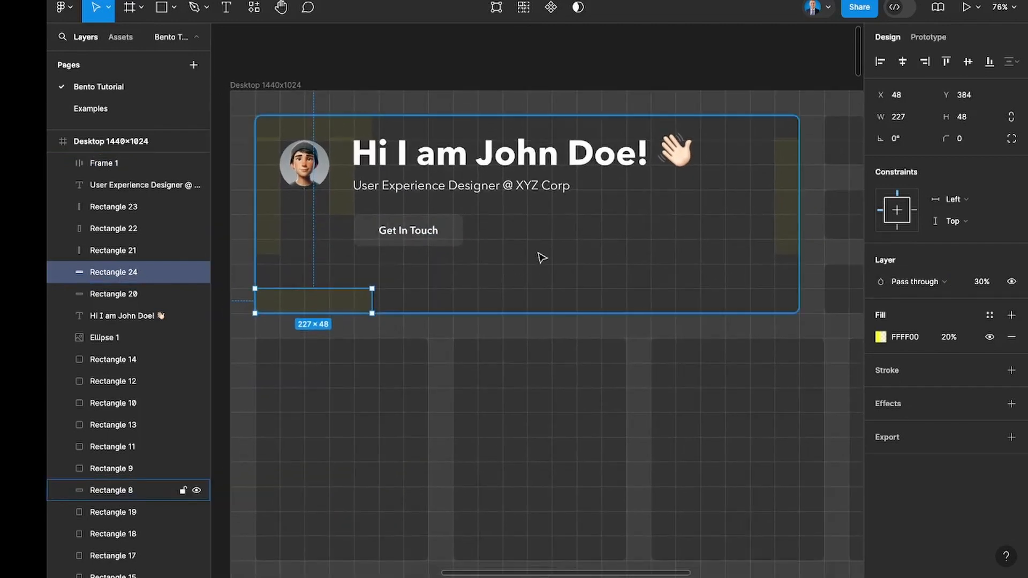
pyautogui.hscroll(4, 542, 258)
pyautogui.click(444, 188)
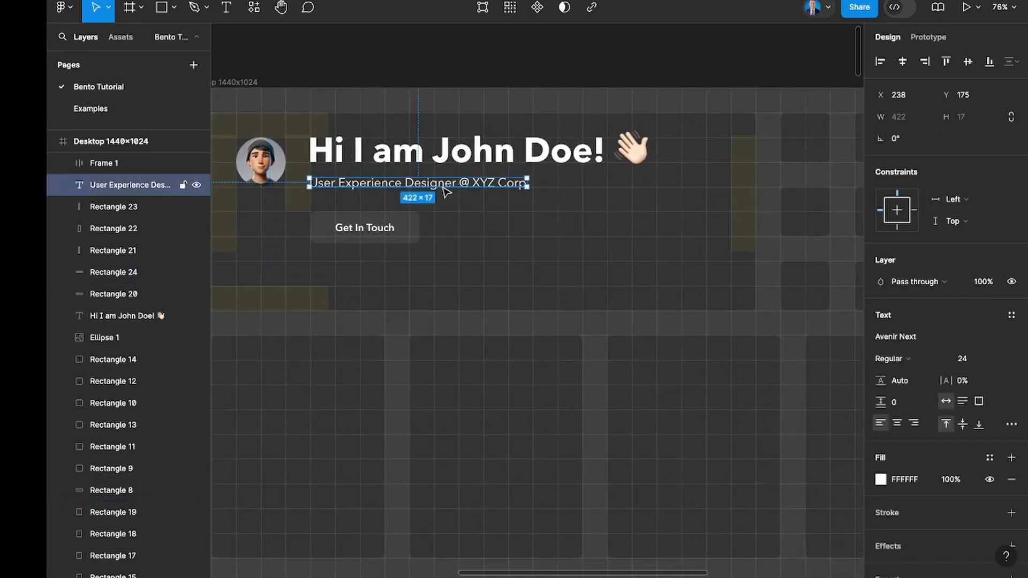
pyautogui.moveTo(449, 192); pyautogui.dragTo(448, 274)
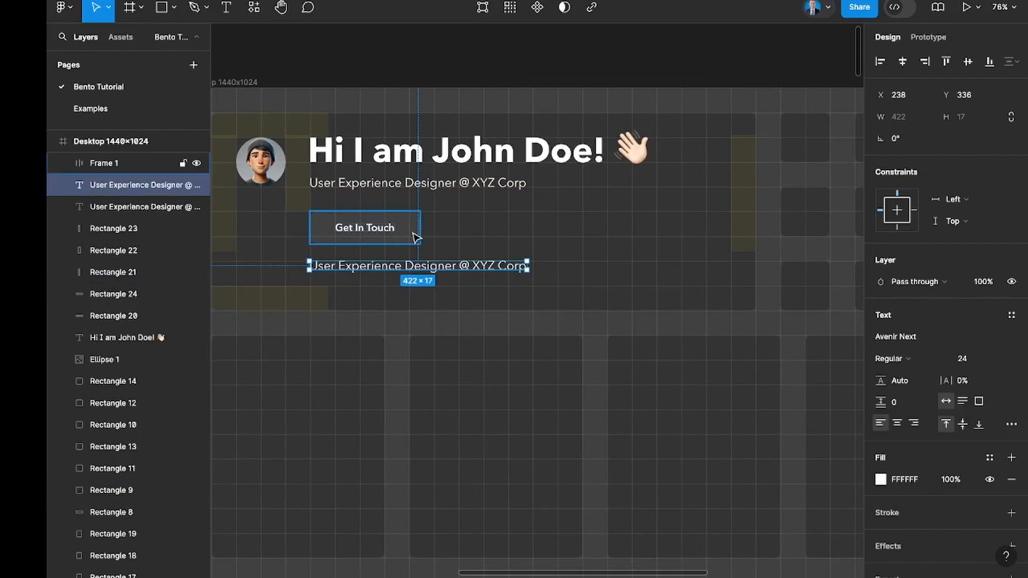
pyautogui.press('Delete')
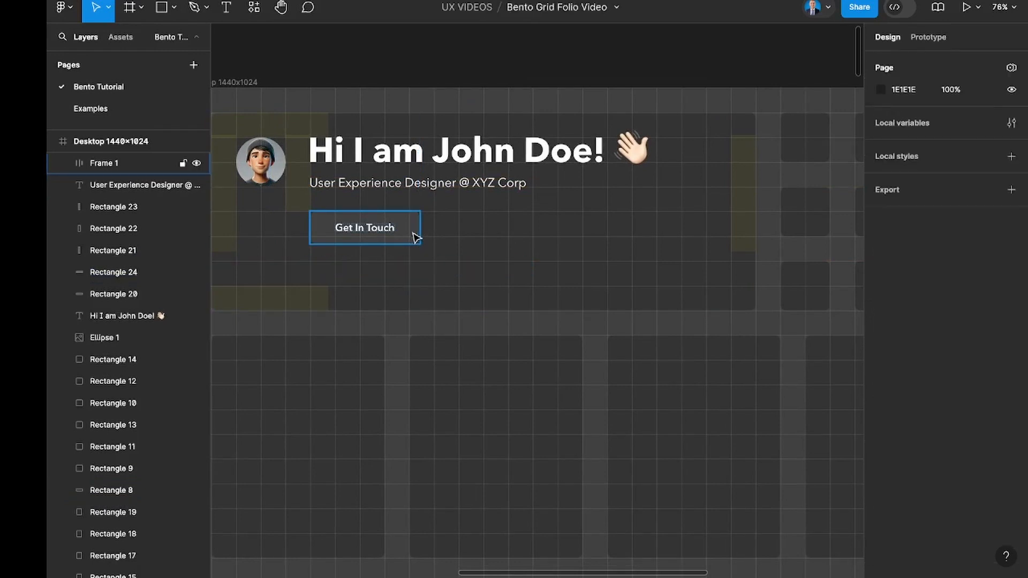
# Move the "Get In Touch" button lower in the header tile and duplicate the job title line above it at about Y 237.
pyautogui.moveTo(369, 235); pyautogui.dragTo(374, 284)
pyautogui.click(353, 186)
pyautogui.moveTo(355, 191); pyautogui.dragTo(356, 223)
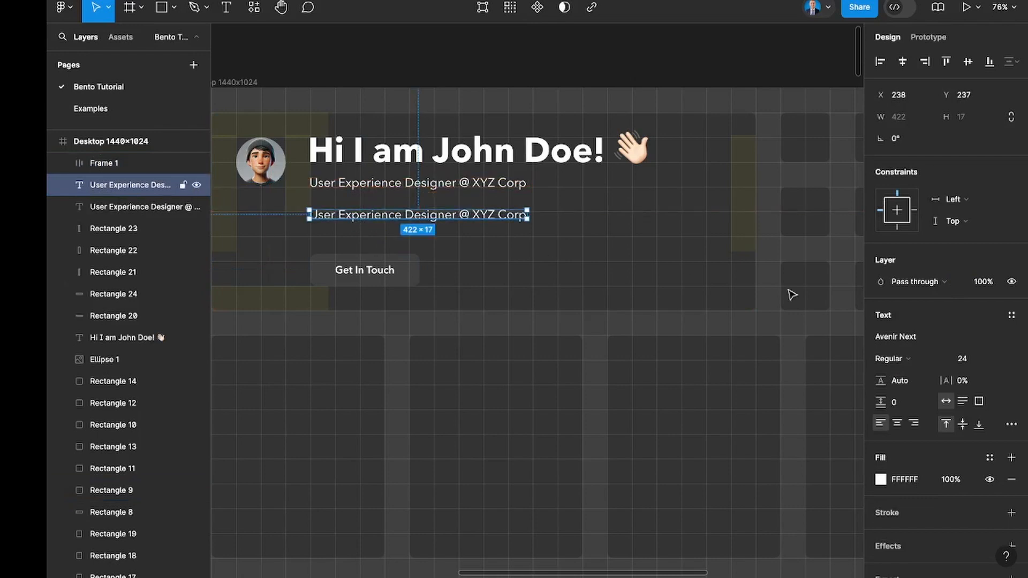
# Set the duplicated job title line's font size to 16.
pyautogui.click(963, 358)
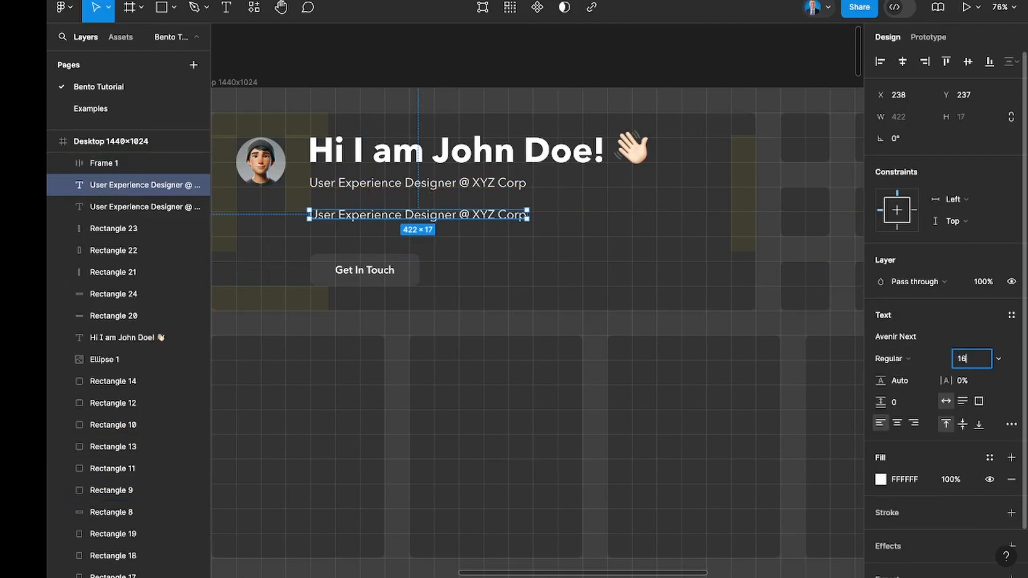
pyautogui.write('16')
pyautogui.press('Return')
# Replace the duplicated line's text with "I design experiences for internal B2B SAAS Solutions.".
pyautogui.doubleClick(397, 213)
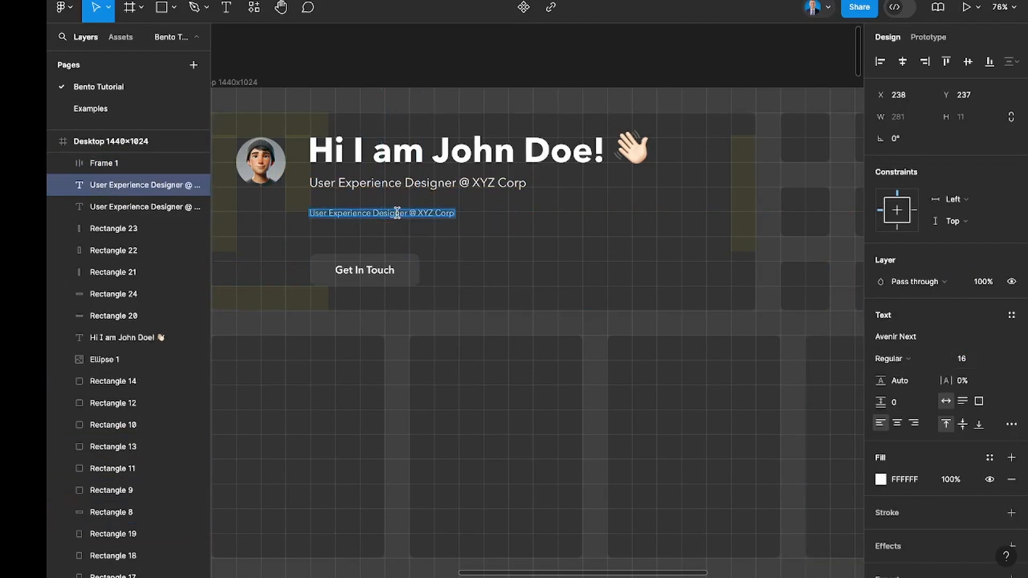
pyautogui.write('I')
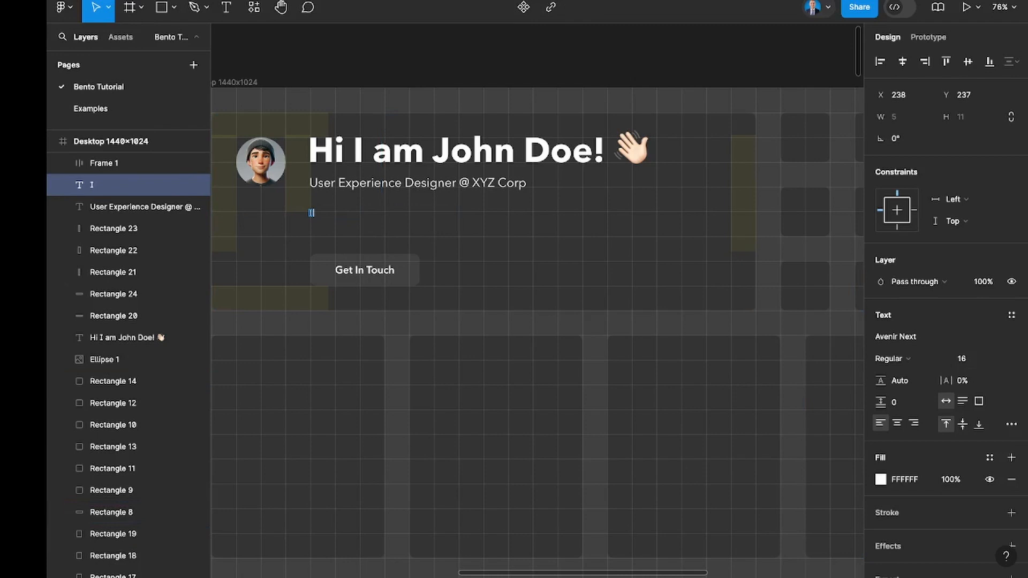
pyautogui.write(' design experiences for interal B2B')
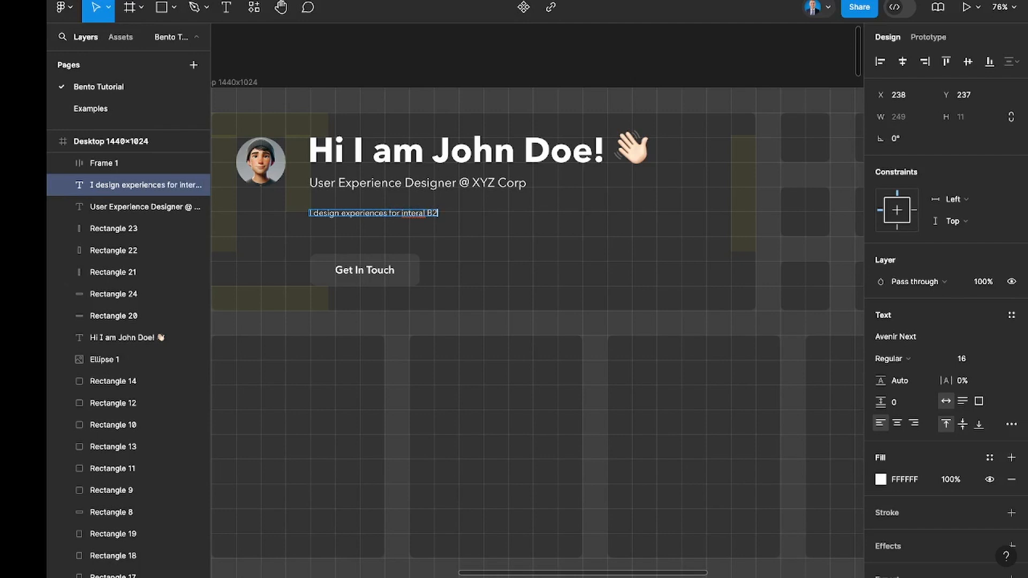
pyautogui.click(420, 212)
pyautogui.write('nal')
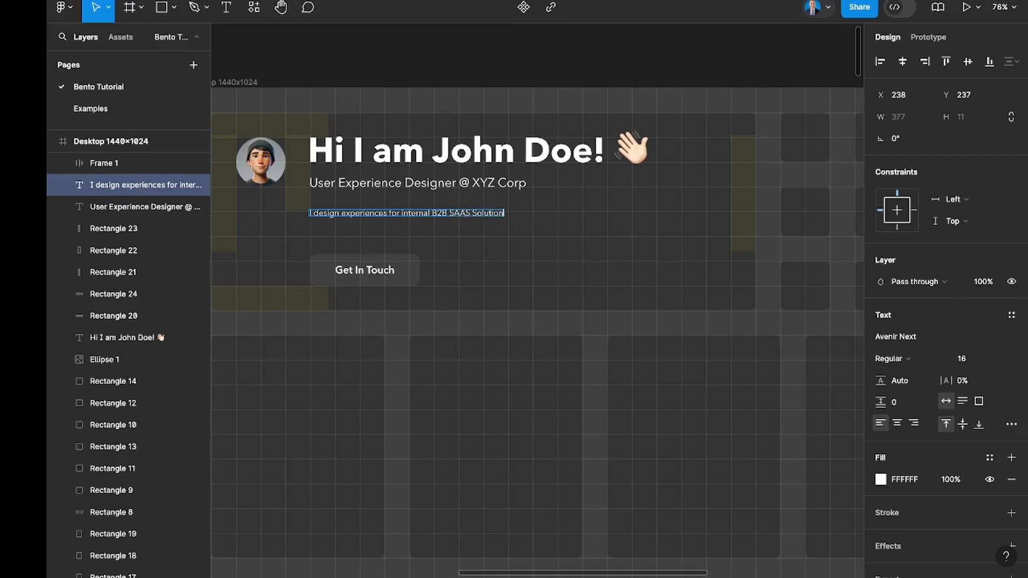
# Copy the description sentence and paste it repeatedly so the line holds it three times.
pyautogui.tripleClick(431, 212)
pyautogui.hotkey('ctrl', 'c')
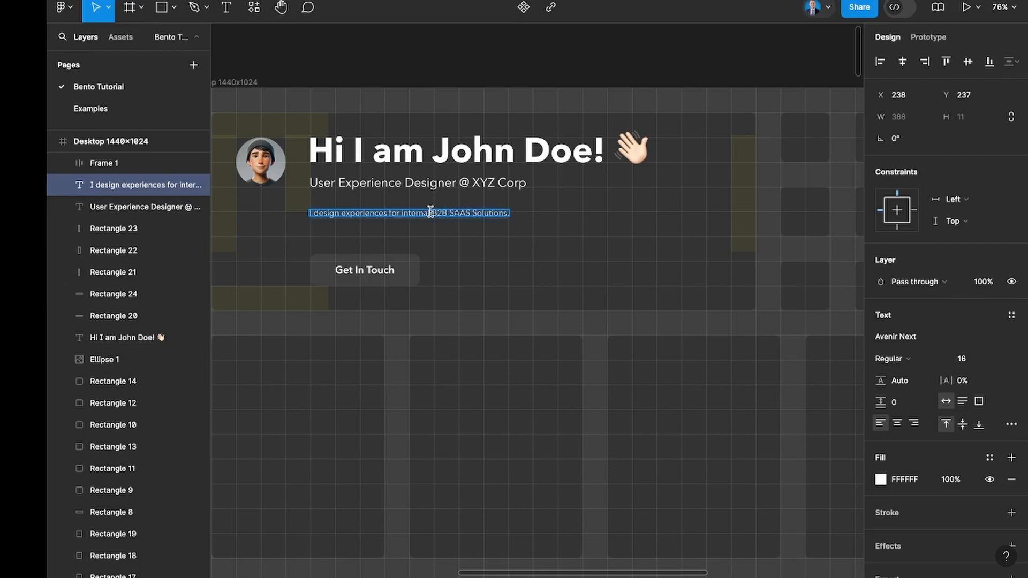
pyautogui.press('Escape')
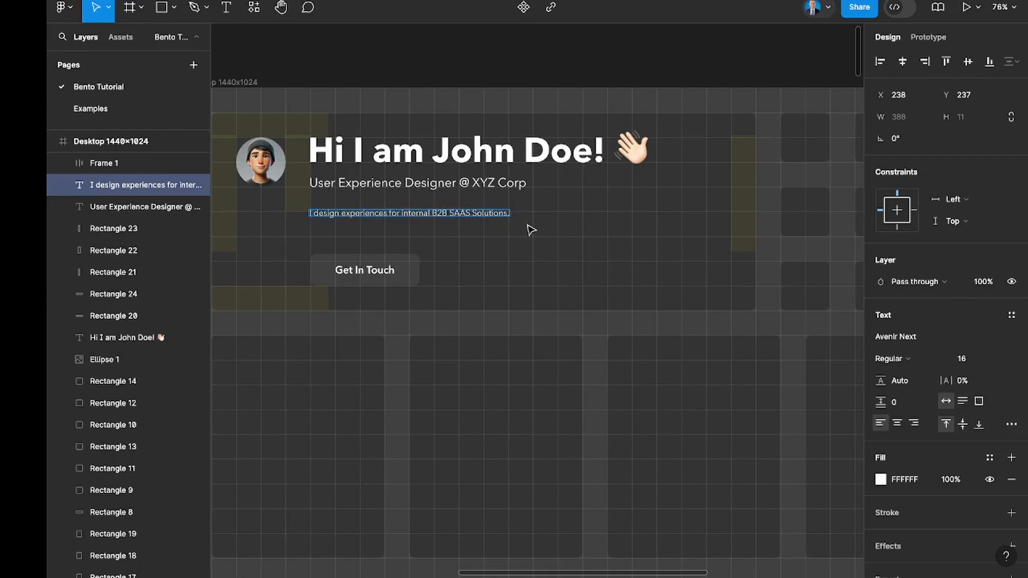
pyautogui.hotkey('ctrl', 'v')
pyautogui.hotkey('ctrl', 'v')
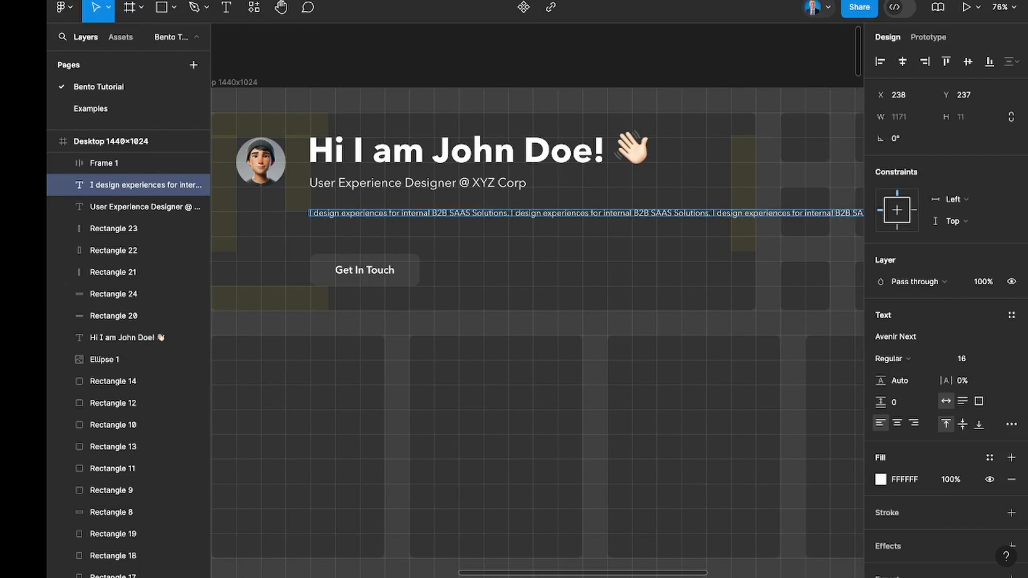
pyautogui.hscroll(2, 504, 231)
pyautogui.press('Escape')
# Narrow the description's text box so the text wraps onto two lines inside the header tile.
pyautogui.scroll(-3, 503, 231)
pyautogui.hscroll(1, 503, 230)
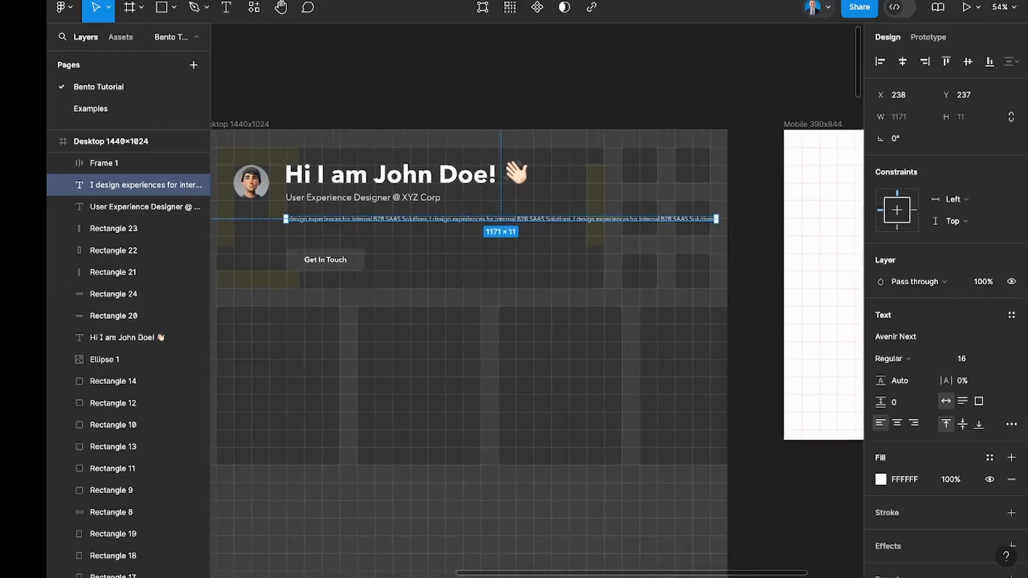
pyautogui.moveTo(717, 220); pyautogui.dragTo(560, 222)
pyautogui.press('Escape')
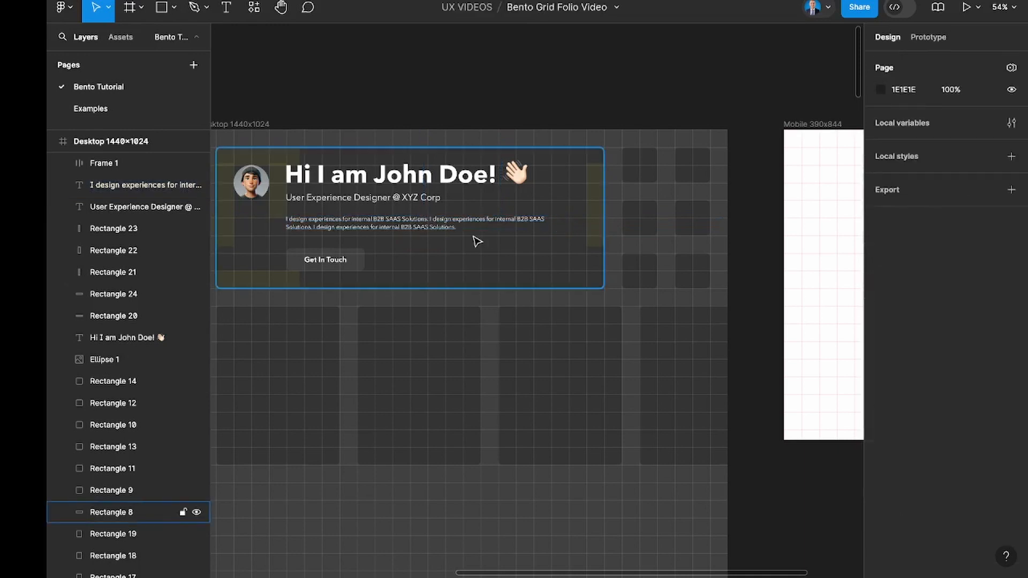
# Add an inside stroke in FFFFFF with a weight of 4 to the "Get In Touch" button.
pyautogui.hscroll(-1, 475, 241)
pyautogui.scroll(5, 384, 251)
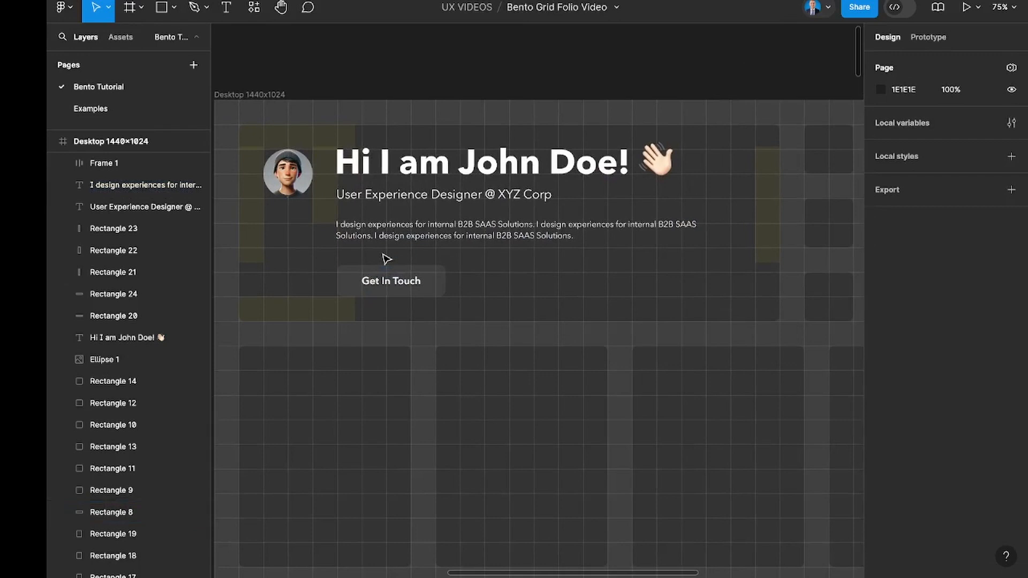
pyautogui.click(439, 280)
pyautogui.scroll(-1, 990, 423)
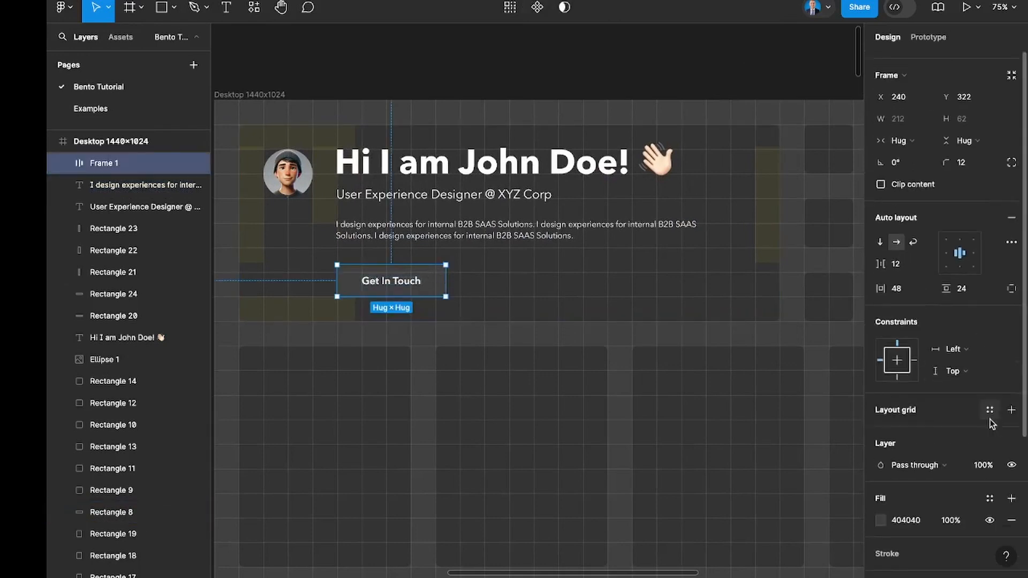
pyautogui.scroll(-3, 992, 423)
pyautogui.click(1011, 491)
pyautogui.click(910, 517)
pyautogui.write('FFFFFF')
pyautogui.press('Return')
pyautogui.click(970, 536)
pyautogui.write('9')
pyautogui.press('Return')
pyautogui.press('Down')
pyautogui.press('Down')
pyautogui.press('Down')
pyautogui.press('Down')
pyautogui.press('Down')
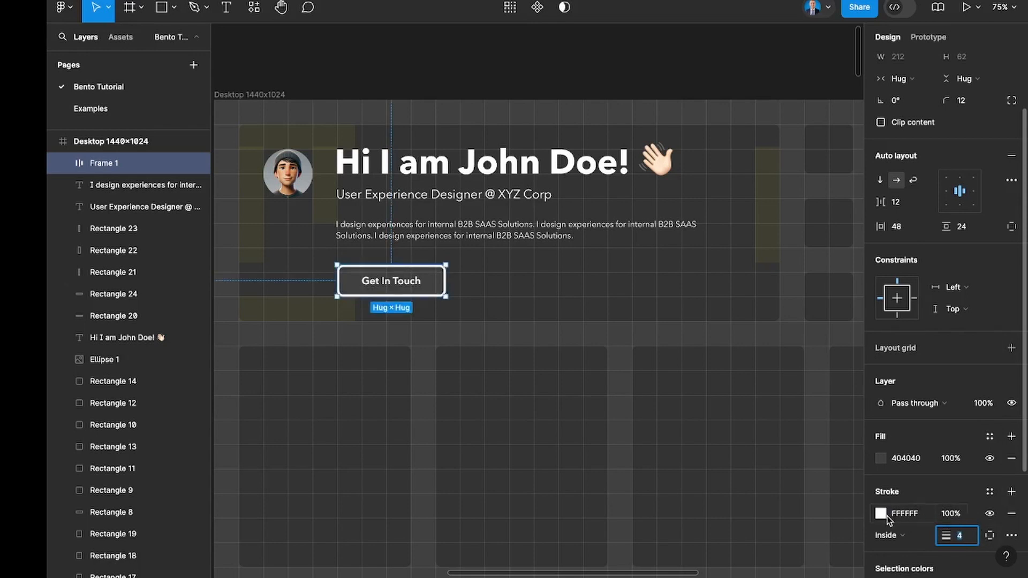
# Change the button's stroke to a linear gradient and pull its start point out beyond the button's upper-left corner.
pyautogui.click(882, 514)
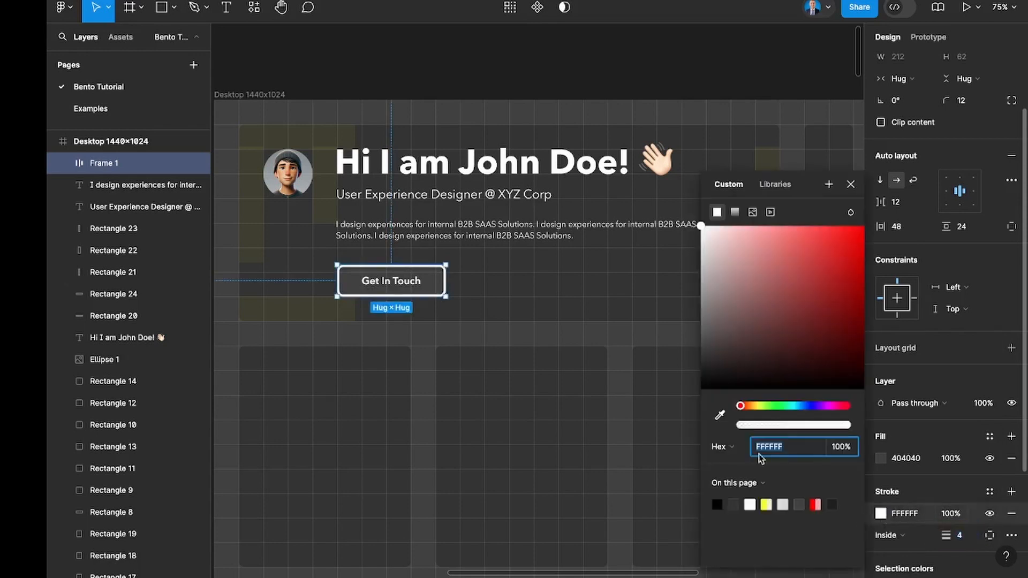
pyautogui.click(735, 213)
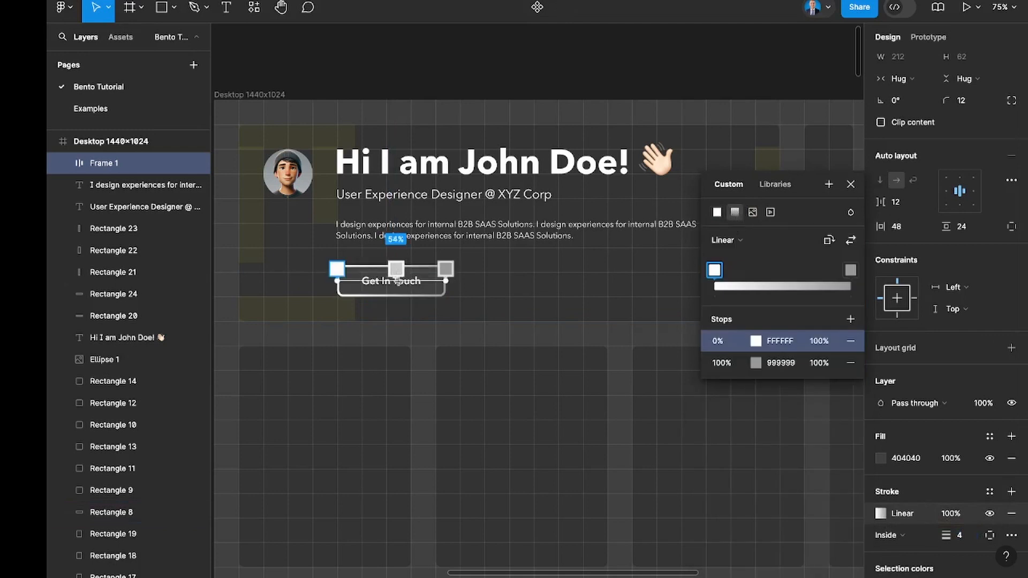
pyautogui.moveTo(337, 269); pyautogui.dragTo(316, 227)
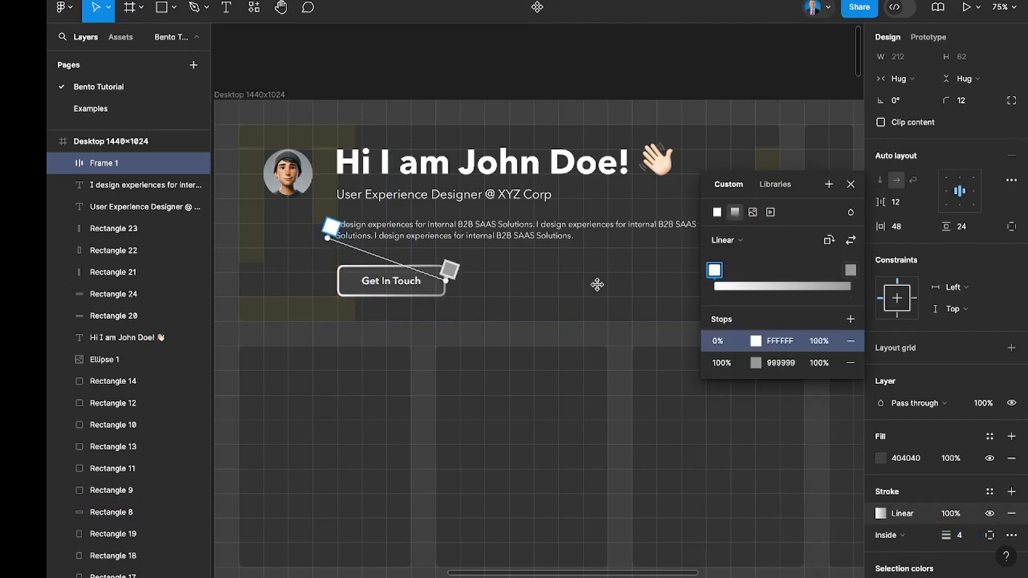
# Lower the opacity of the stroke gradient's 0% stop to 30%.
pyautogui.hotkey('shift', 'Down')
pyautogui.hotkey('shift', 'Down')
pyautogui.hotkey('shift', 'Down')
pyautogui.hotkey('shift', 'Down')
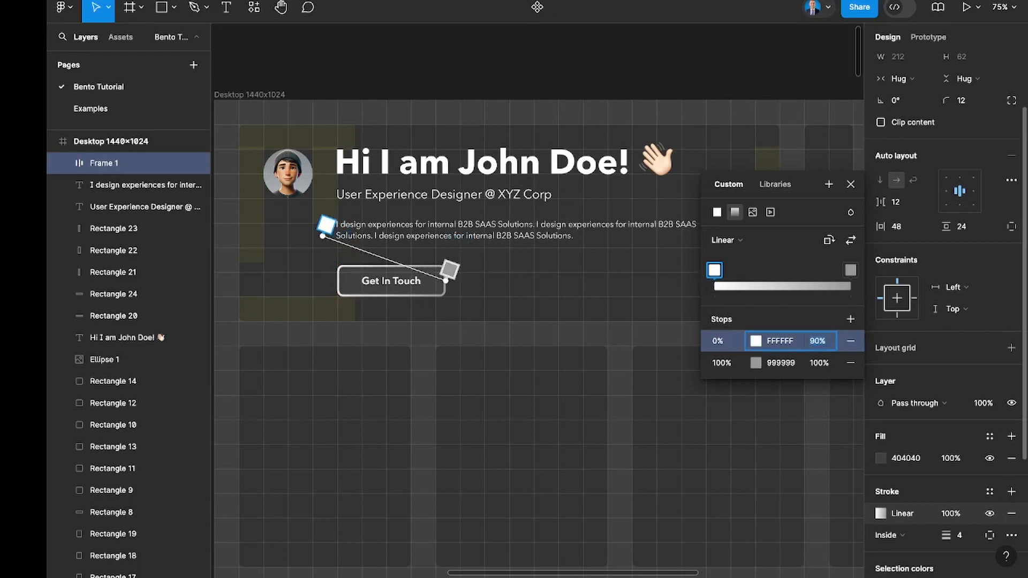
pyautogui.hotkey('shift', 'Down')
pyautogui.hotkey('shift', 'Down')
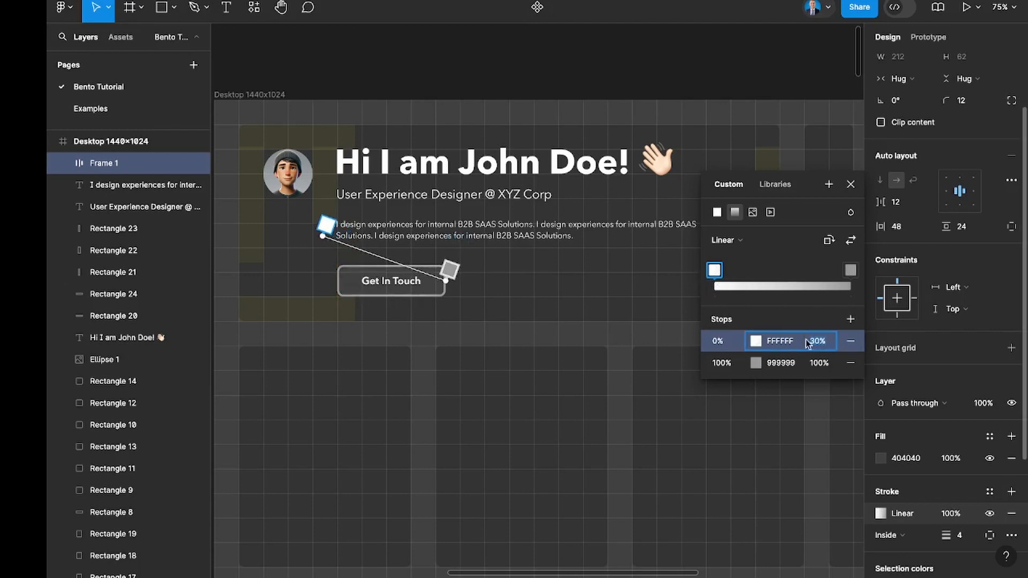
# Set the stroke gradient's 100% stop to colour FFFFFF with 0% opacity.
pyautogui.click(780, 362)
pyautogui.write('f')
pyautogui.press('Return')
pyautogui.click(817, 363)
pyautogui.write('0')
pyautogui.press('Return')
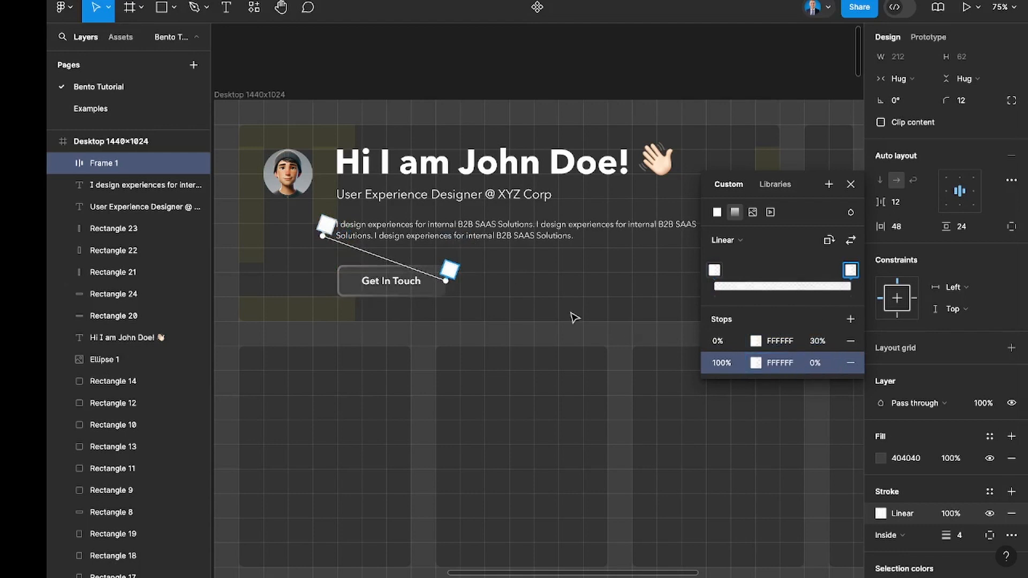
pyautogui.press('Escape')
pyautogui.press('Escape')
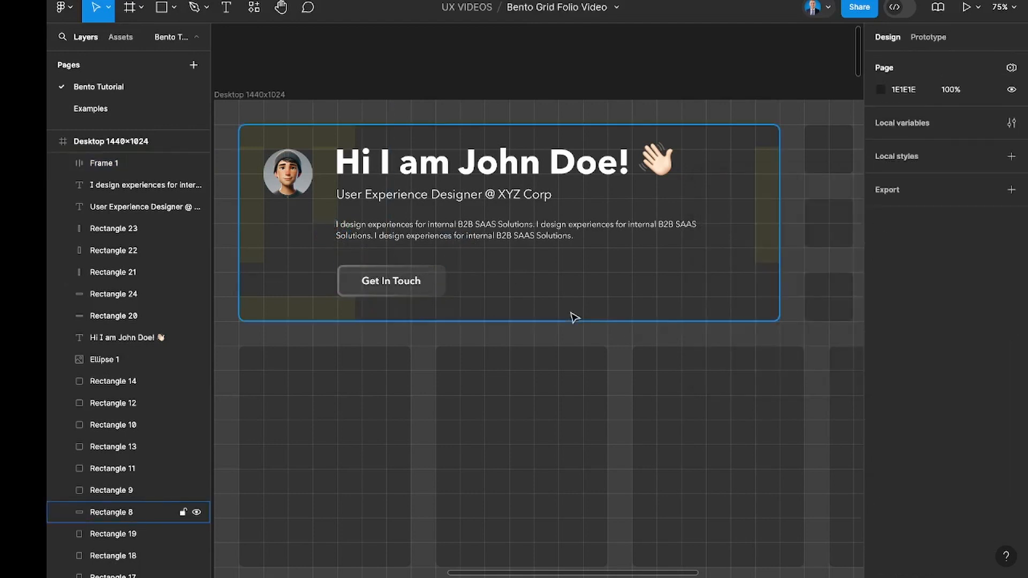
# Select the five yellow spacing rectangles in the header tile and move them up out of the Desktop frame.
pyautogui.scroll(-2, 573, 317)
pyautogui.click(310, 261)
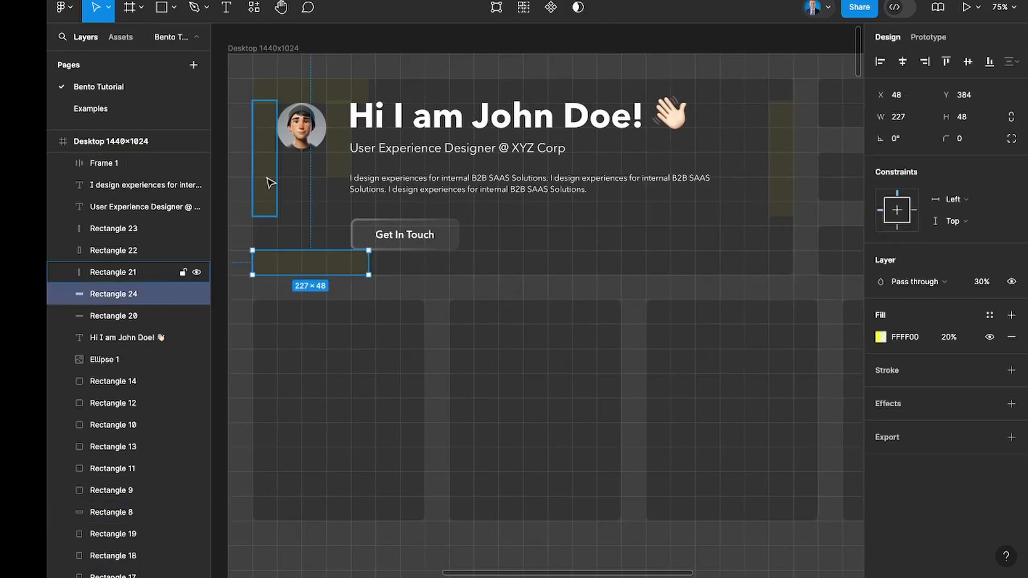
pyautogui.keyDown('shift'); pyautogui.click(271, 183); pyautogui.keyUp('shift')
pyautogui.keyDown('shift'); pyautogui.click(339, 142); pyautogui.keyUp('shift')
pyautogui.keyDown('shift'); pyautogui.click(335, 94); pyautogui.keyUp('shift')
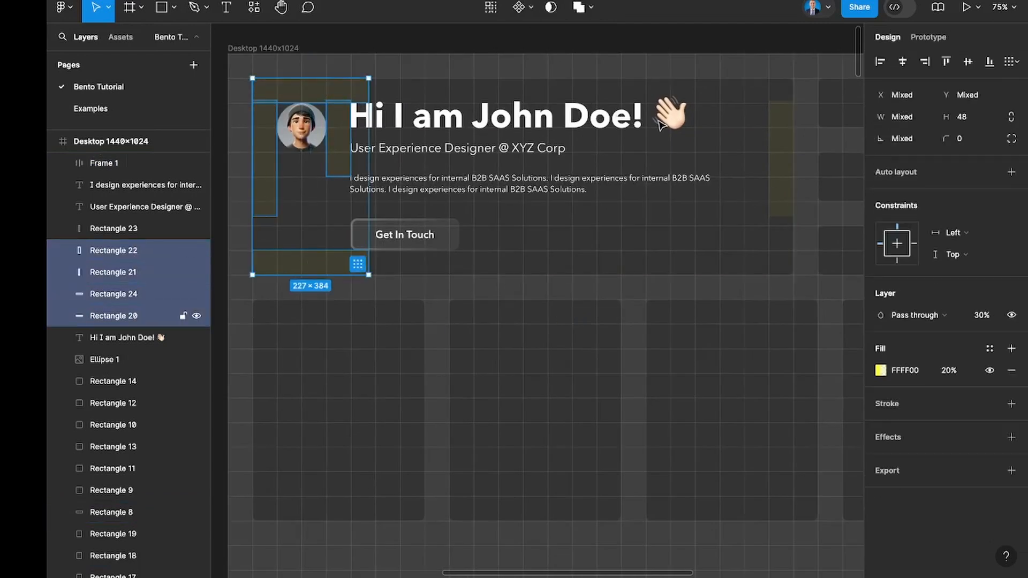
pyautogui.keyDown('shift'); pyautogui.click(771, 143); pyautogui.keyUp('shift')
pyautogui.scroll(-5, 557, 145)
pyautogui.moveTo(565, 149); pyautogui.dragTo(566, 42)
pyautogui.hscroll(2, 600, 83)
pyautogui.click(582, 116)
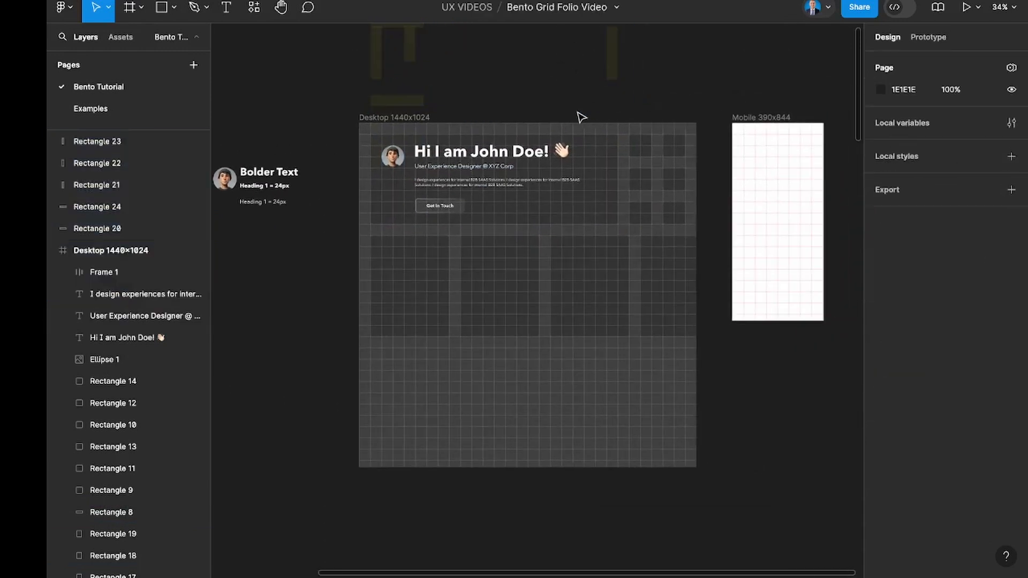
# Hide the 48px layout grid on the Desktop 1440x1024 frame.
pyautogui.click(415, 116)
pyautogui.click(990, 272)
pyautogui.scroll(5, 643, 174)
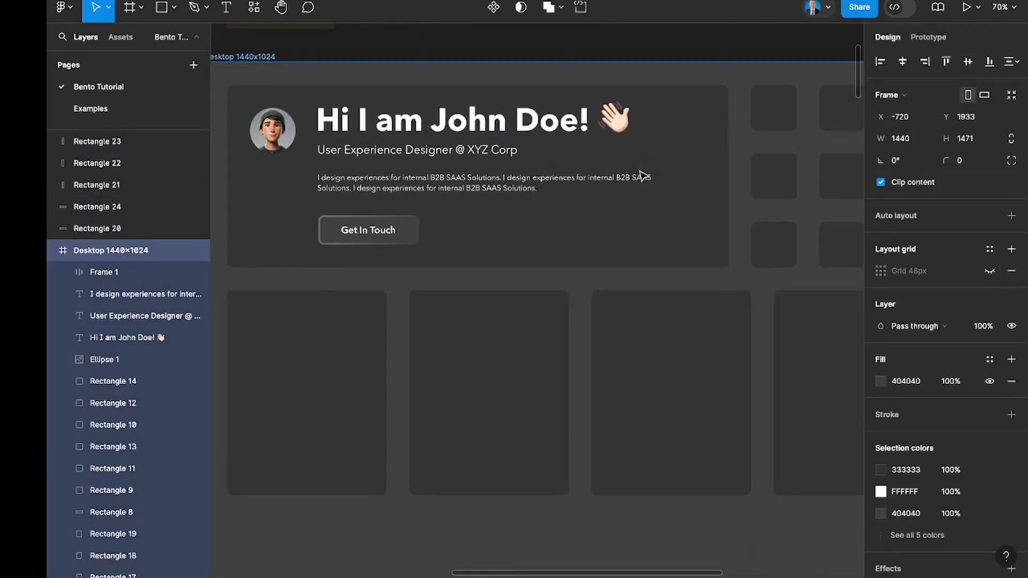
pyautogui.scroll(-2, 643, 176)
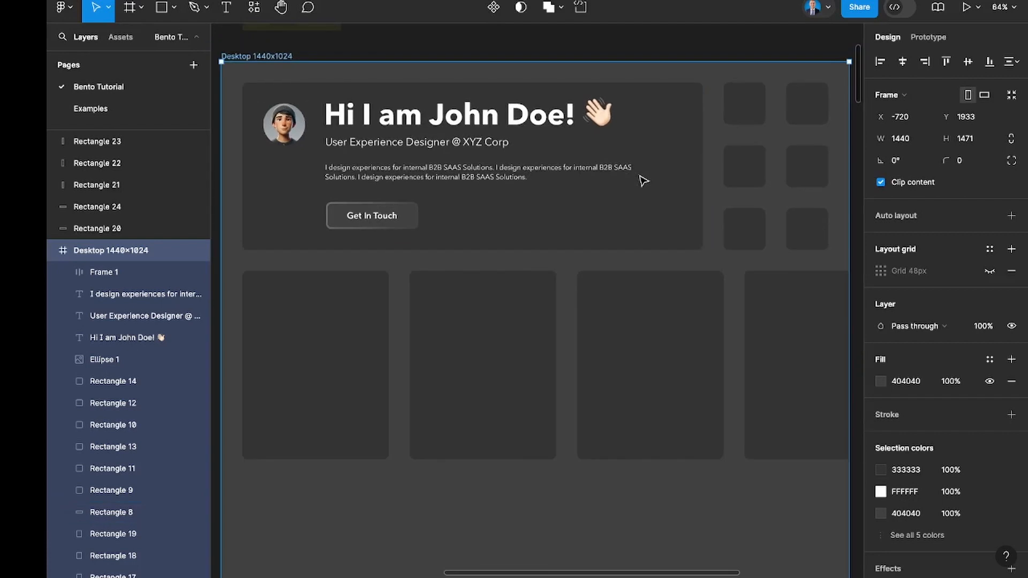
pyautogui.scroll(-3, 500, 349)
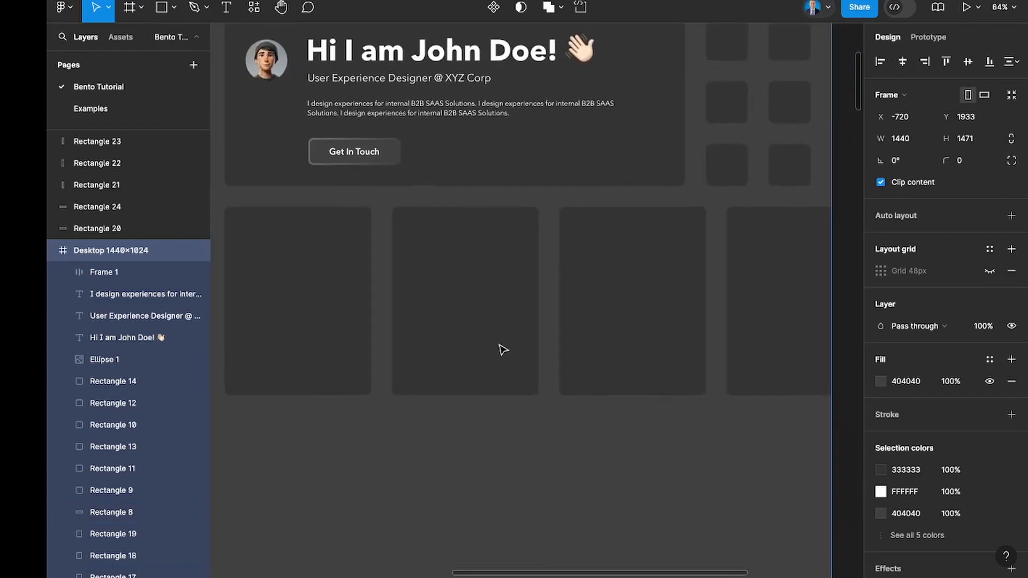
pyautogui.scroll(-5, 502, 349)
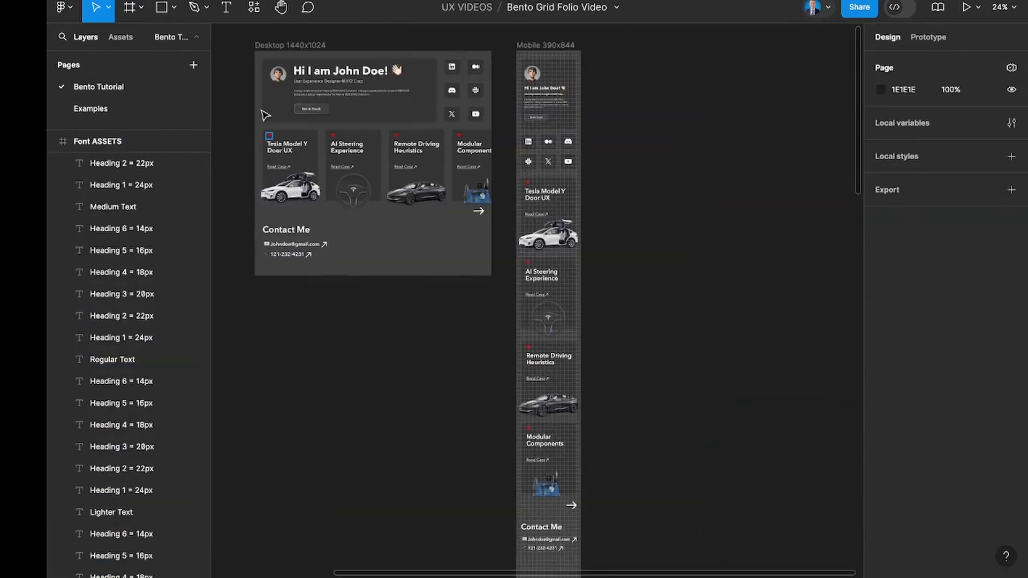
# Hide the editor's interface while the finished desktop and mobile layouts are in view.
pyautogui.scroll(1, 265, 114)
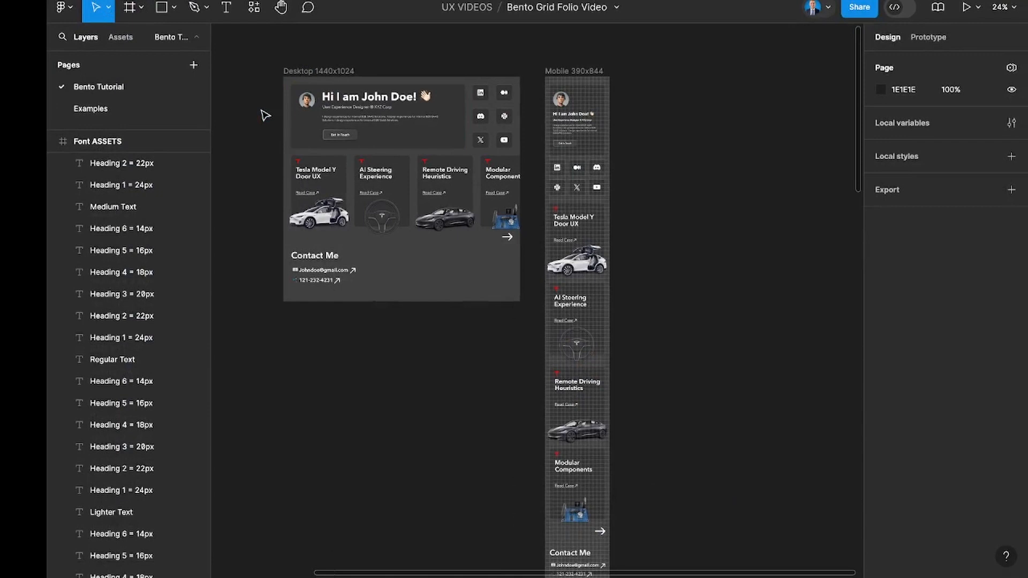
pyautogui.scroll(3, 265, 115)
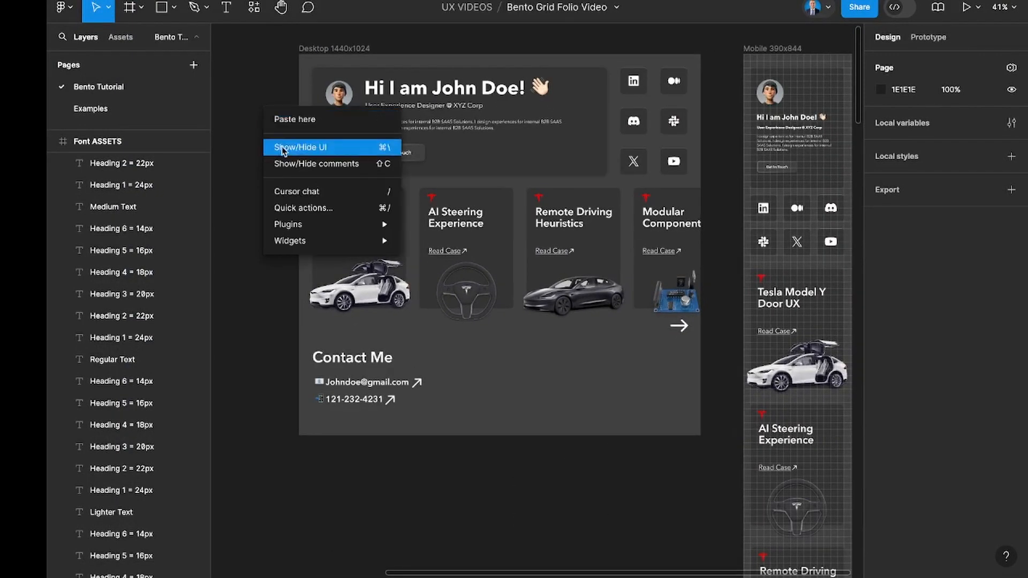
pyautogui.click(282, 150)
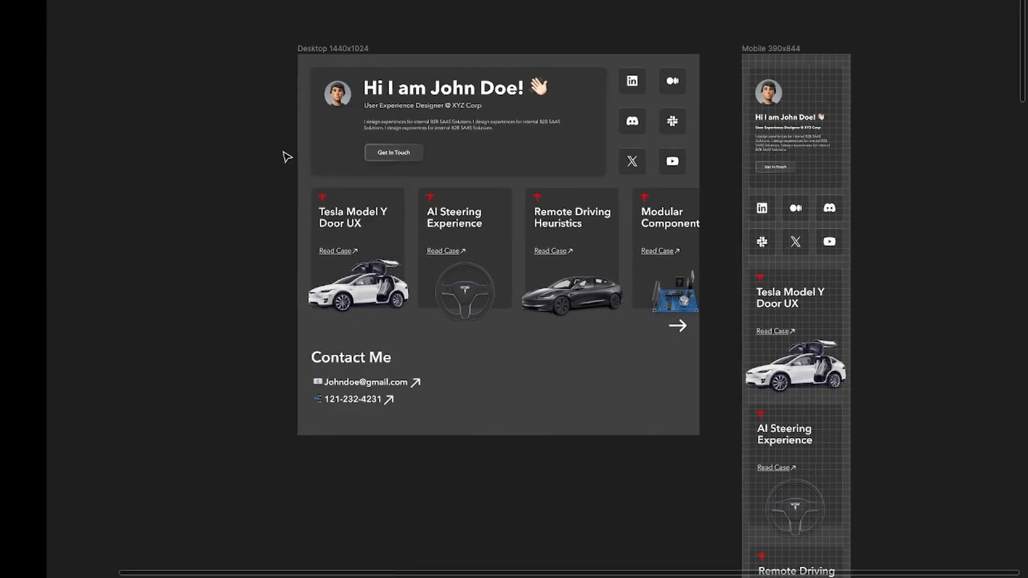
# Examine the finished desktop and mobile layouts, including the header tile, social icons, case study cards and contact section.
pyautogui.hscroll(3, 287, 157)
pyautogui.scroll(-2, 287, 156)
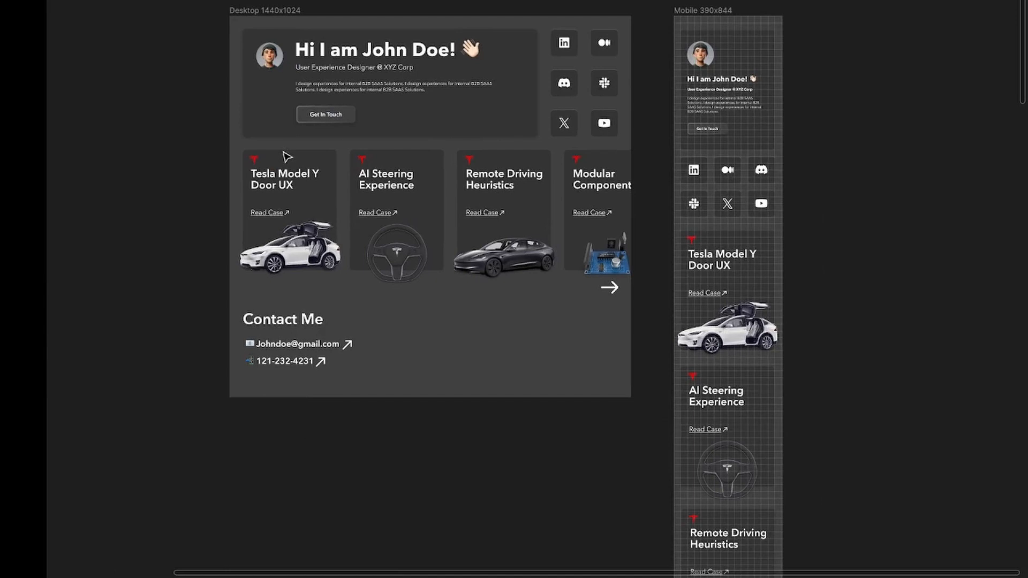
pyautogui.scroll(3, 287, 157)
pyautogui.hscroll(1, 287, 157)
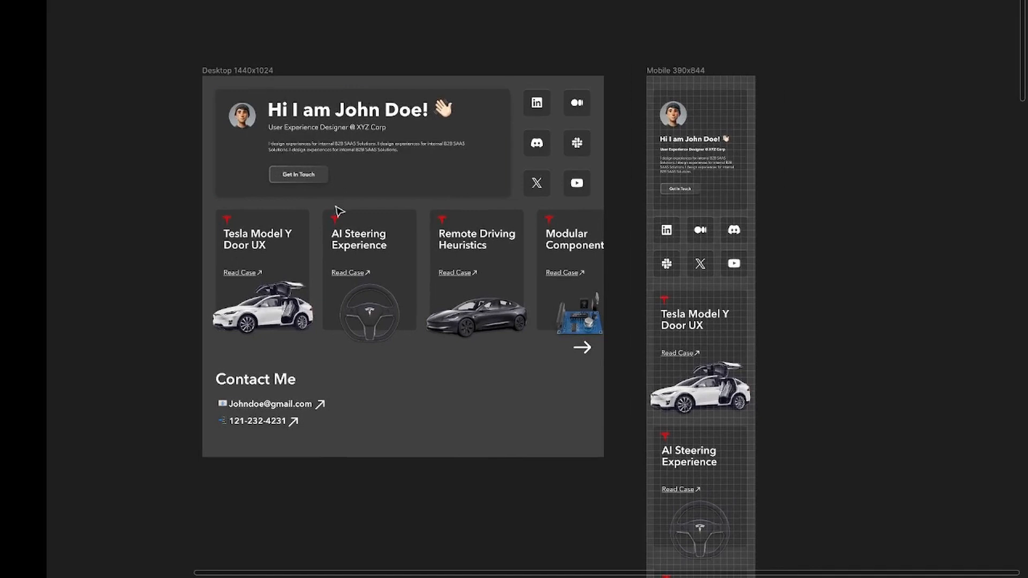
pyautogui.scroll(5, 340, 211)
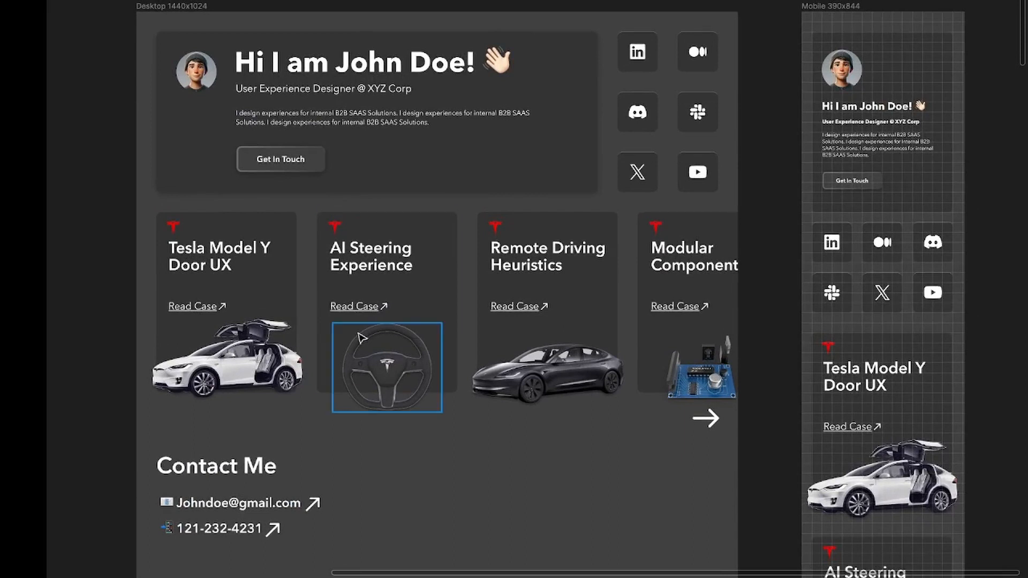
pyautogui.scroll(2, 362, 337)
pyautogui.hscroll(2, 362, 338)
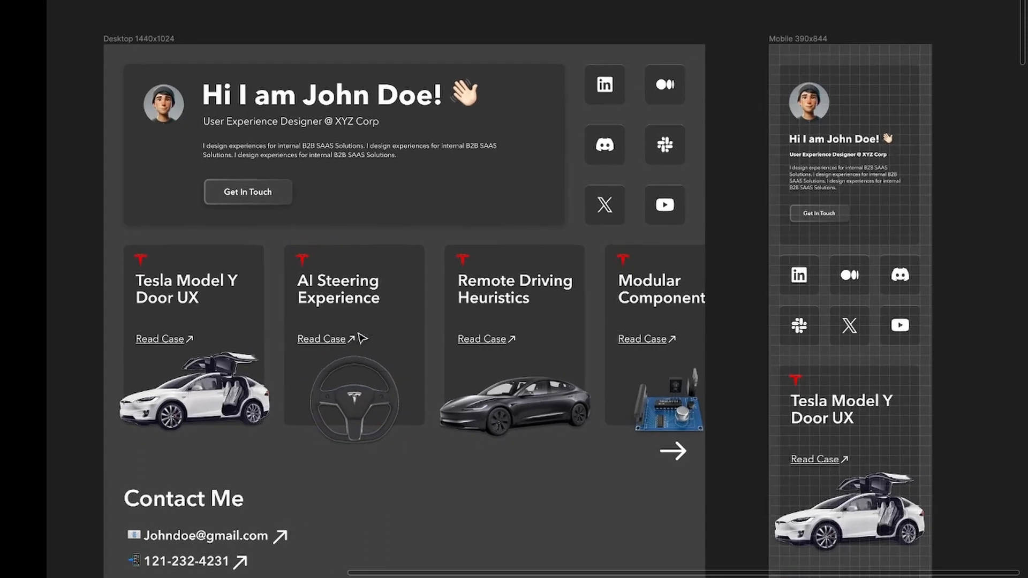
pyautogui.scroll(-2, 362, 338)
pyautogui.hscroll(-1, 362, 337)
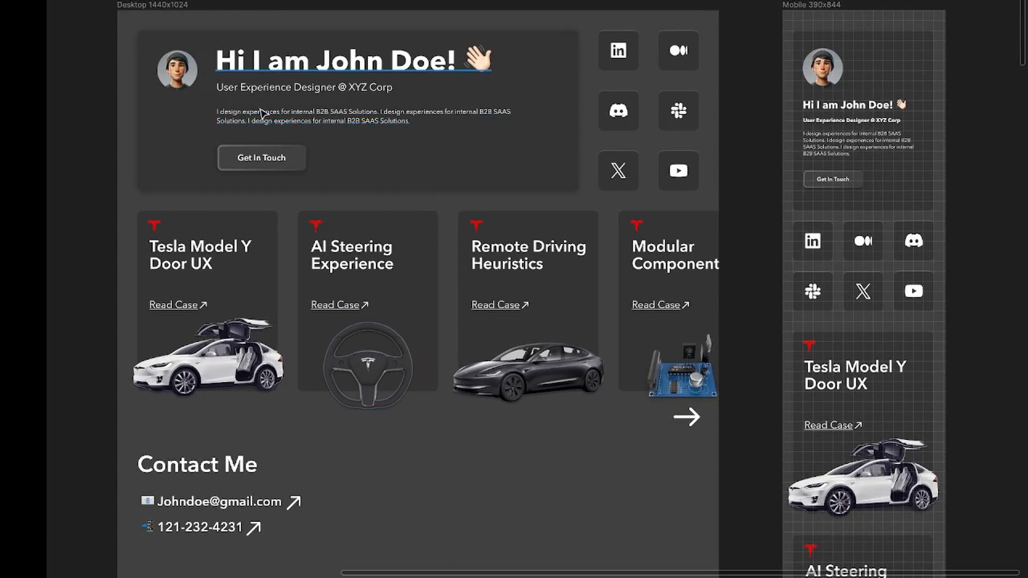
# Bring back the editor's interface around the finished desktop and mobile layouts.
pyautogui.scroll(4, 305, 156)
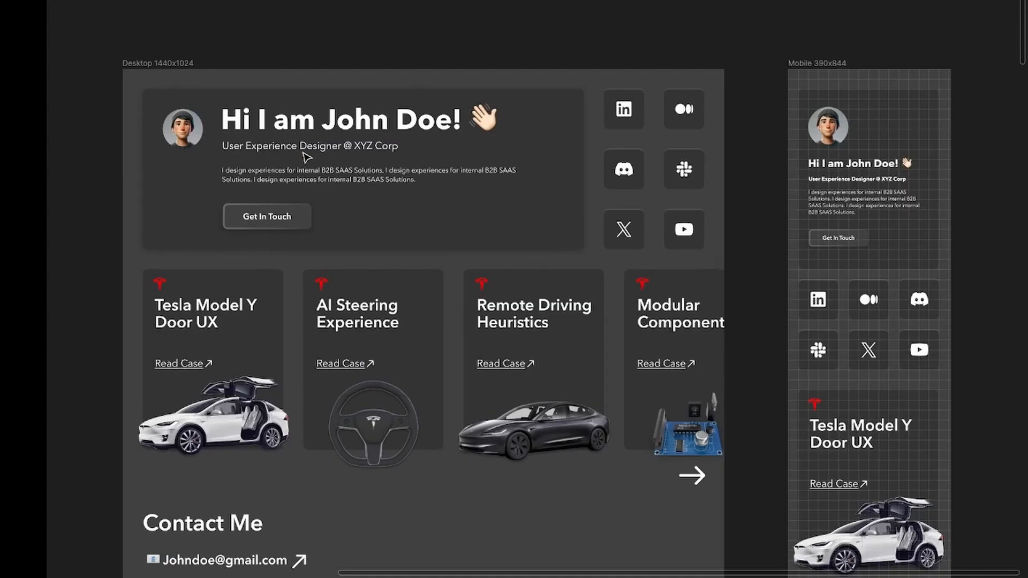
pyautogui.scroll(3, 307, 157)
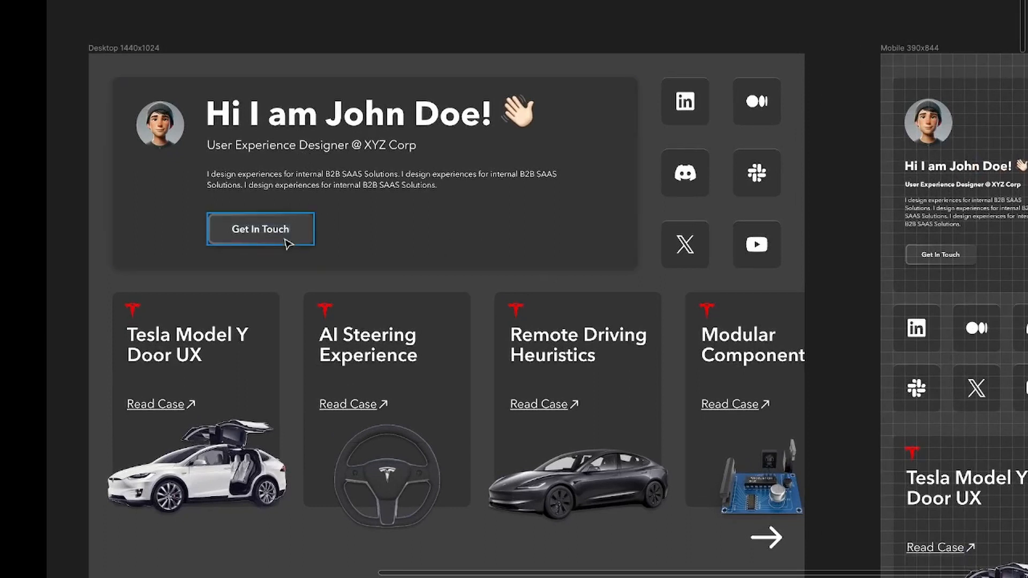
pyautogui.scroll(-10, 287, 240)
pyautogui.scroll(10, 252, 129)
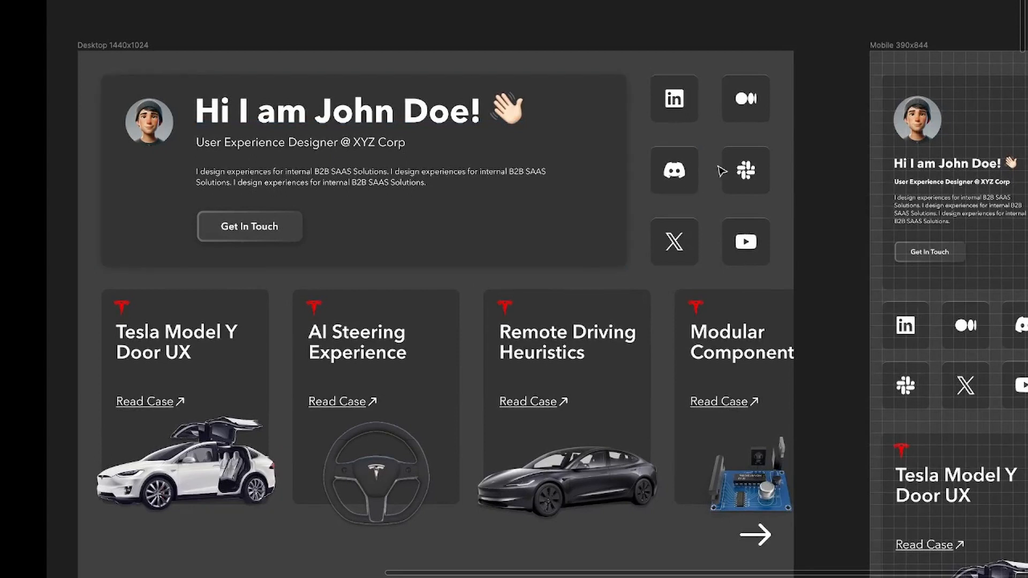
pyautogui.rightClick(815, 86)
pyautogui.click(828, 123)
# Try the Medium icon tile's stroke on the bottom side only and on all sides.
pyautogui.scroll(5, 796, 74)
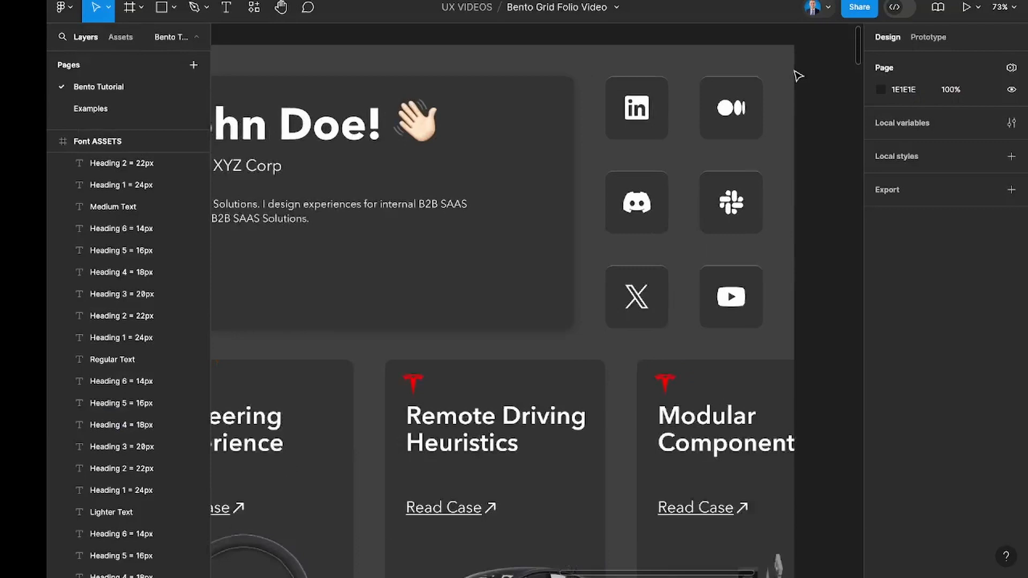
pyautogui.scroll(3, 728, 91)
pyautogui.click(722, 101)
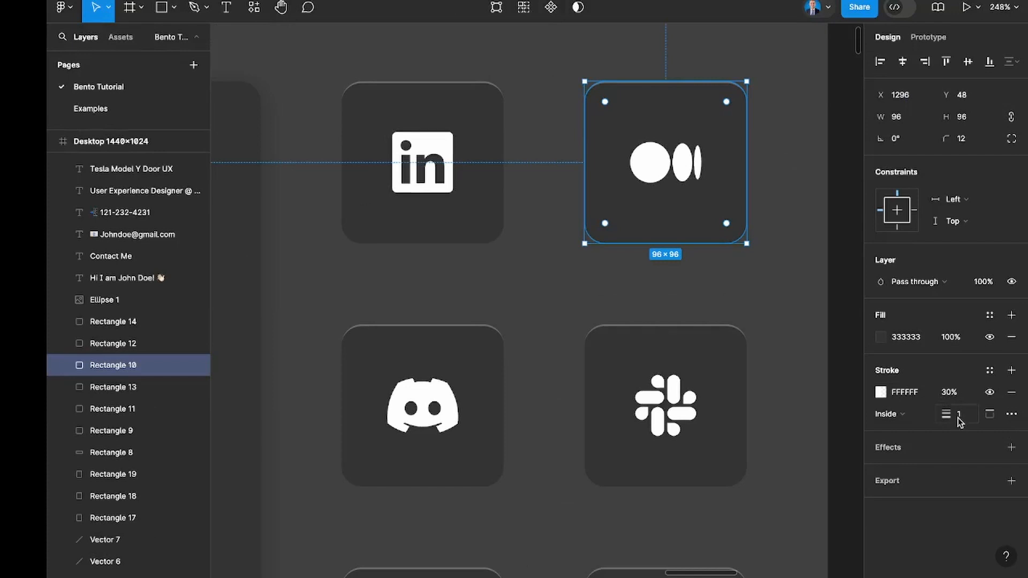
pyautogui.click(991, 415)
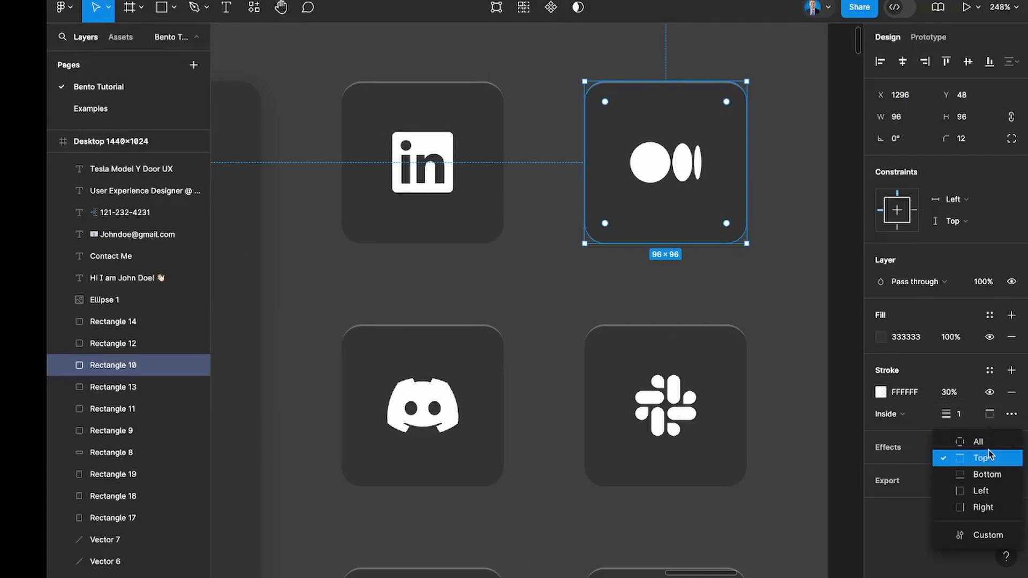
pyautogui.click(990, 475)
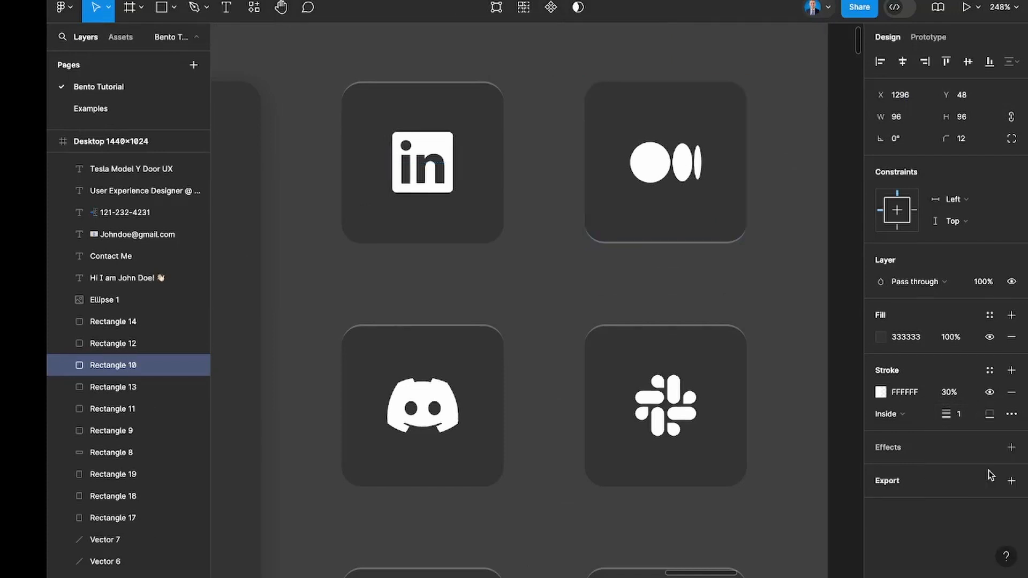
pyautogui.click(991, 415)
pyautogui.click(982, 442)
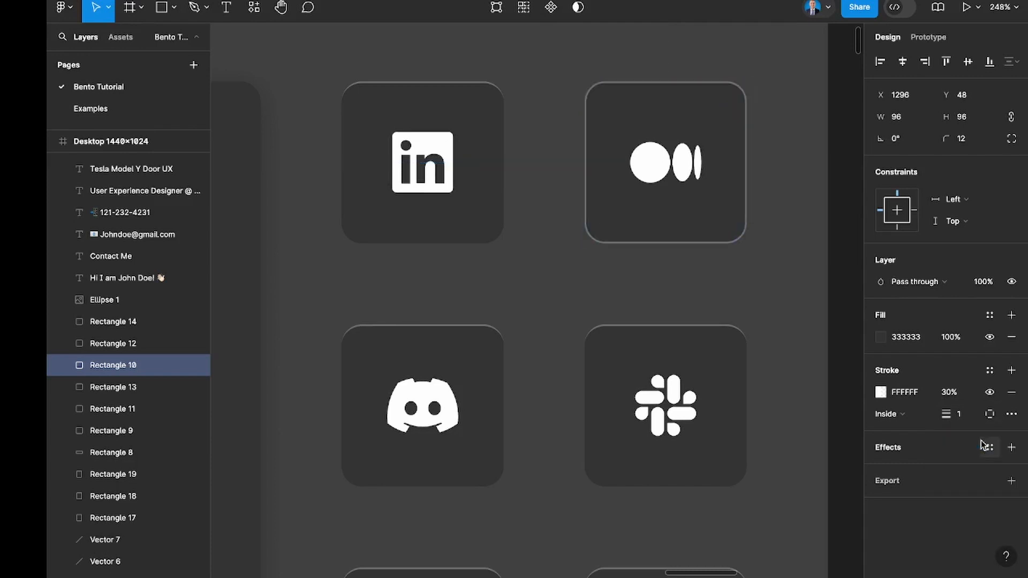
# Return the Medium icon tile's stroke to the top side only and deselect the tile.
pyautogui.click(989, 415)
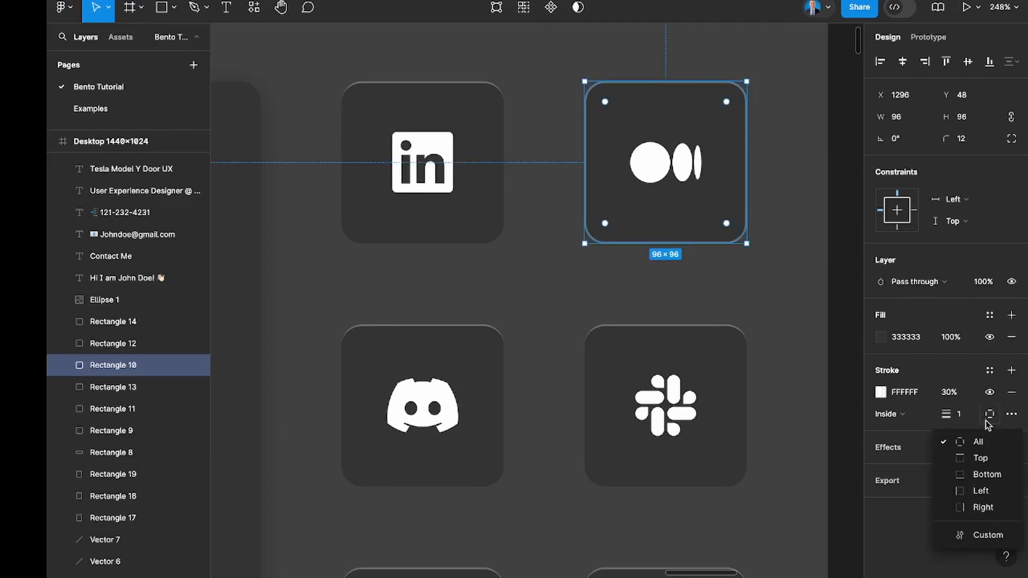
pyautogui.click(986, 458)
pyautogui.click(819, 291)
# Inspect the drop shadow settings of the header tile's background rectangle in the Desktop frame.
pyautogui.scroll(-5, 820, 292)
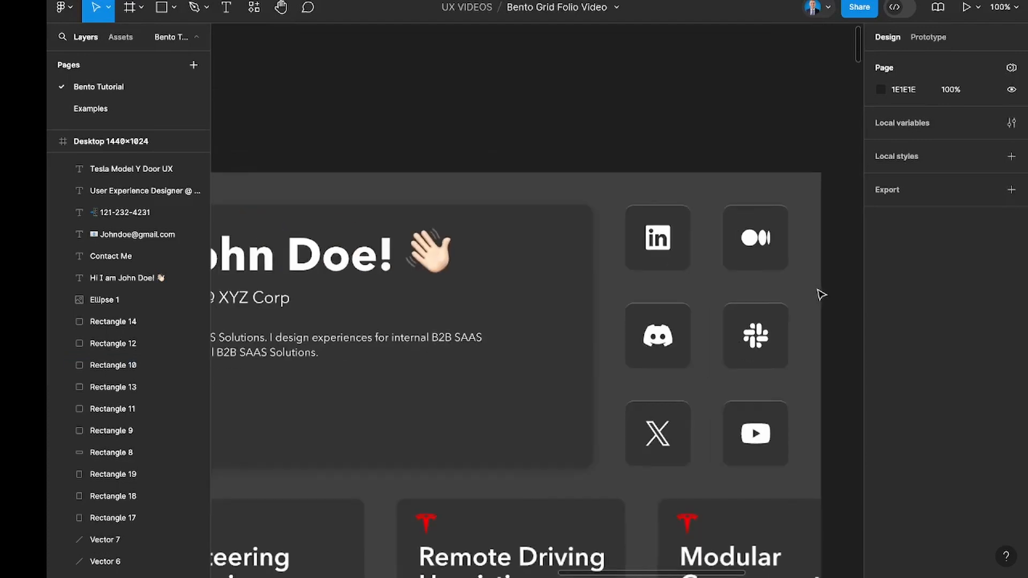
pyautogui.scroll(-5, 821, 294)
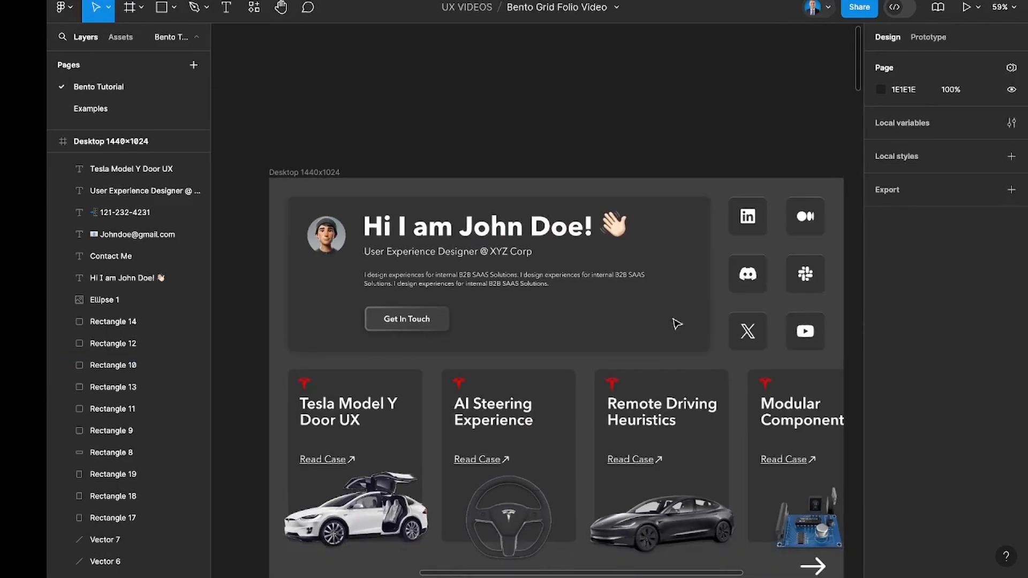
pyautogui.click(674, 320)
pyautogui.click(881, 426)
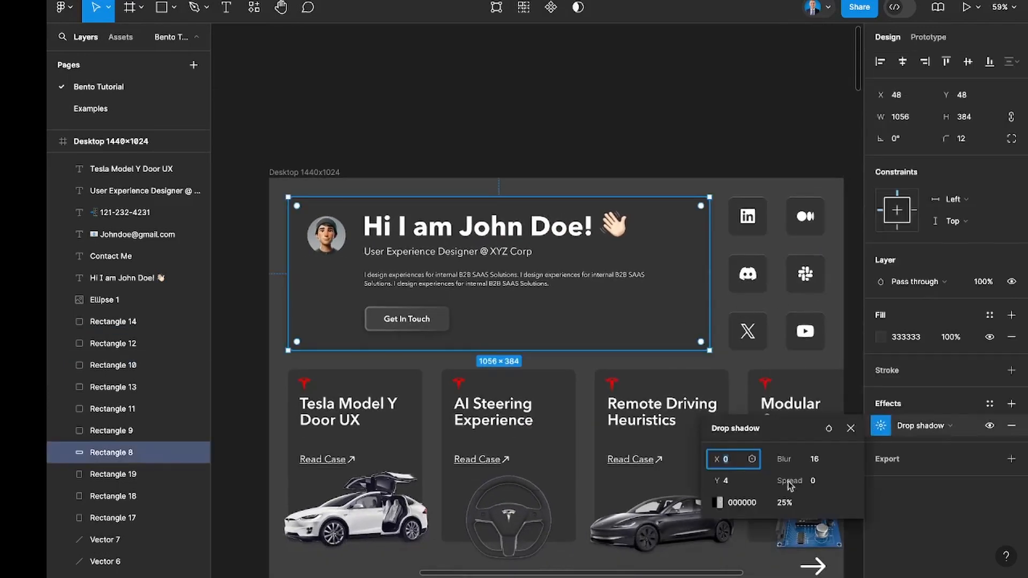
pyautogui.click(851, 429)
# Examine the Desktop frame's case study cards, arrow and Contact Me section, and the overall desktop layout.
pyautogui.scroll(-3, 775, 431)
pyautogui.scroll(-3, 777, 433)
pyautogui.hscroll(2, 776, 432)
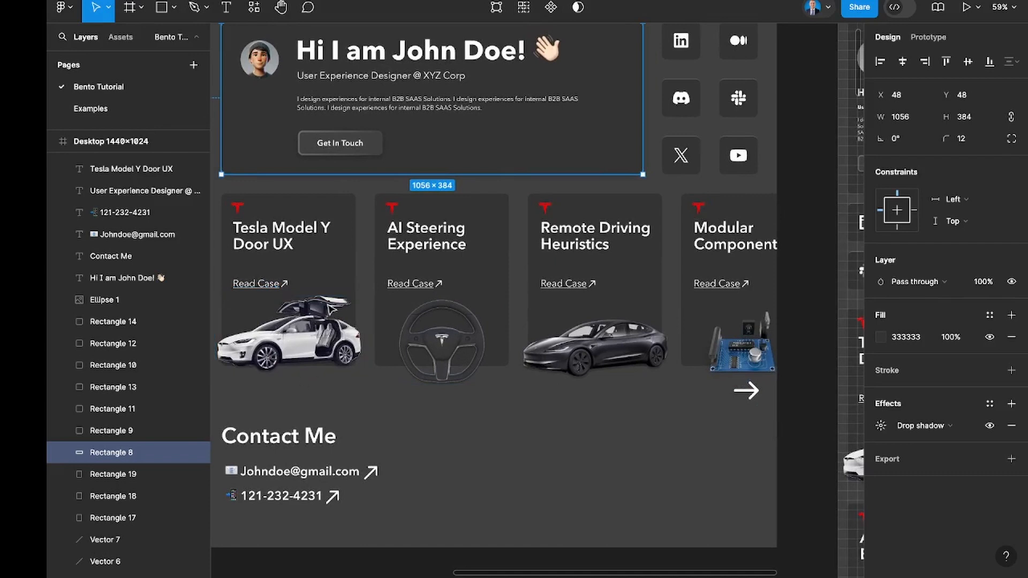
pyautogui.scroll(-1, 397, 474)
pyautogui.hscroll(-1, 396, 474)
pyautogui.hscroll(1, 399, 475)
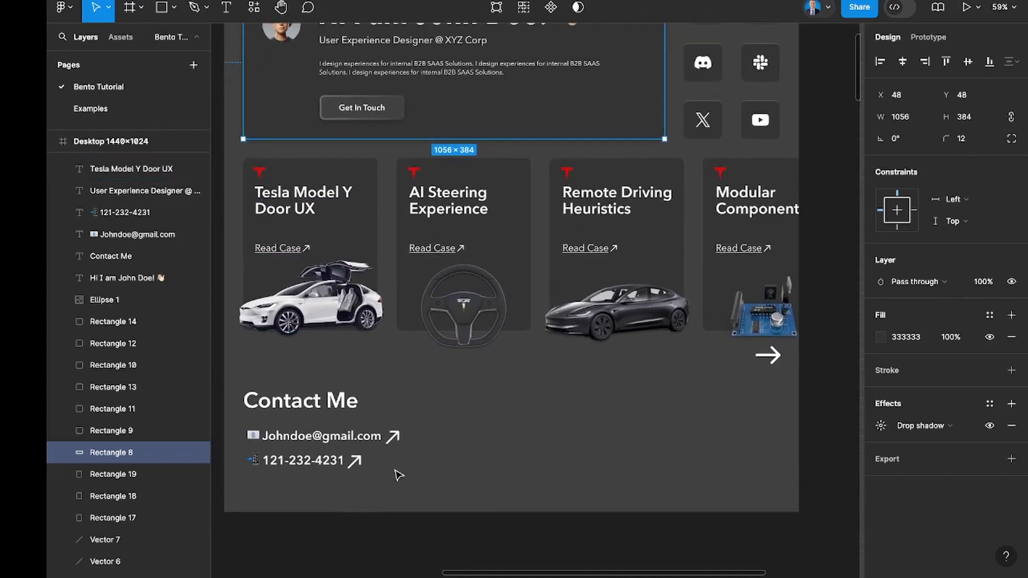
pyautogui.scroll(1, 399, 475)
pyautogui.hscroll(-1, 399, 475)
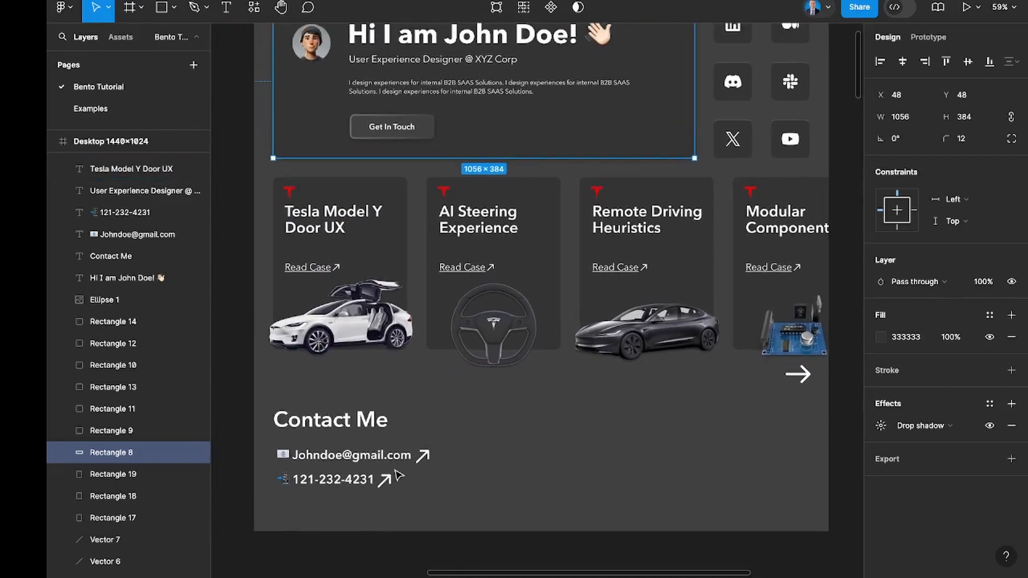
pyautogui.click(490, 498)
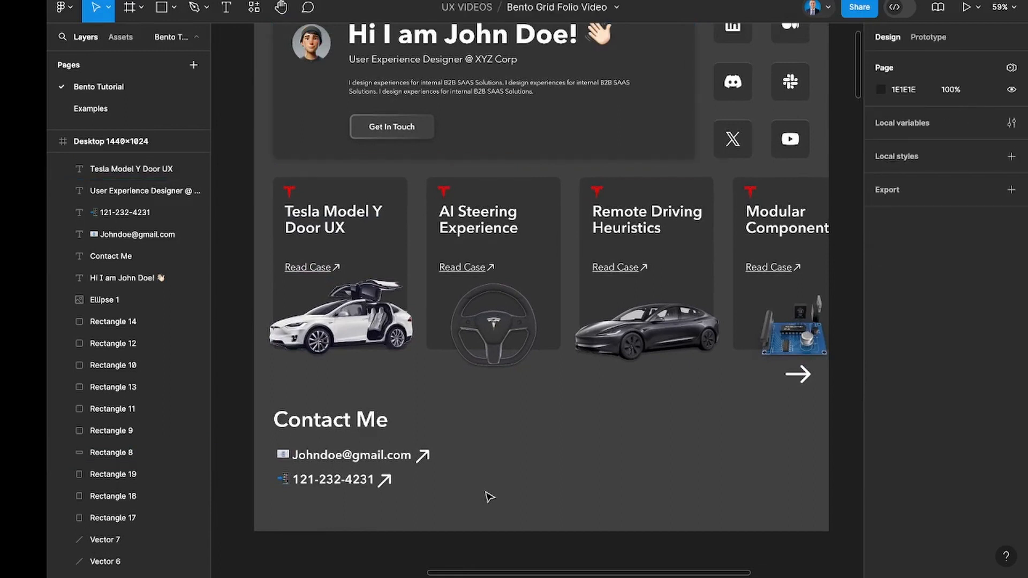
pyautogui.scroll(2, 490, 497)
pyautogui.hscroll(1, 490, 498)
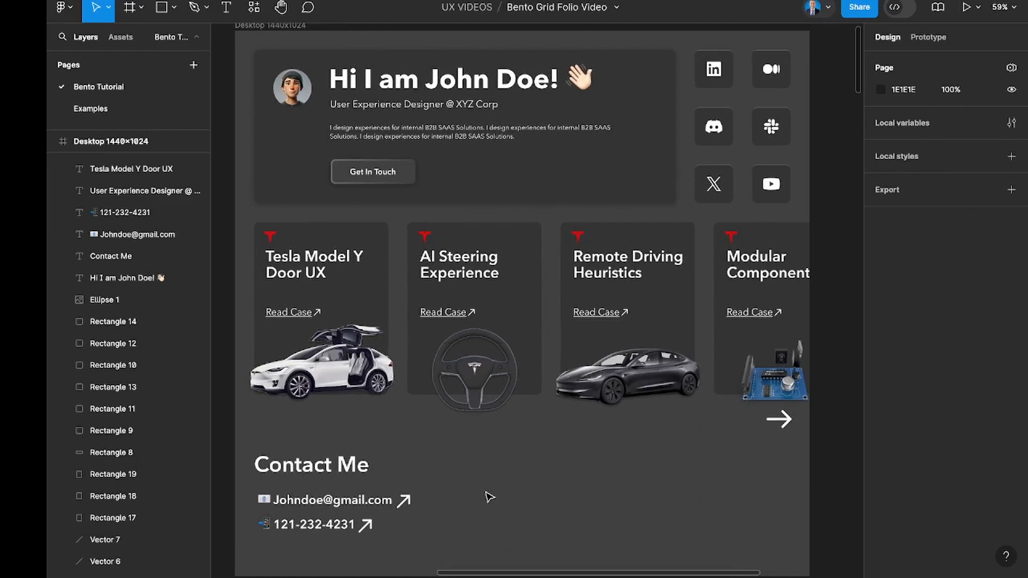
pyautogui.scroll(-2, 503, 493)
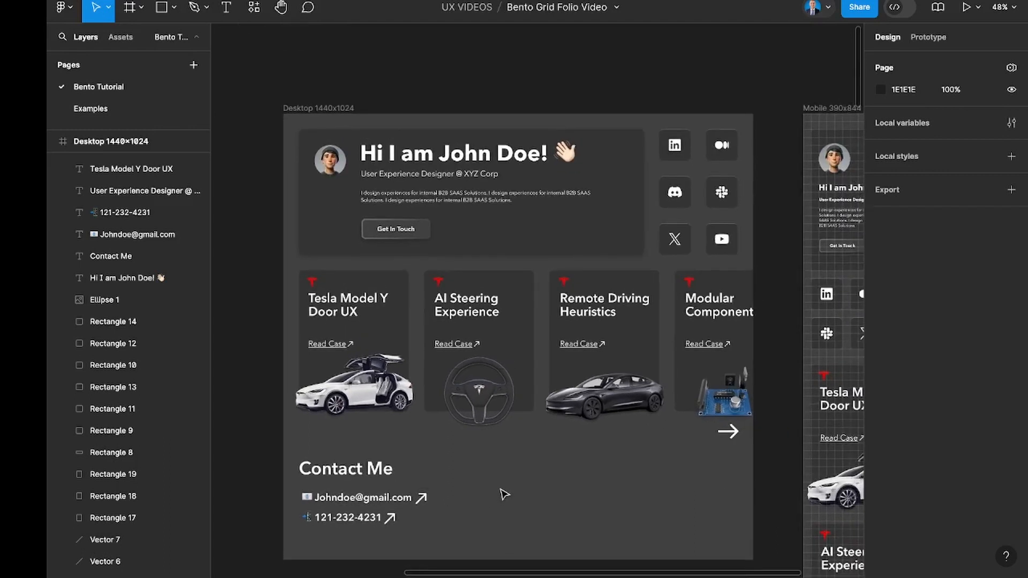
# Hide the 24px layout grid on the Mobile 390x844 frame and deselect the frame.
pyautogui.hscroll(2, 503, 492)
pyautogui.hscroll(1, 503, 492)
pyautogui.hscroll(5, 546, 245)
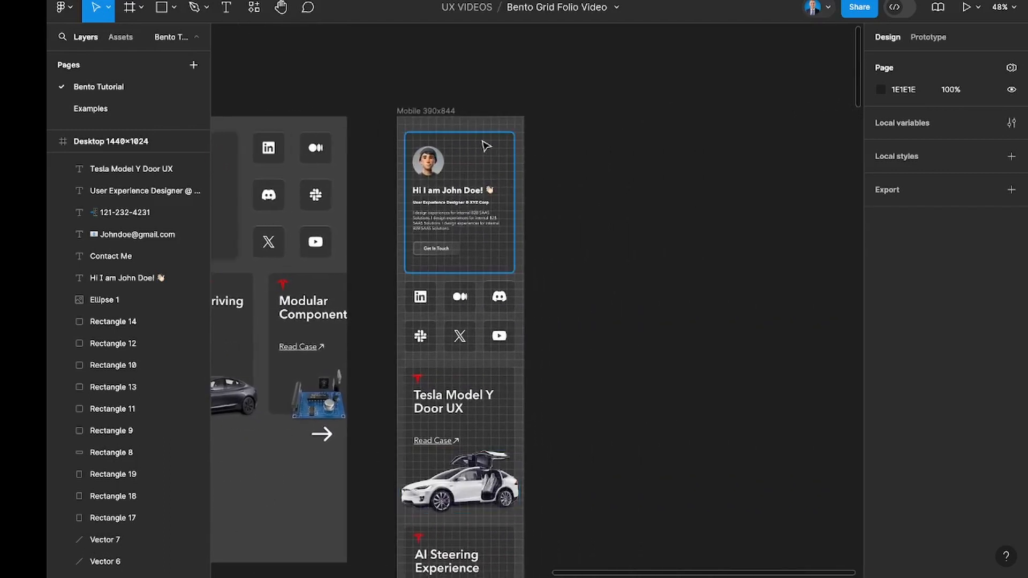
pyautogui.scroll(3, 485, 144)
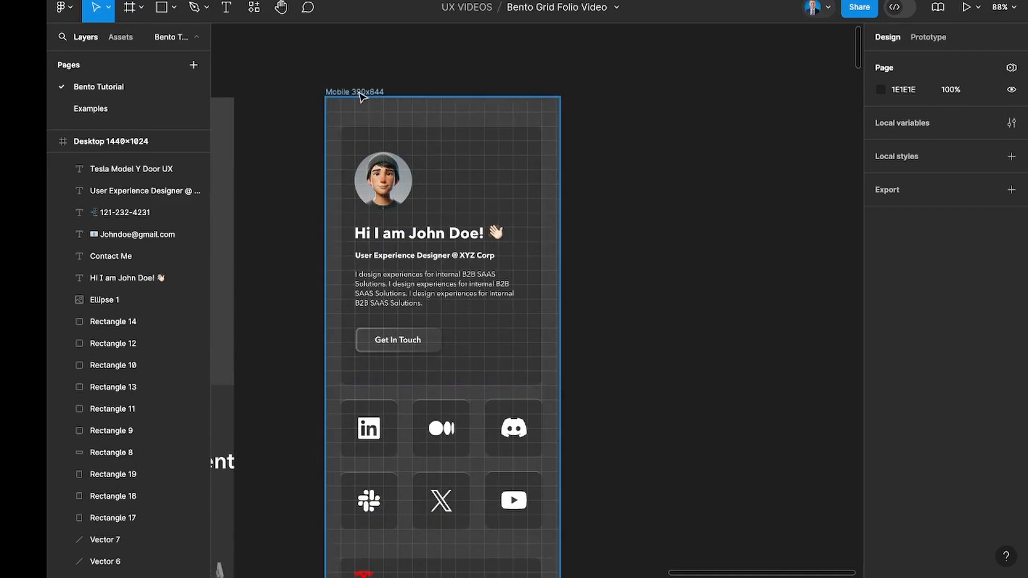
pyautogui.click(360, 96)
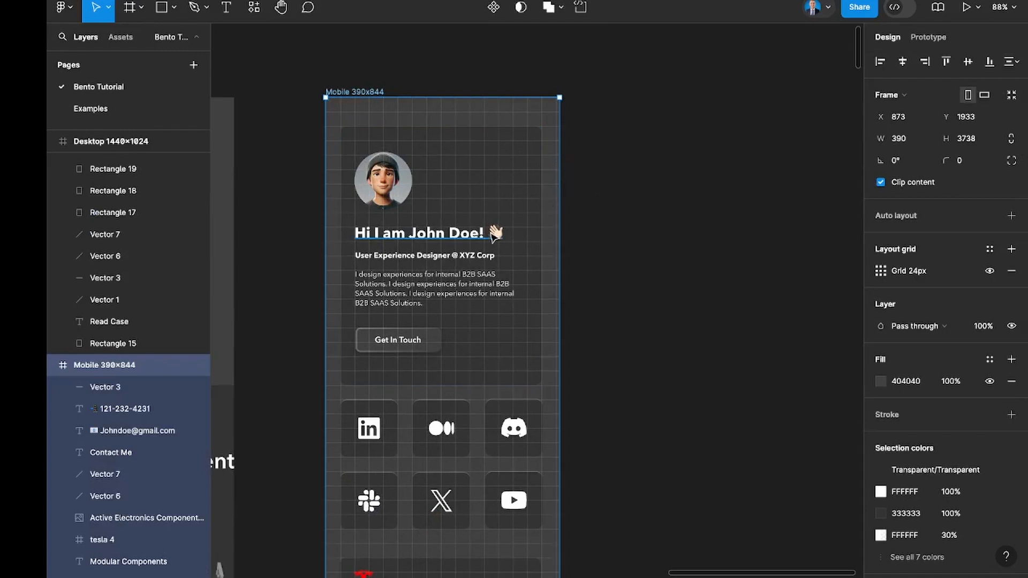
pyautogui.scroll(-4, 495, 236)
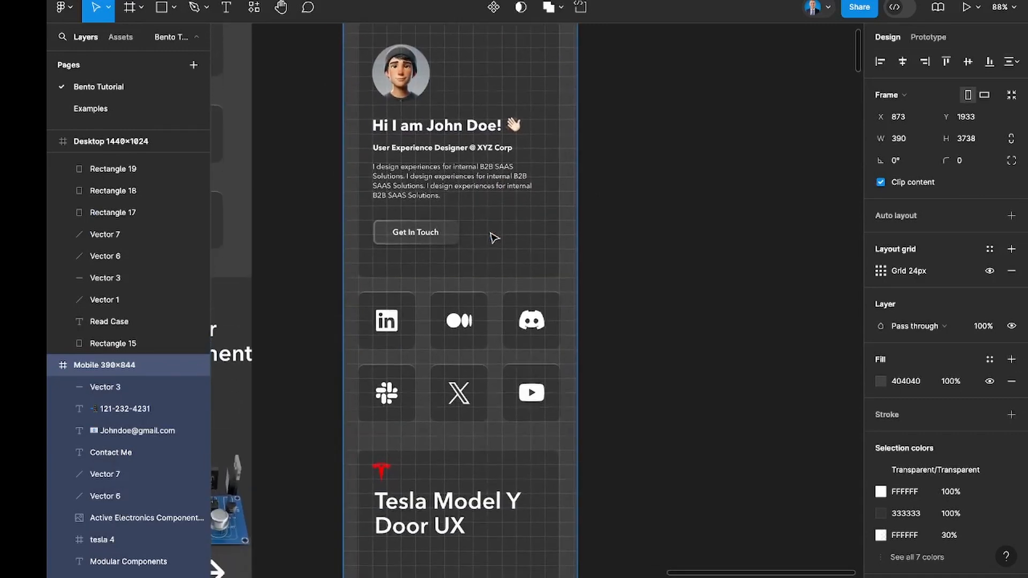
pyautogui.click(989, 272)
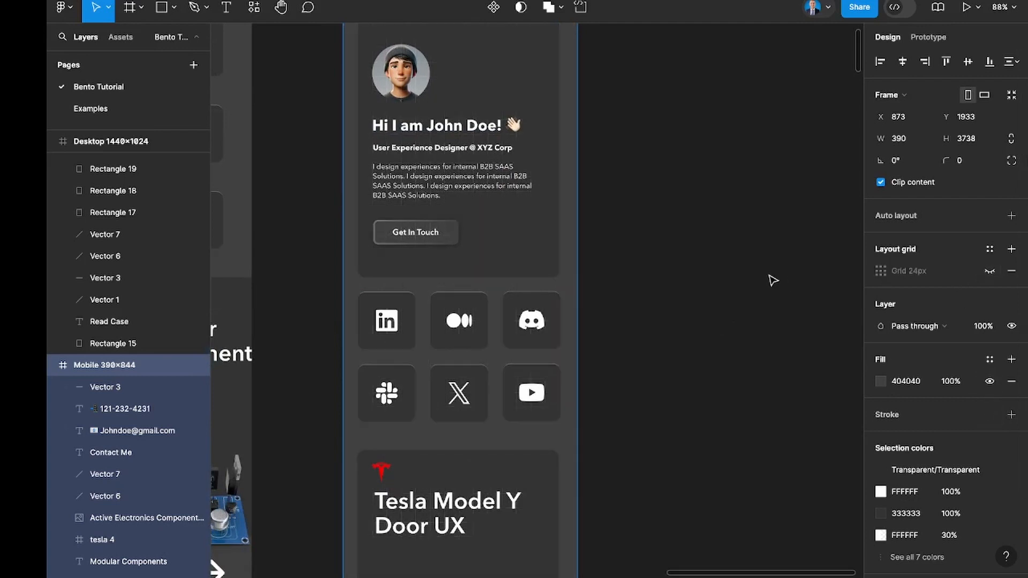
pyautogui.click(702, 322)
# Scale up the Get In Touch button in the mobile header tile proportionally to about 179 × 53 px.
pyautogui.scroll(-3, 703, 321)
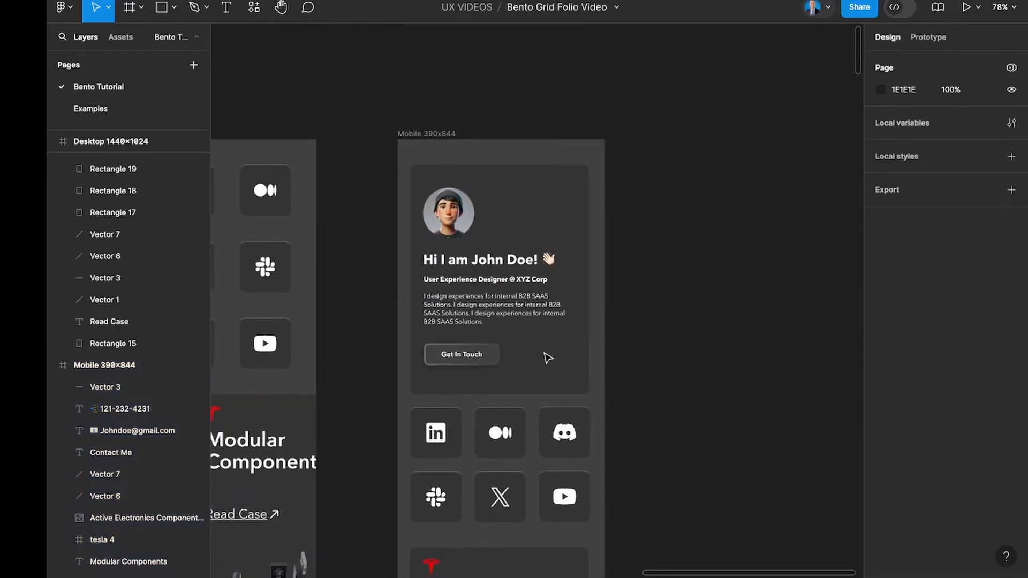
pyautogui.click(485, 358)
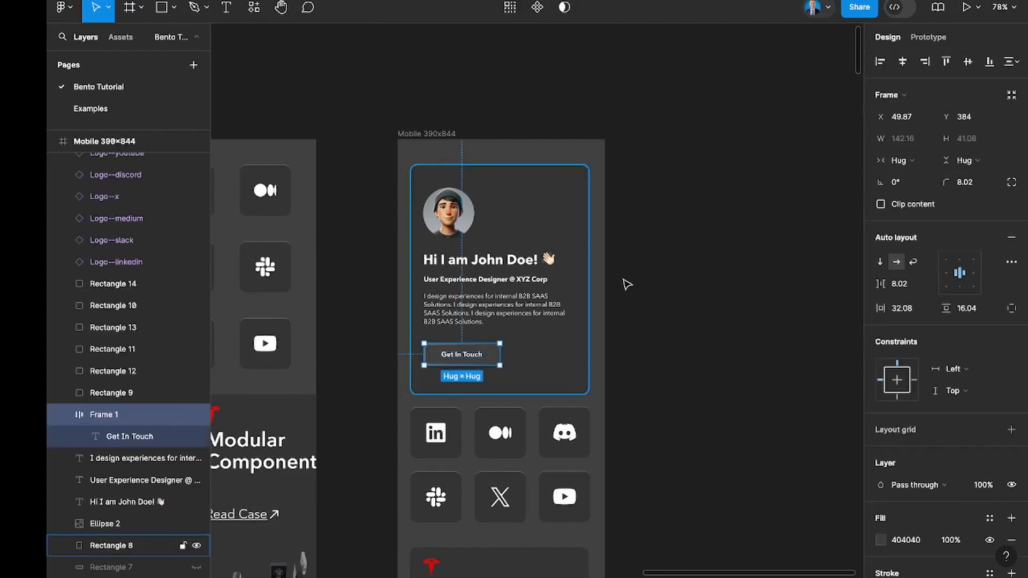
pyautogui.press('k')
pyautogui.moveTo(503, 367); pyautogui.dragTo(517, 371)
pyautogui.press('v')
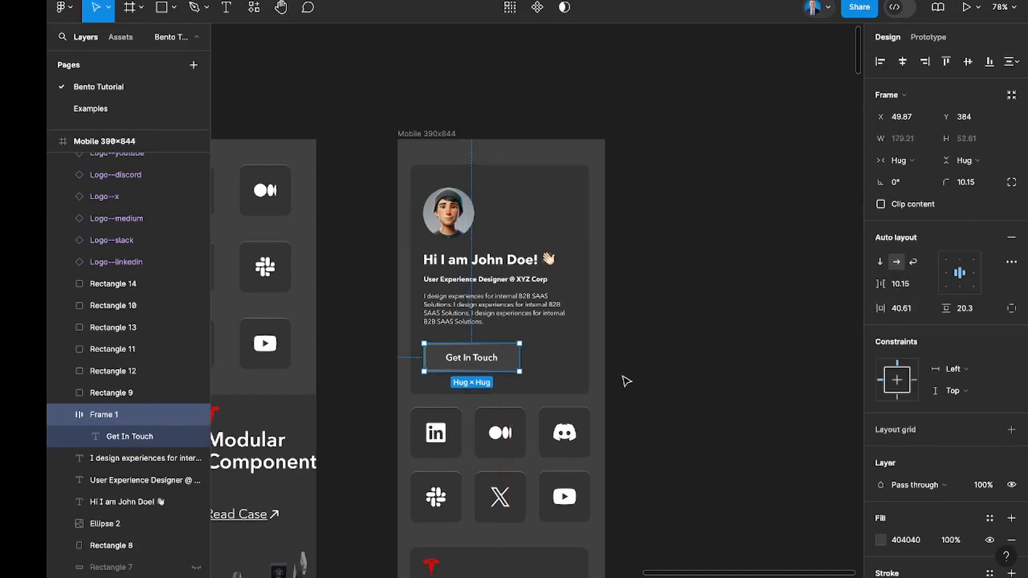
pyautogui.click(627, 382)
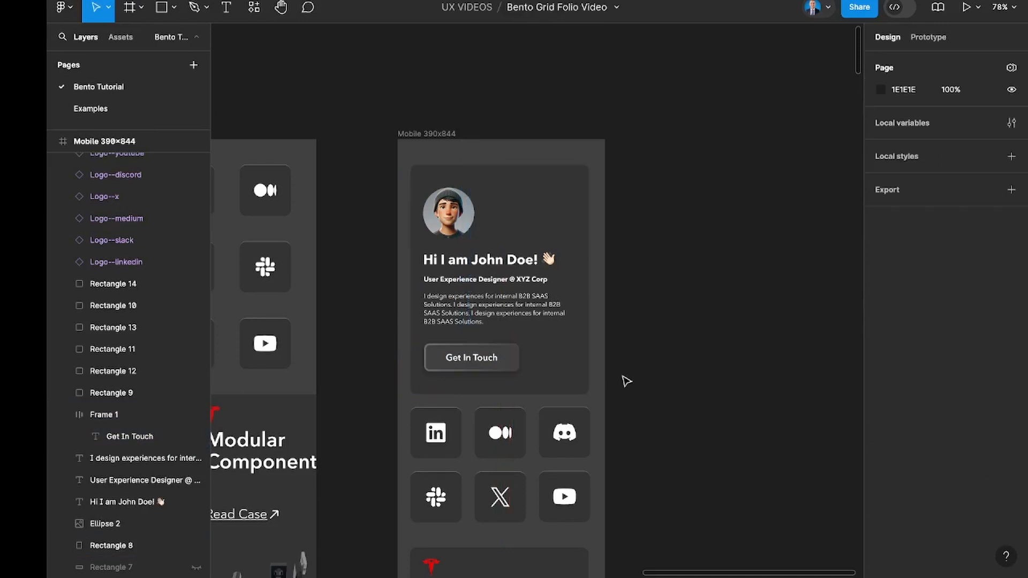
pyautogui.doubleClick(504, 369)
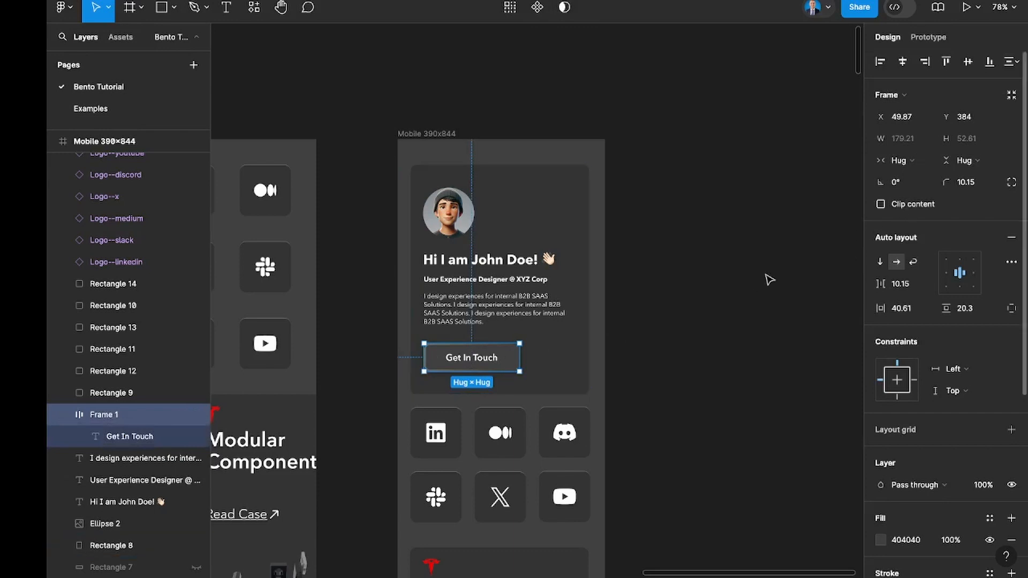
pyautogui.click(669, 326)
# Examine the whole mobile layout, from the header tile and social icons through the case study cards to the Contact Me section.
pyautogui.scroll(-3, 670, 327)
pyautogui.scroll(-1, 670, 327)
pyautogui.scroll(2, 671, 326)
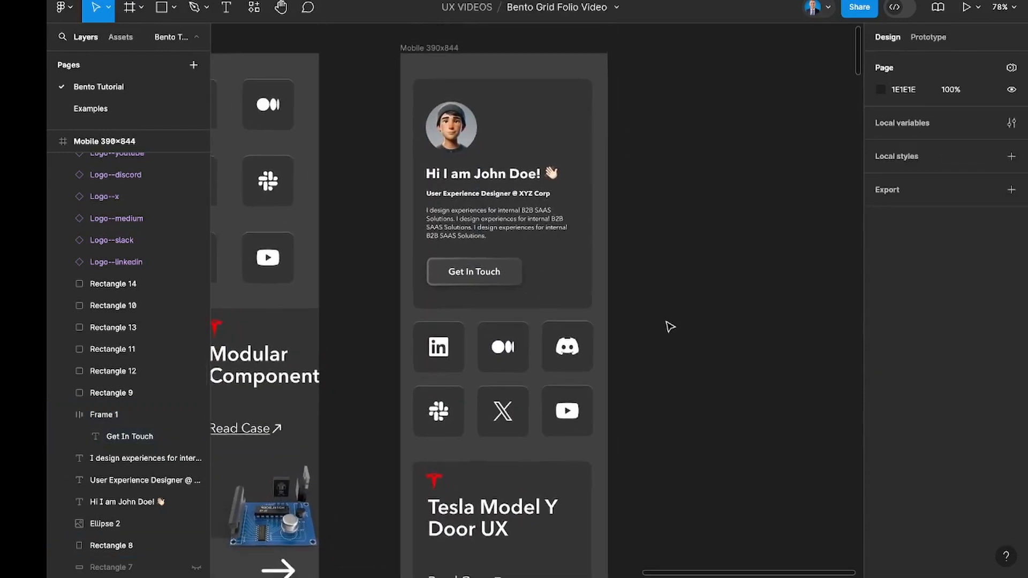
pyautogui.scroll(-1, 669, 326)
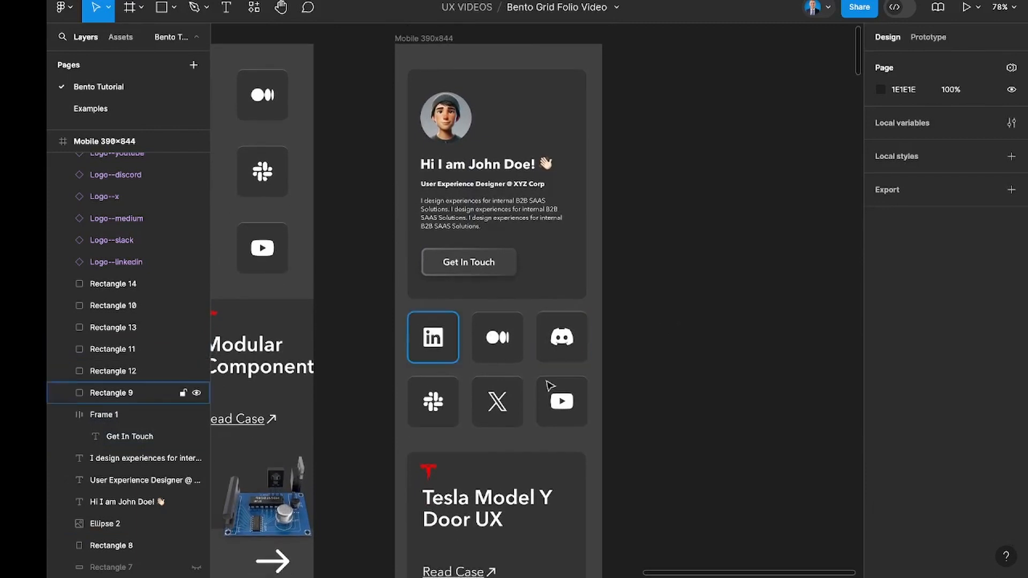
pyautogui.scroll(-5, 584, 405)
pyautogui.scroll(-15, 584, 407)
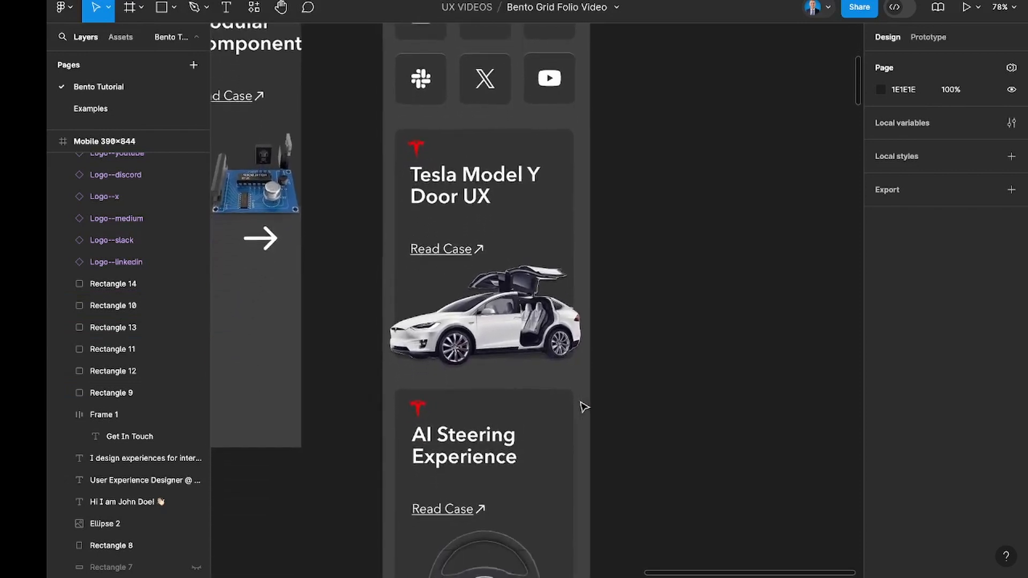
pyautogui.scroll(-12, 584, 407)
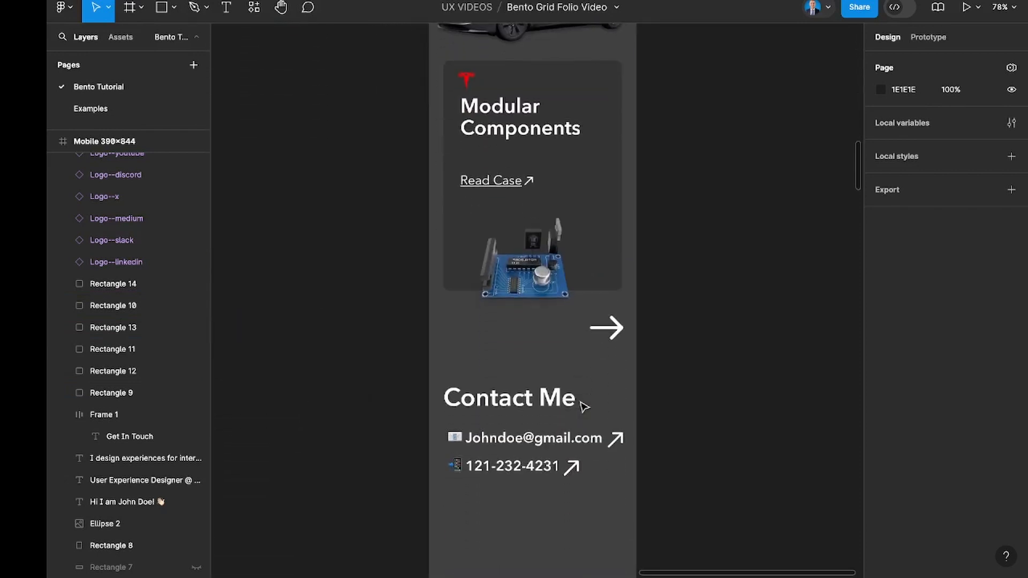
pyautogui.scroll(-1, 584, 407)
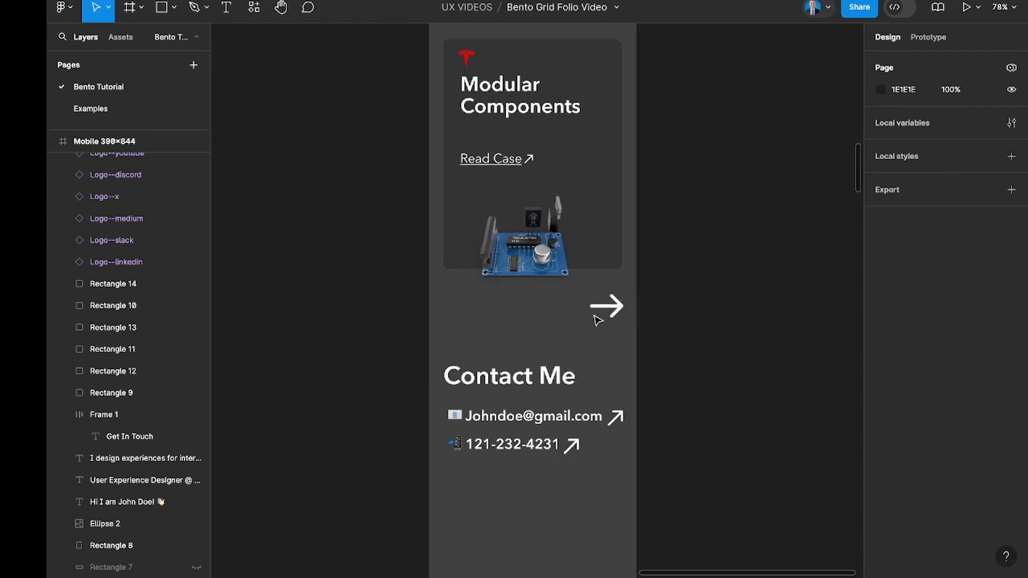
pyautogui.scroll(2, 588, 361)
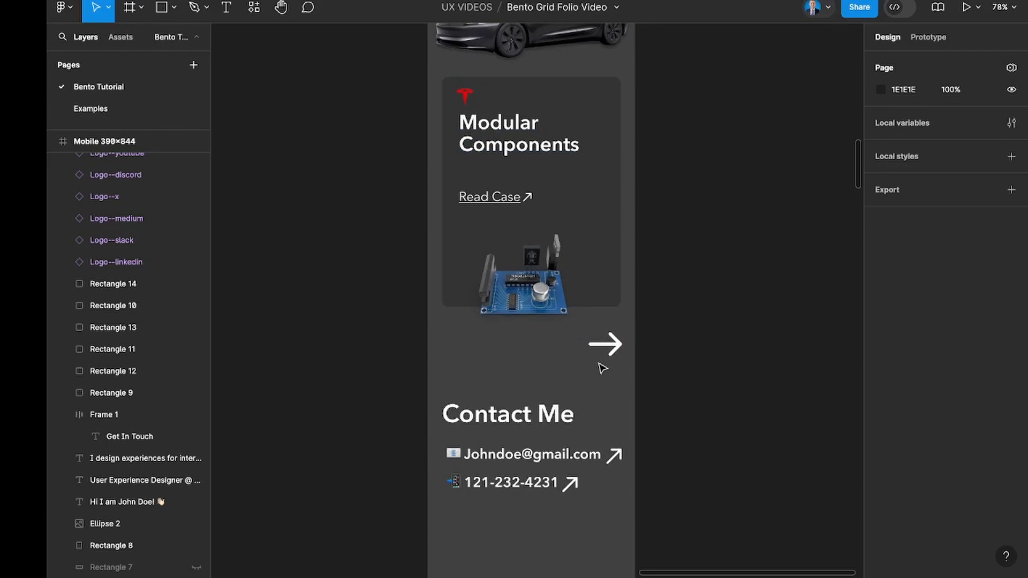
pyautogui.scroll(-2, 602, 368)
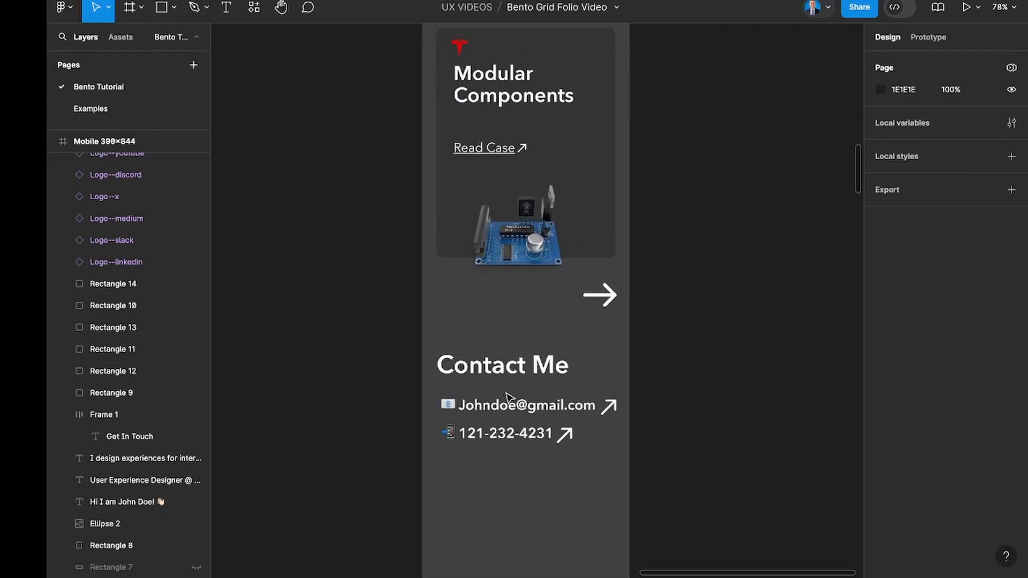
# Examine the finished desktop layout once more alongside the mobile frame.
pyautogui.scroll(-5, 509, 397)
pyautogui.hscroll(-8, 508, 398)
pyautogui.scroll(8, 508, 397)
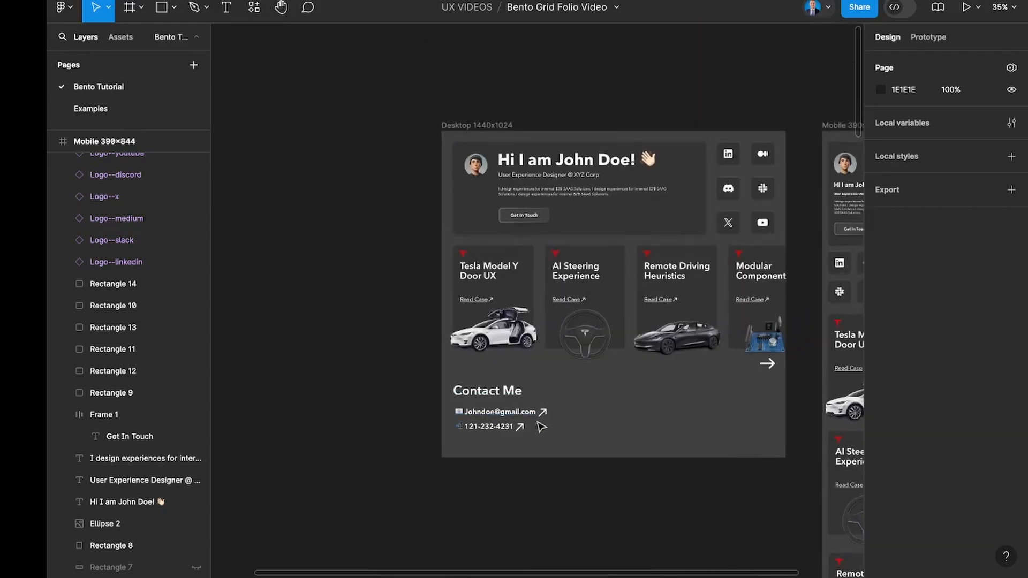
pyautogui.scroll(3, 539, 427)
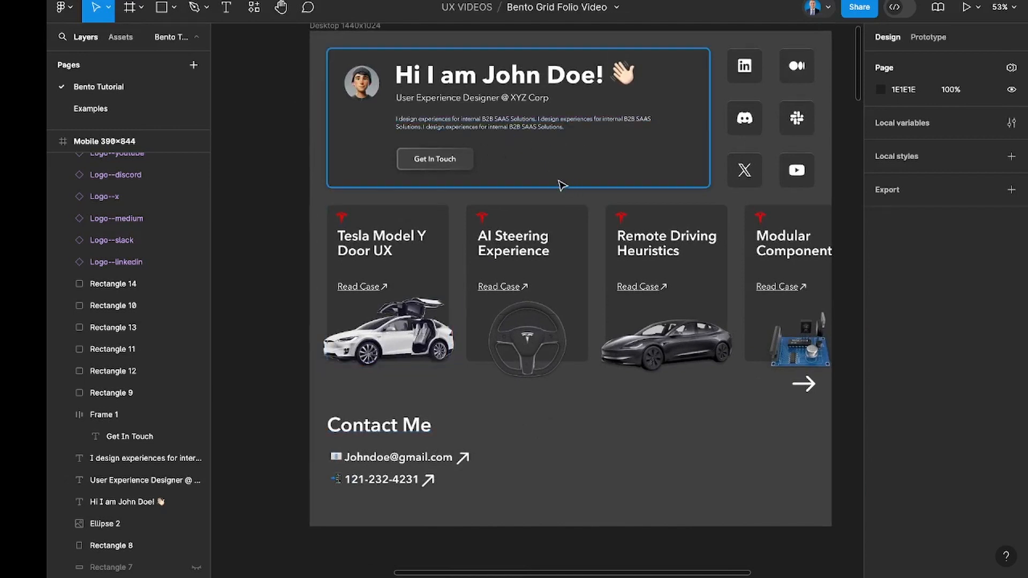
pyautogui.hscroll(3, 630, 369)
pyautogui.scroll(2, 629, 369)
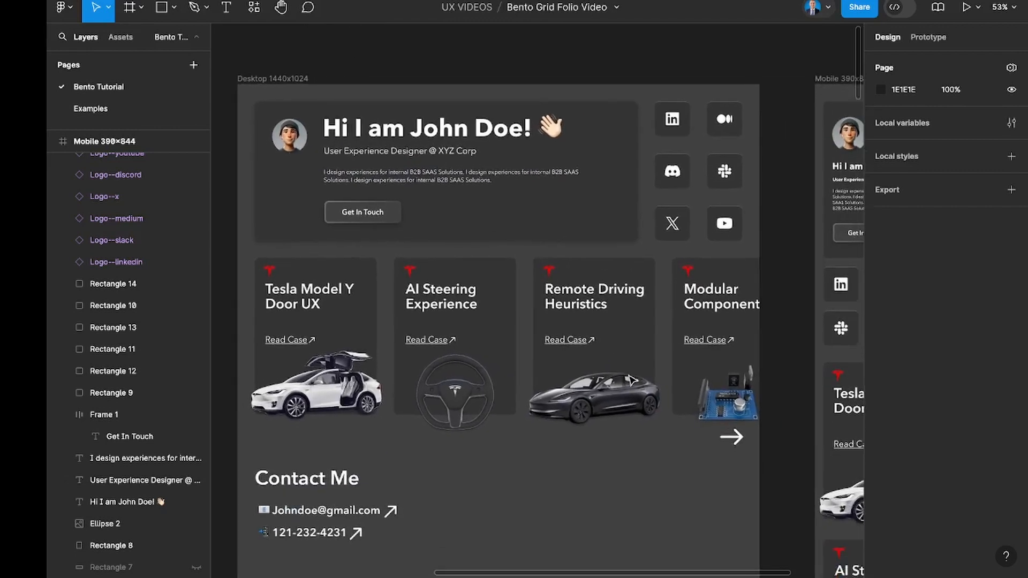
pyautogui.scroll(-1, 632, 380)
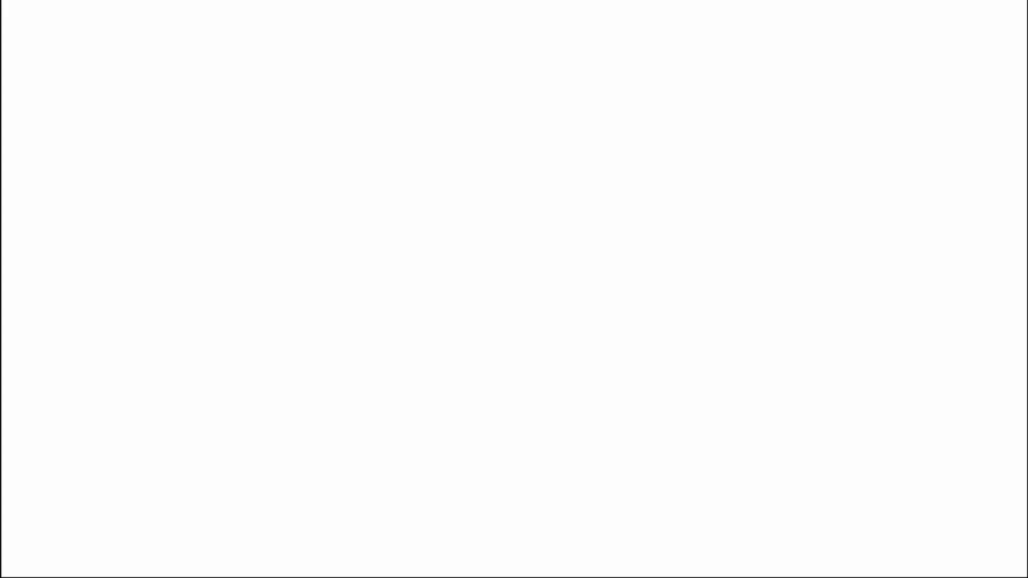